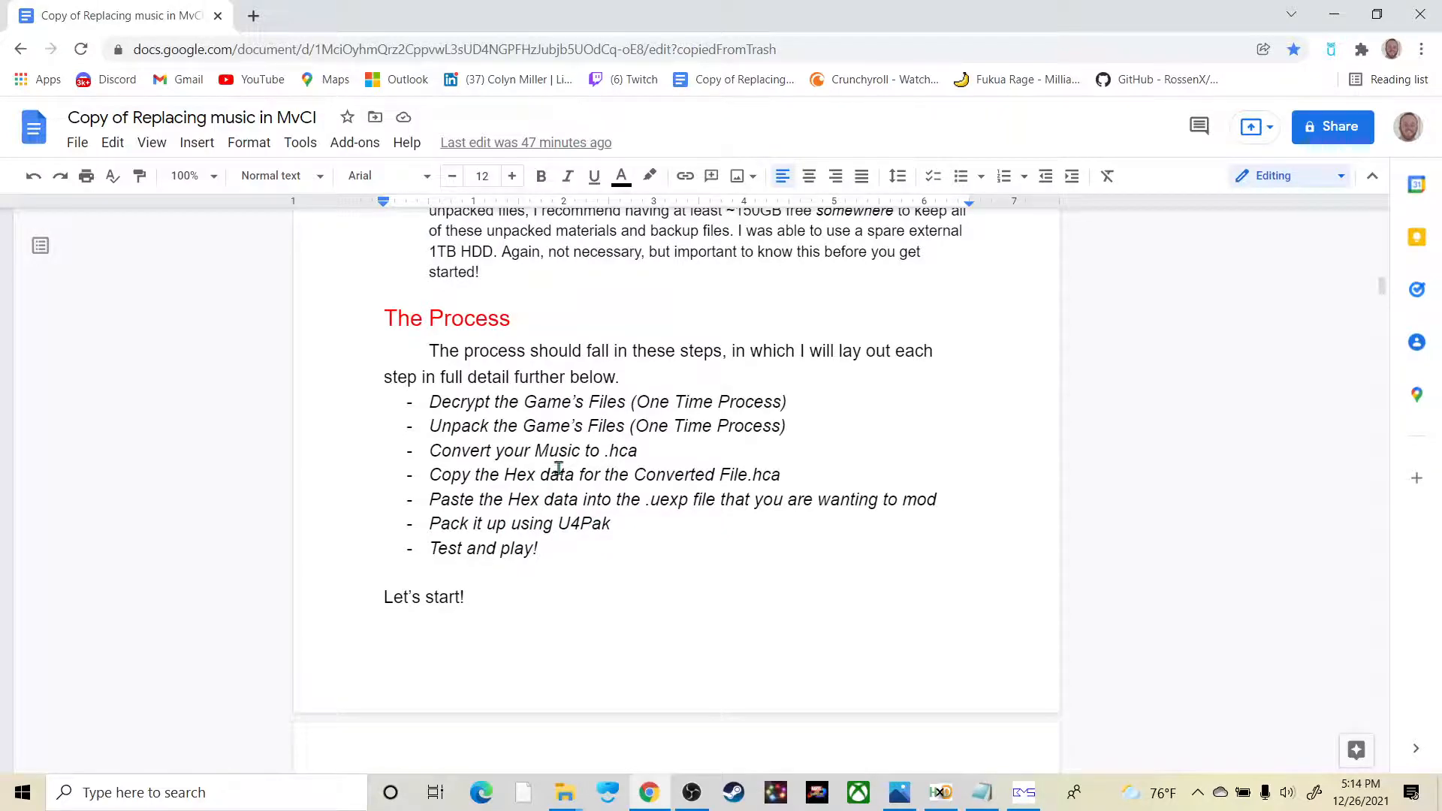
# Step: Browse the local files of Marvel vs. Capcom: Infinite from its Steam library properties and close Steam
pyautogui.scroll(15, 621, 539)
pyautogui.scroll(-3, 599, 573)
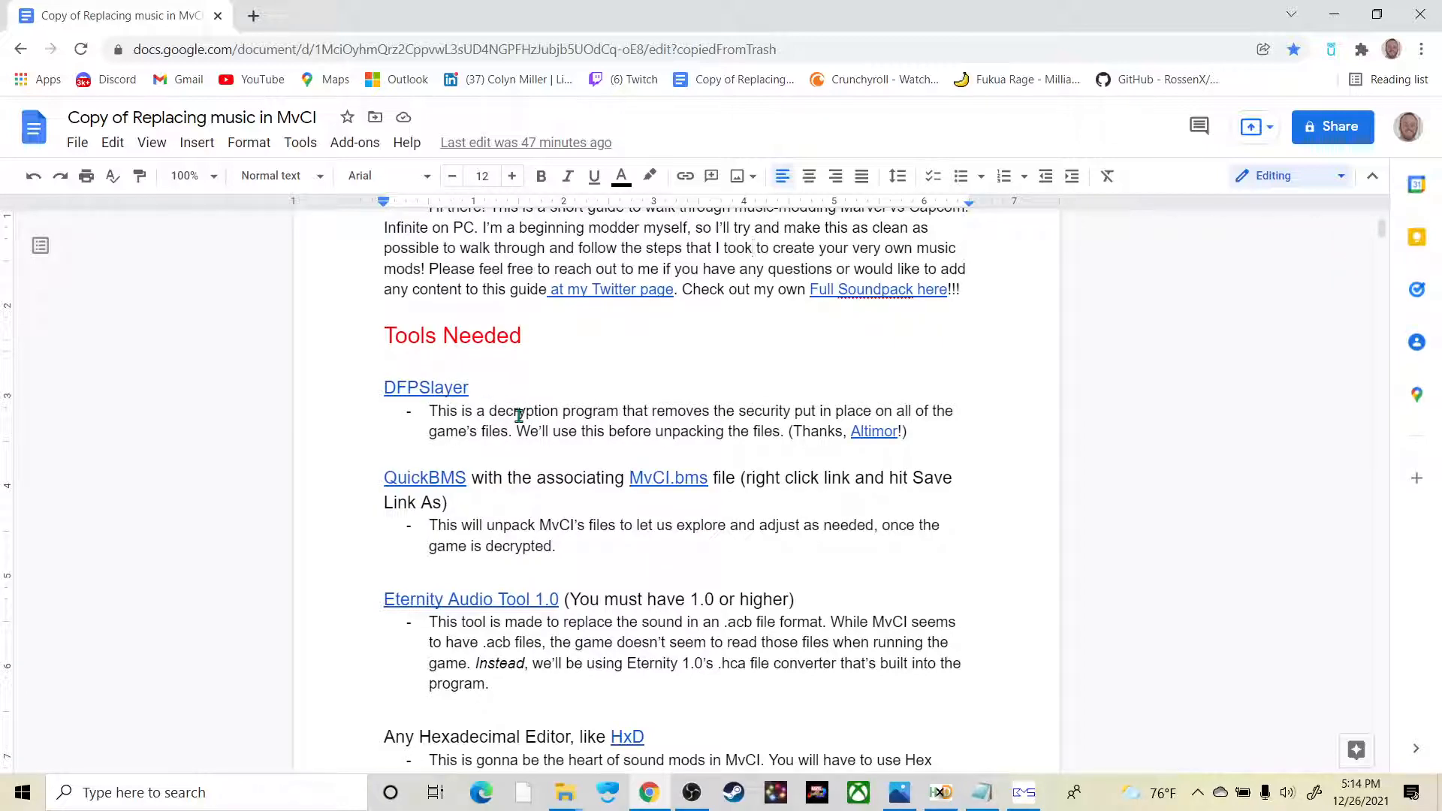
pyautogui.click(734, 793)
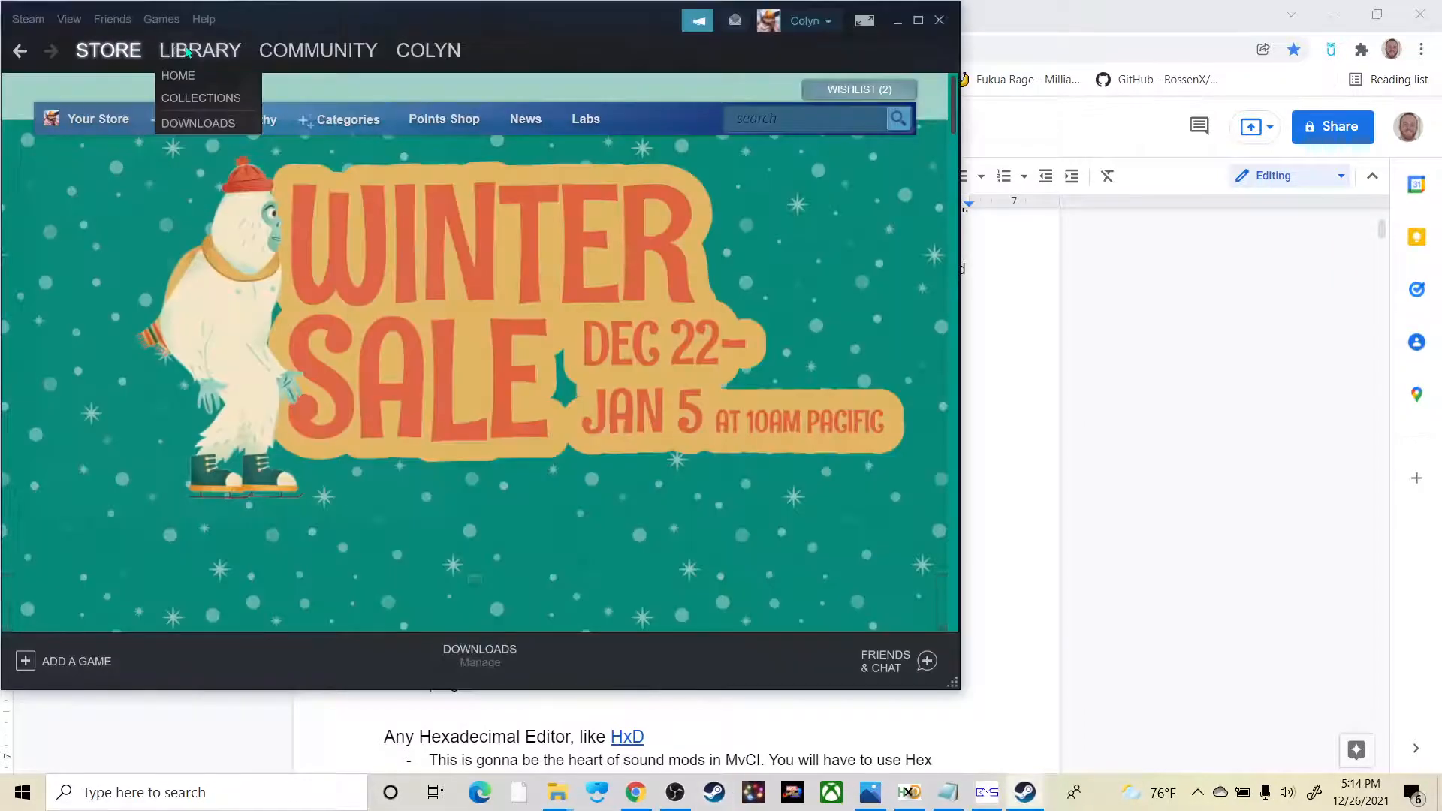
pyautogui.click(188, 51)
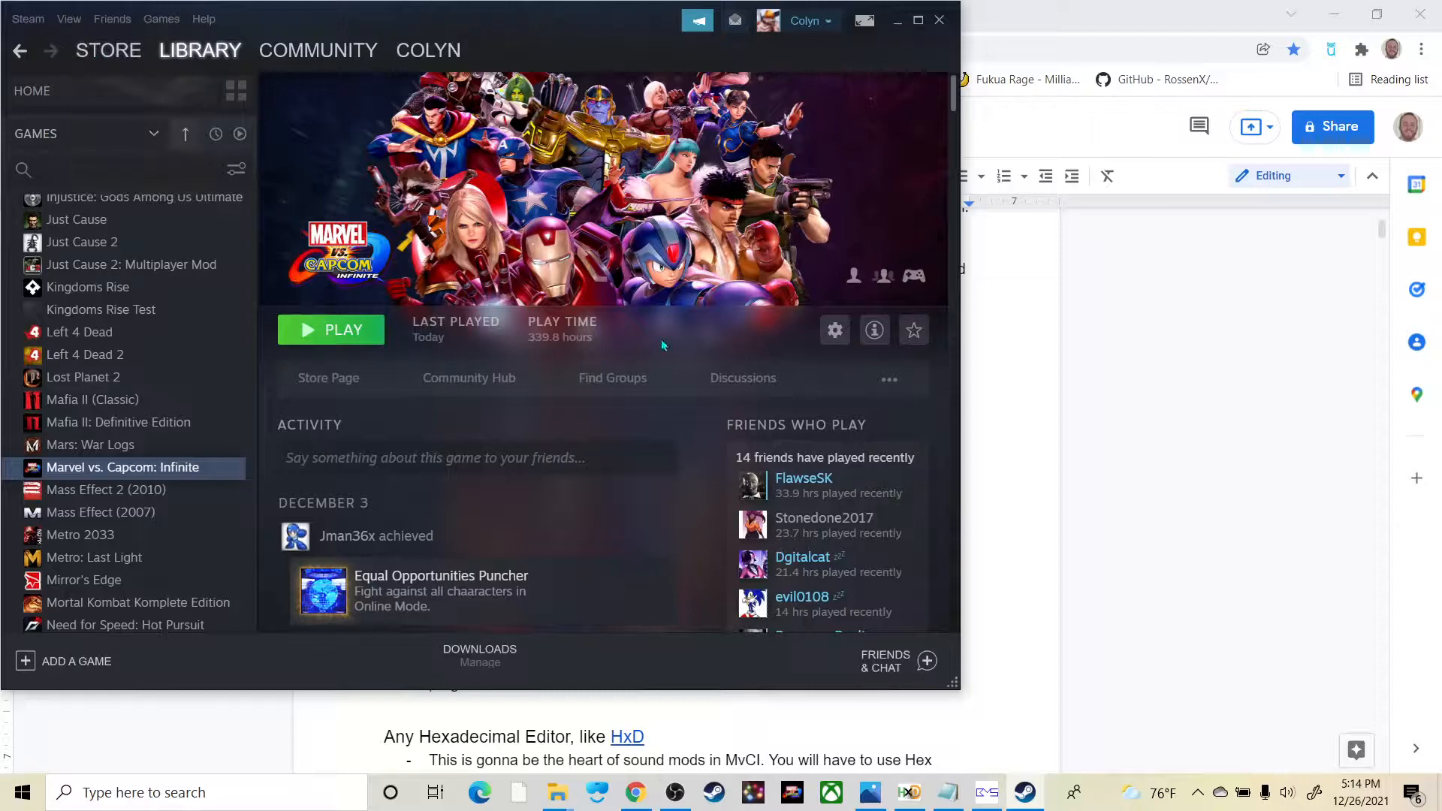
pyautogui.click(835, 331)
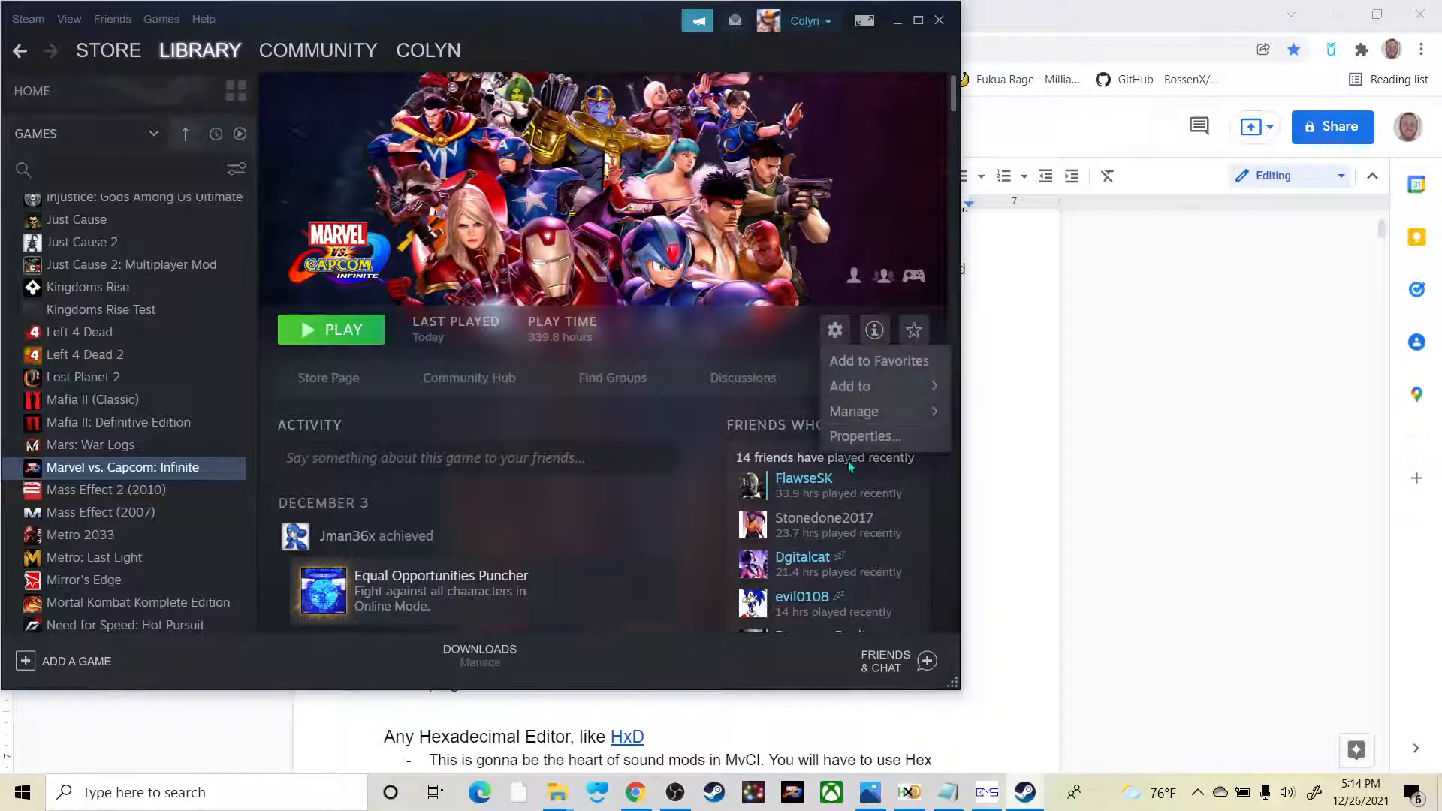
pyautogui.click(870, 434)
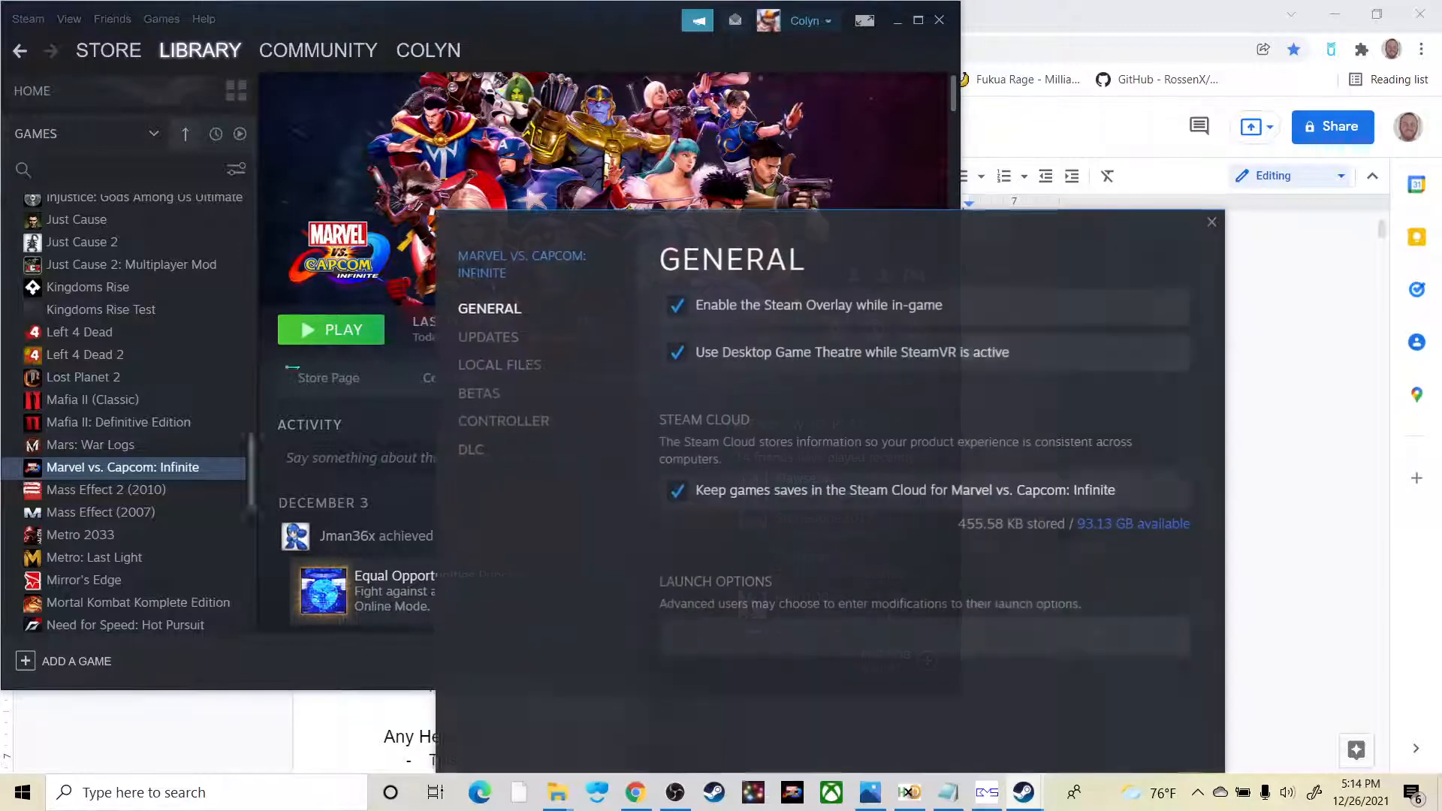
pyautogui.click(509, 368)
pyautogui.click(1065, 306)
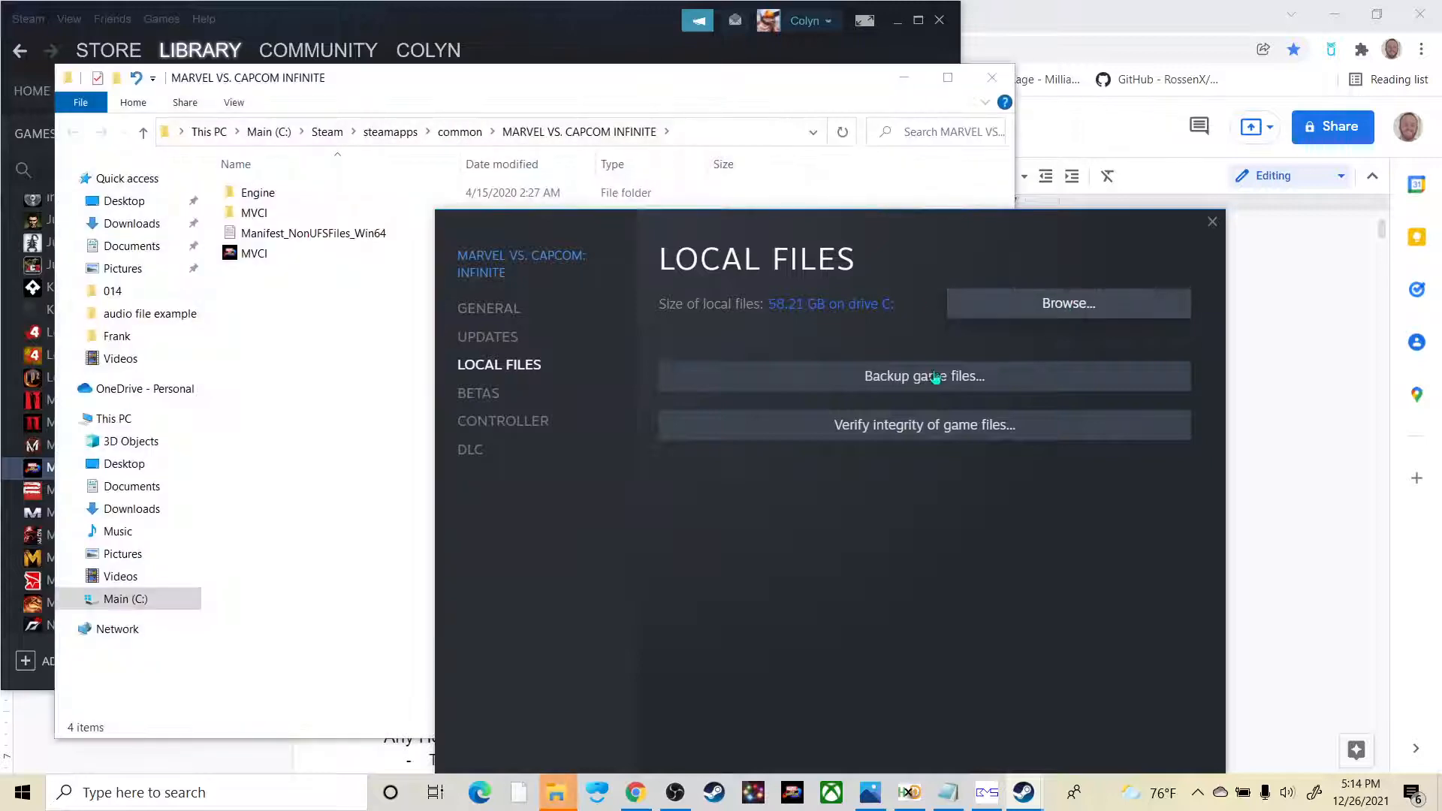
pyautogui.click(1212, 222)
pyautogui.click(939, 21)
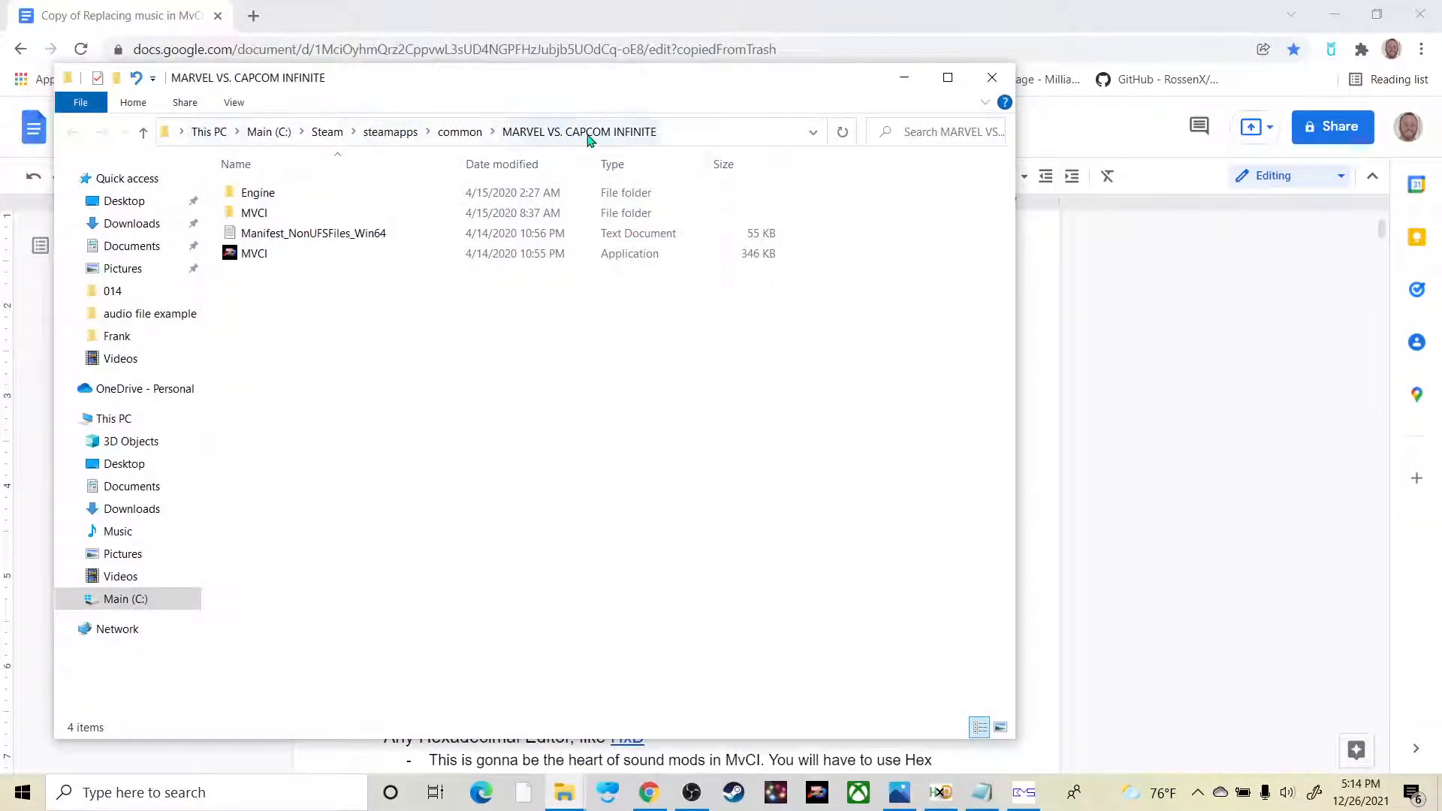
# Step: Go to the game's MVCI\Content\Paks folder and look at the pakchunk0-WindowsNoEditor and pakchunk0-WindowsNoEditor_P PAK files
pyautogui.doubleClick(317, 218)
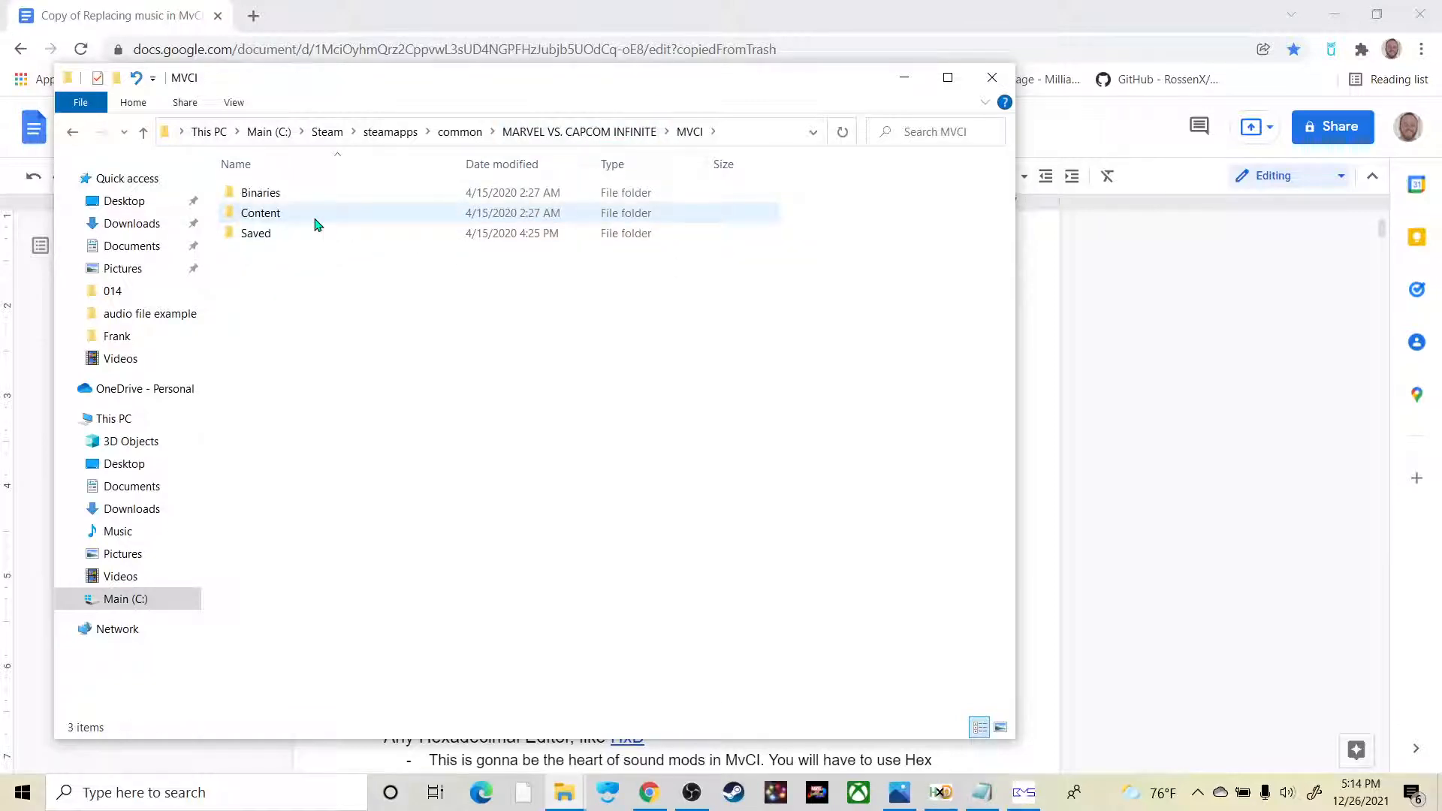
pyautogui.doubleClick(316, 218)
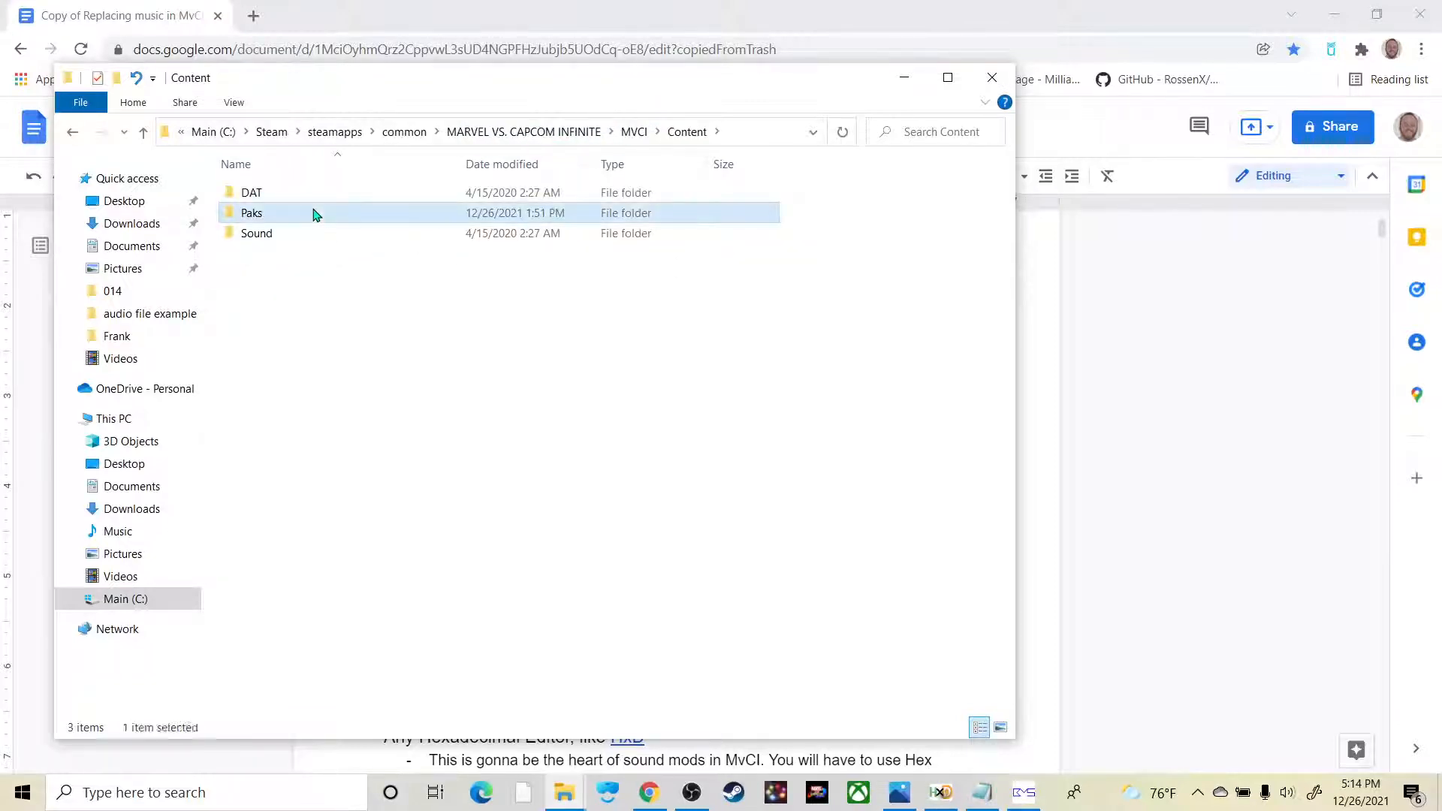
pyautogui.doubleClick(316, 217)
pyautogui.click(390, 216)
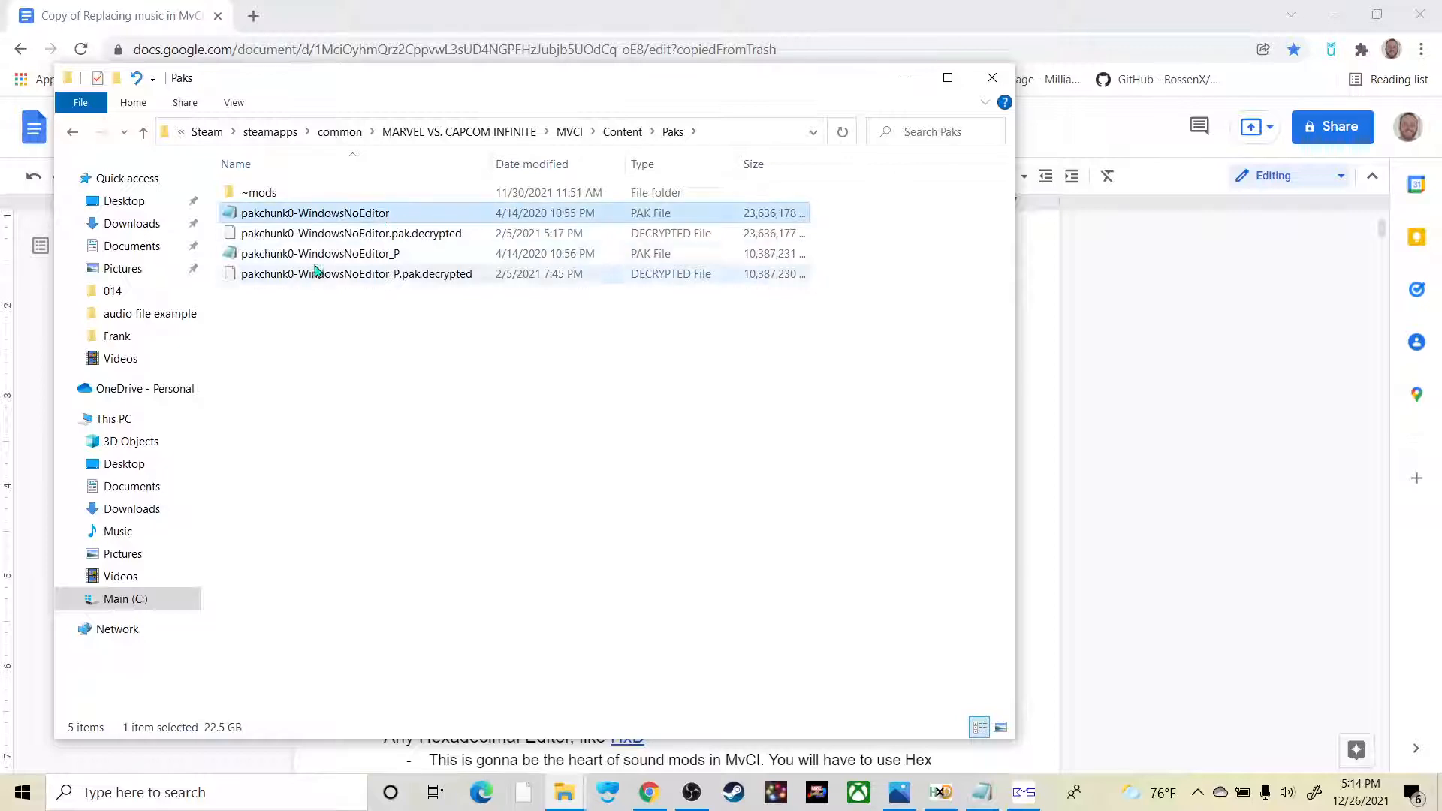
pyautogui.click(340, 257)
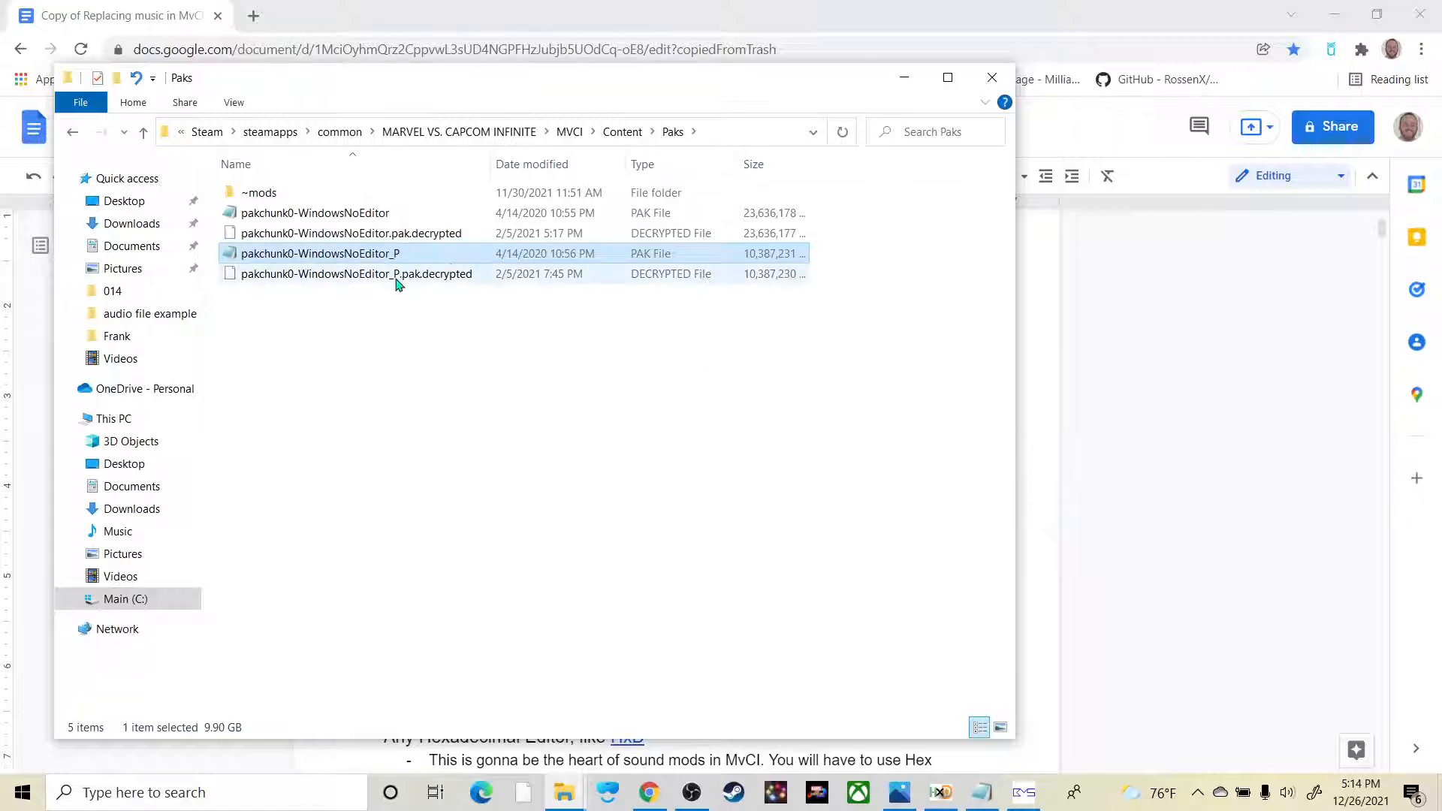
pyautogui.click(379, 216)
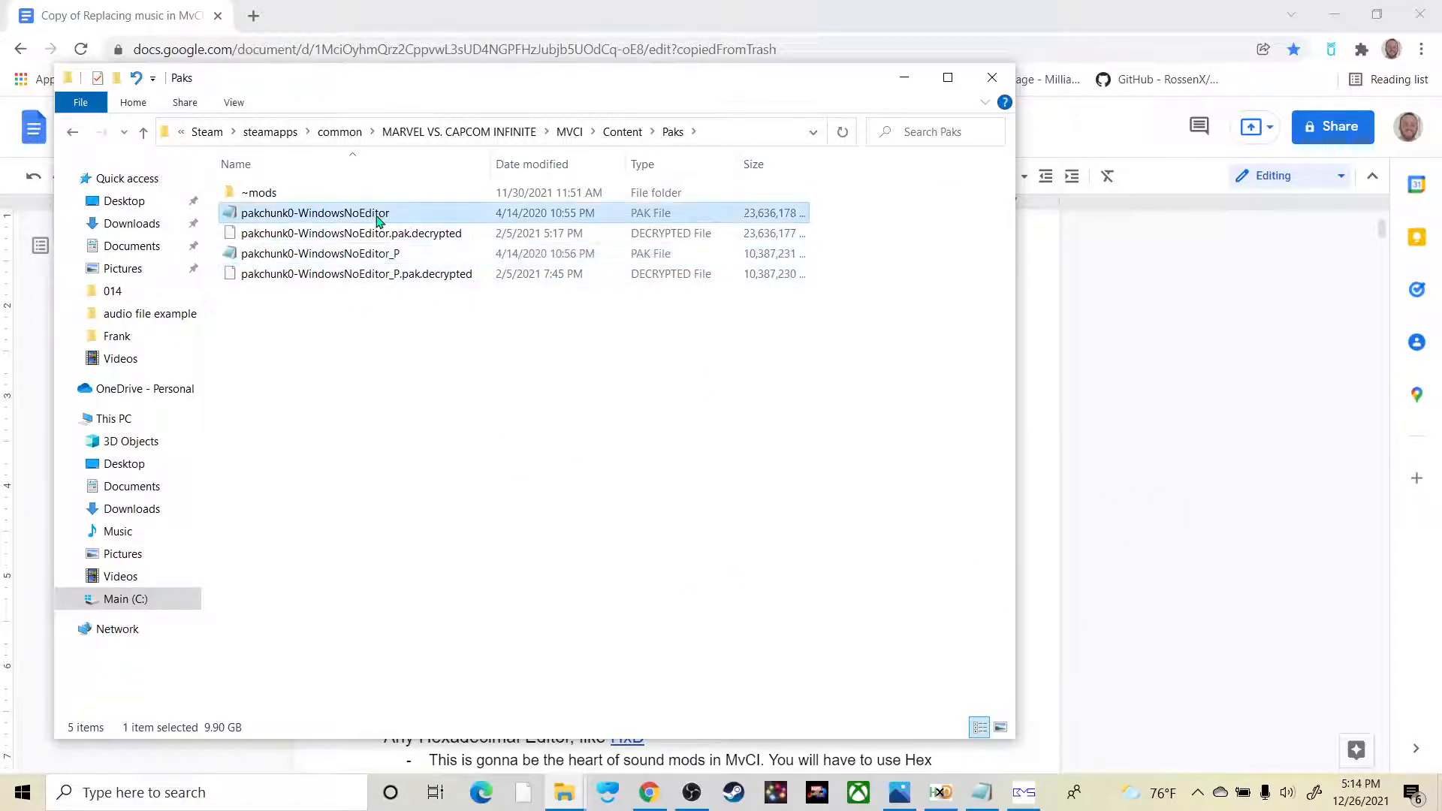
pyautogui.click(398, 253)
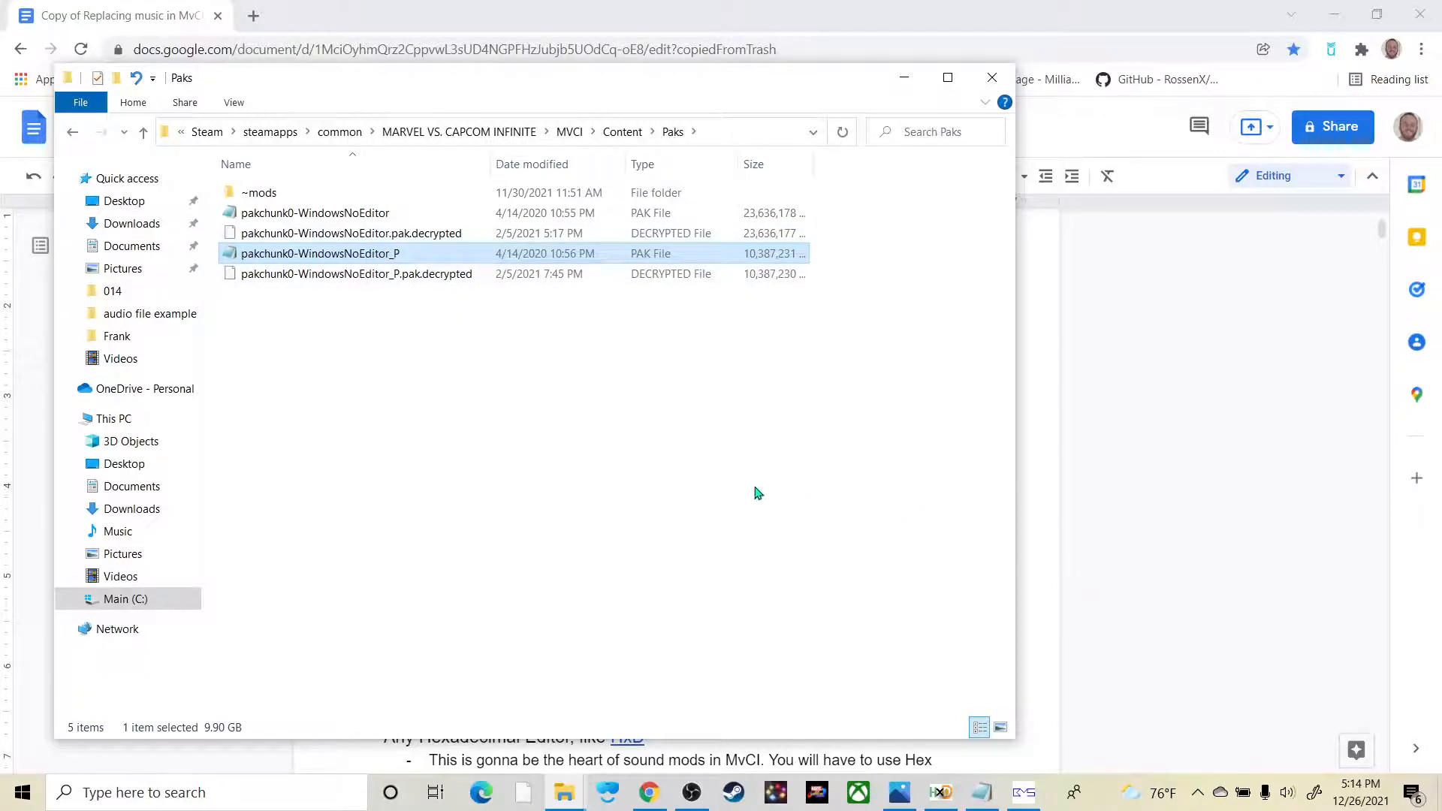
# Step: Review the modding guide's spare disk space recommendation and its instructions for decrypting and unpacking the game's files
pyautogui.click(1153, 553)
pyautogui.scroll(-15, 864, 609)
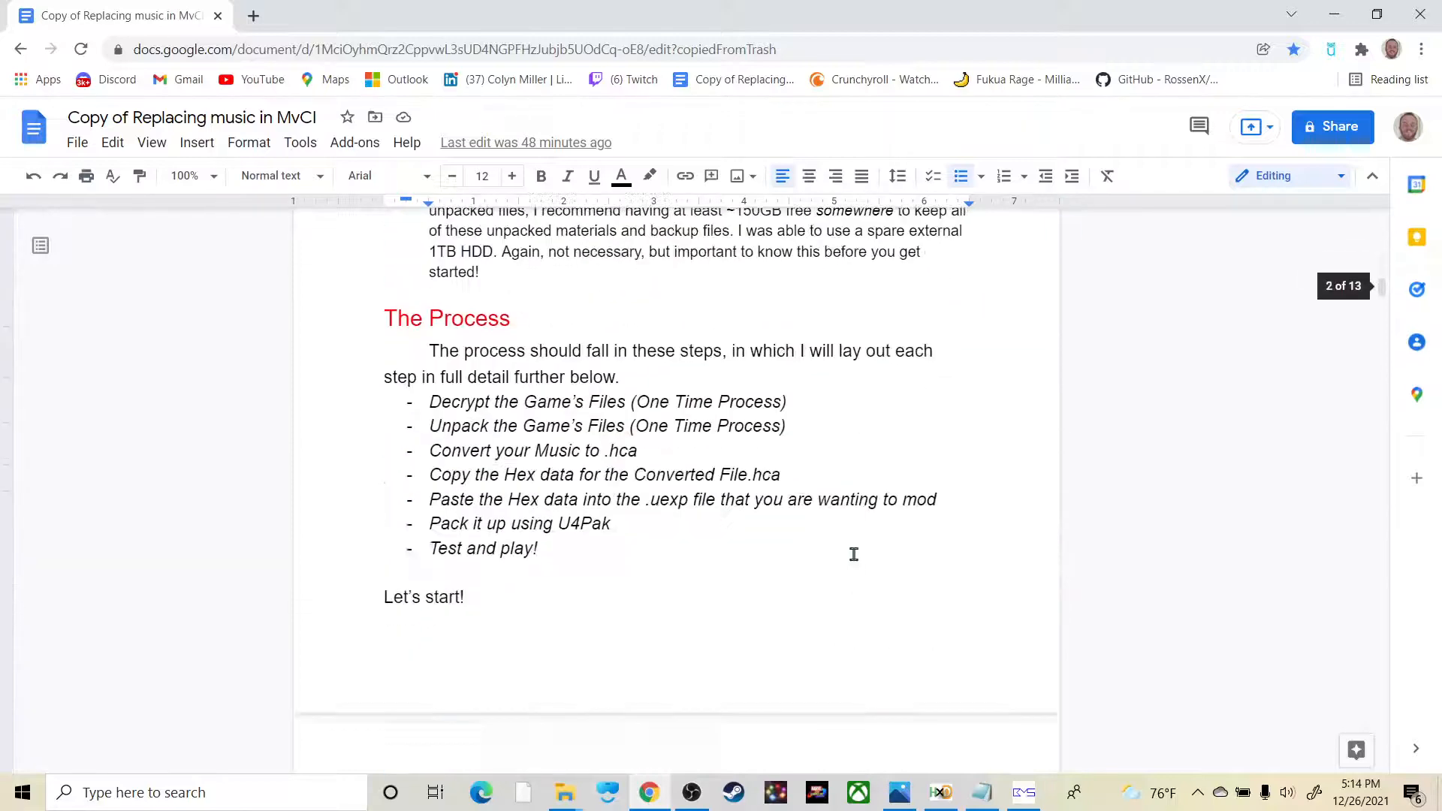
pyautogui.scroll(4, 763, 438)
pyautogui.moveTo(786, 398); pyautogui.dragTo(734, 396)
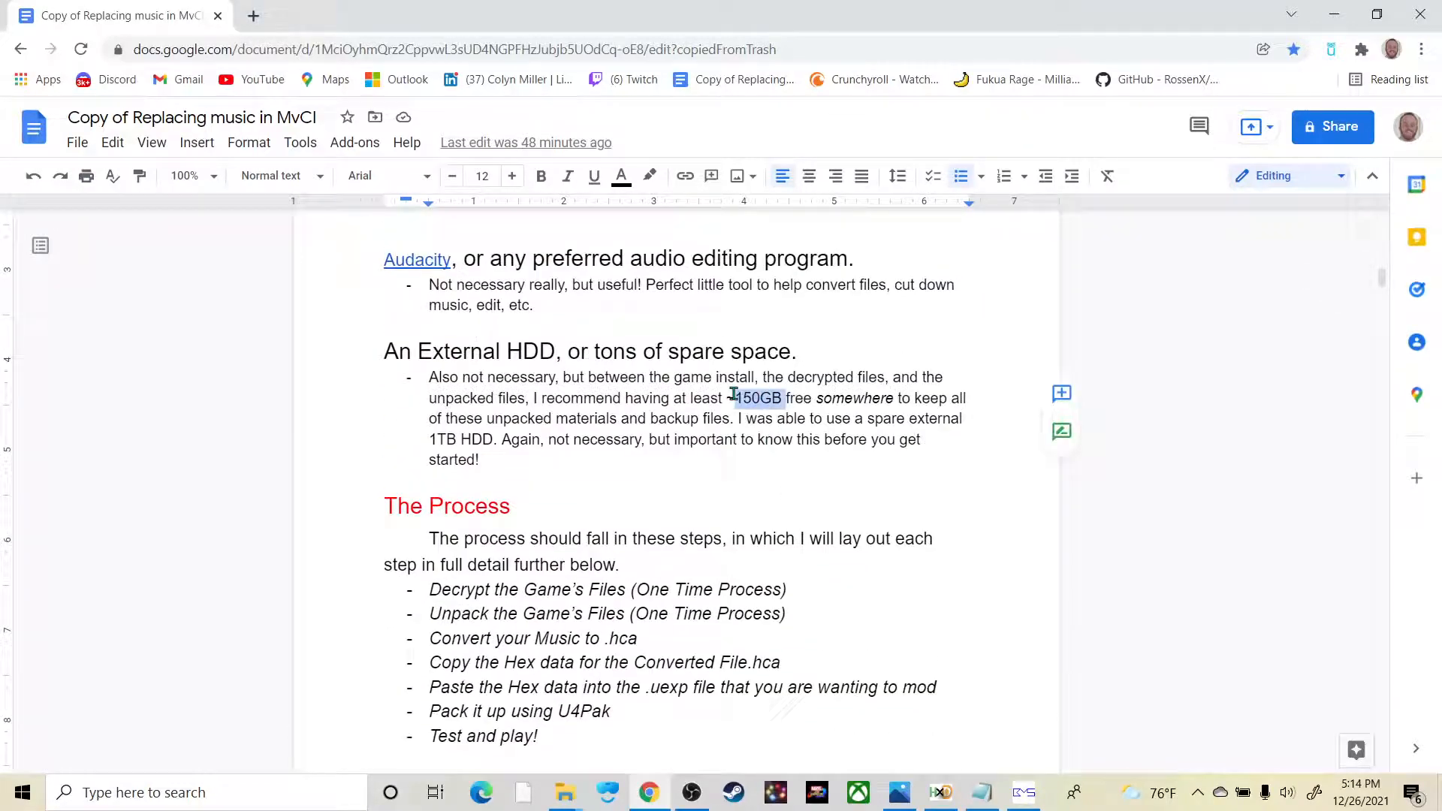
pyautogui.click(817, 462)
pyautogui.scroll(-4, 694, 509)
pyautogui.scroll(-6, 647, 436)
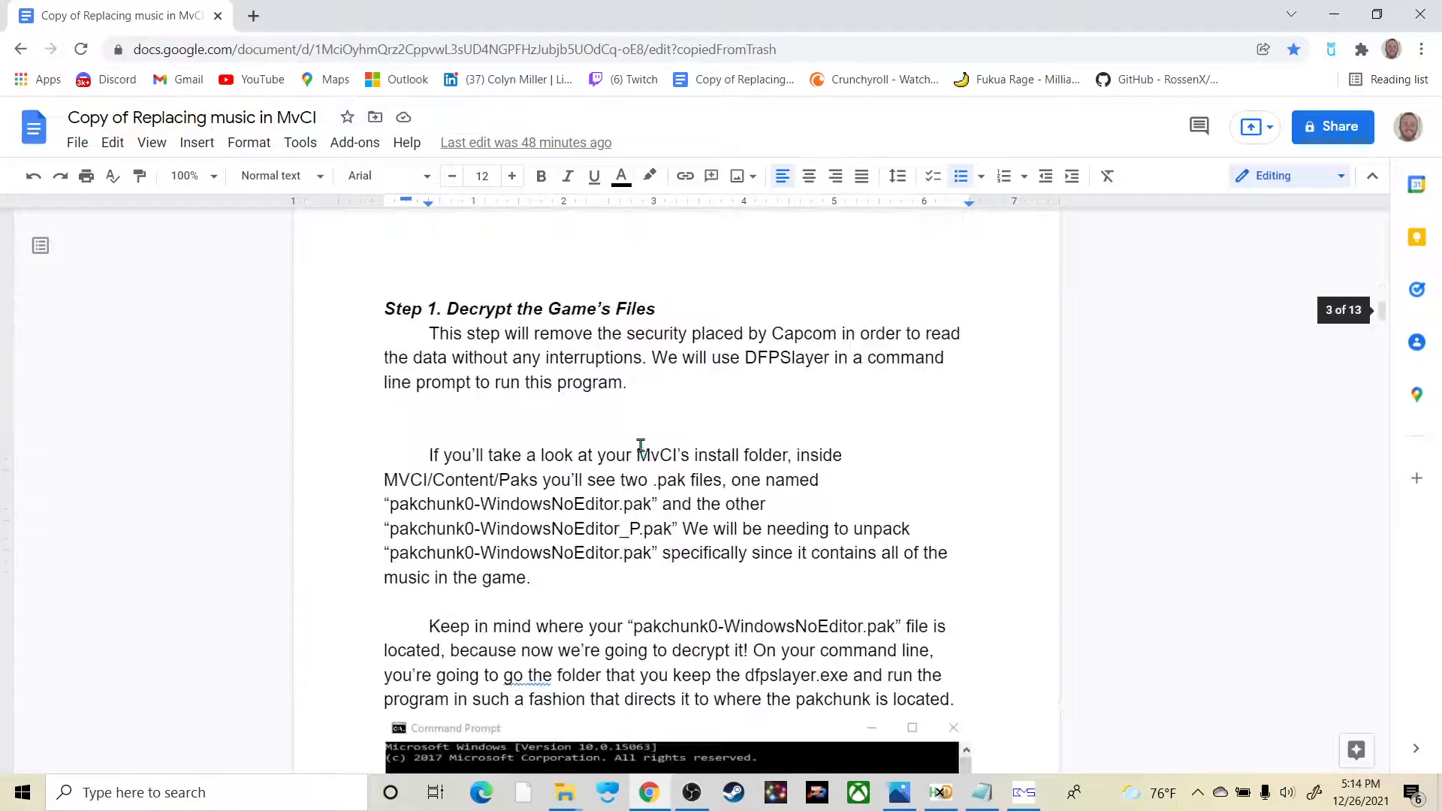
pyautogui.scroll(-13, 647, 443)
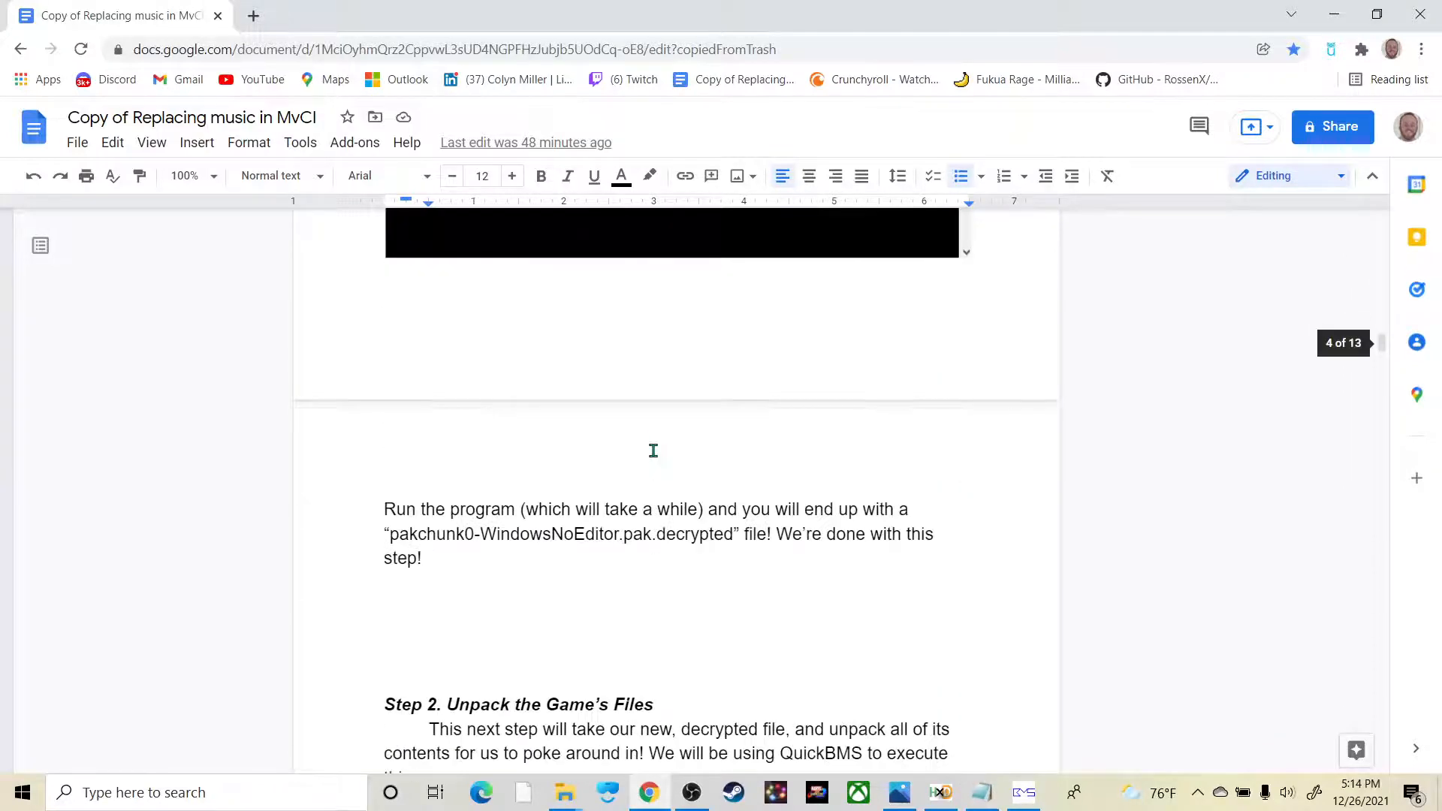
pyautogui.scroll(-2, 653, 450)
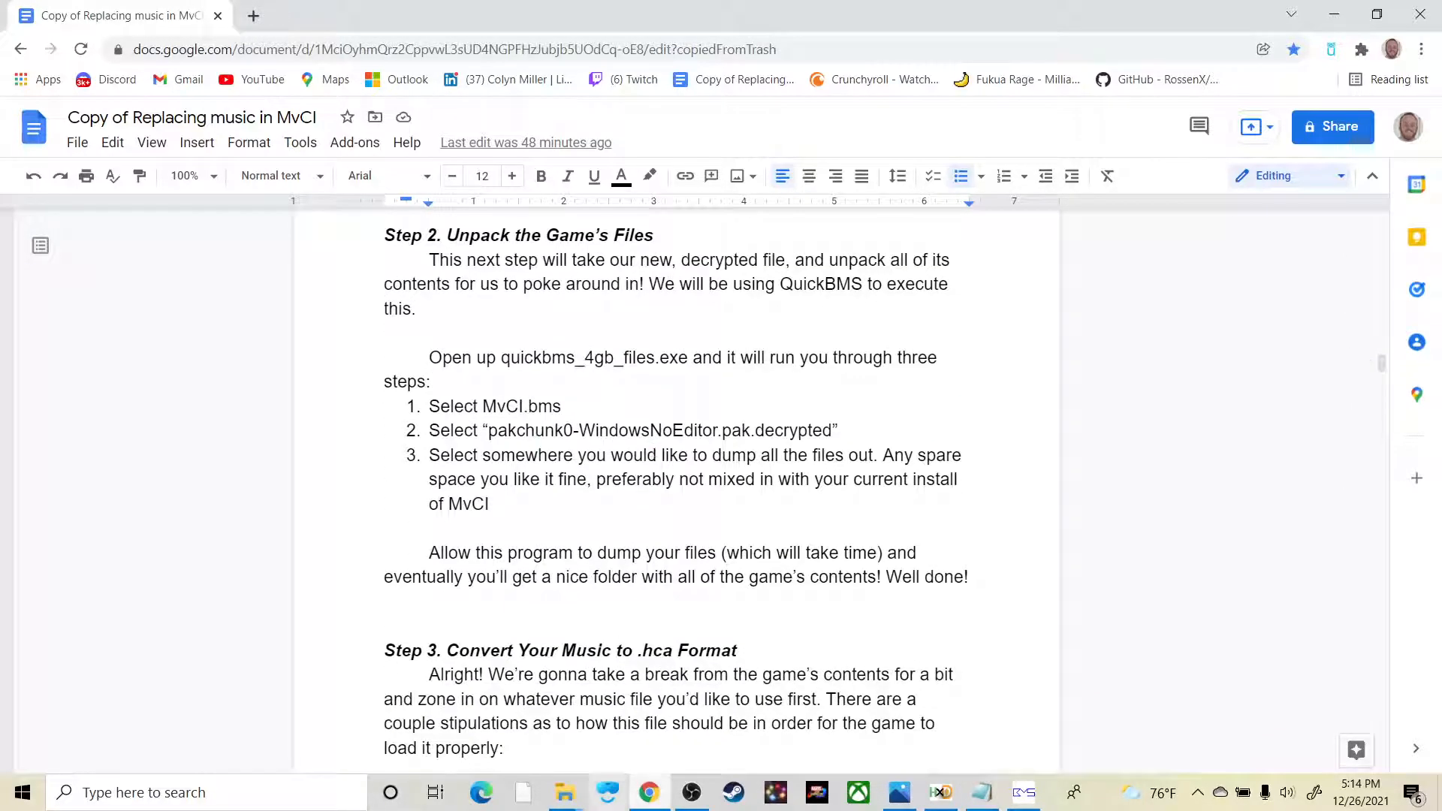
# Step: Switch to File Explorer and open the MVCI MODS\modding tools\QuickBMS folder on the C: drive
pyautogui.moveTo(564, 792)
pyautogui.click(323, 680)
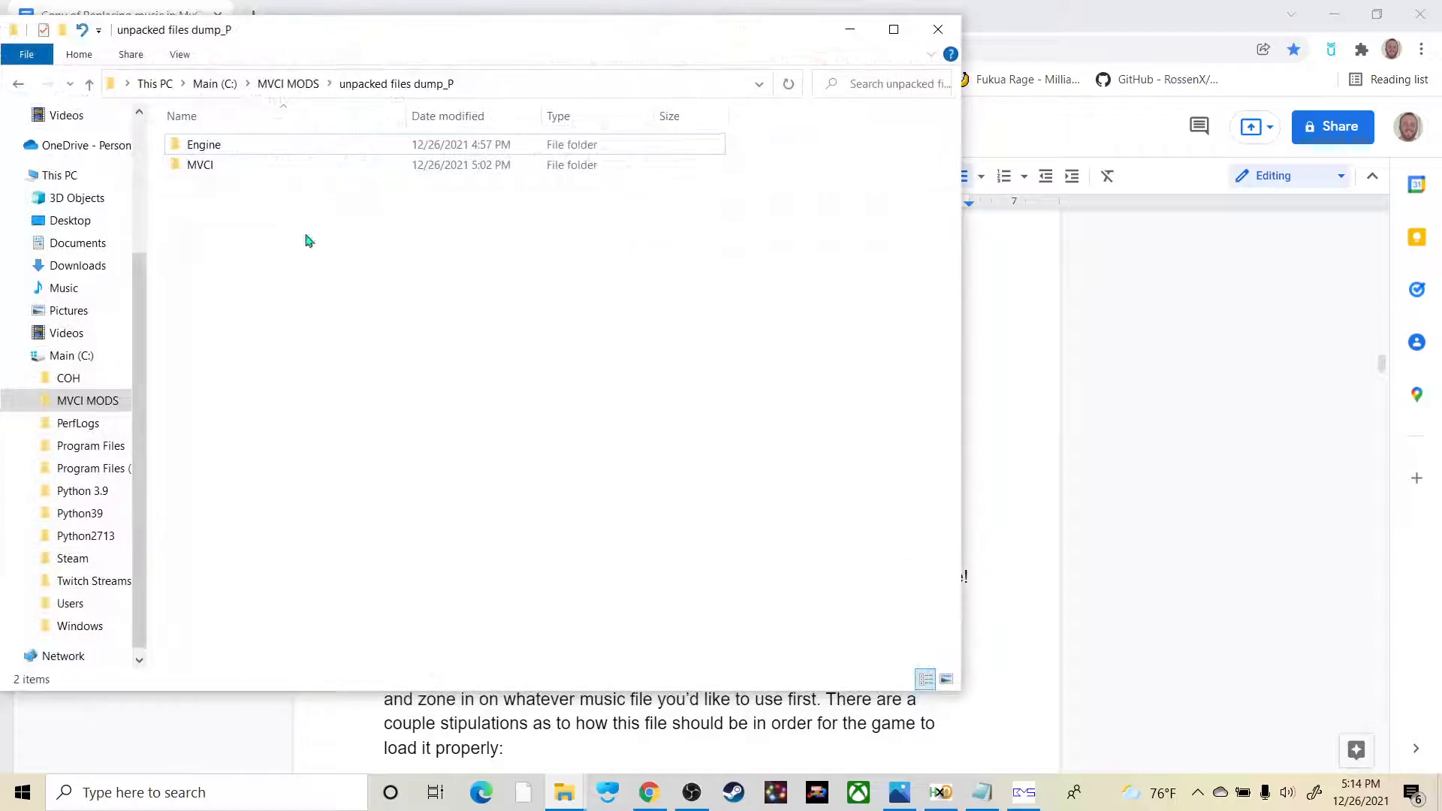
pyautogui.click(221, 84)
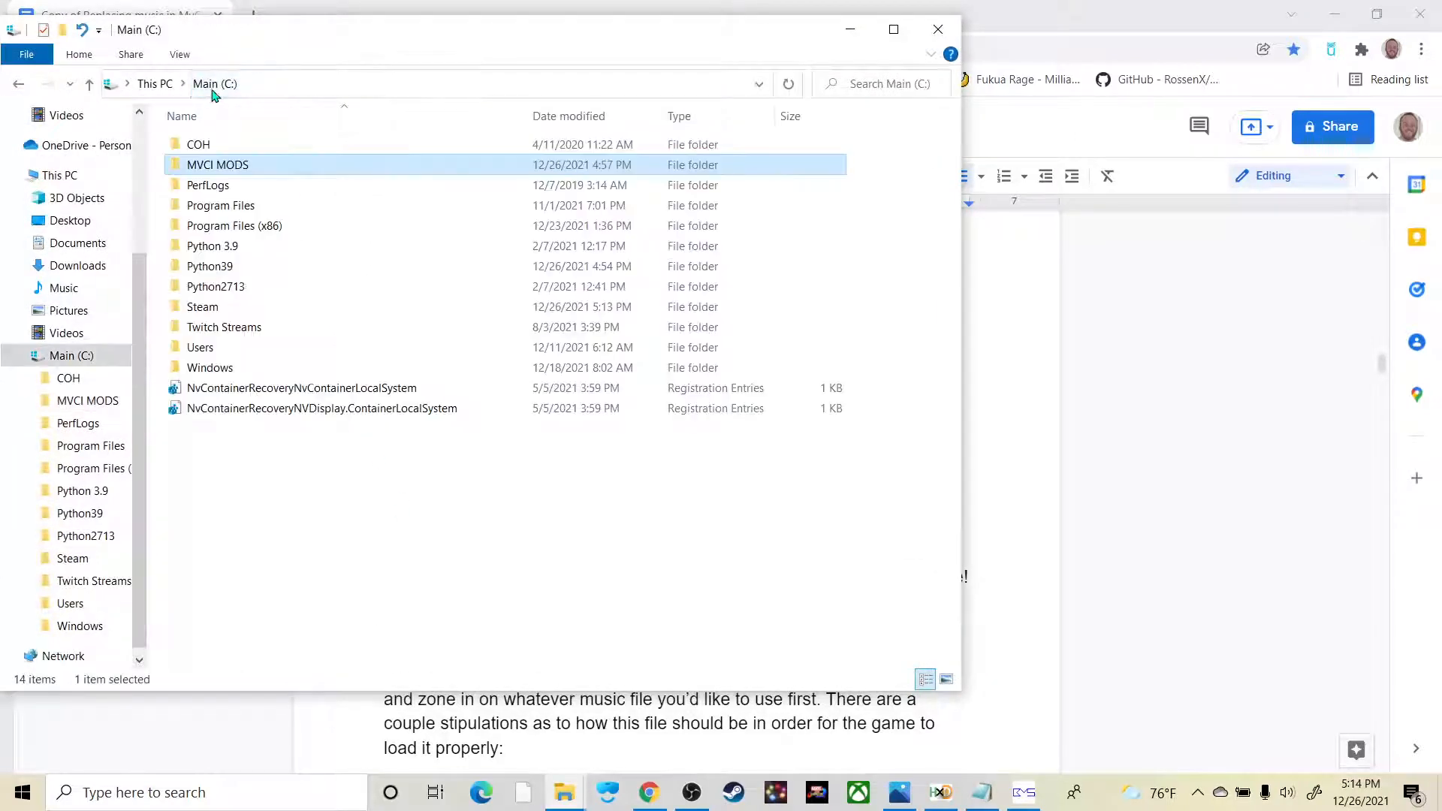
pyautogui.doubleClick(219, 164)
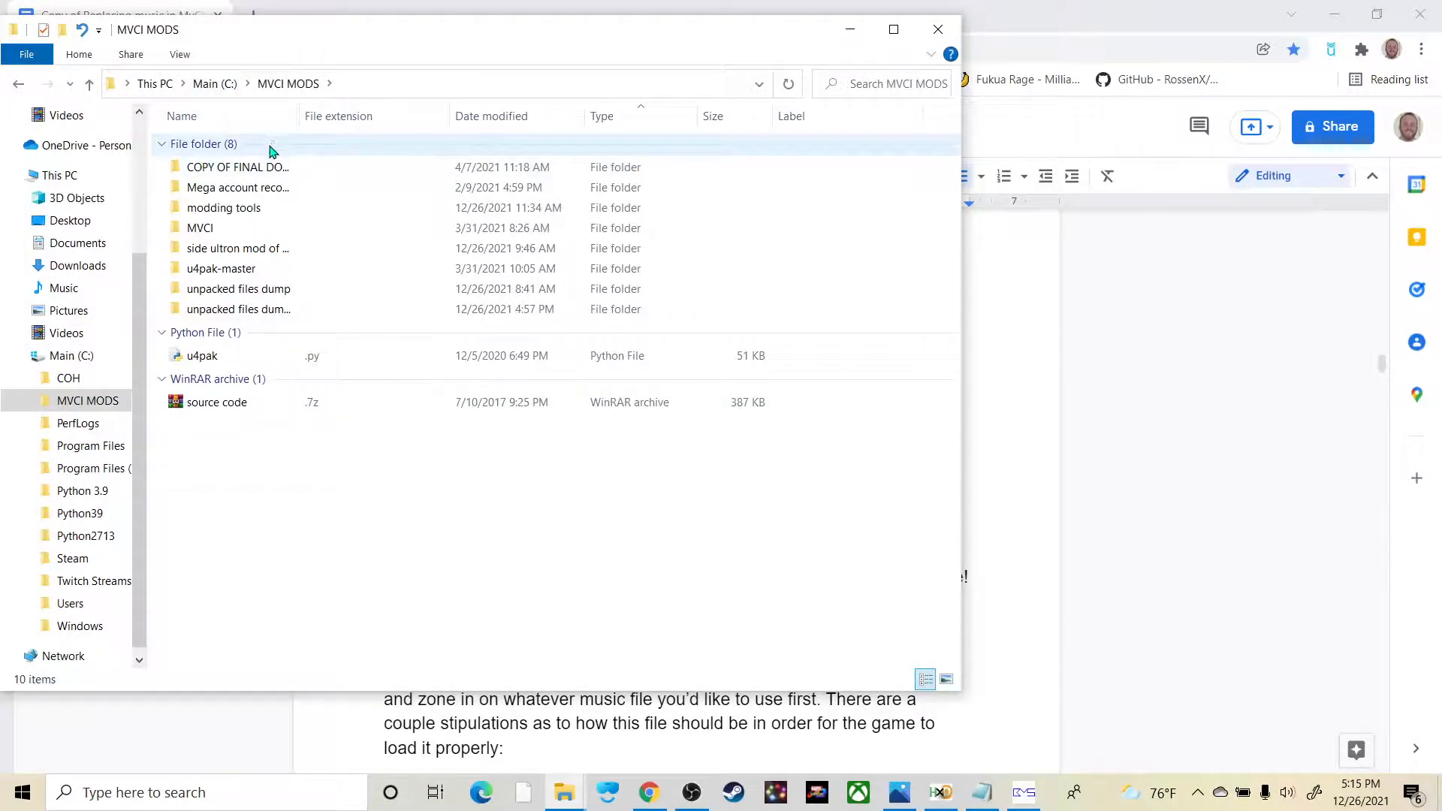
pyautogui.doubleClick(260, 207)
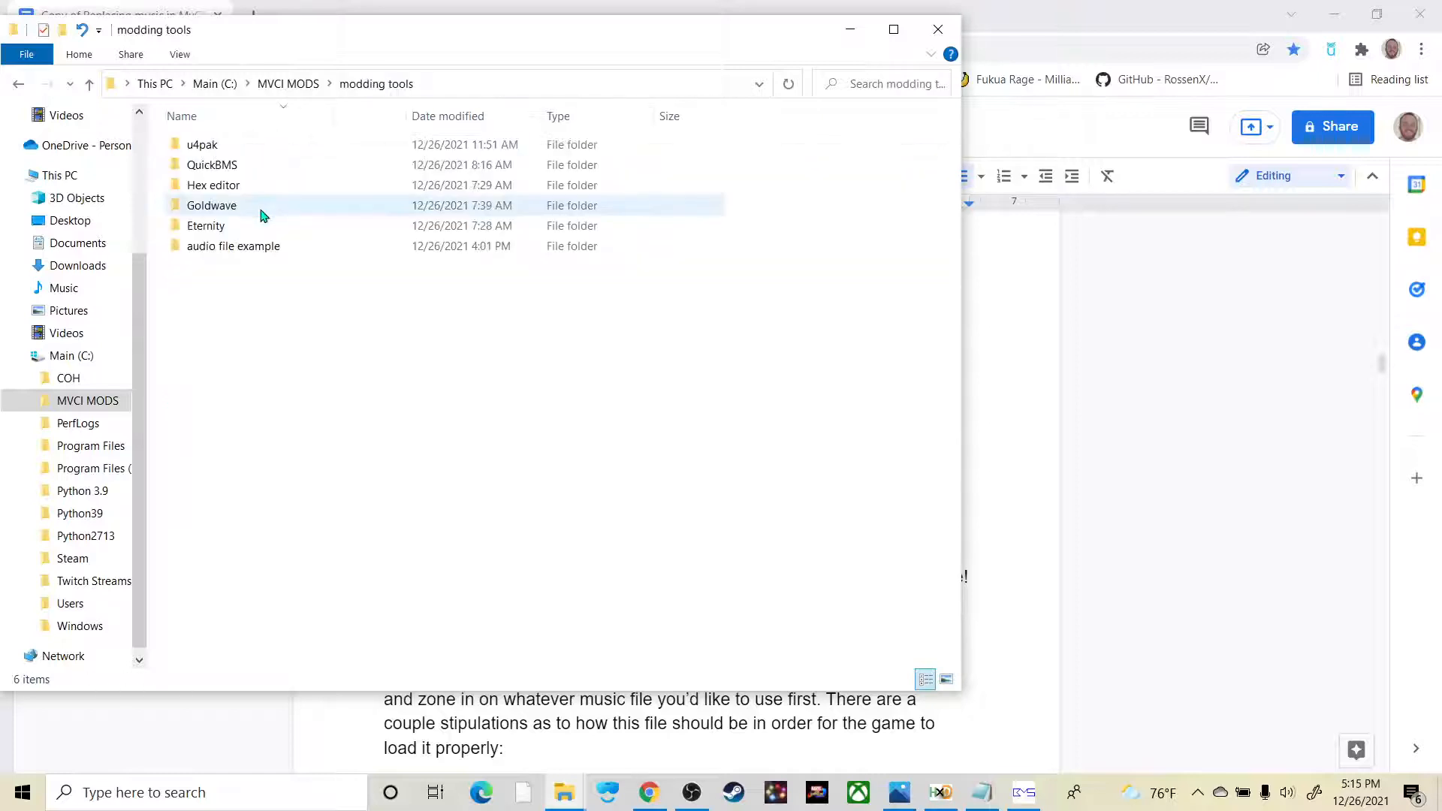
pyautogui.hotkey('ctrl', 'a')
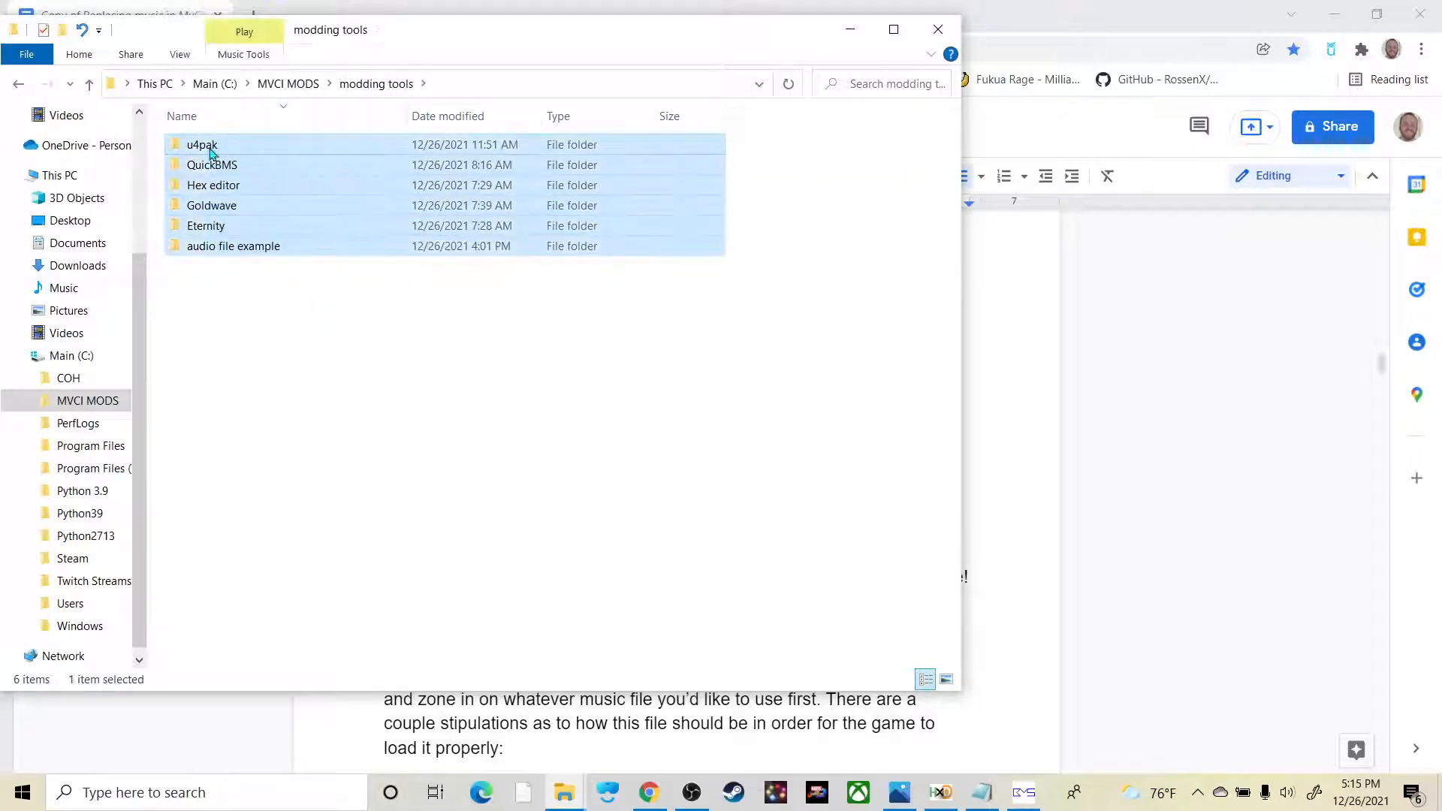
pyautogui.click(291, 309)
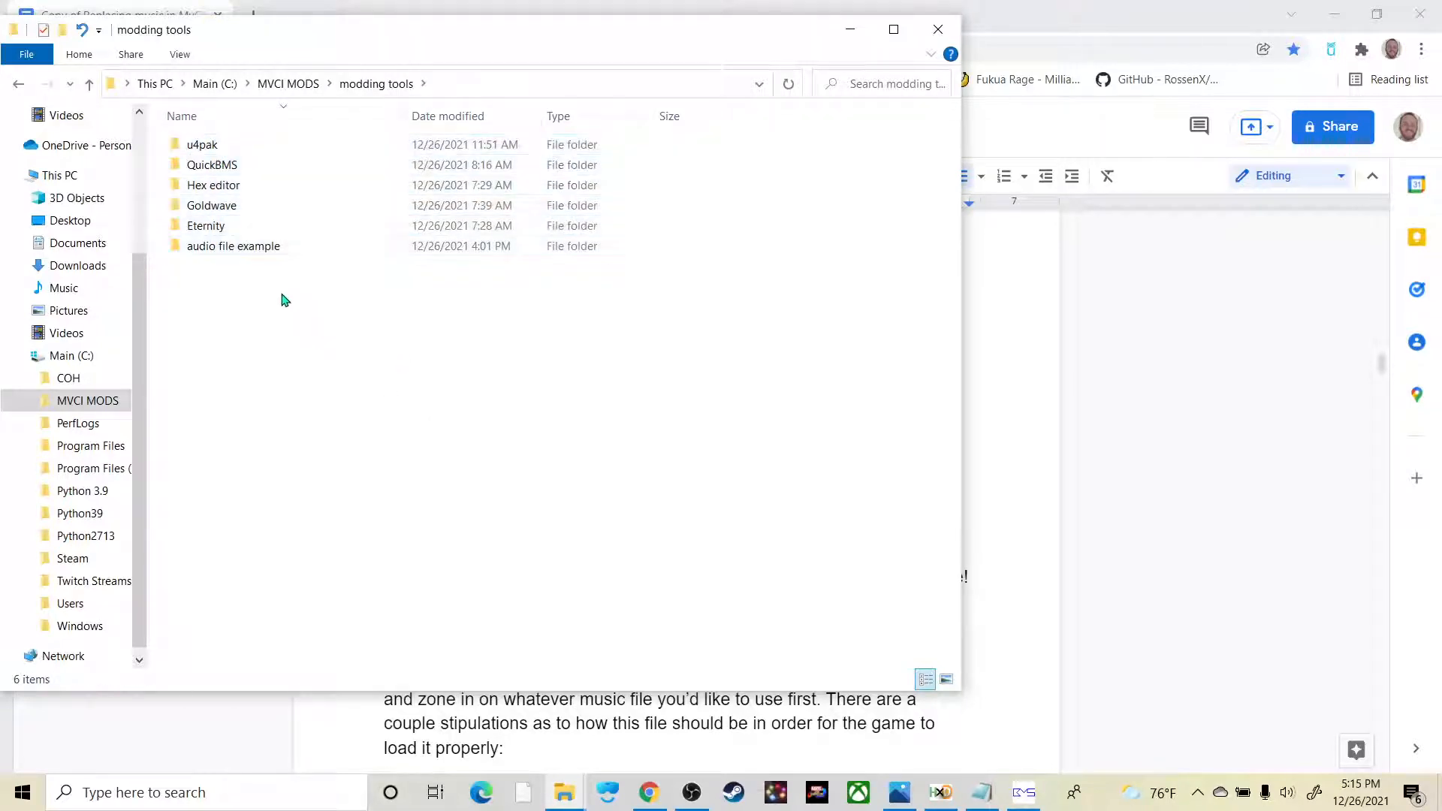
pyautogui.doubleClick(253, 167)
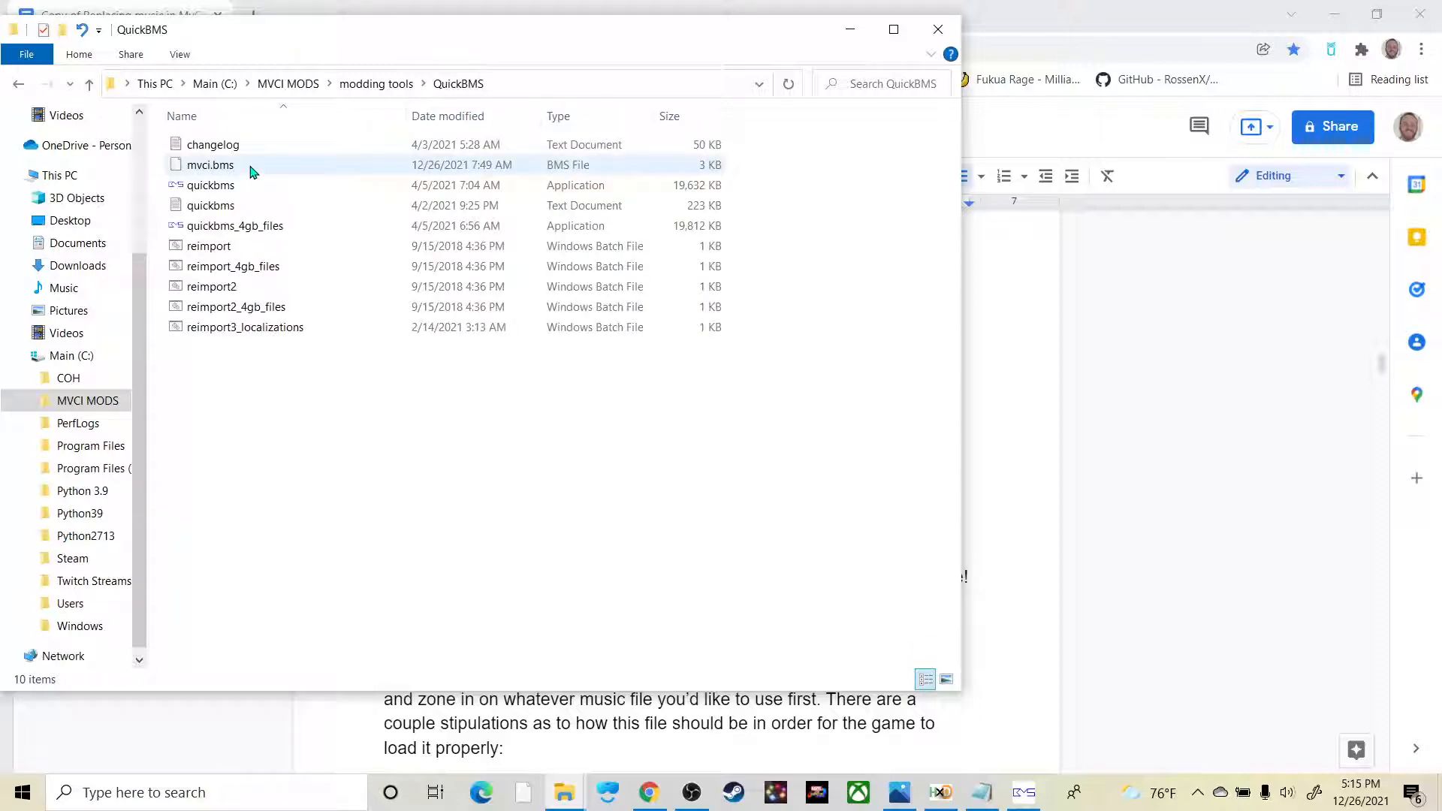
# Step: Check the link-saving options for MvCI.bms in the guide's Tools Needed section and locate mvci.bms in the QuickBMS folder
pyautogui.click(1012, 472)
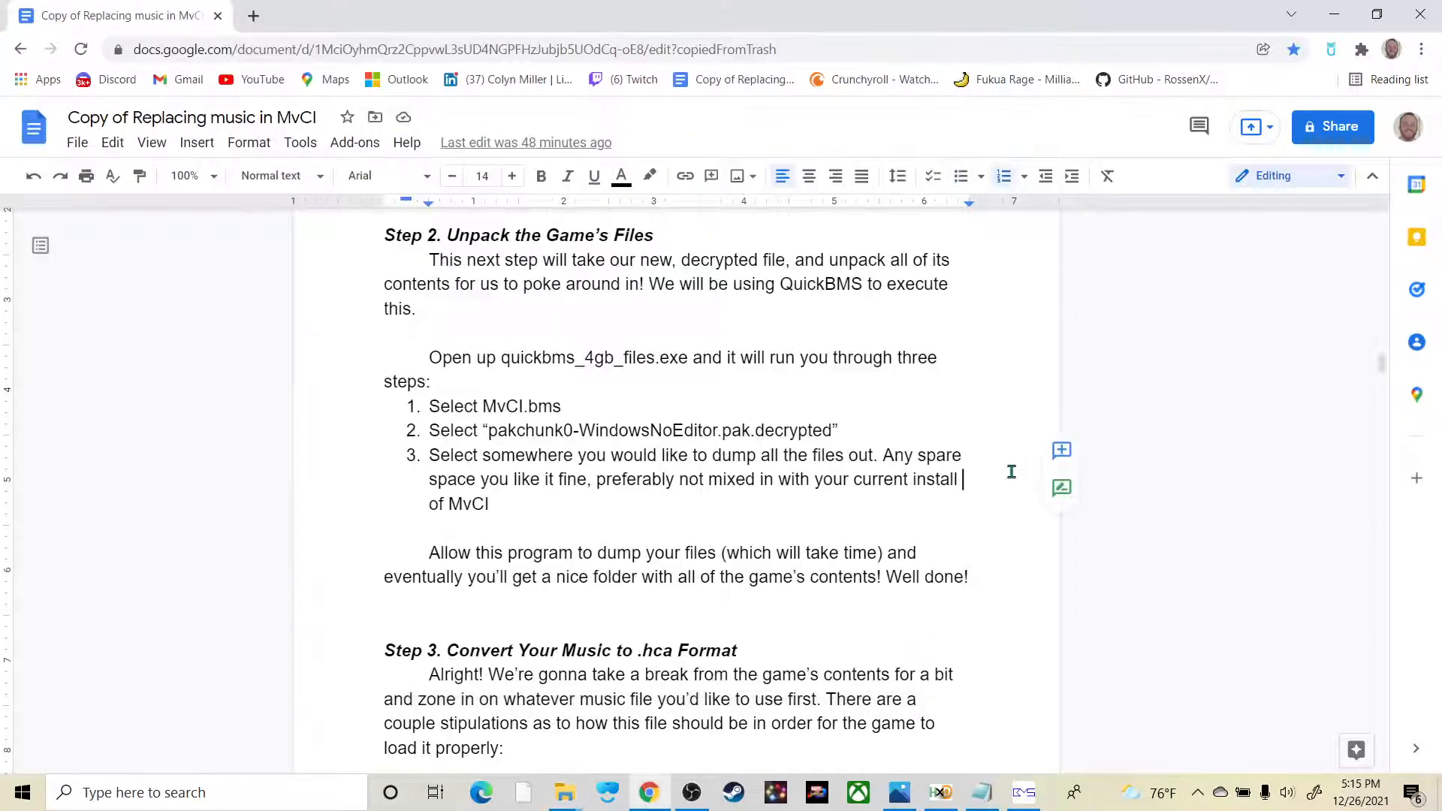
pyautogui.scroll(20, 674, 495)
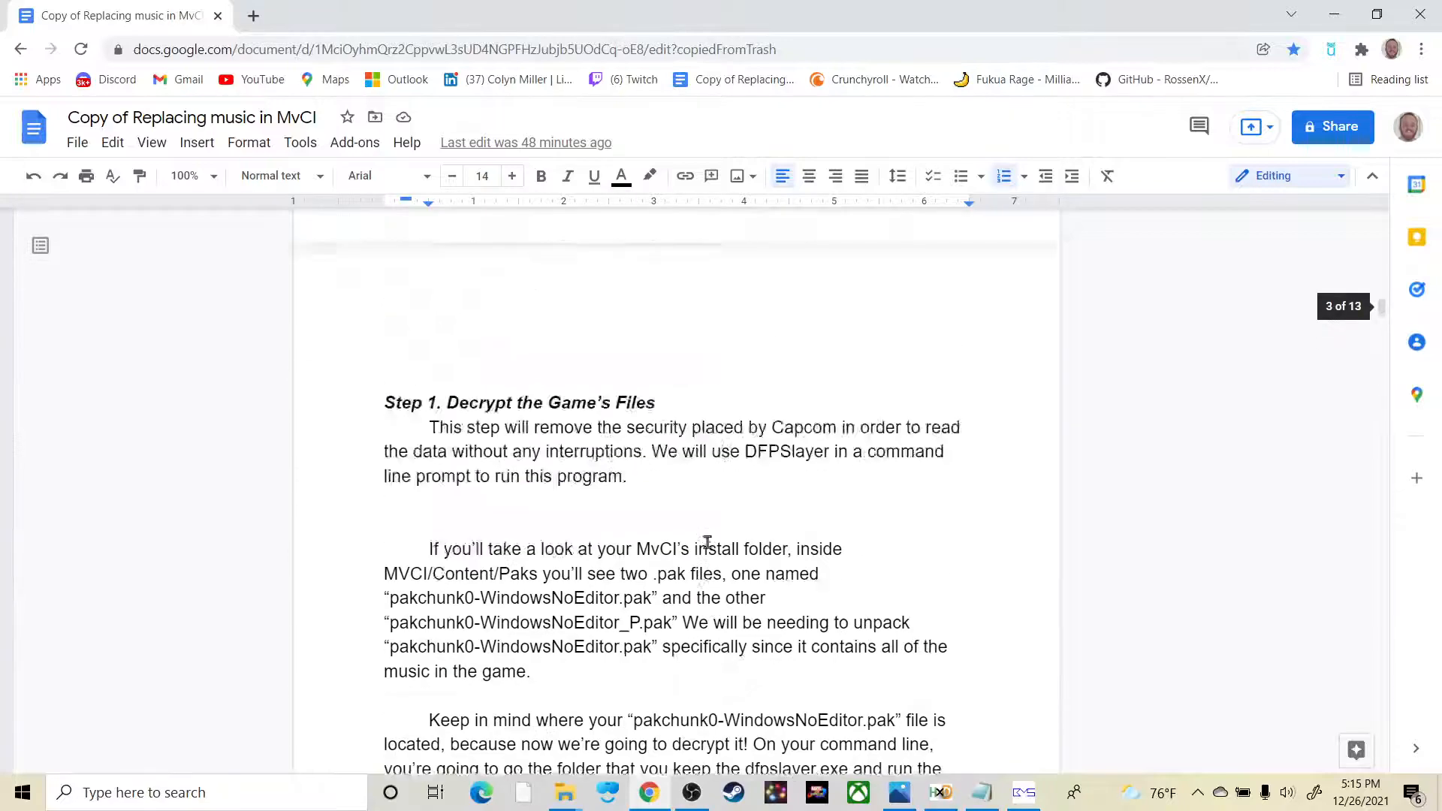
pyautogui.scroll(-3, 674, 495)
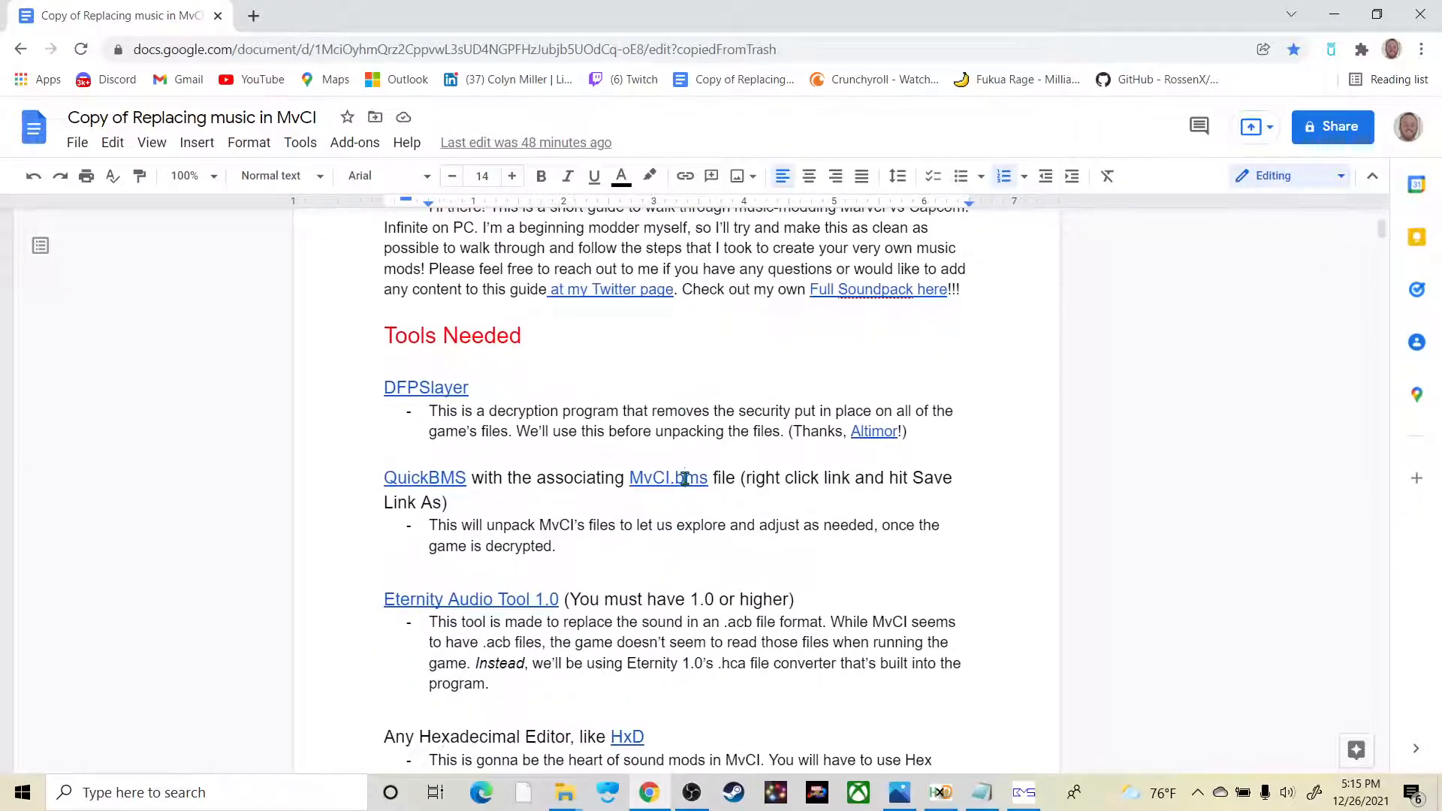
pyautogui.click(685, 478)
pyautogui.rightClick(726, 513)
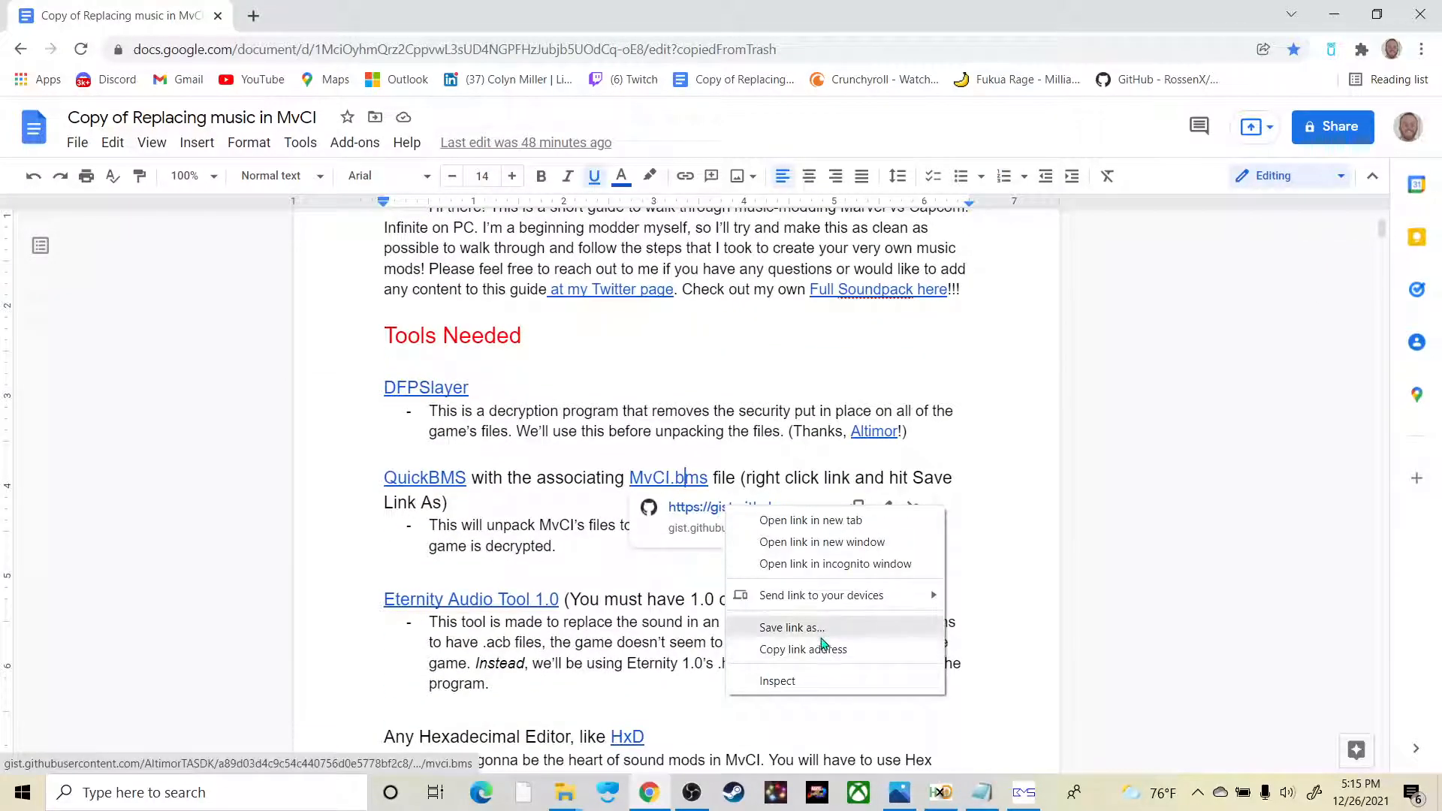
pyautogui.doubleClick(1039, 574)
pyautogui.click(1334, 13)
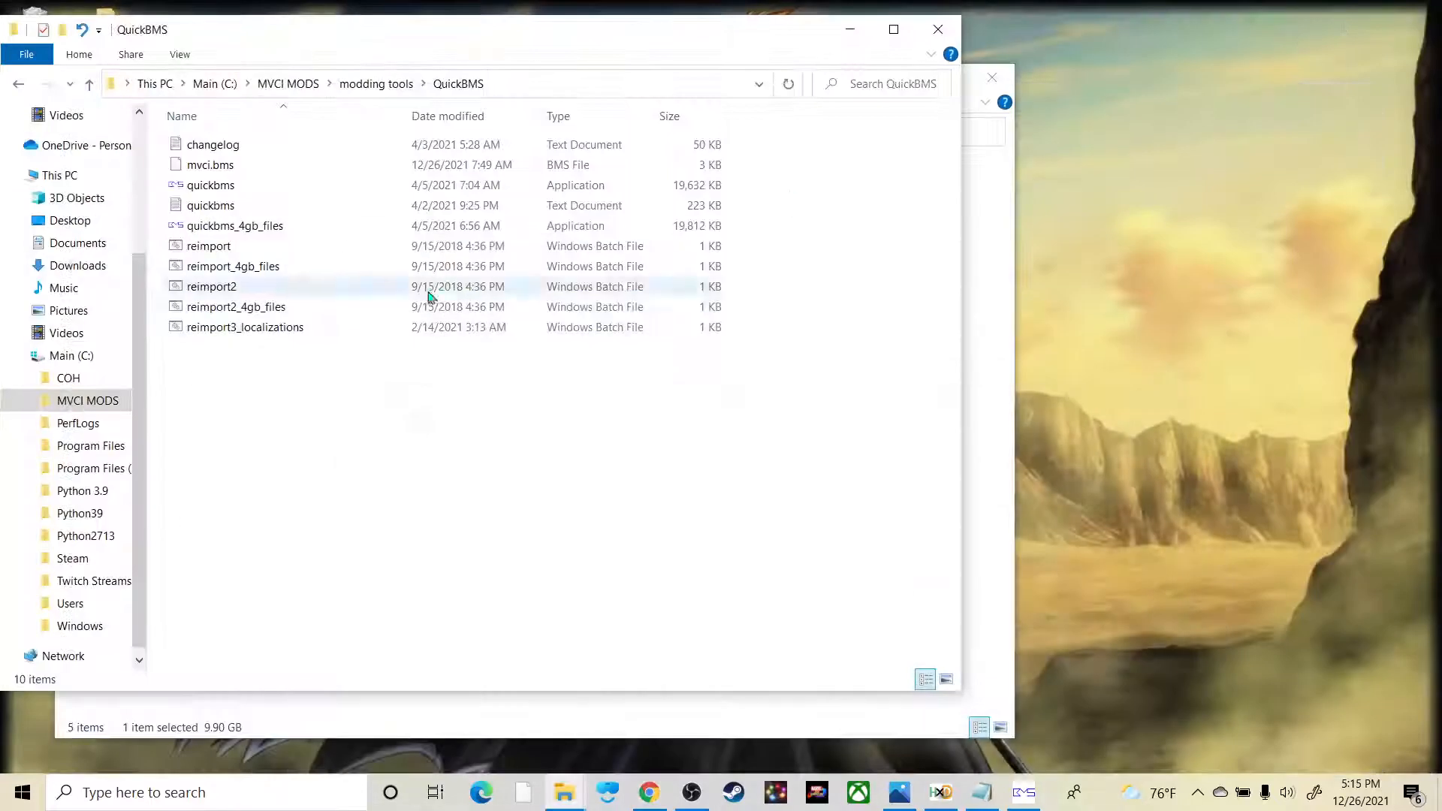
pyautogui.click(242, 169)
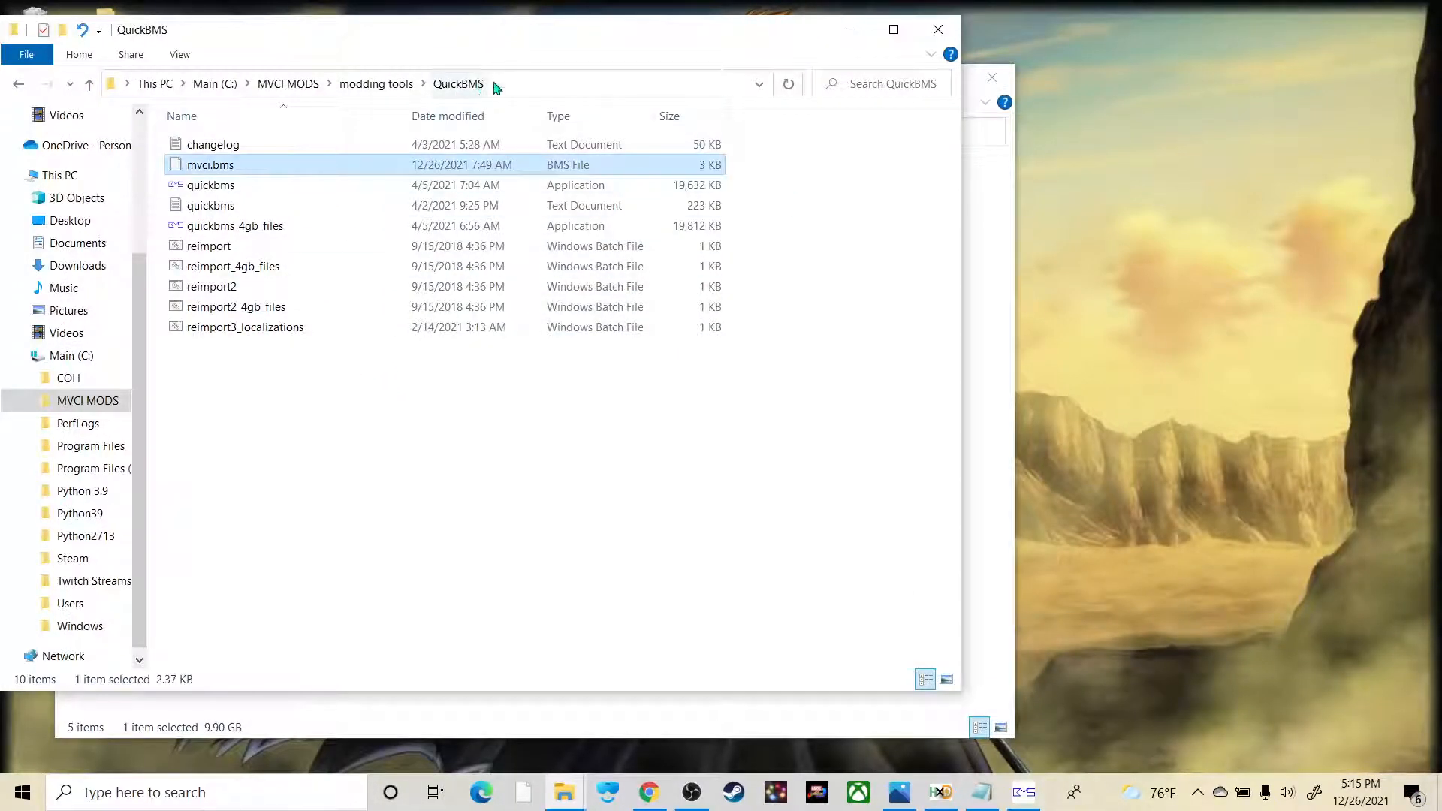
pyautogui.doubleClick(278, 226)
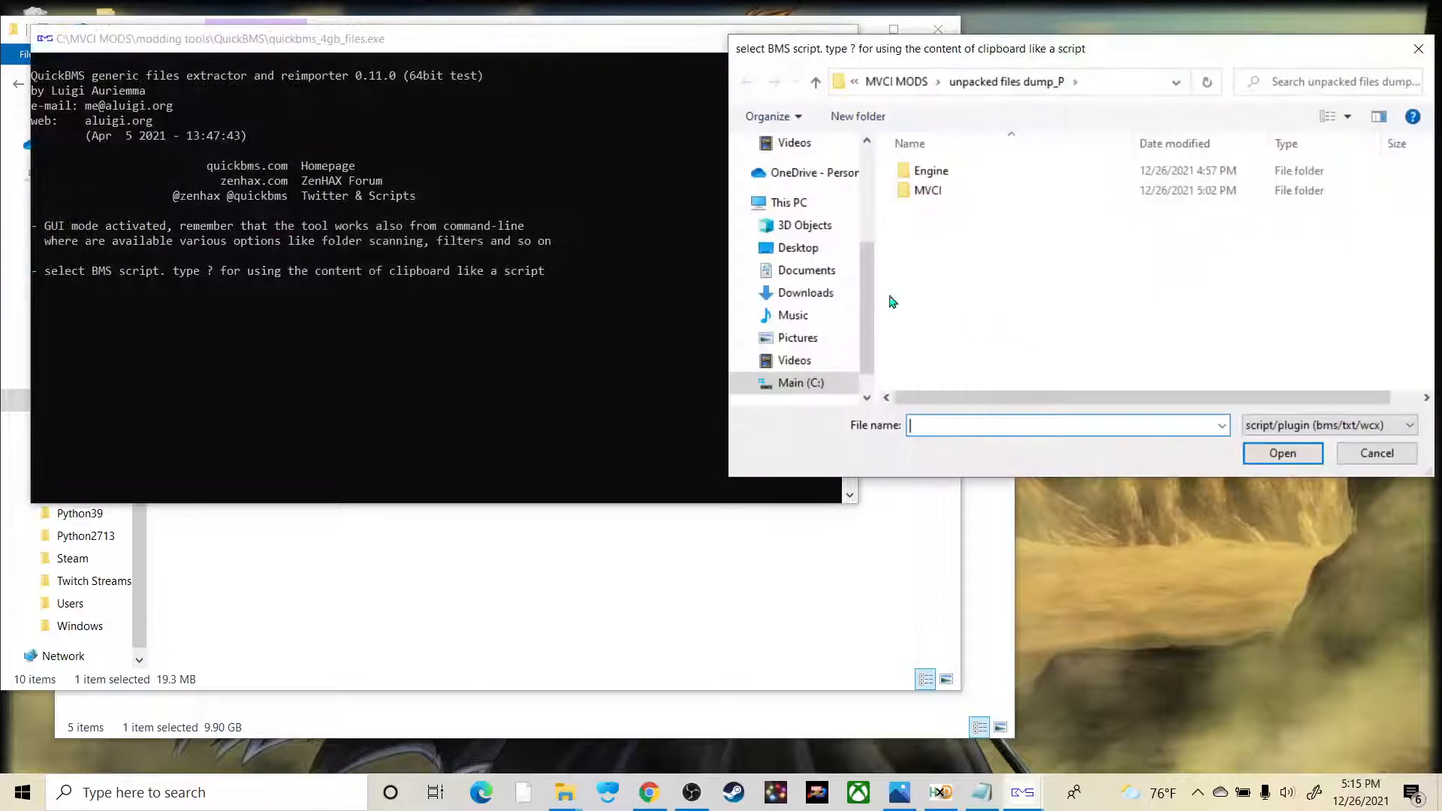
pyautogui.click(912, 79)
pyautogui.doubleClick(965, 211)
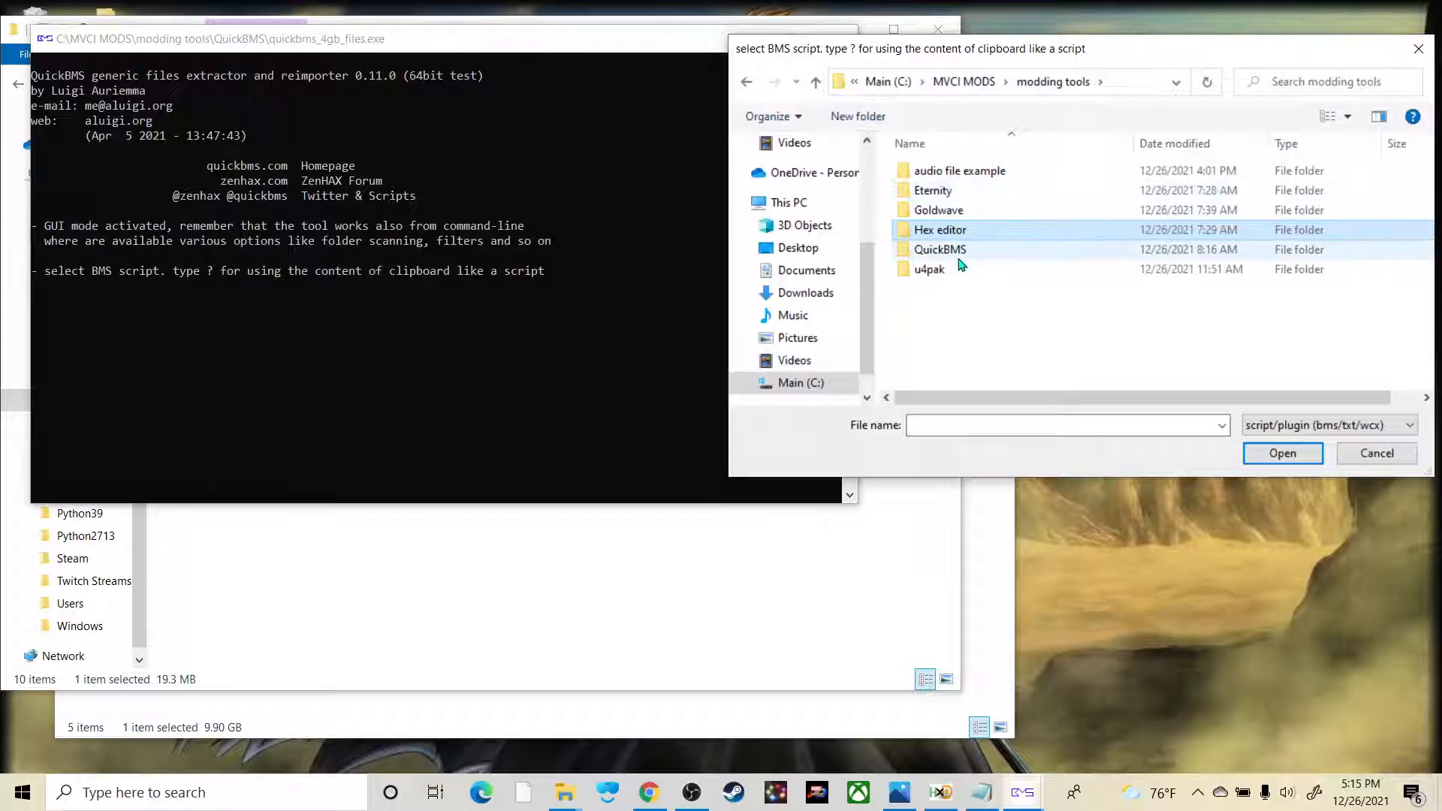
pyautogui.doubleClick(952, 249)
pyautogui.click(971, 192)
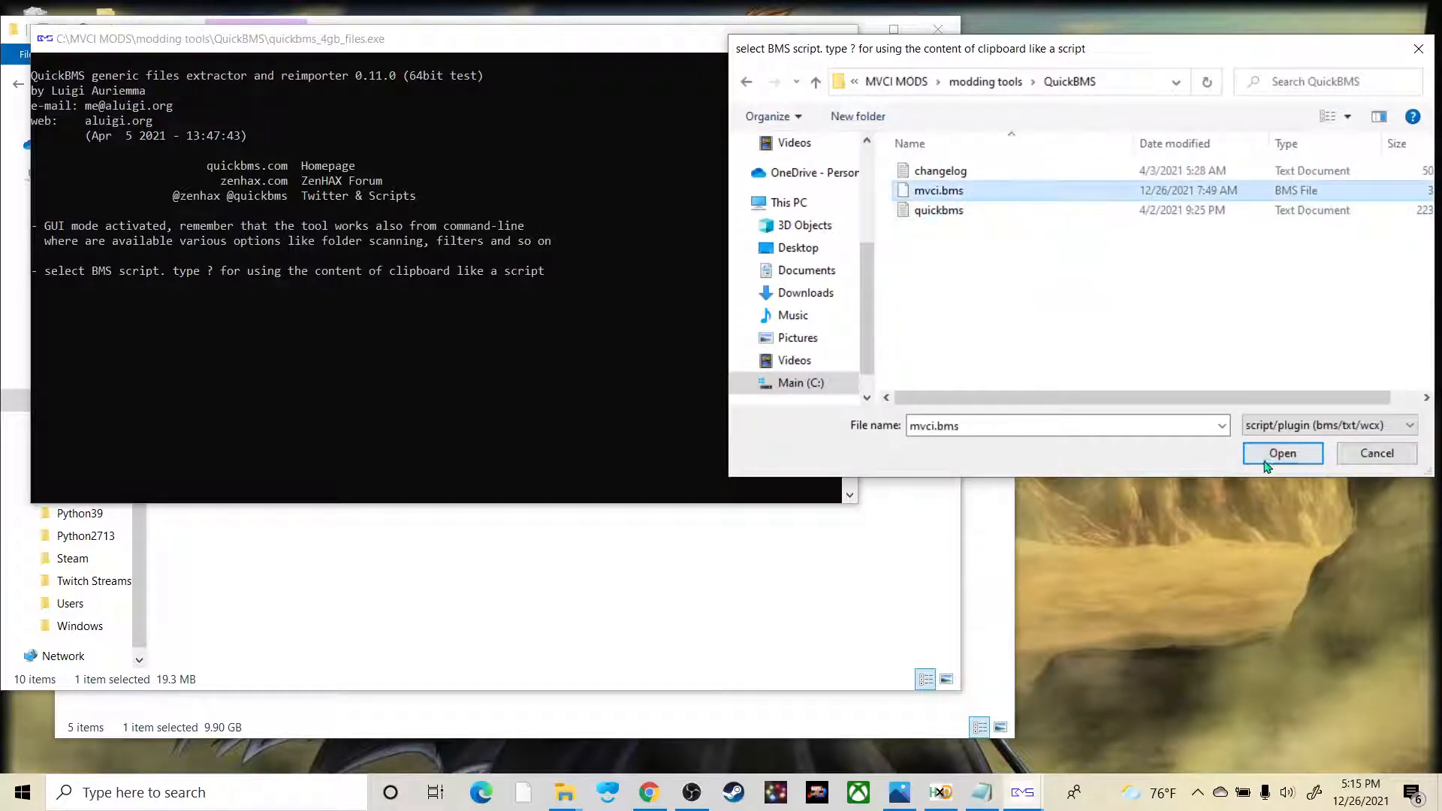
pyautogui.click(1352, 455)
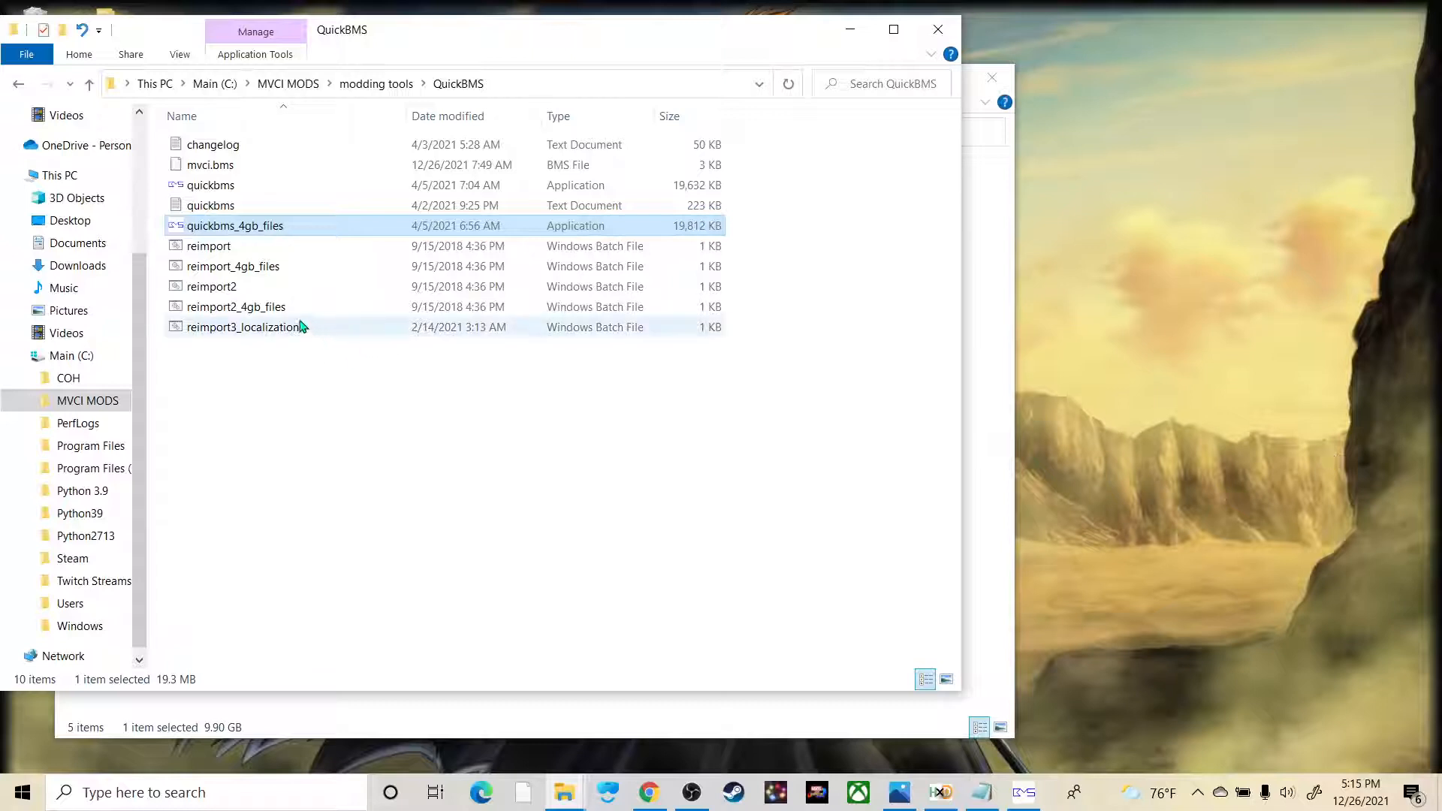
# Step: Look at the pakchunk0-WindowsNoEditor_P.pak.decrypted file in the game's Paks folder and minimize that window
pyautogui.moveTo(564, 792)
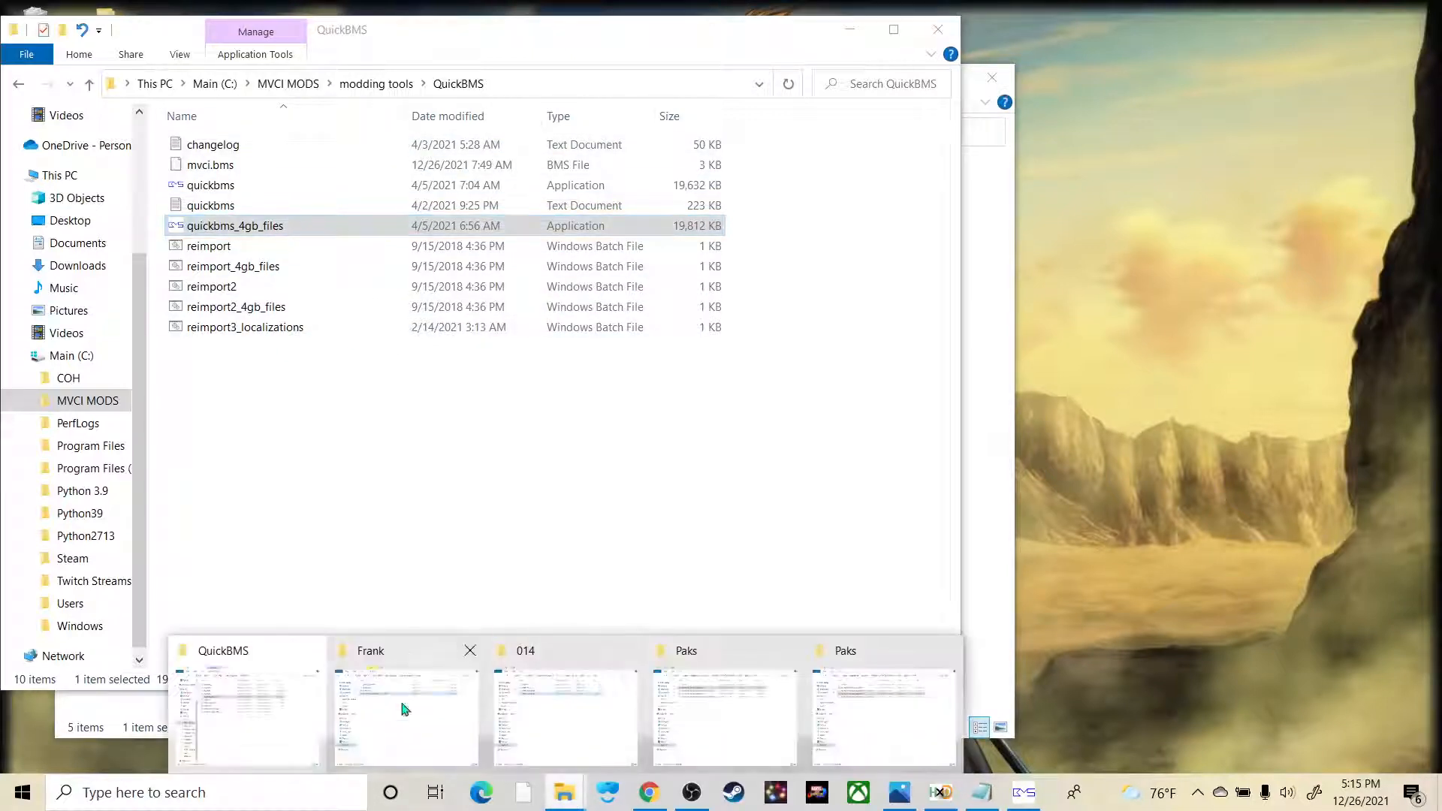
pyautogui.click(858, 712)
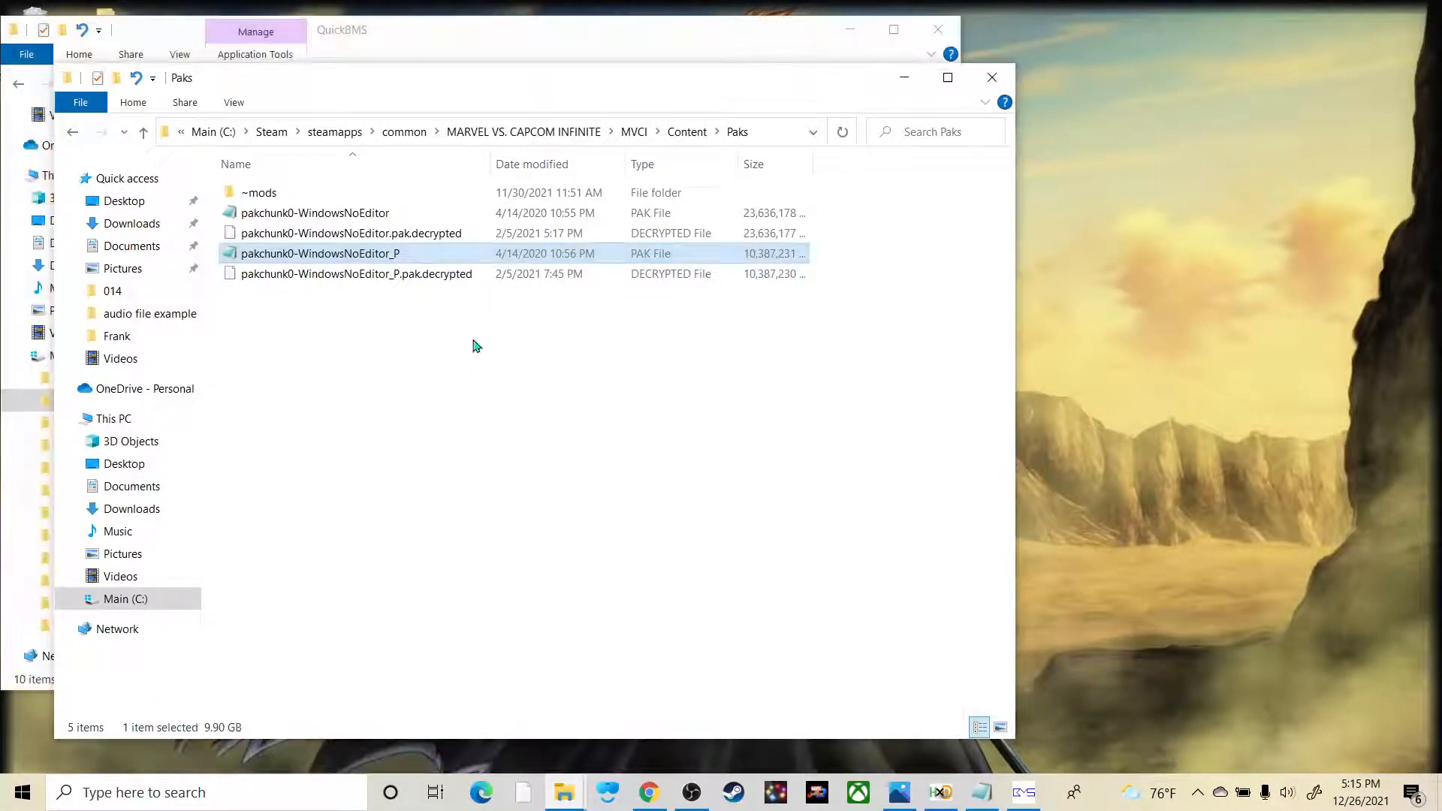
pyautogui.click(405, 284)
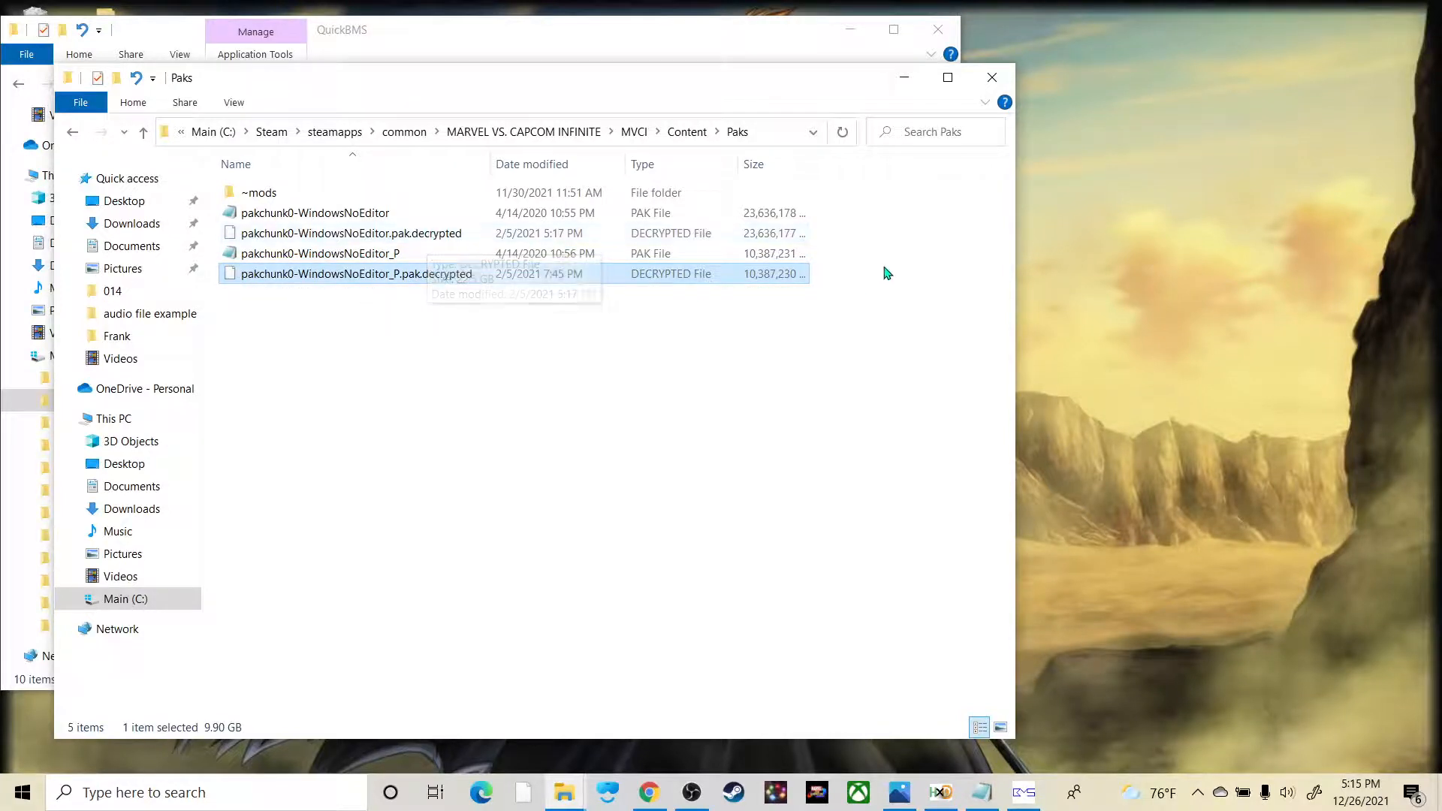
pyautogui.click(905, 79)
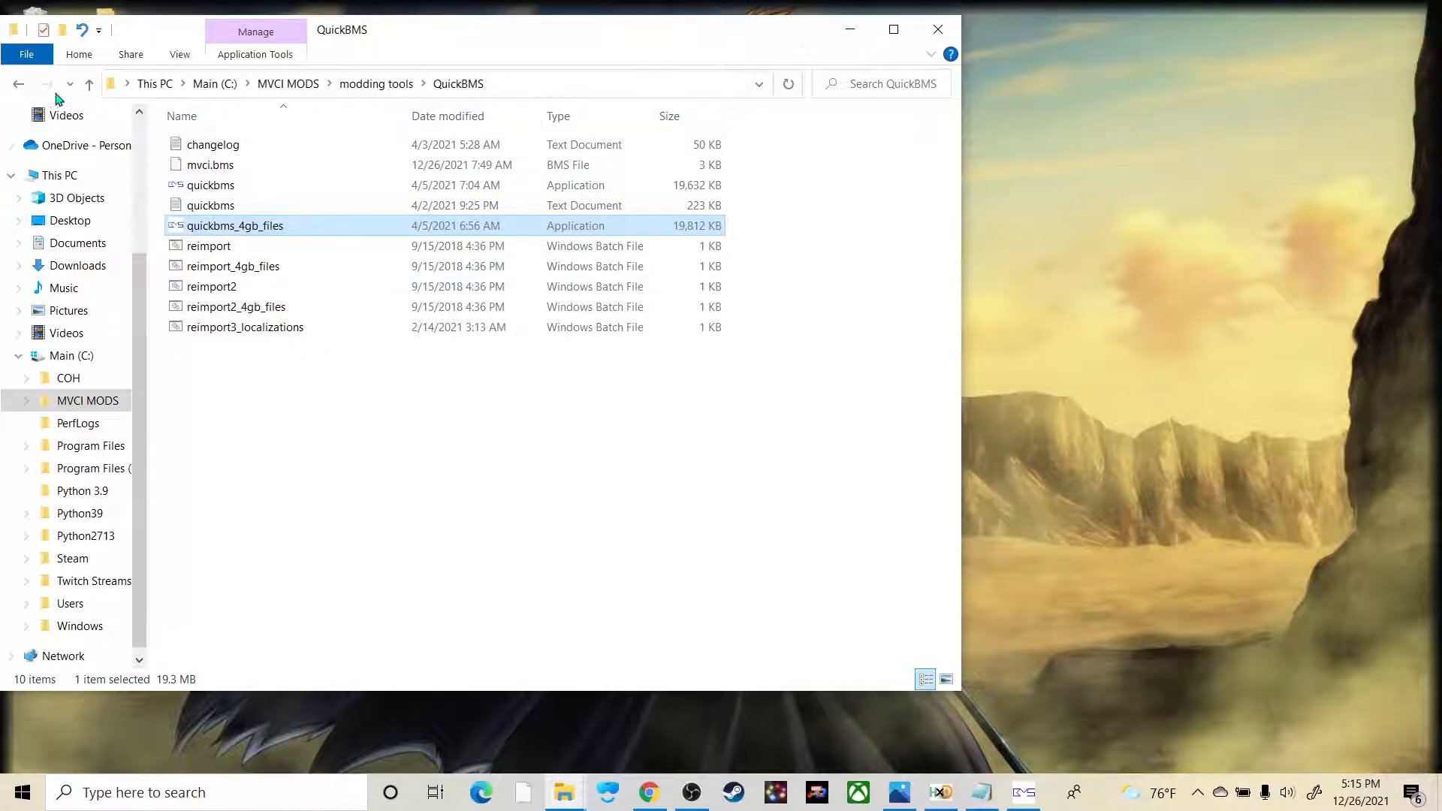
# Step: Go to the MVCI MODS\unpacked files dump_P\MVCI\Content\Sound\BGM\Chara\014 folder
pyautogui.click(20, 86)
pyautogui.click(20, 86)
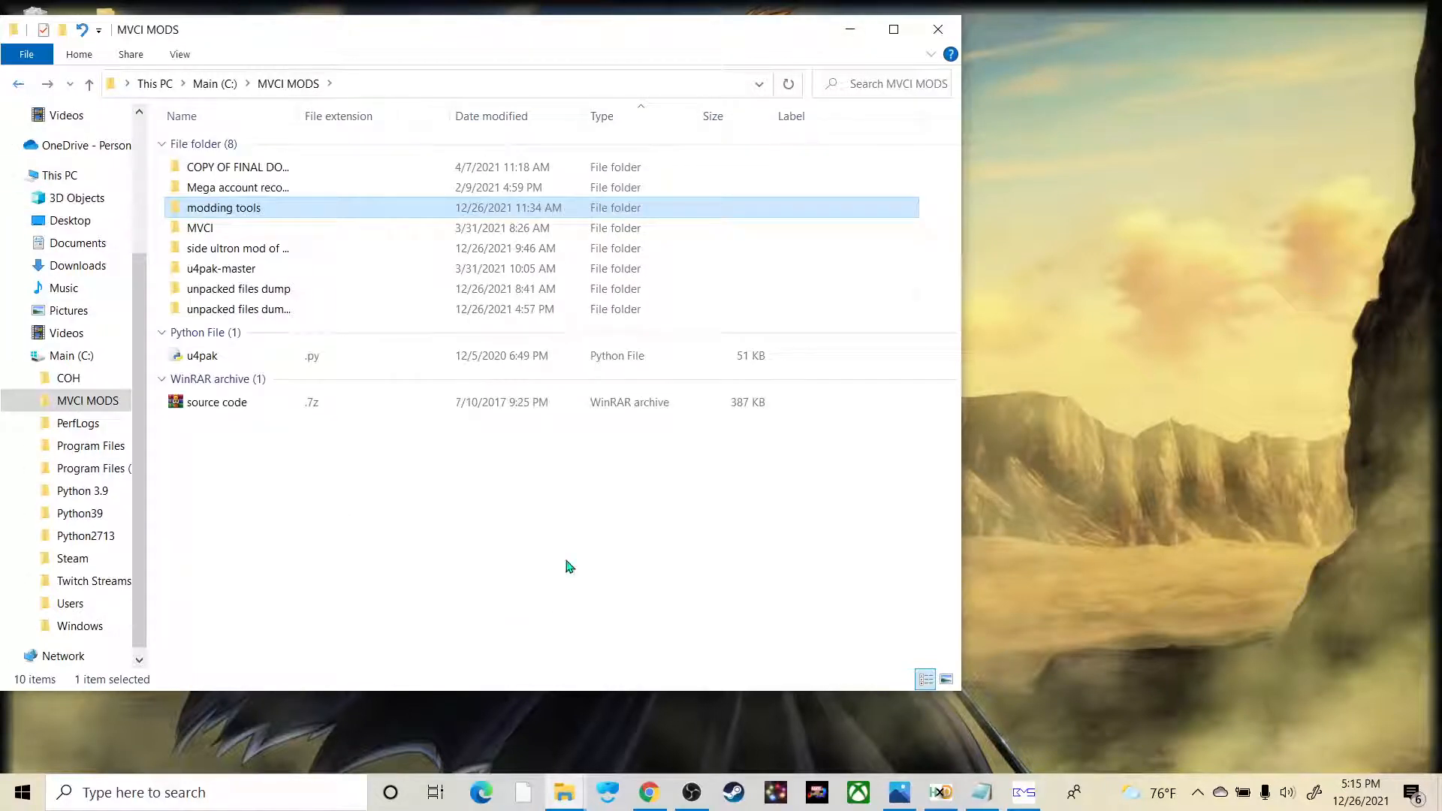
pyautogui.click(198, 292)
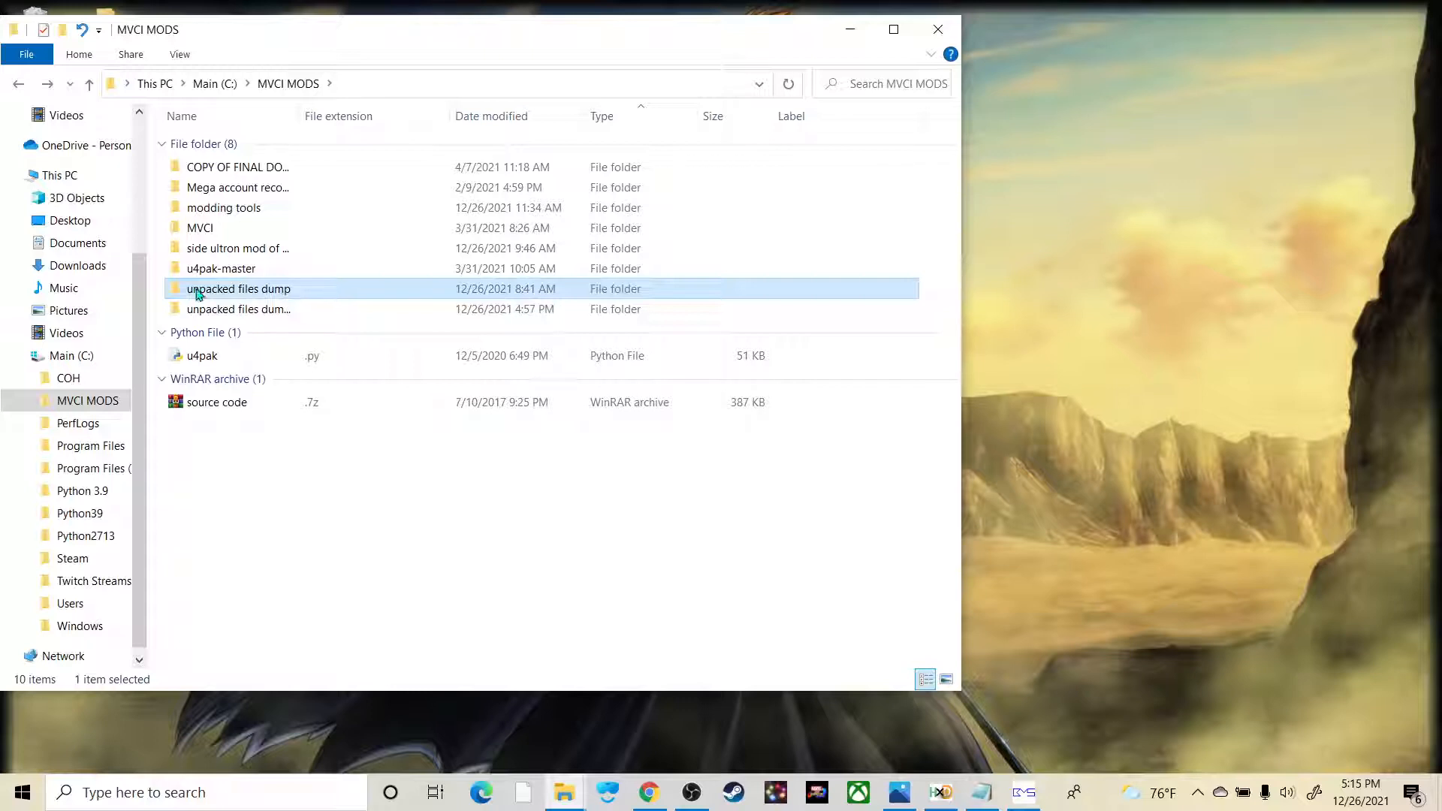
pyautogui.doubleClick(272, 311)
pyautogui.doubleClick(246, 171)
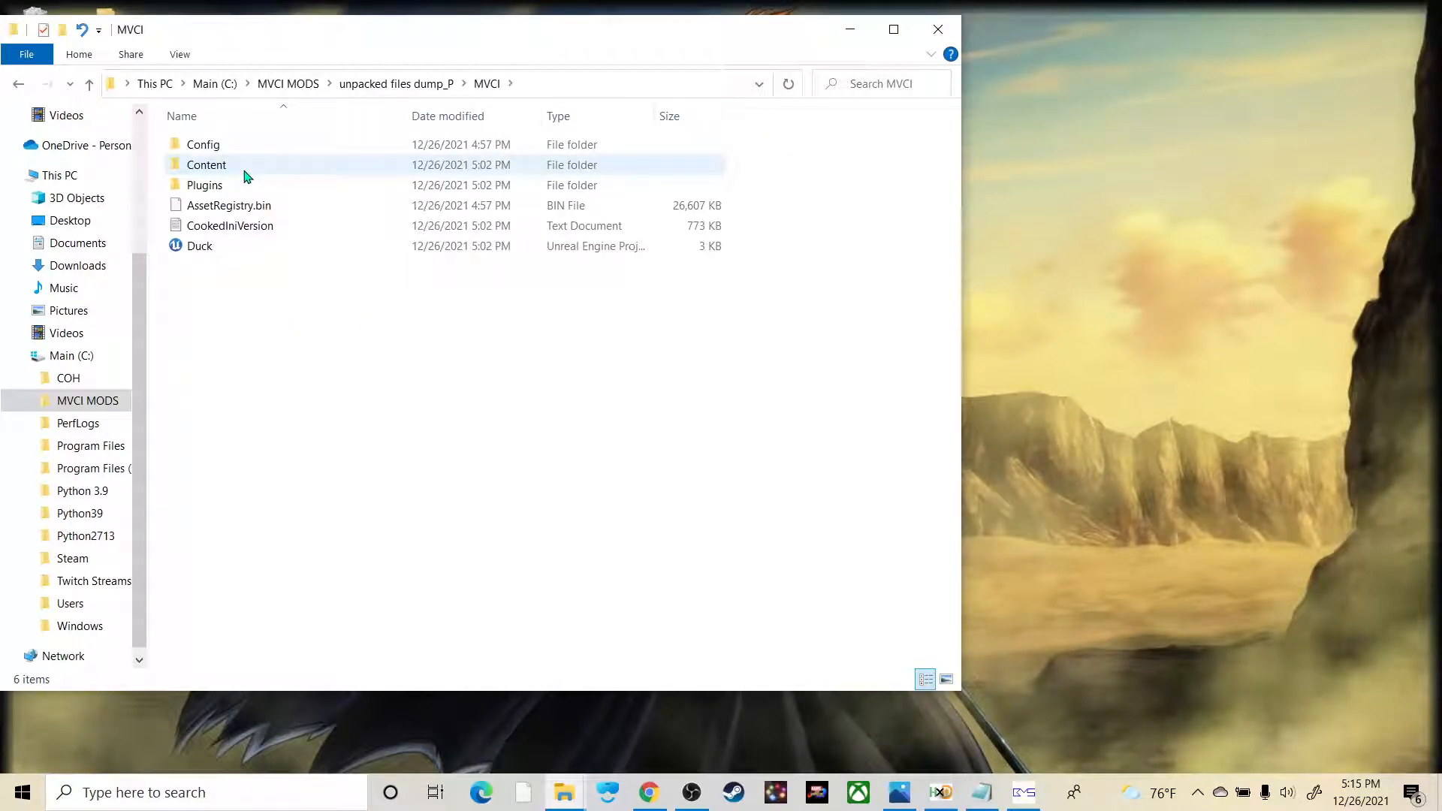
pyautogui.doubleClick(246, 173)
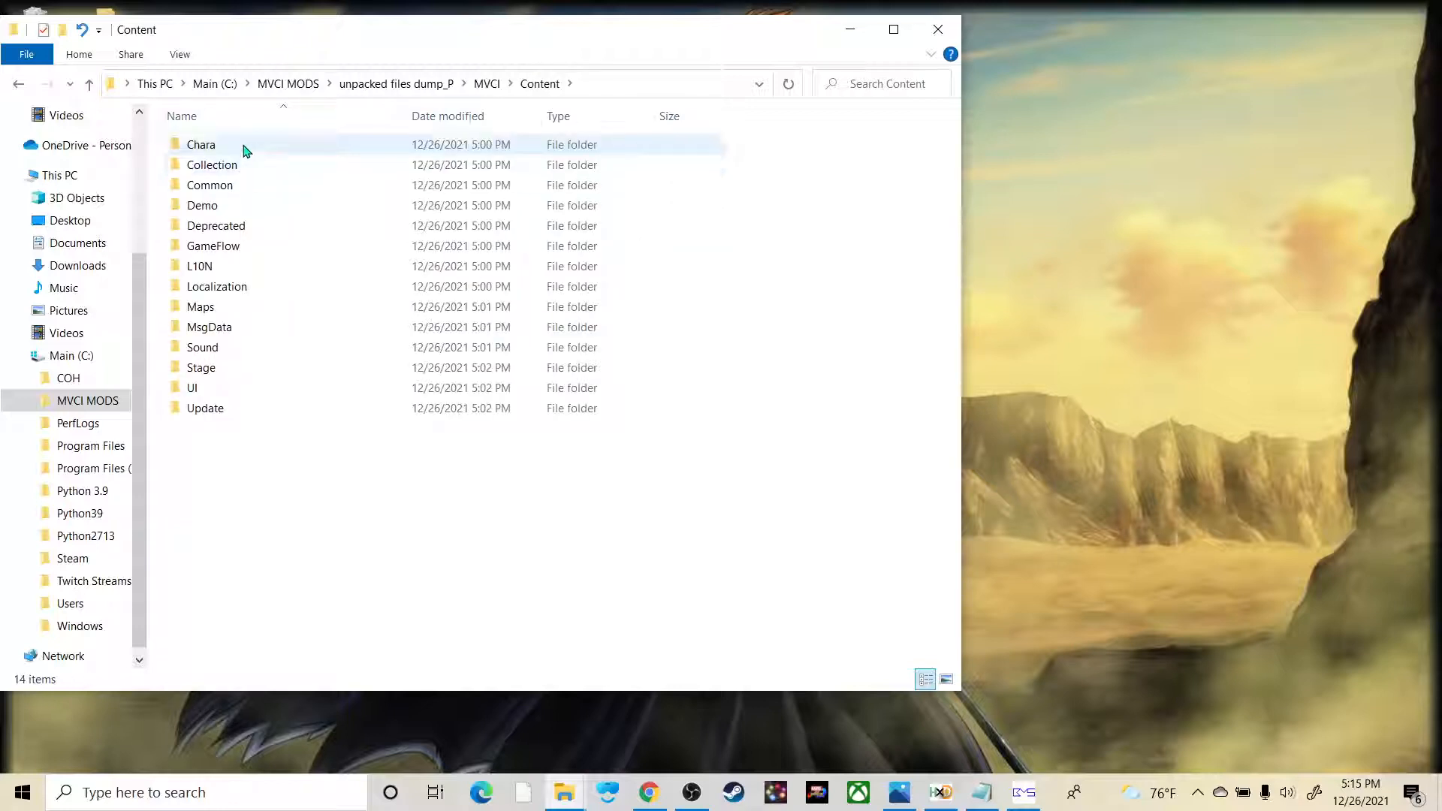
pyautogui.doubleClick(270, 351)
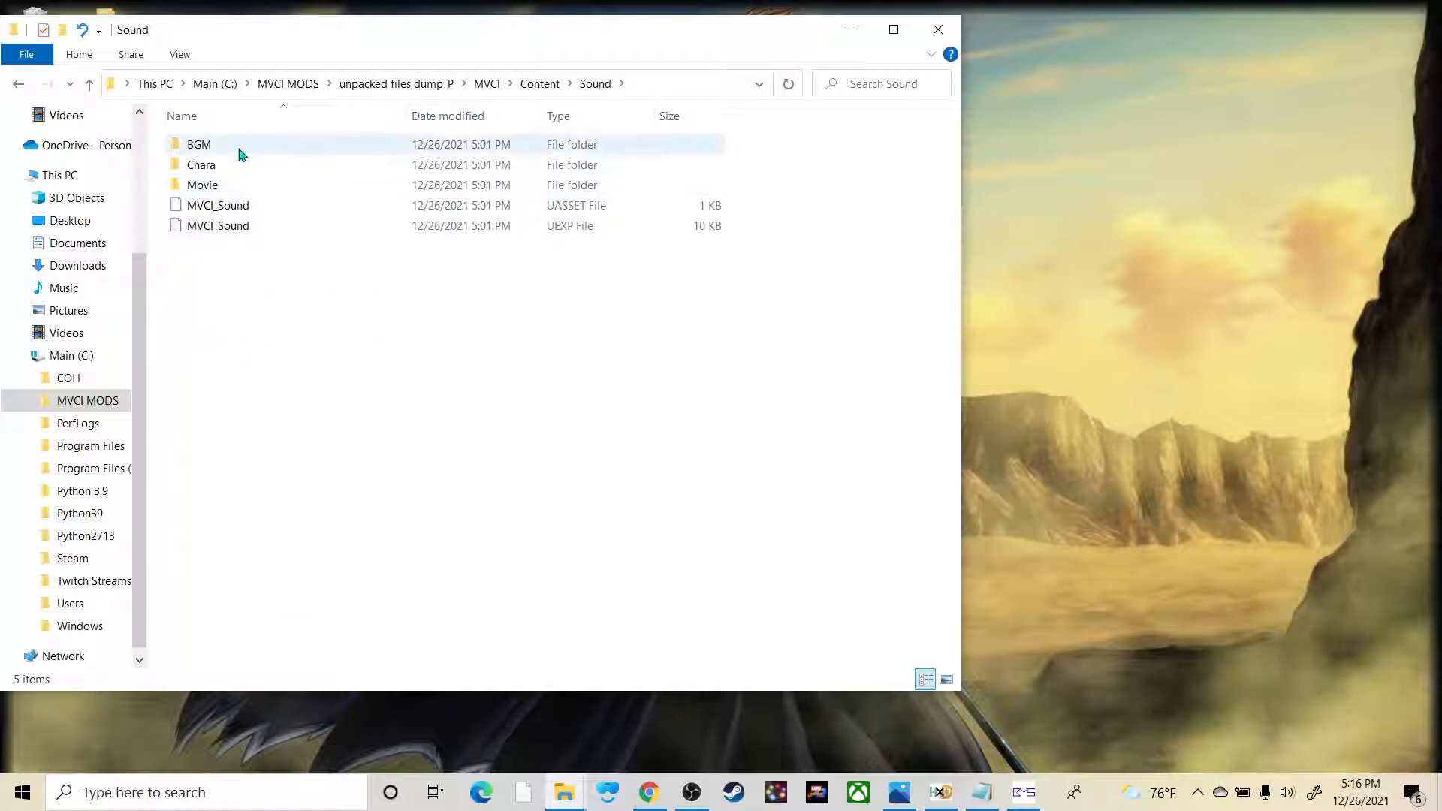
pyautogui.doubleClick(242, 155)
pyautogui.doubleClick(242, 155)
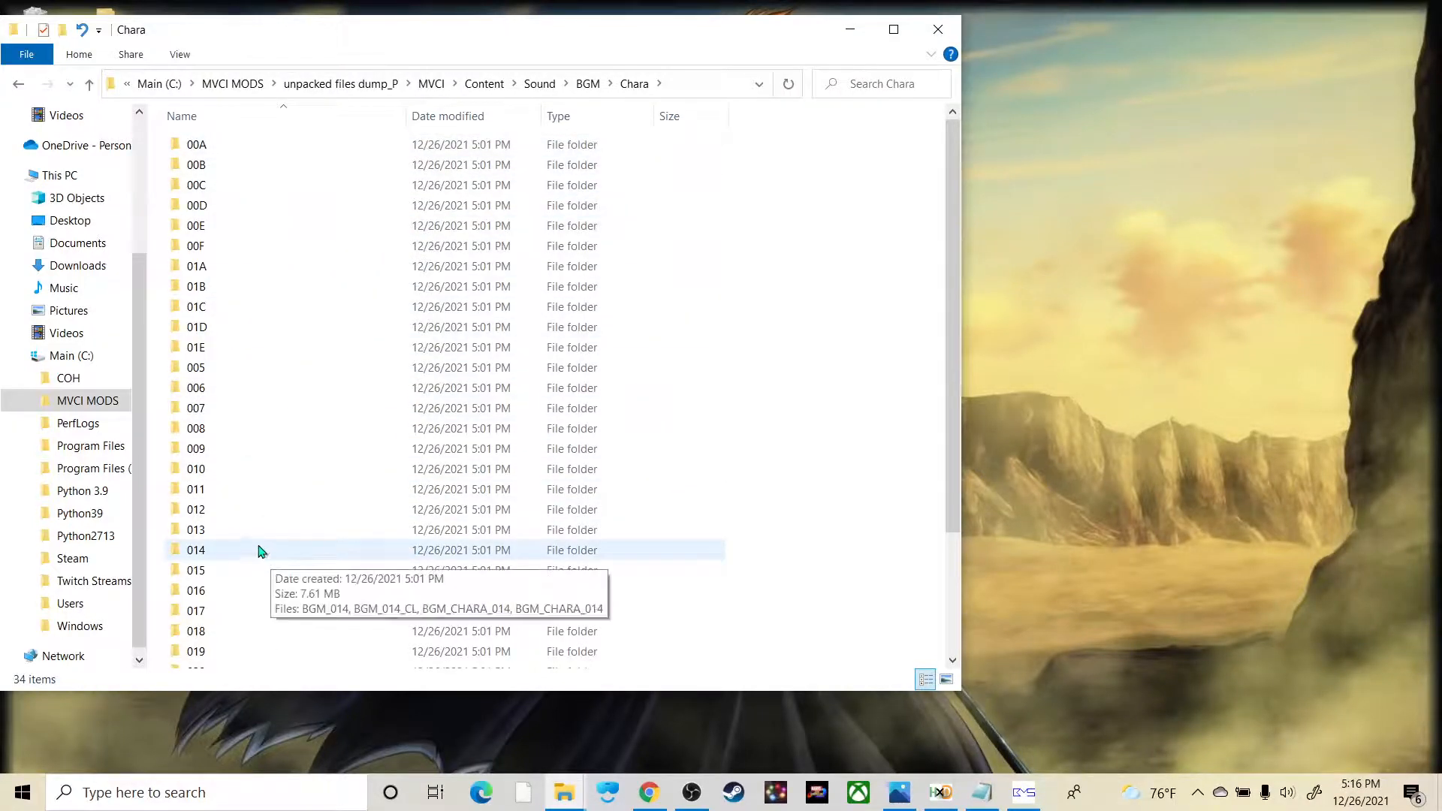
pyautogui.doubleClick(228, 561)
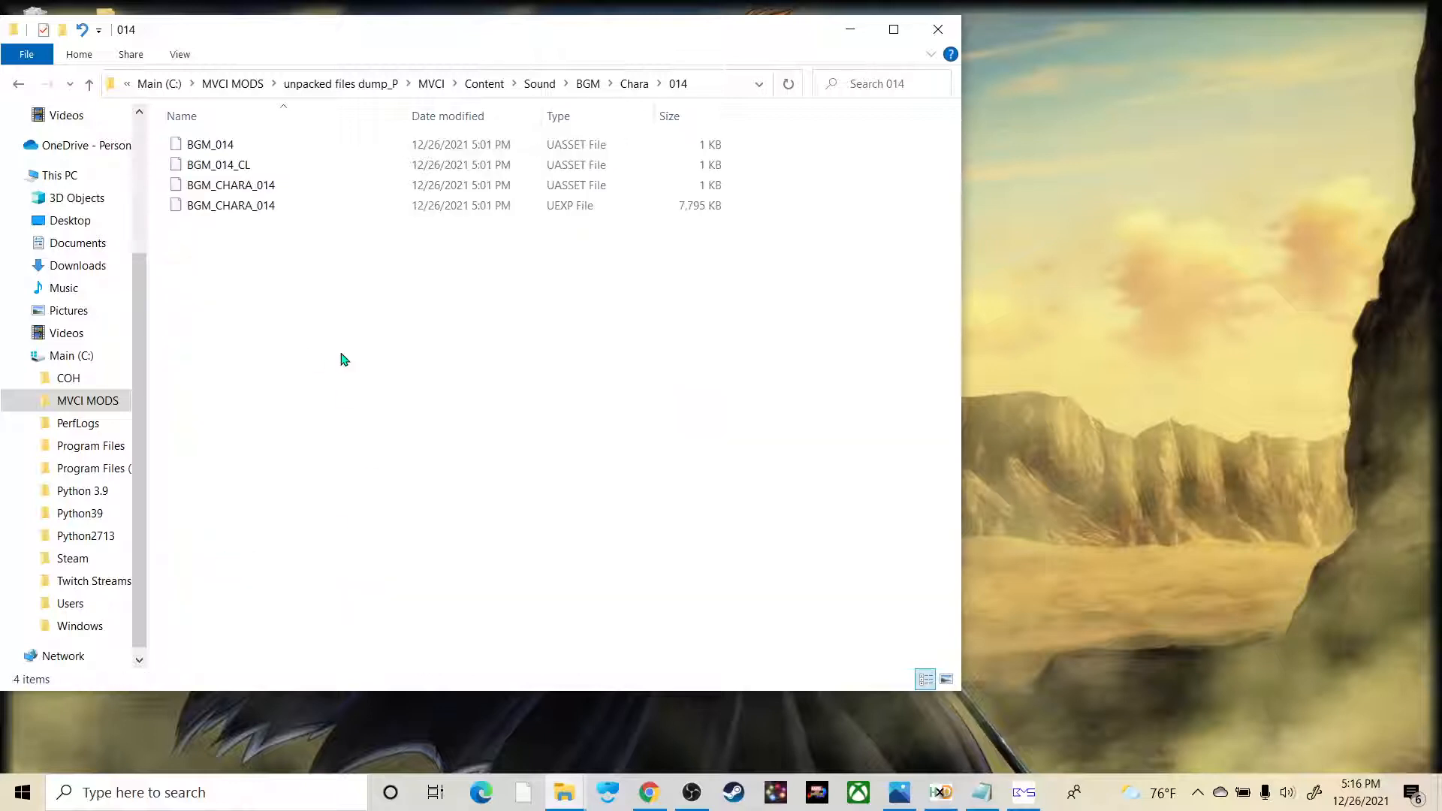
# Step: Copy the BGM_CHARA_014 UEXP file from the 014 folder
pyautogui.click(546, 210)
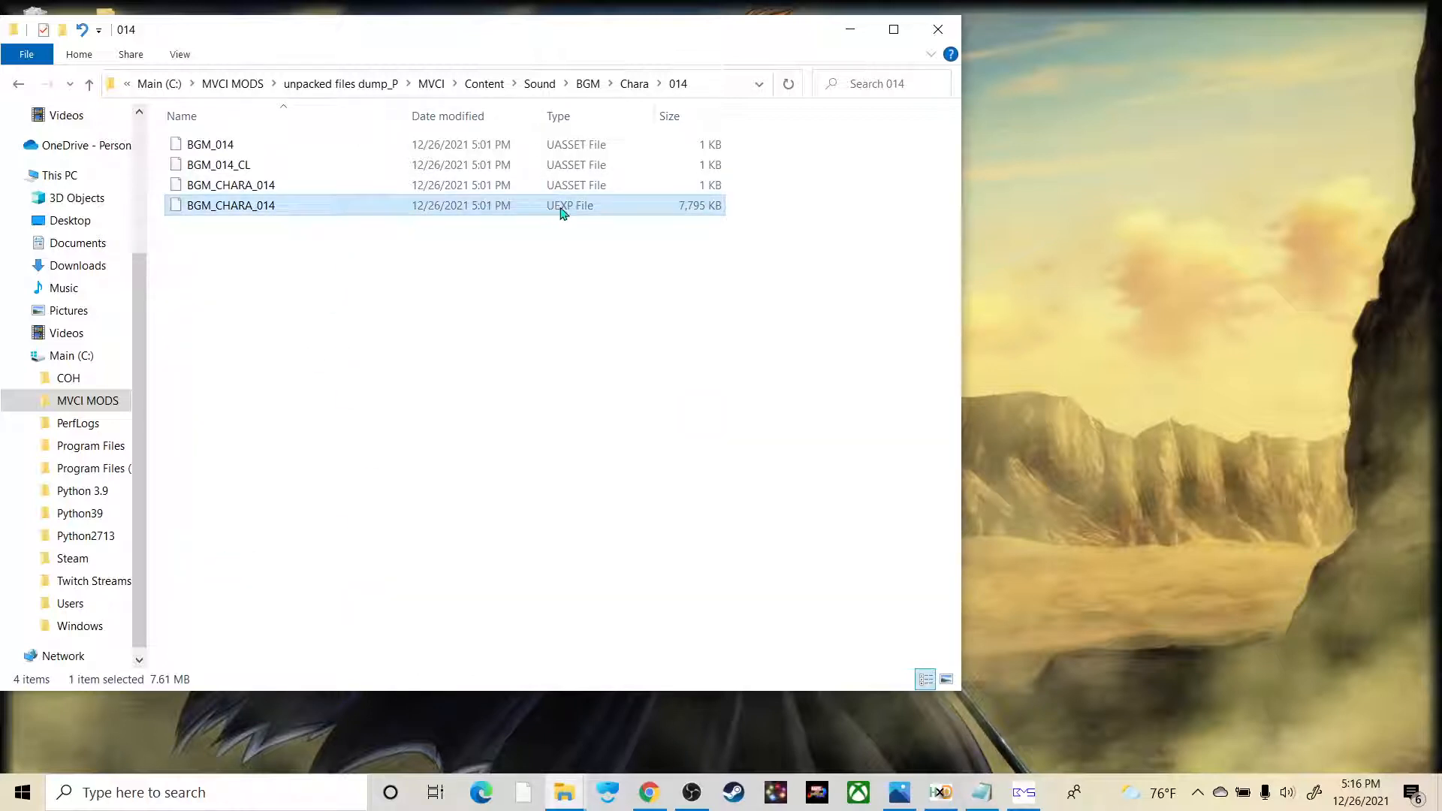
pyautogui.rightClick(263, 206)
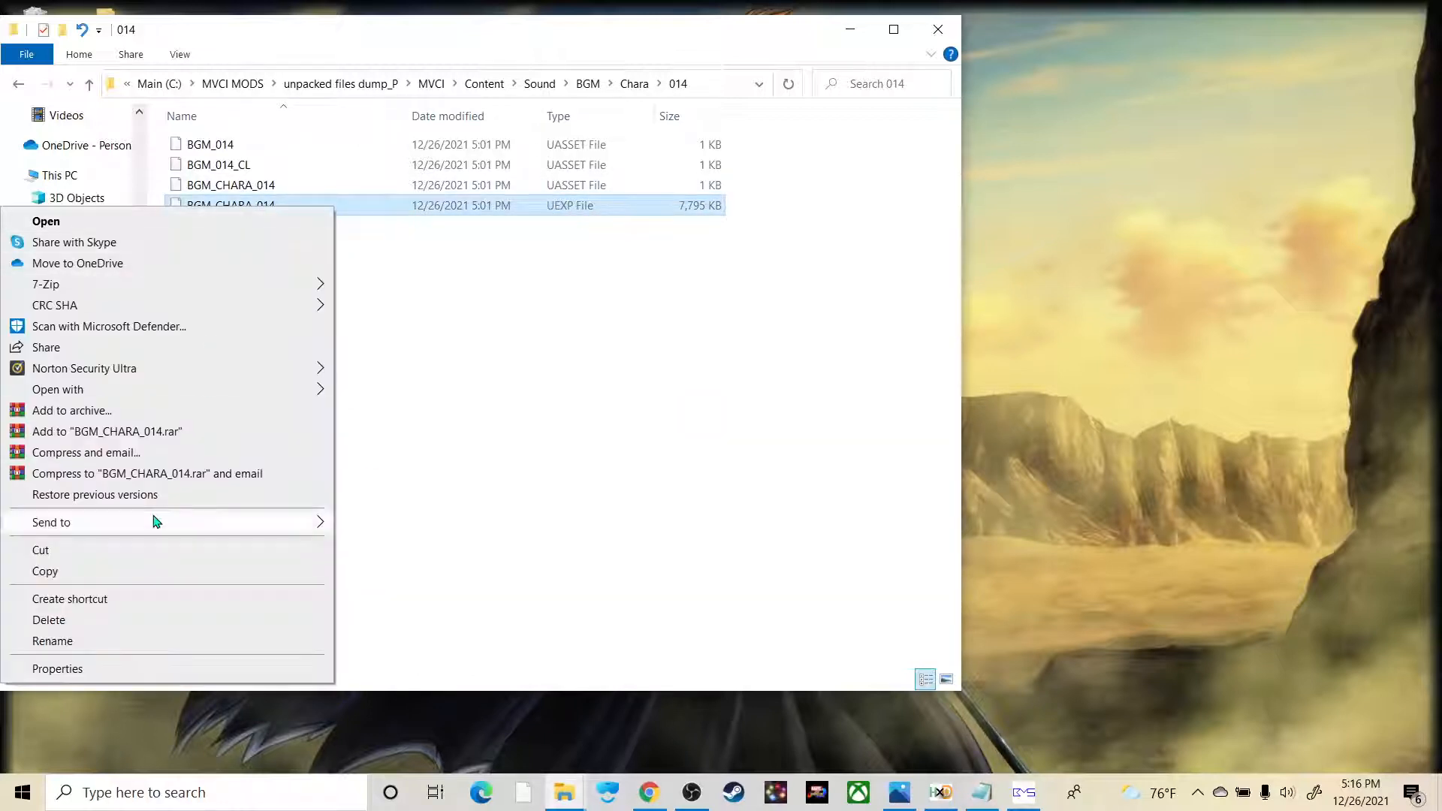
pyautogui.click(120, 571)
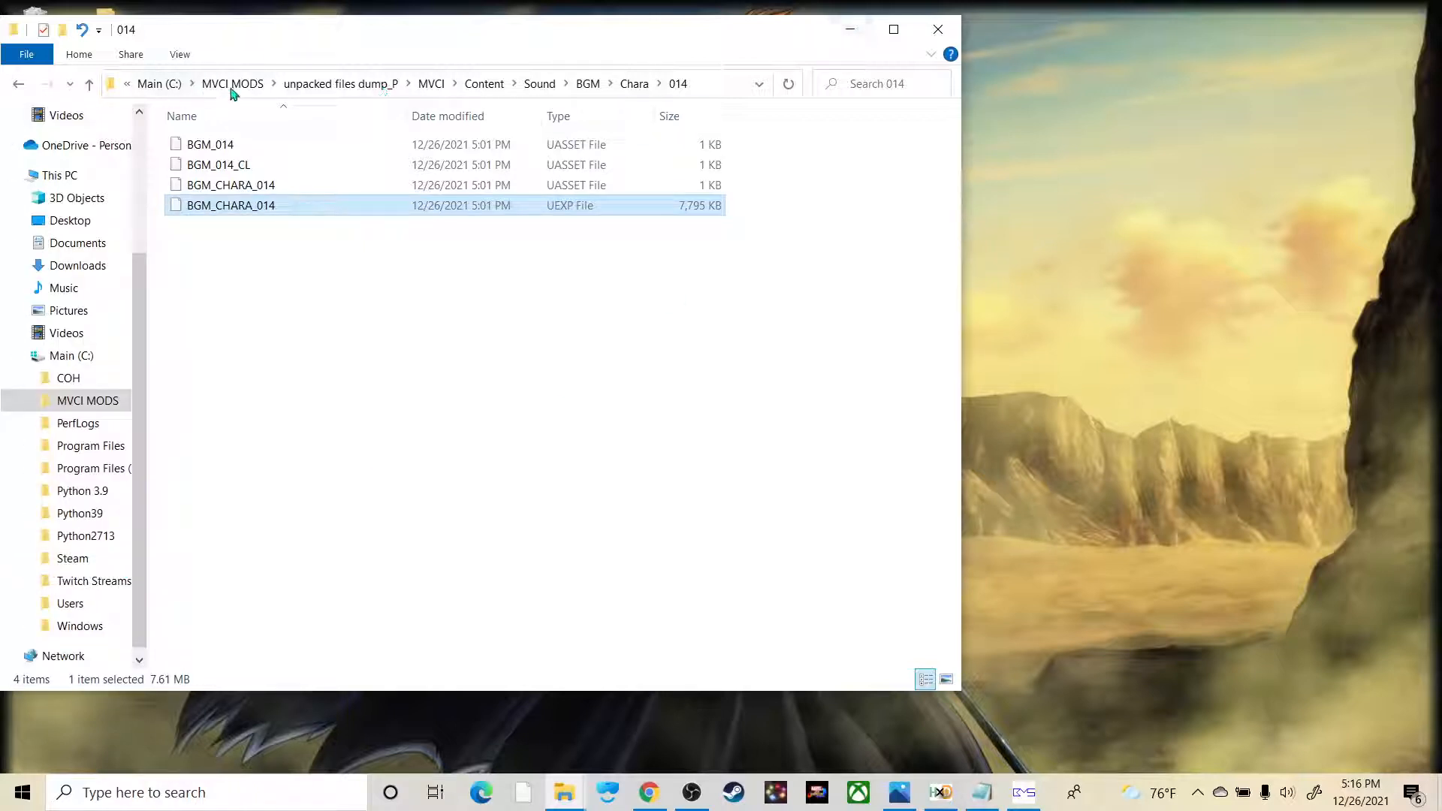
# Step: In MVCI MODS\modding tools\audio file example\Frank, delete the existing BGM_CHARA_014 UEXP file and paste the copied one in its place
pyautogui.click(232, 85)
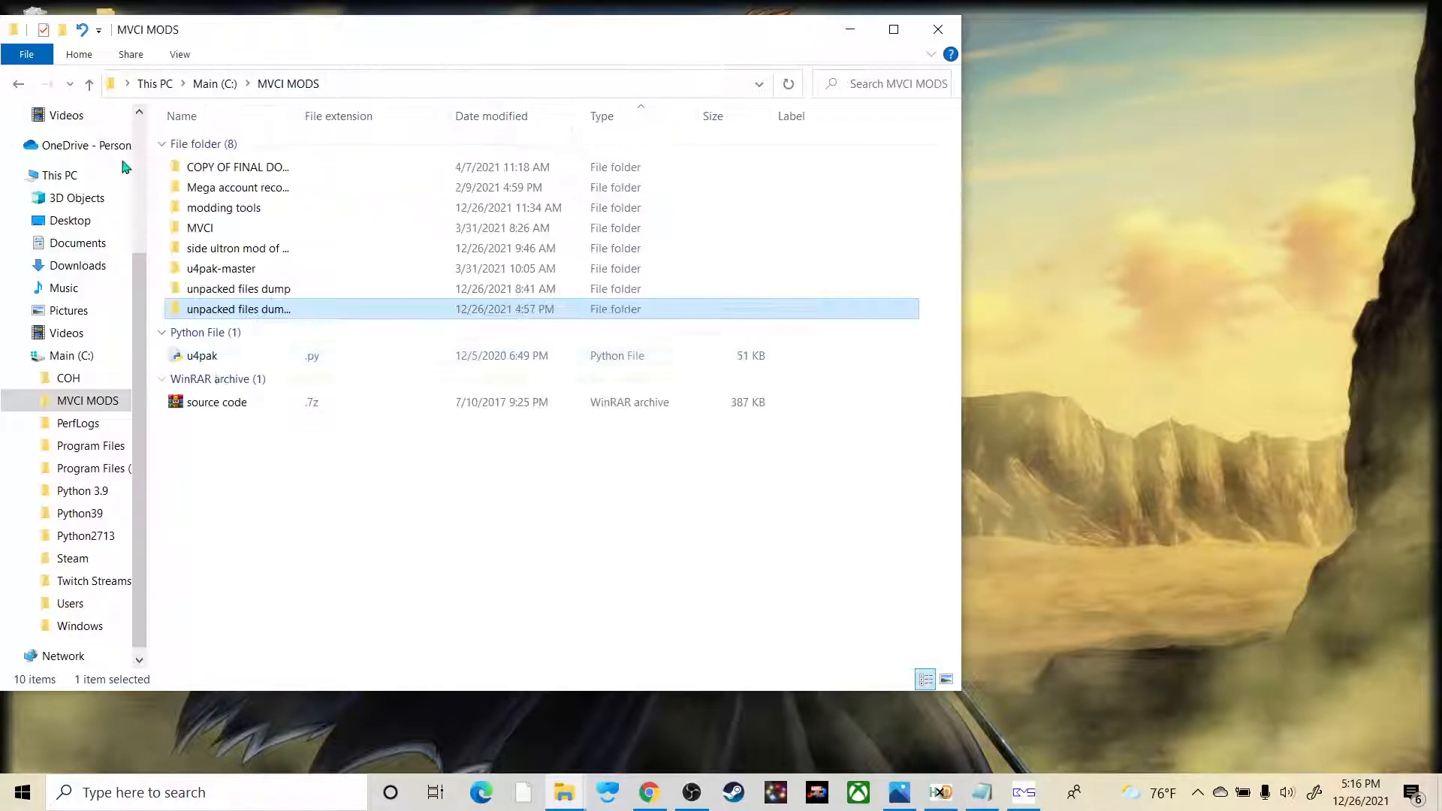
pyautogui.click(242, 212)
pyautogui.doubleClick(228, 214)
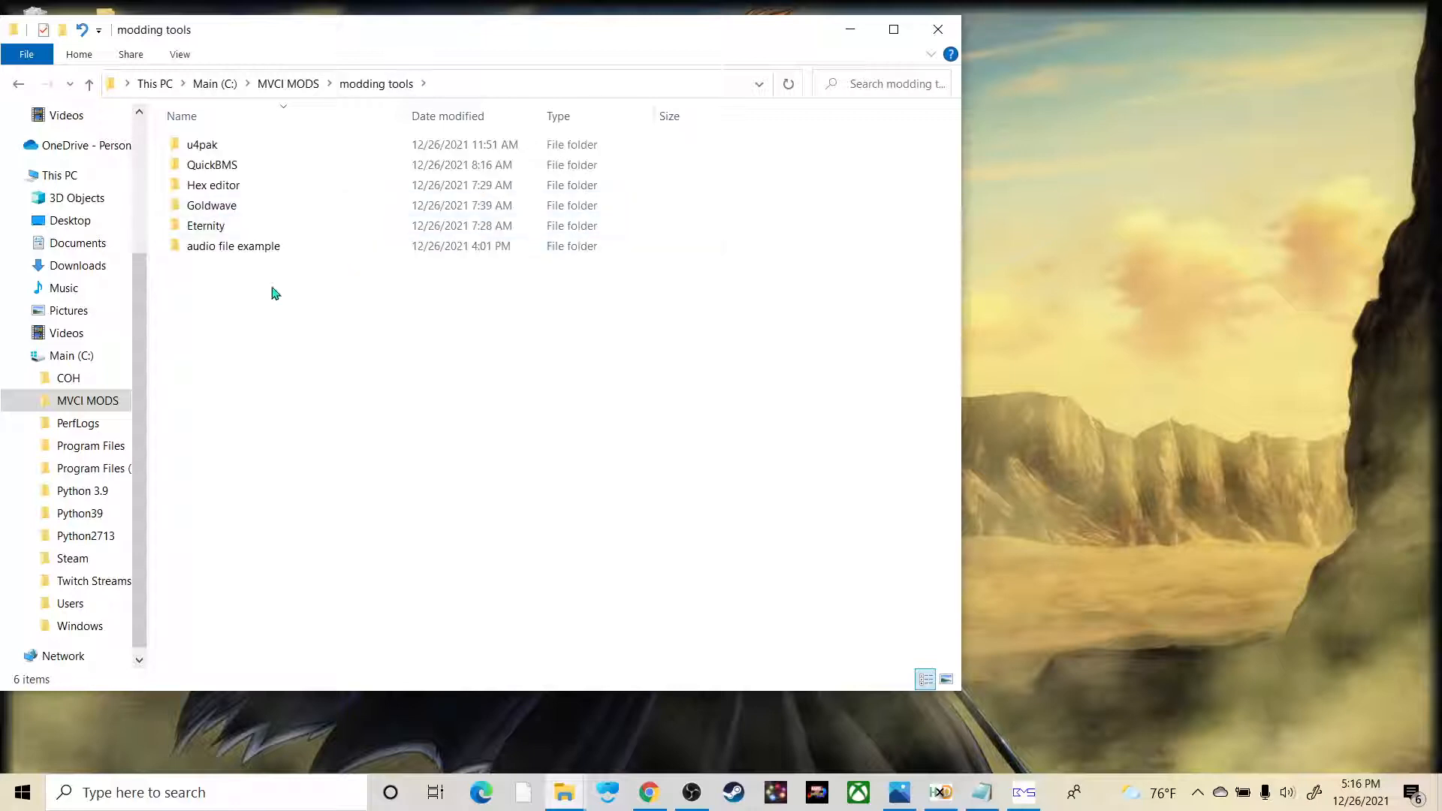
pyautogui.doubleClick(245, 248)
pyautogui.doubleClick(233, 162)
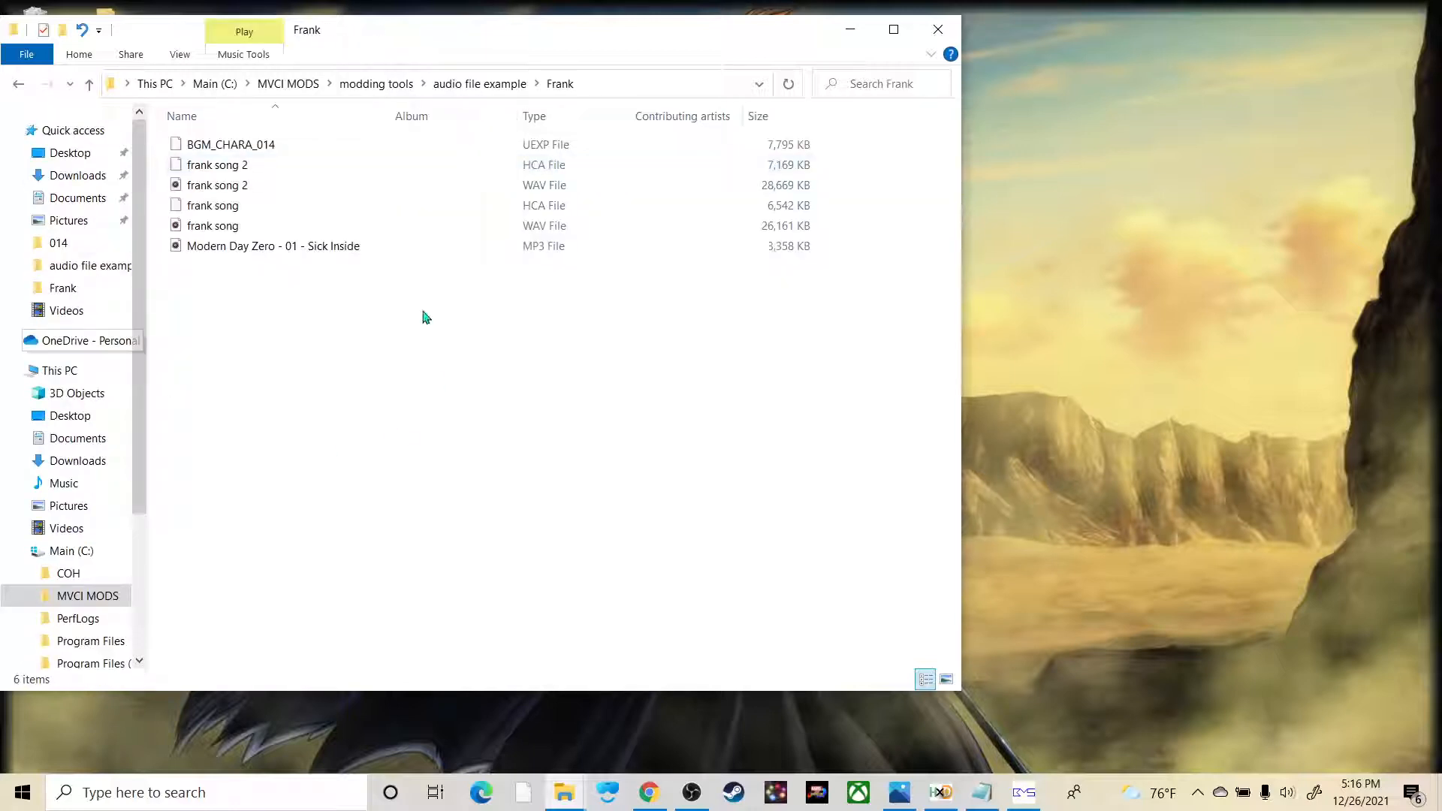
pyautogui.click(264, 146)
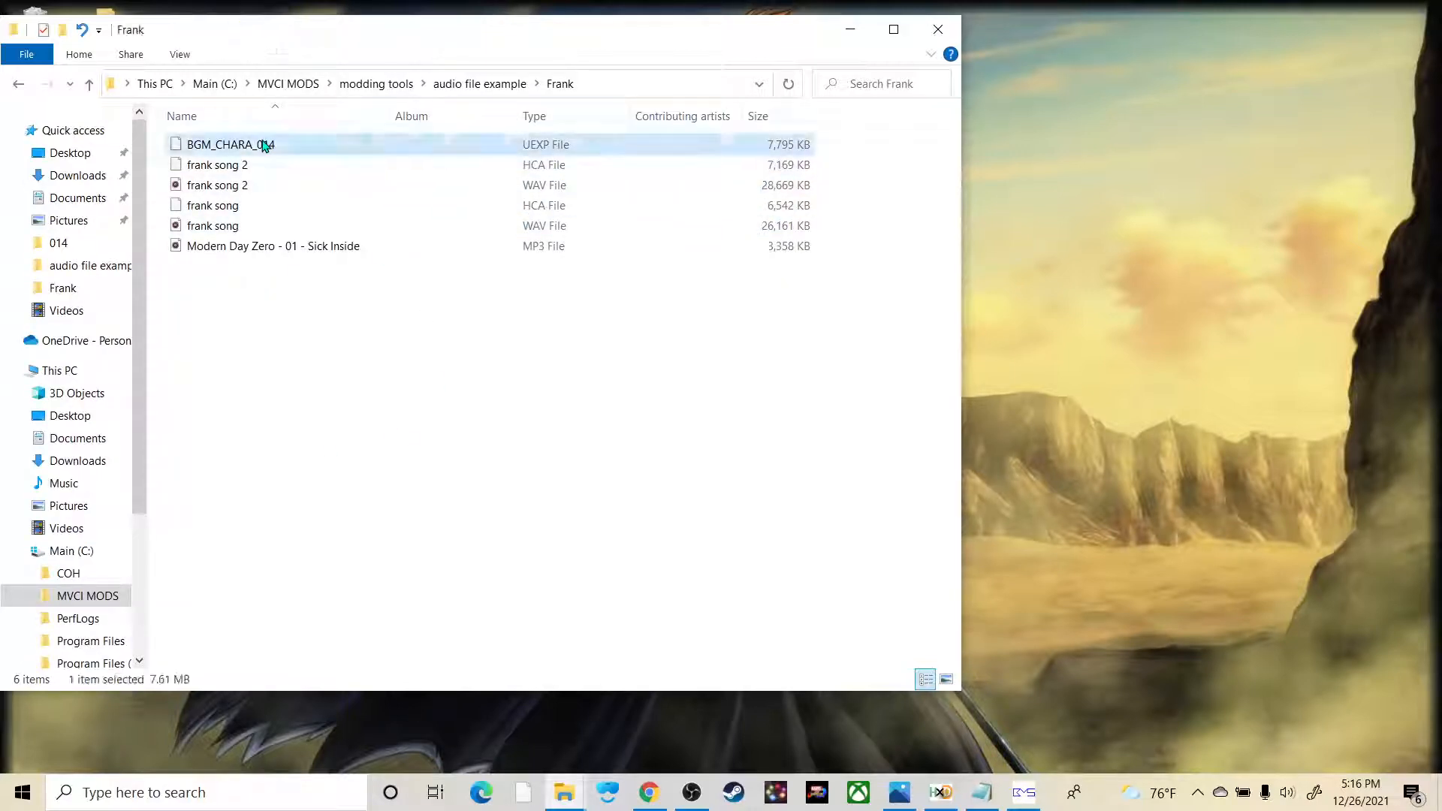
pyautogui.press('Delete')
pyautogui.rightClick(278, 334)
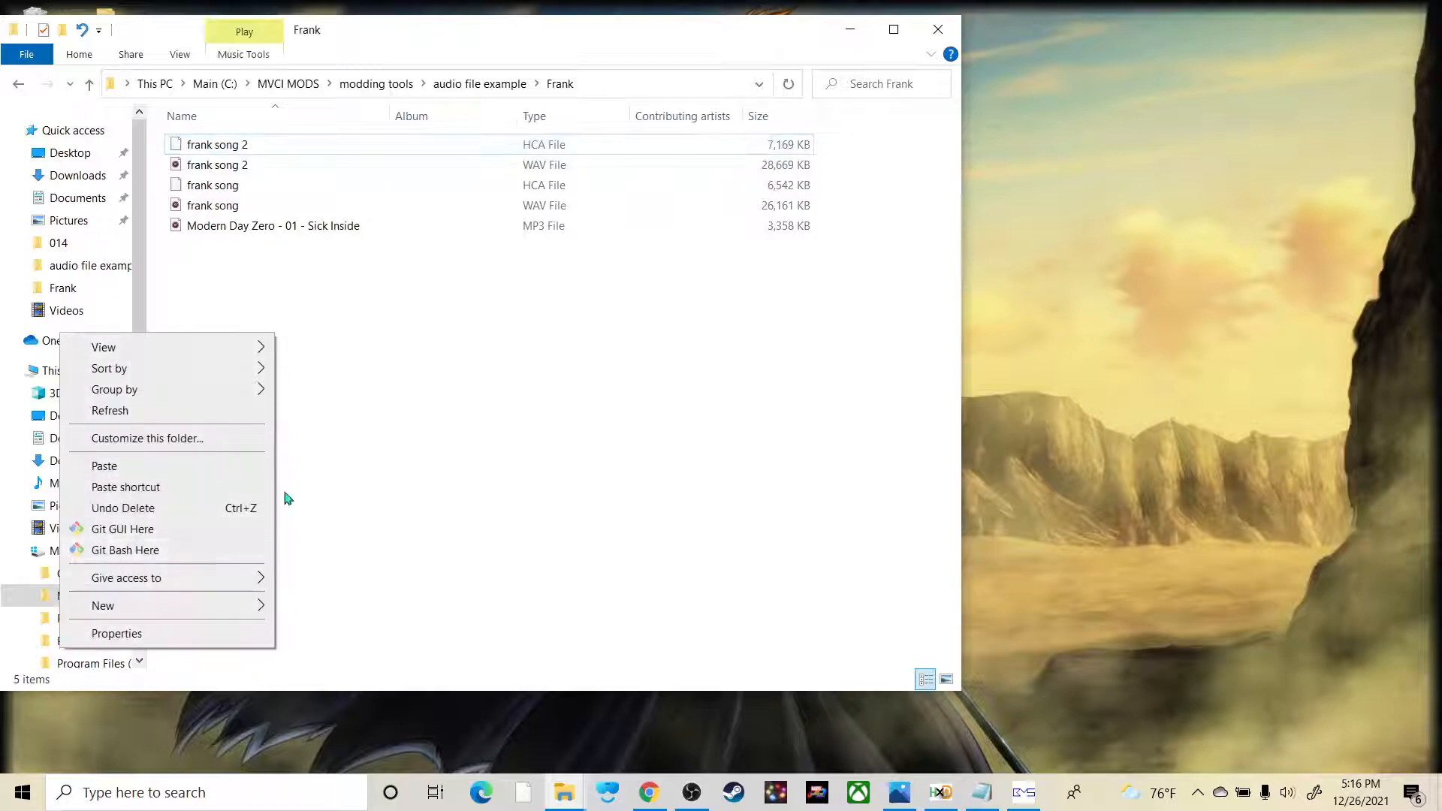
pyautogui.click(433, 412)
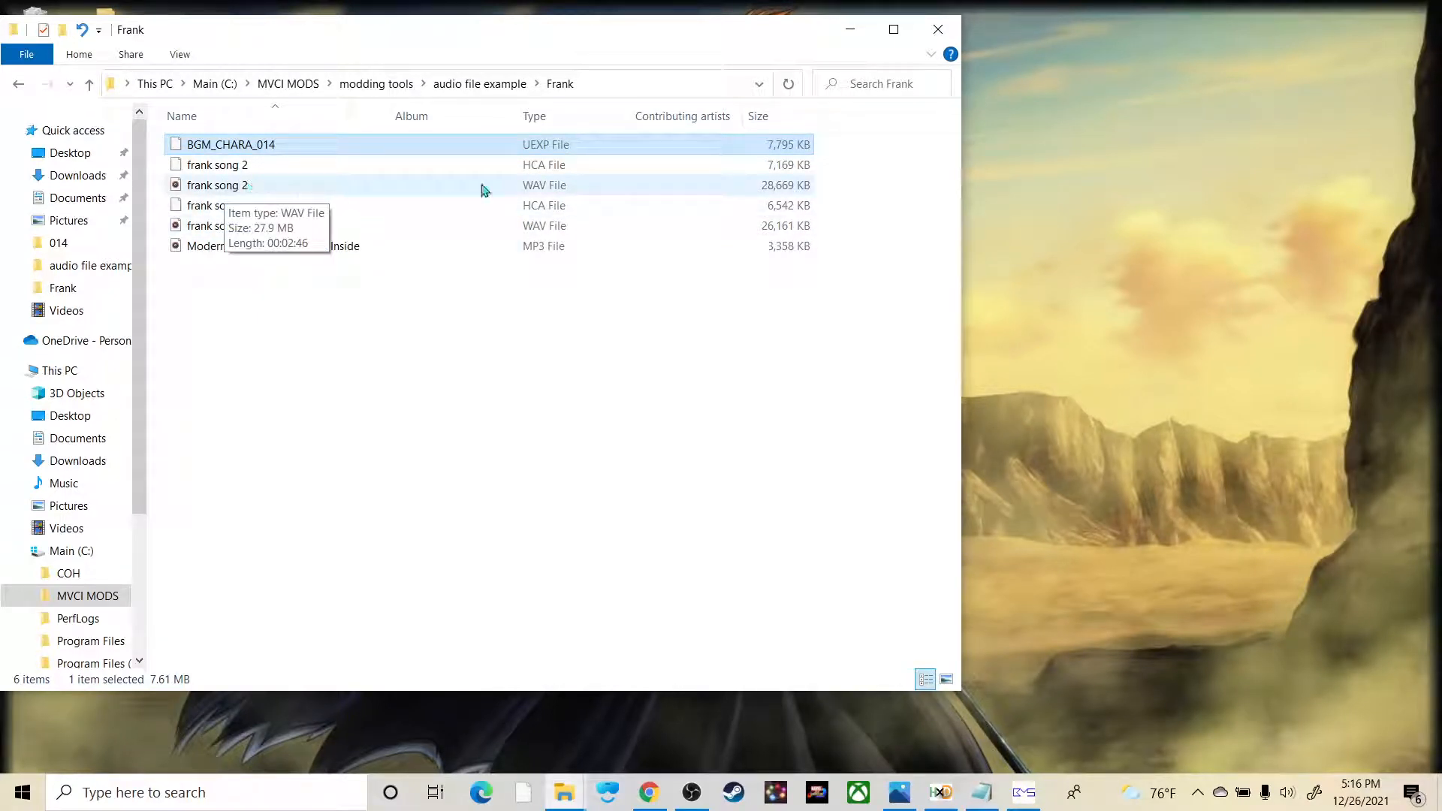
# Step: Briefly open the Modern Day Zero - 01 - Sick Inside MP3 from the Frank folder and close it again
pyautogui.doubleClick(298, 252)
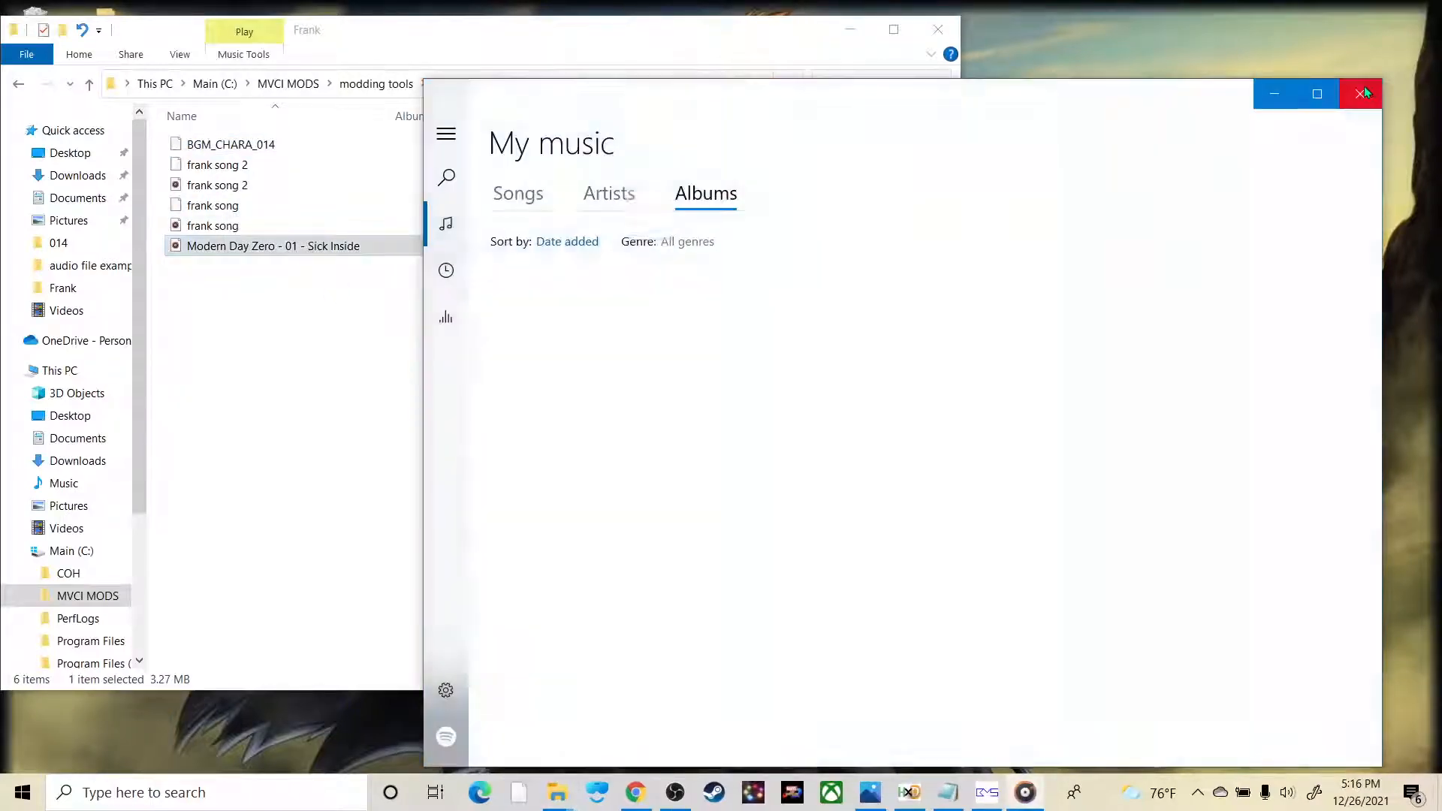
pyautogui.click(1362, 92)
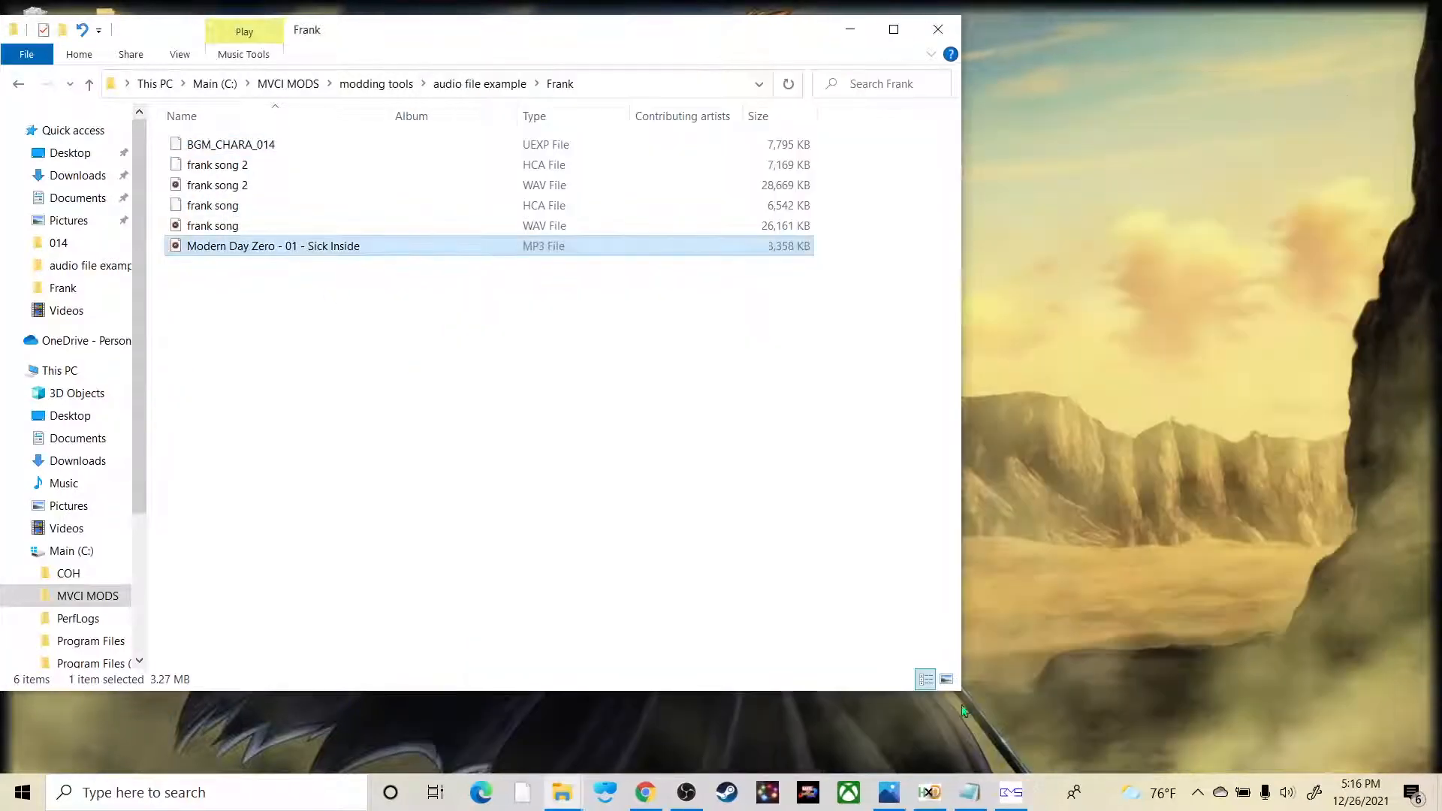
# Step: Launch GoldWave from the modding tools\Goldwave folder, using the other File Explorer window that shows the Frank folder
pyautogui.click(555, 800)
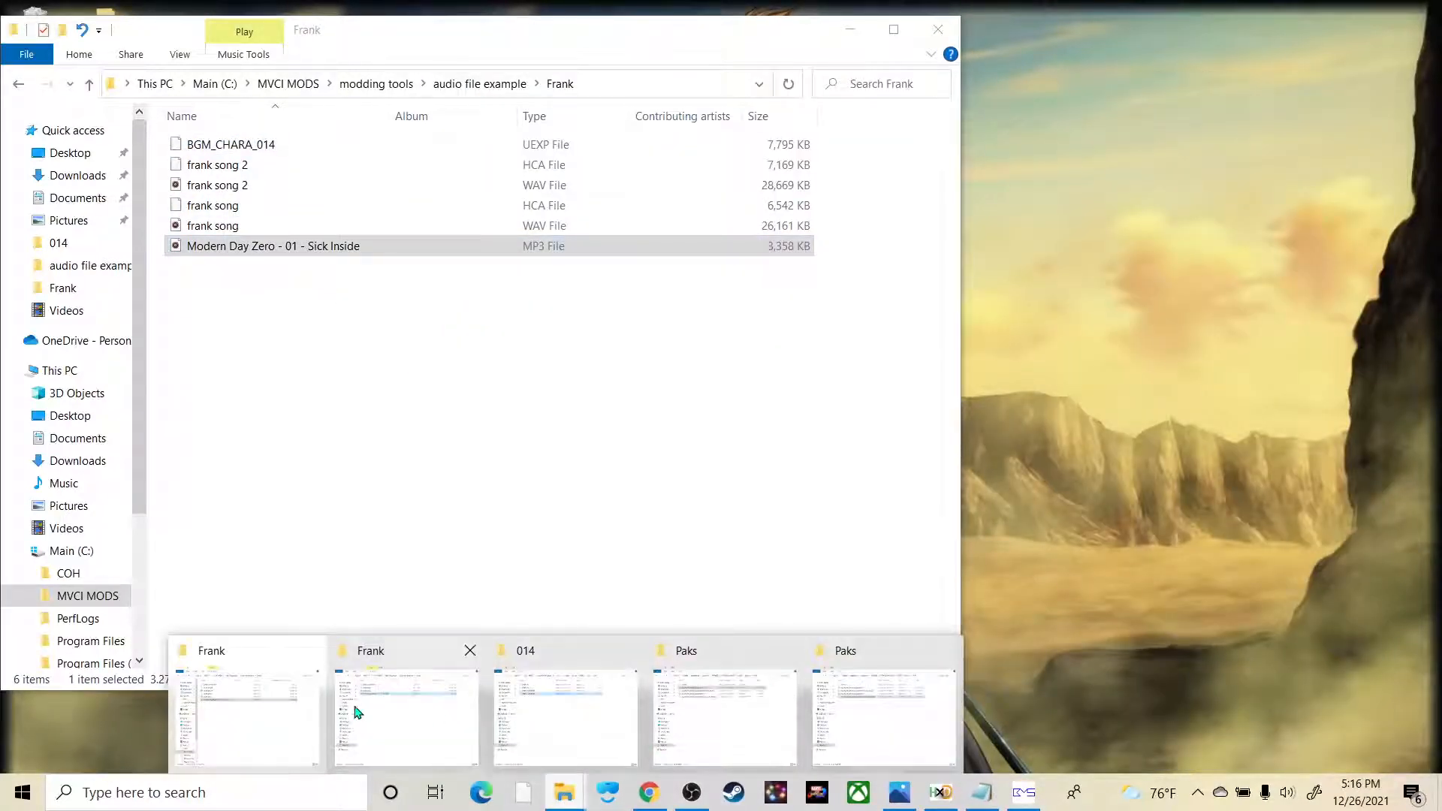
pyautogui.click(415, 711)
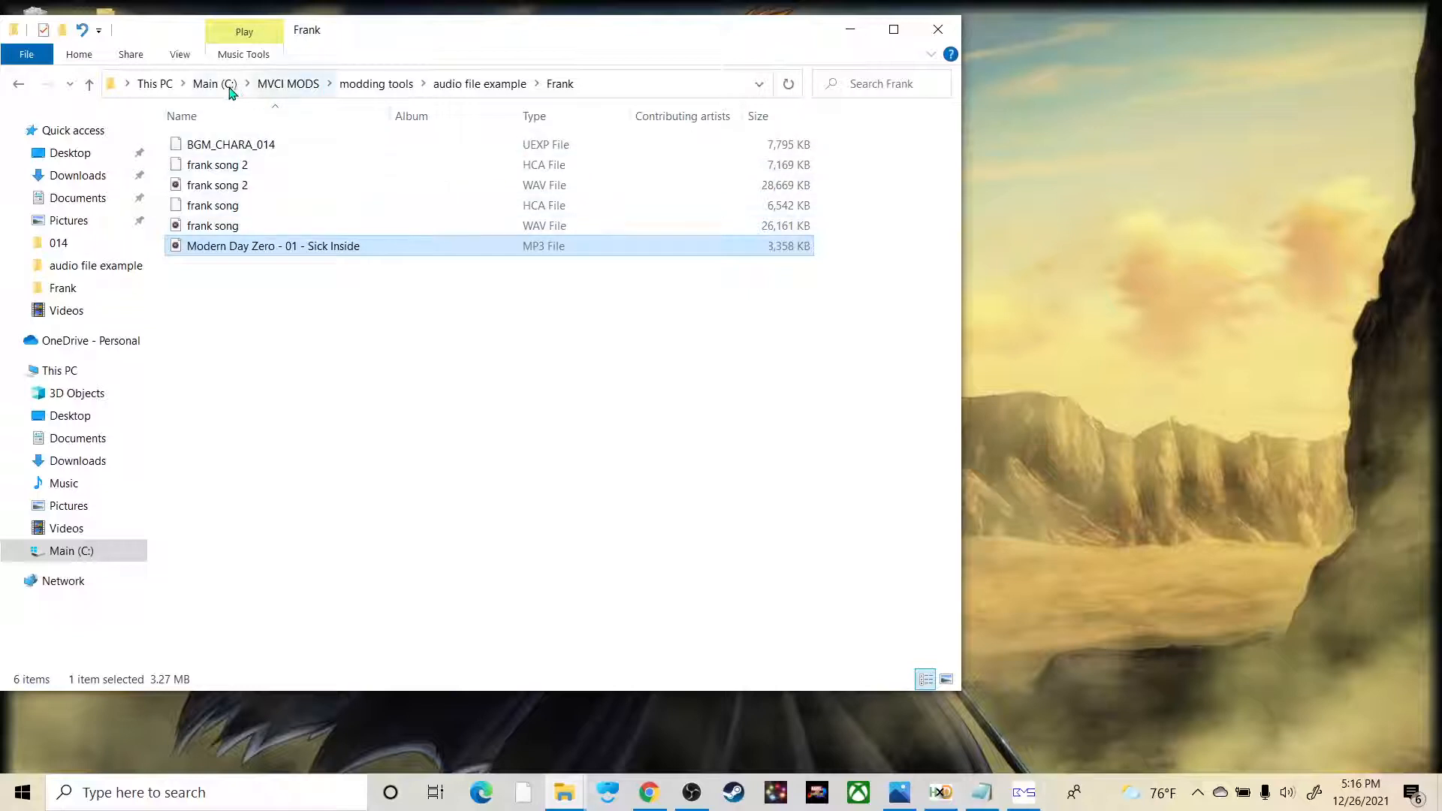
pyautogui.click(376, 83)
pyautogui.doubleClick(225, 206)
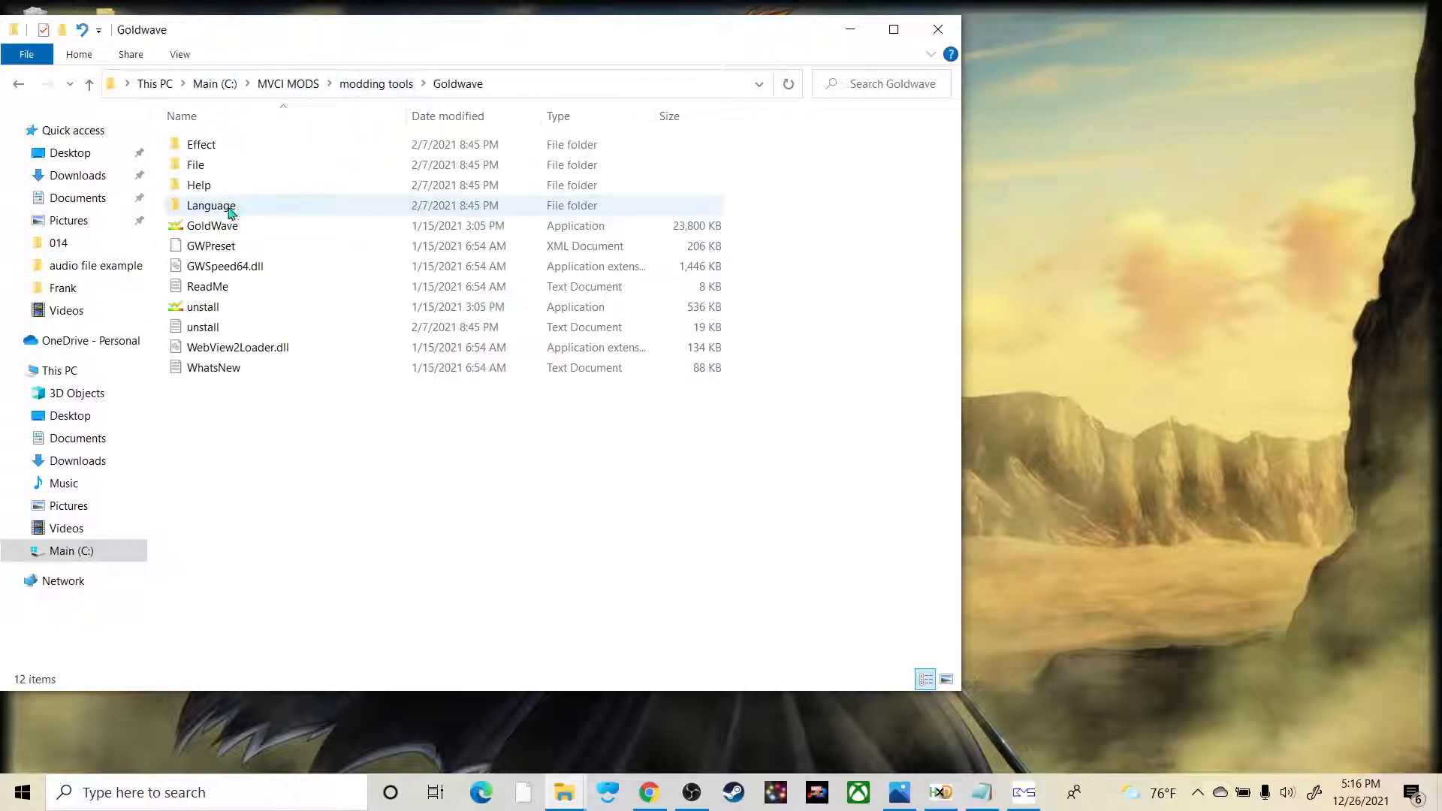
pyautogui.doubleClick(227, 227)
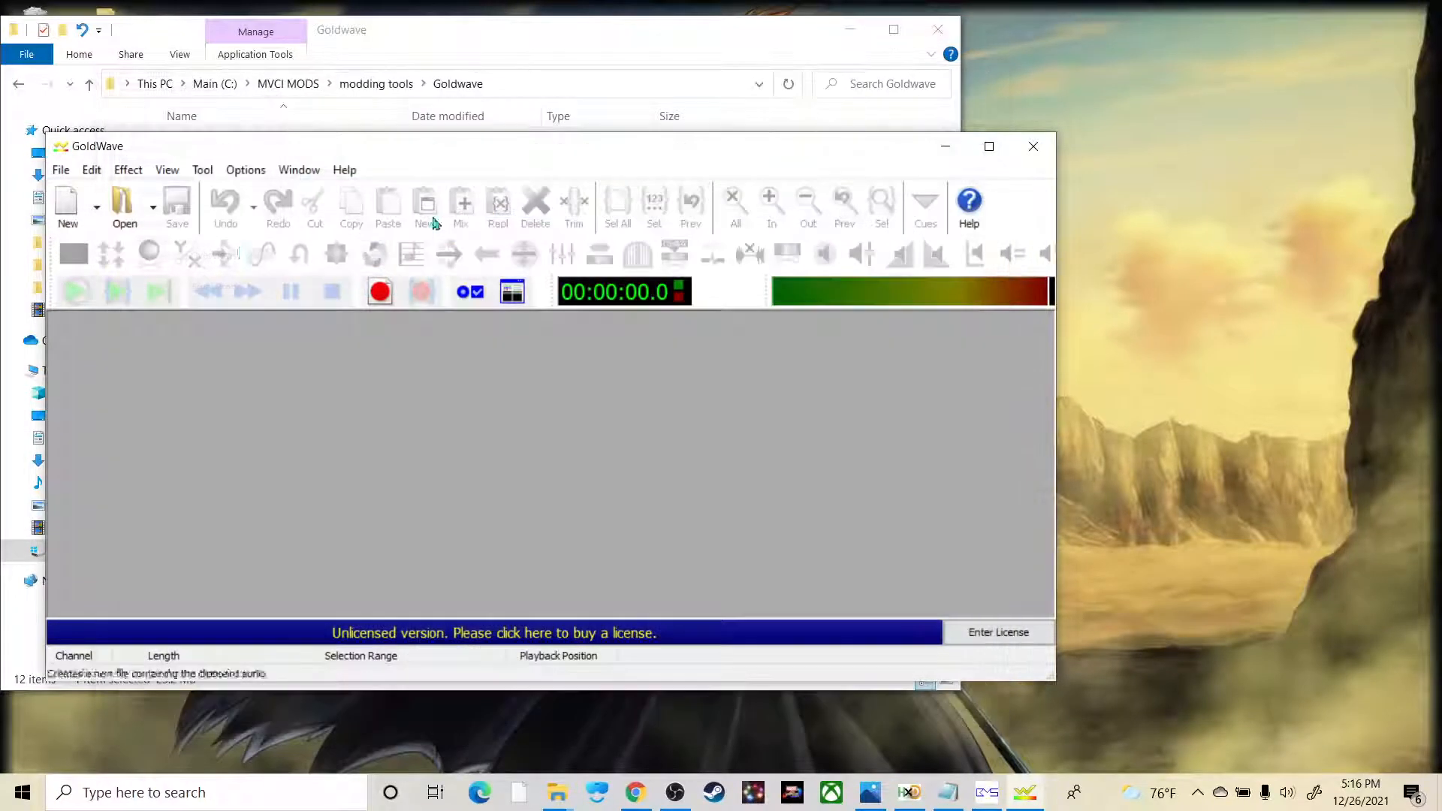
# Step: Open the Modern Day Zero - 01 - Sick Inside MP3 from the Frank folder in GoldWave
pyautogui.click(979, 77)
pyautogui.doubleClick(256, 403)
pyautogui.click(391, 383)
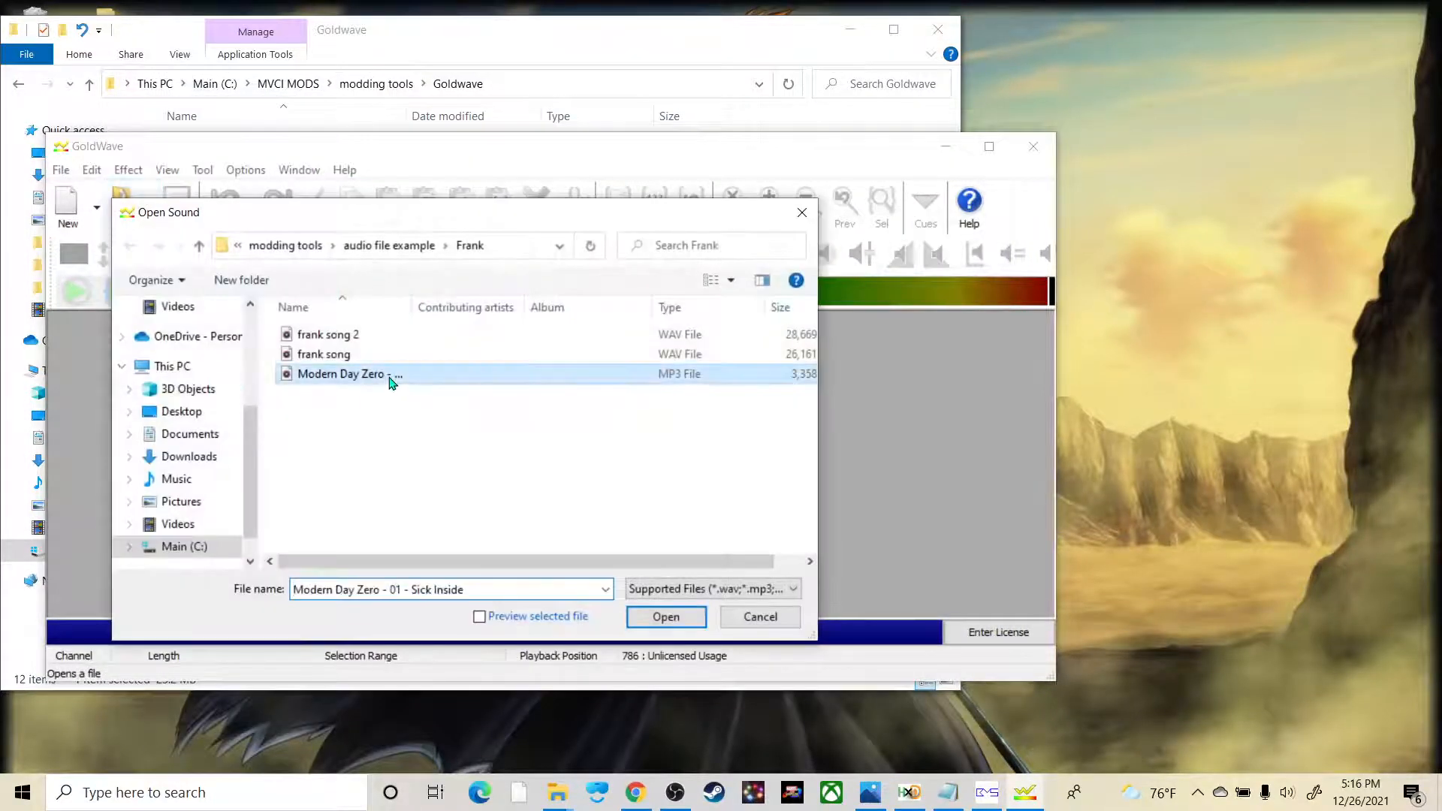
pyautogui.click(652, 615)
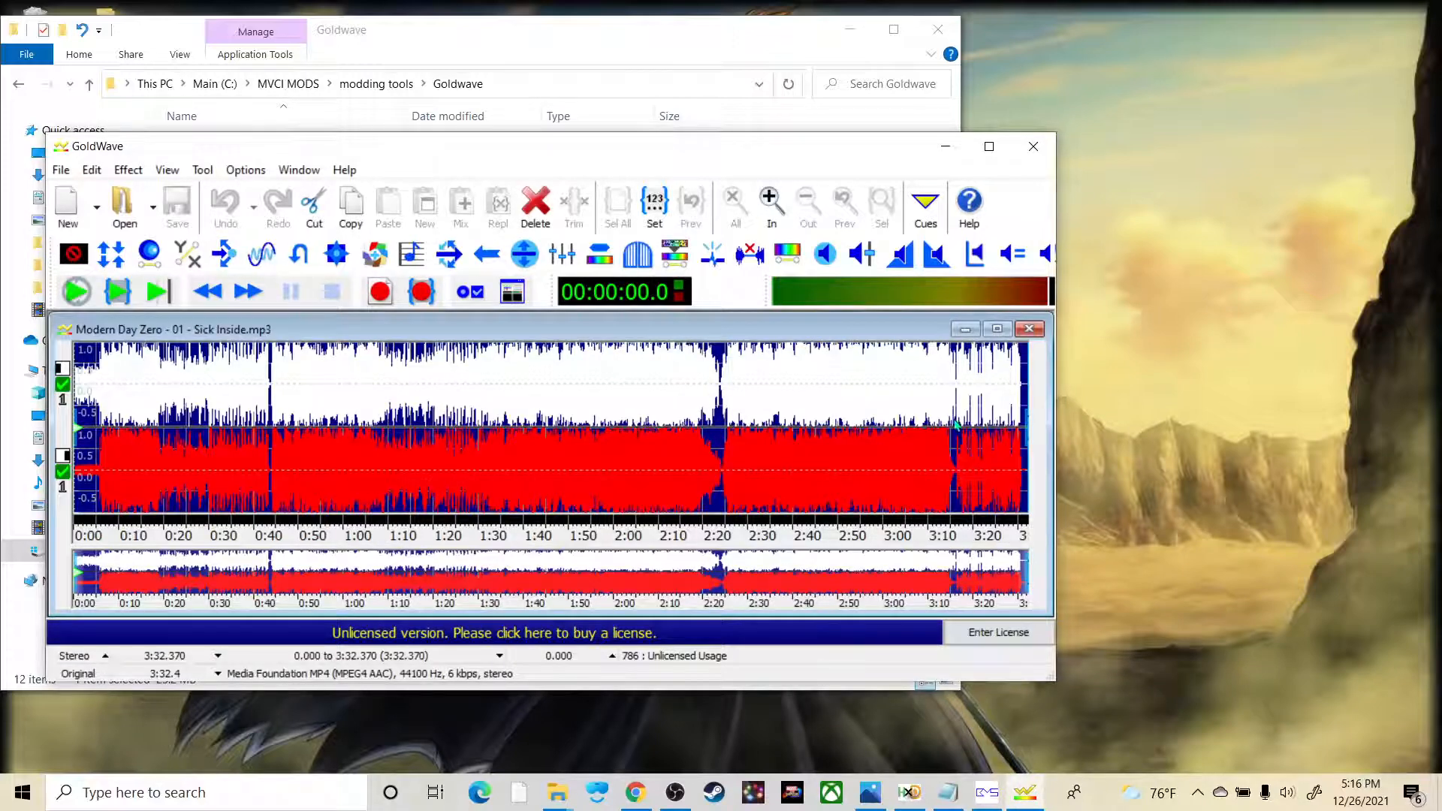
# Step: Delete a section of the song about 52 seconds long, starting at about 2:31
pyautogui.moveTo(755, 391); pyautogui.dragTo(987, 395)
pyautogui.click(536, 208)
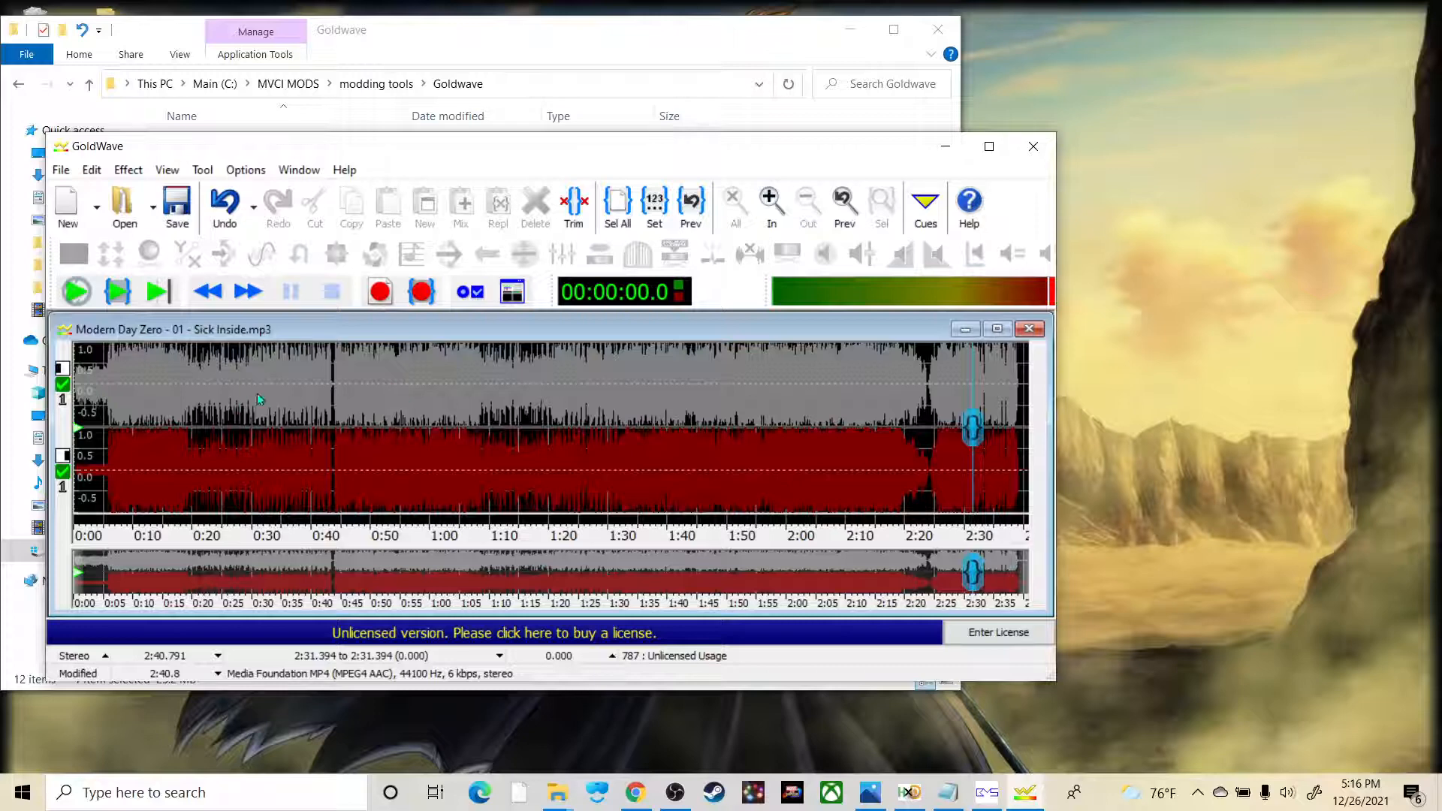
# Step: Open GoldWave's Playback Rate setting, then check it against the modding guide in Google Docs, highlighting ".wav file in 44100 Hertz" in the music conversion requirements
pyautogui.click(128, 170)
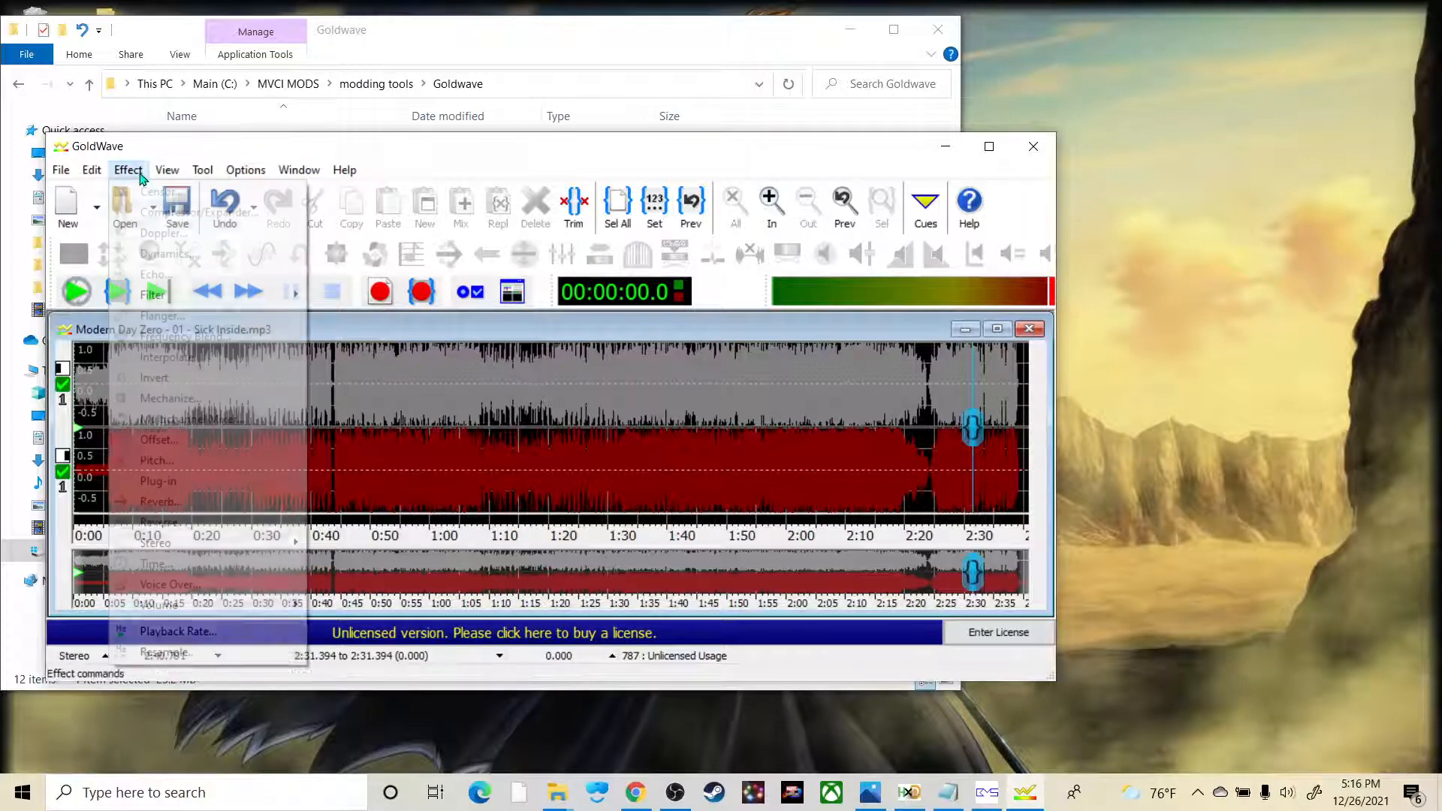
pyautogui.click(178, 632)
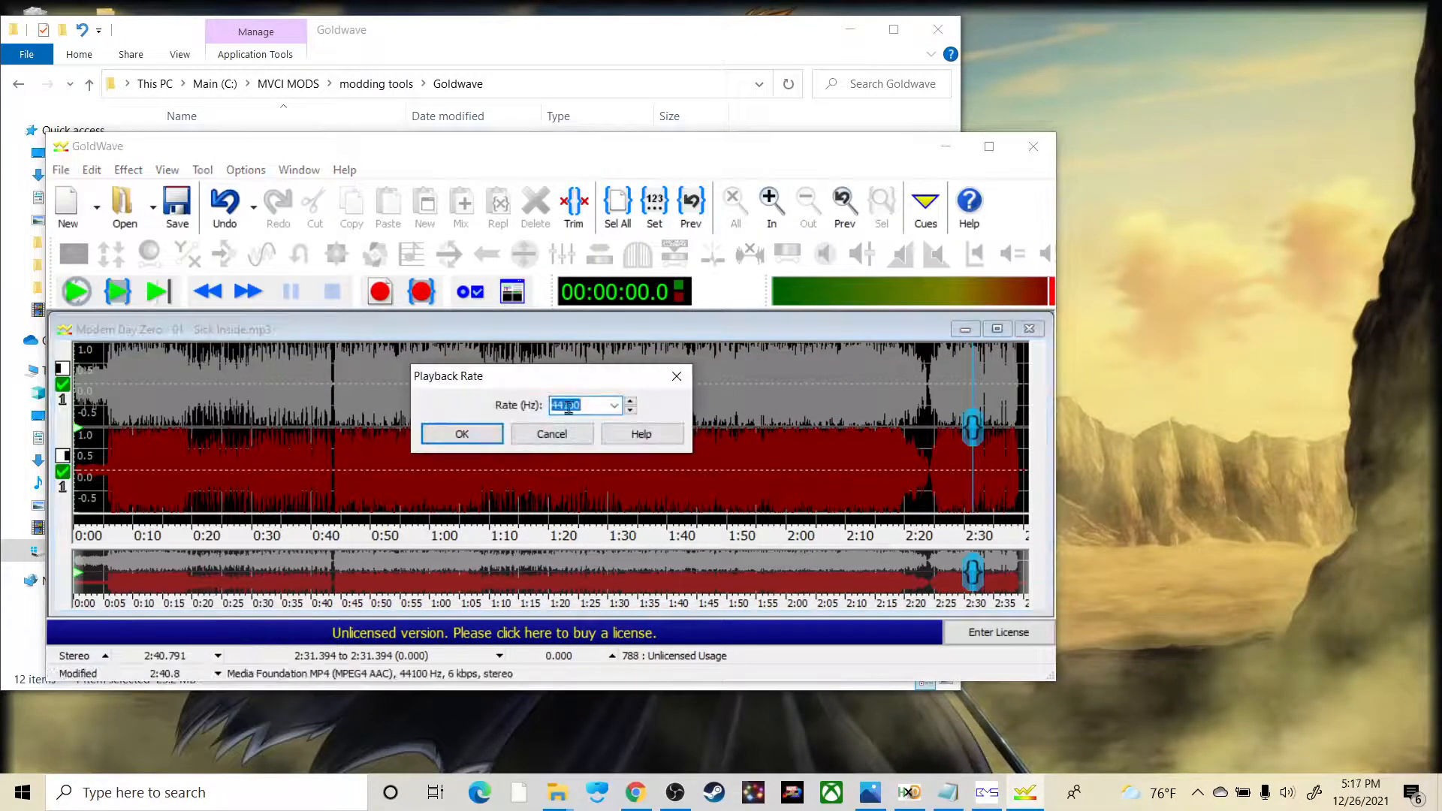
pyautogui.click(637, 795)
pyautogui.scroll(-20, 740, 511)
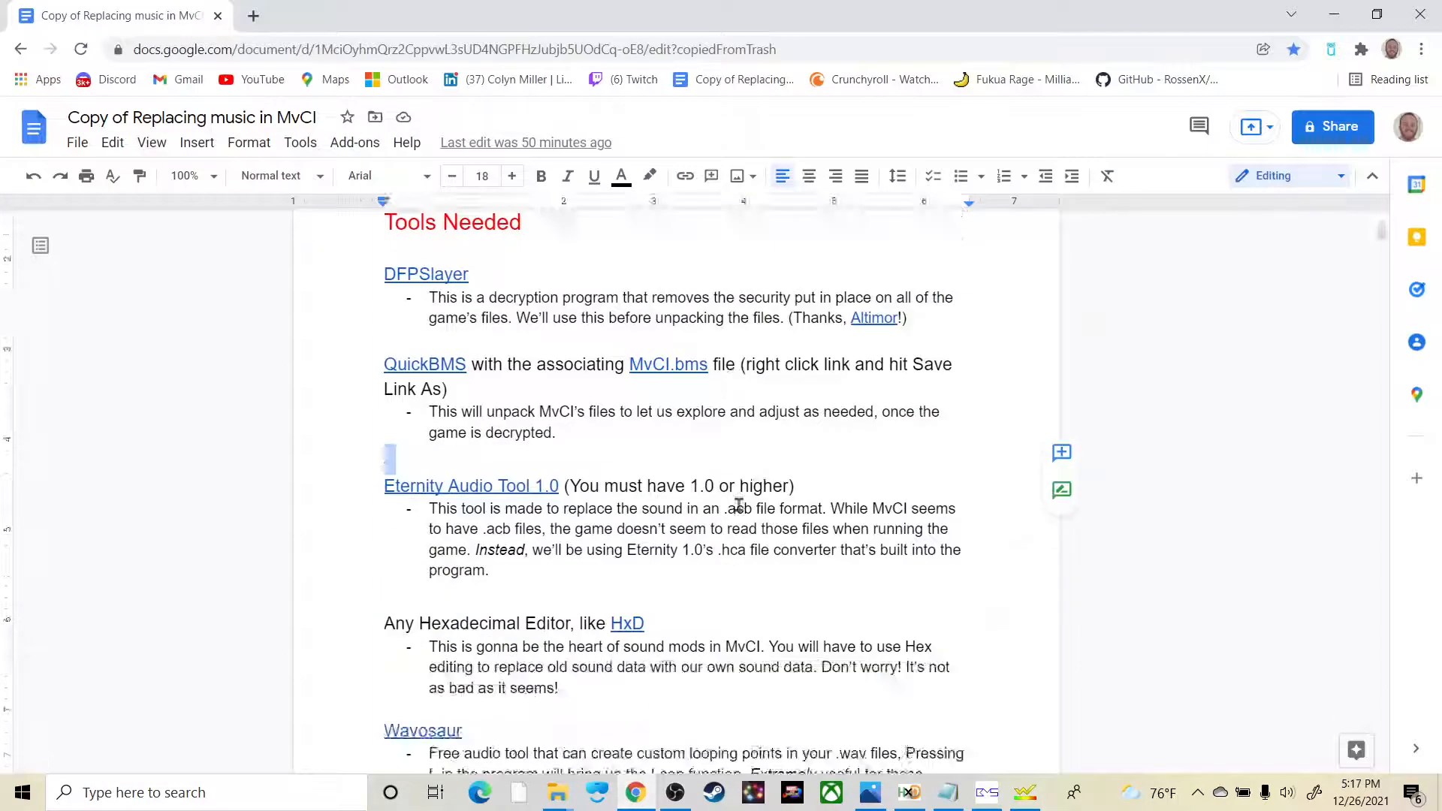
pyautogui.scroll(-8, 747, 523)
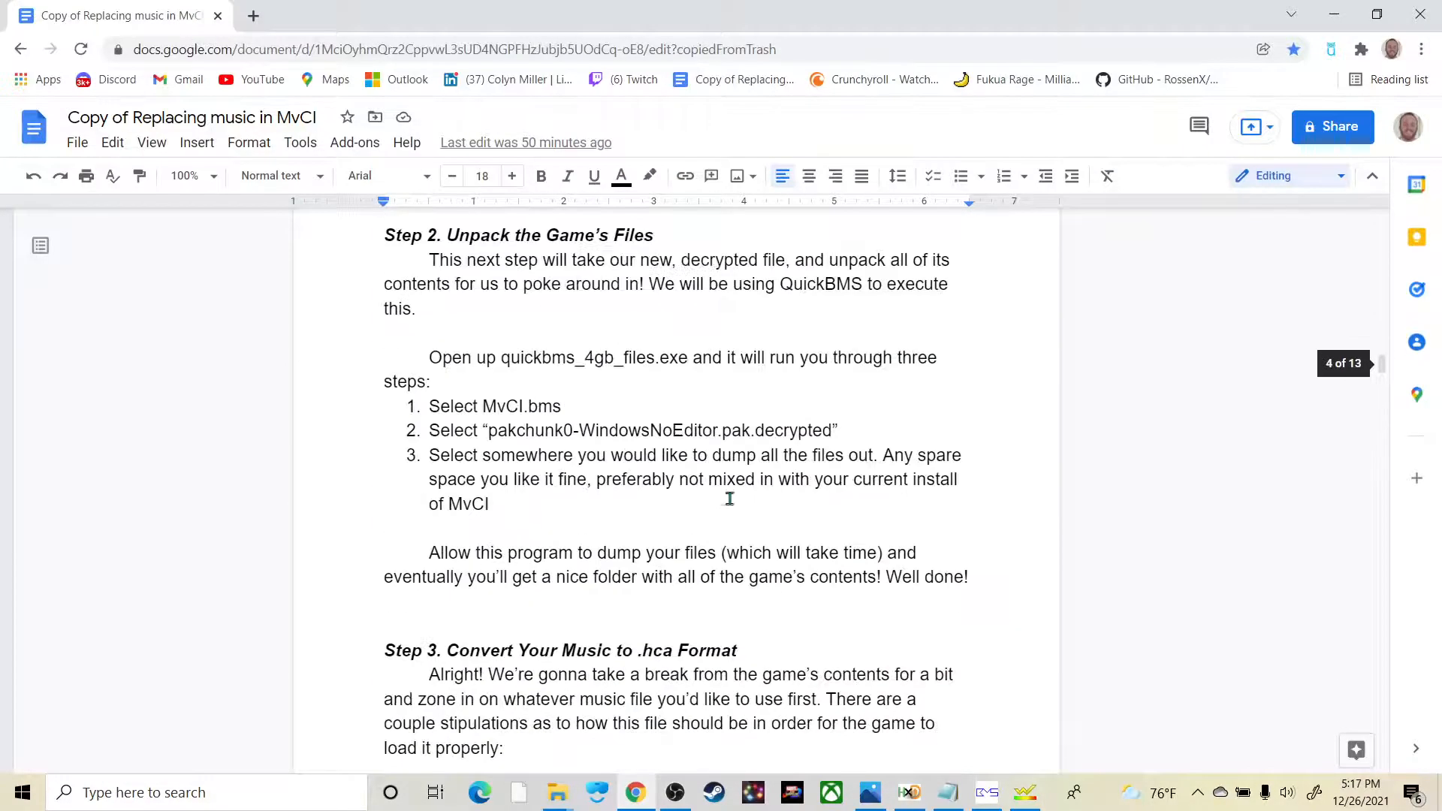
pyautogui.scroll(-10, 759, 533)
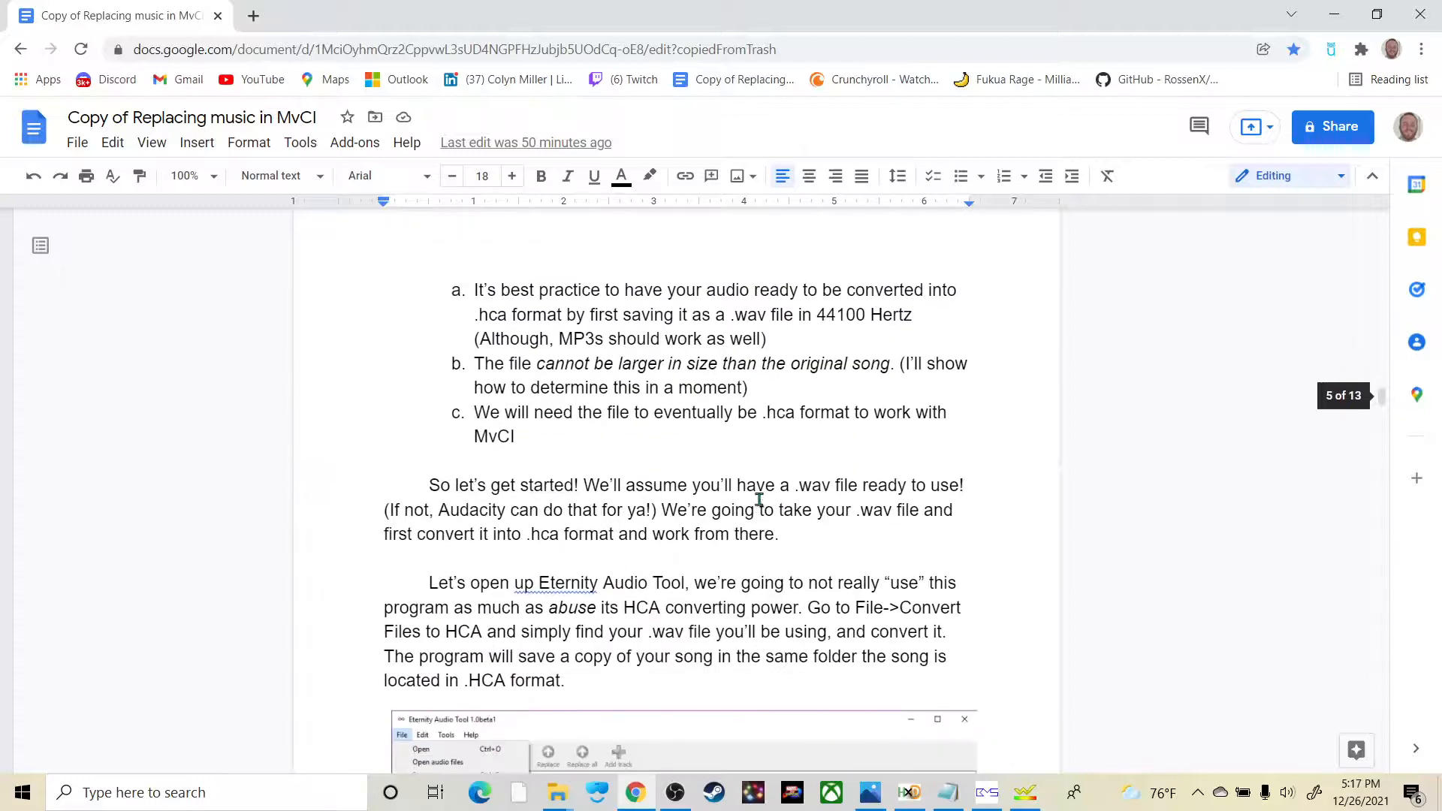
pyautogui.scroll(7, 761, 500)
pyautogui.scroll(-6, 808, 473)
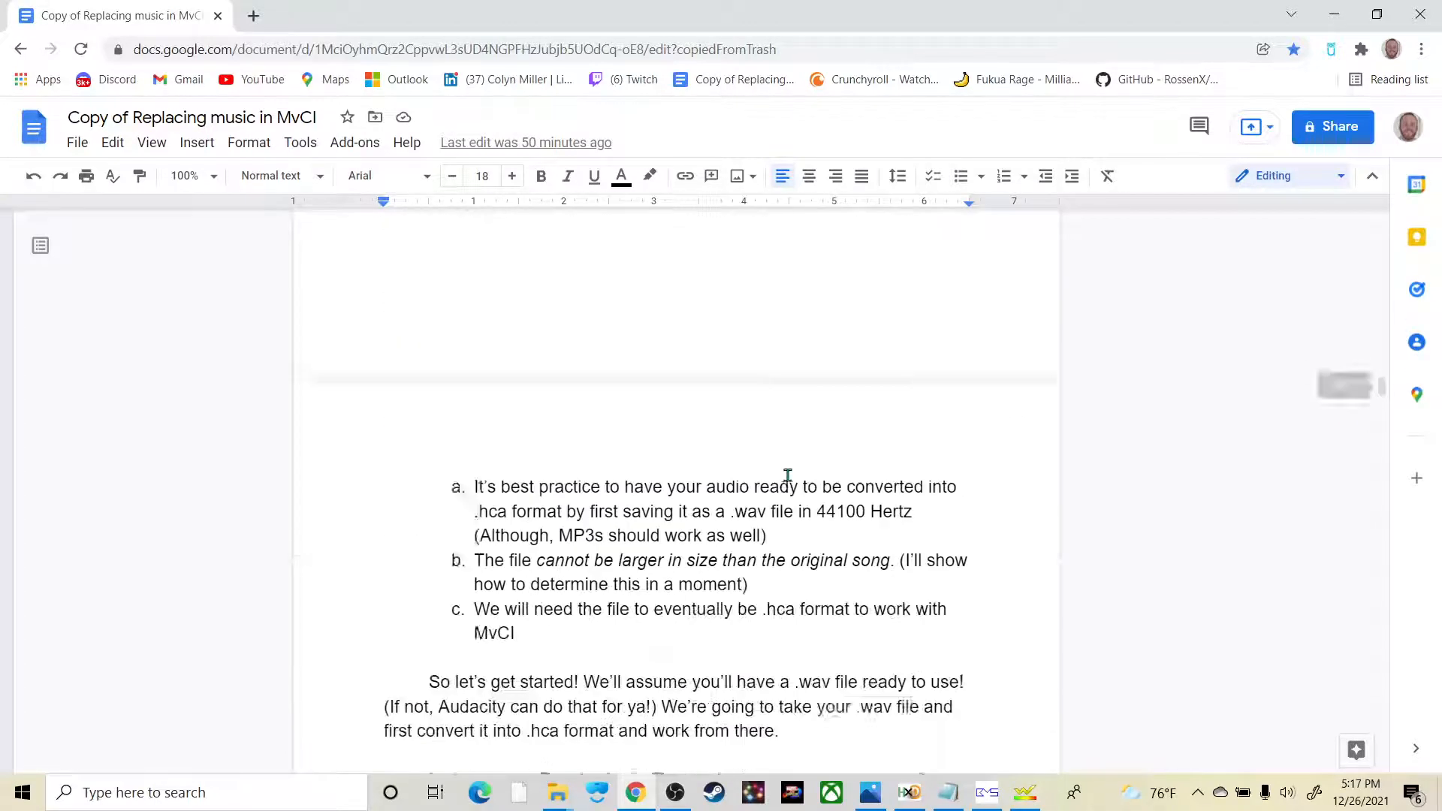
pyautogui.moveTo(909, 409); pyautogui.dragTo(740, 410)
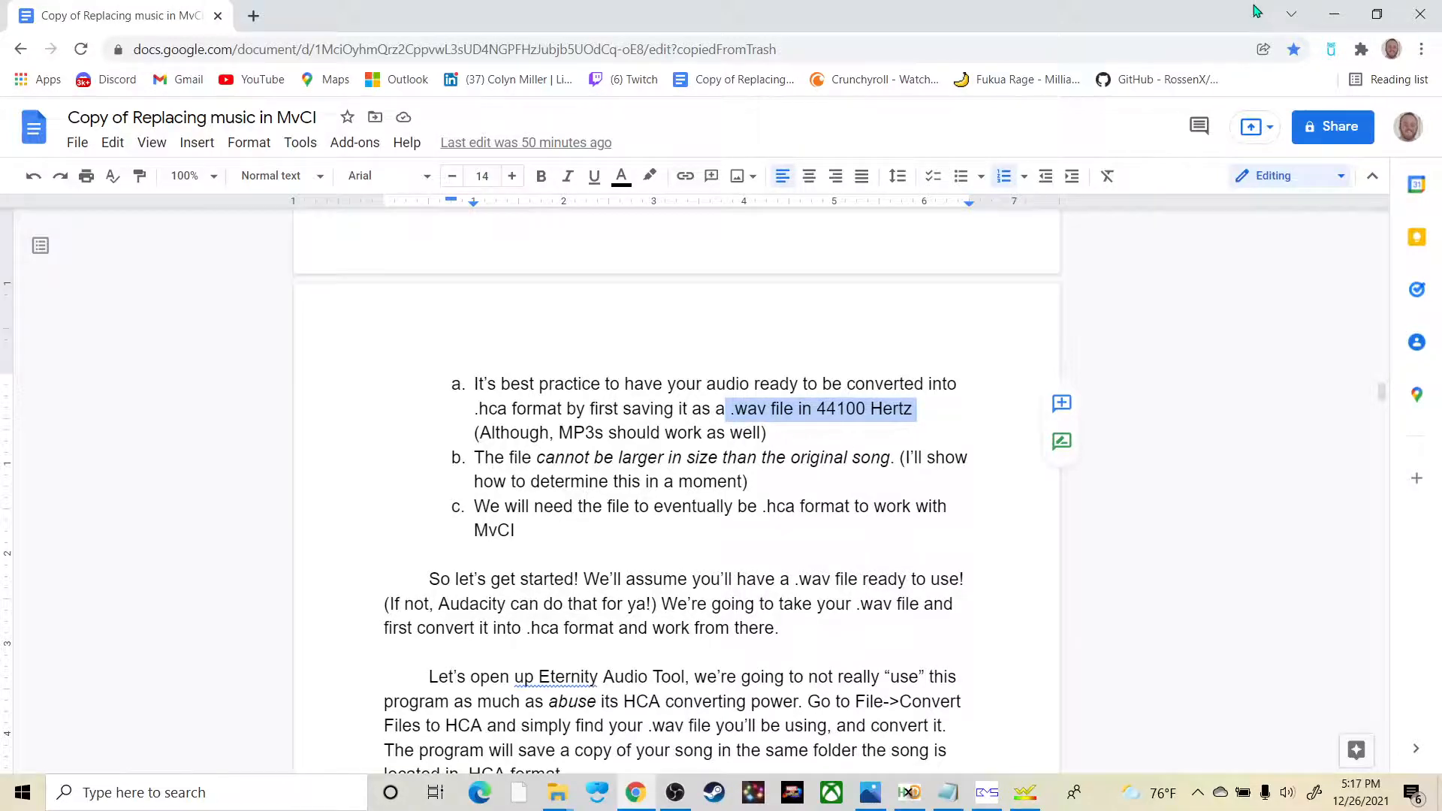
# Step: Return to GoldWave, confirm the Playback Rate setting and dismiss the information message
pyautogui.click(1331, 14)
pyautogui.click(496, 438)
pyautogui.click(673, 435)
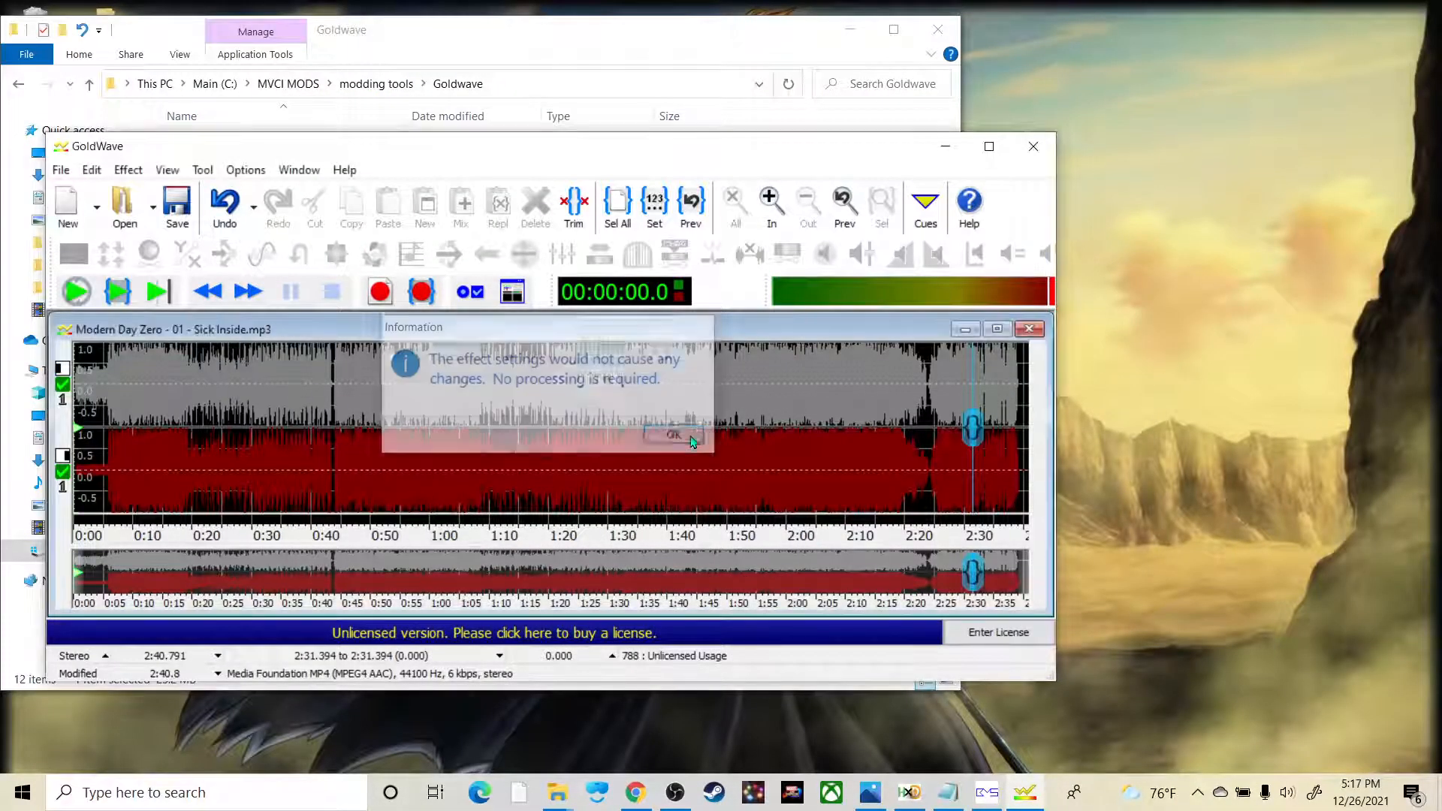
# Step: Choose the Wave (*.wav) type for saving the trimmed song in the Frank folder, and close GoldWave without saving
pyautogui.click(61, 170)
pyautogui.click(99, 383)
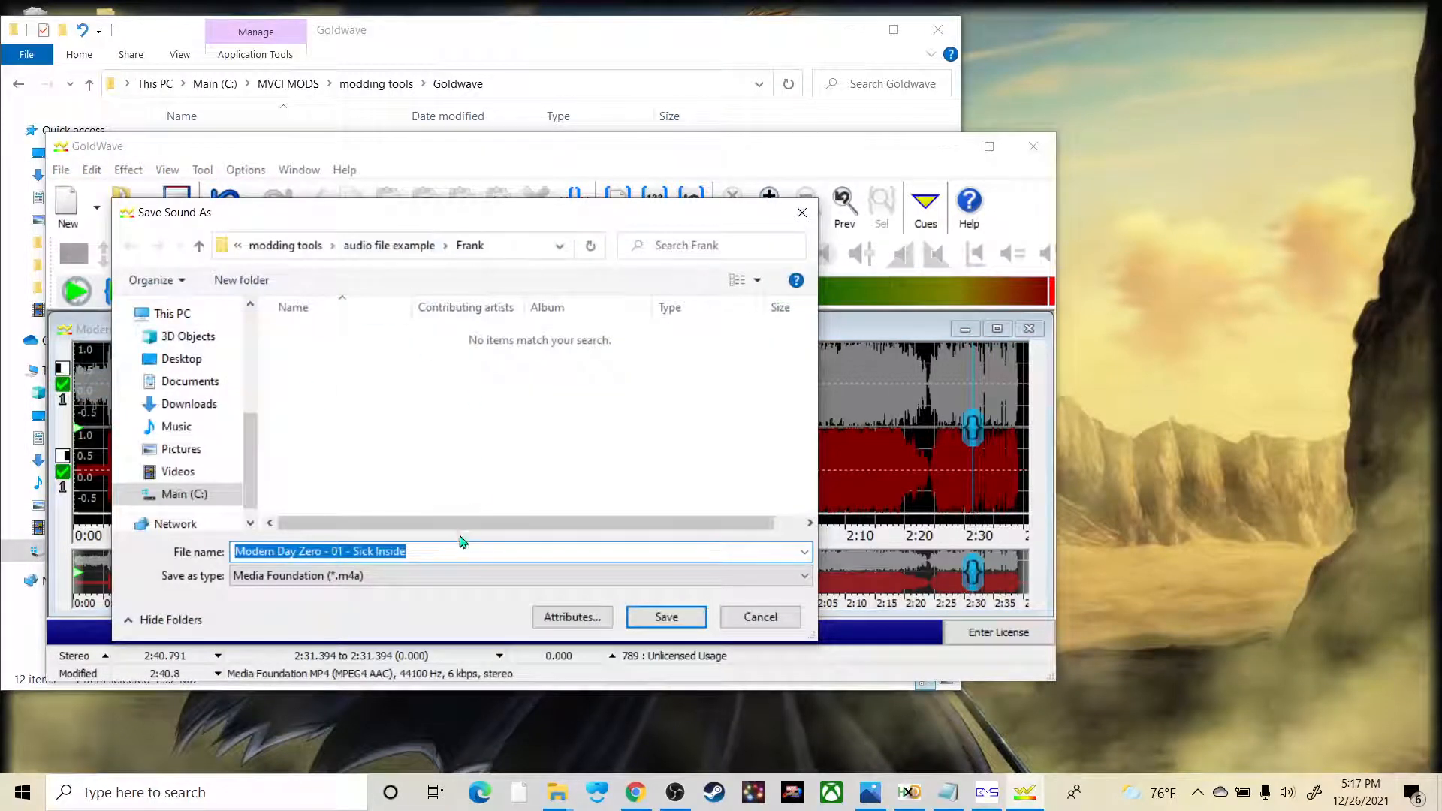
pyautogui.click(445, 575)
pyautogui.click(285, 309)
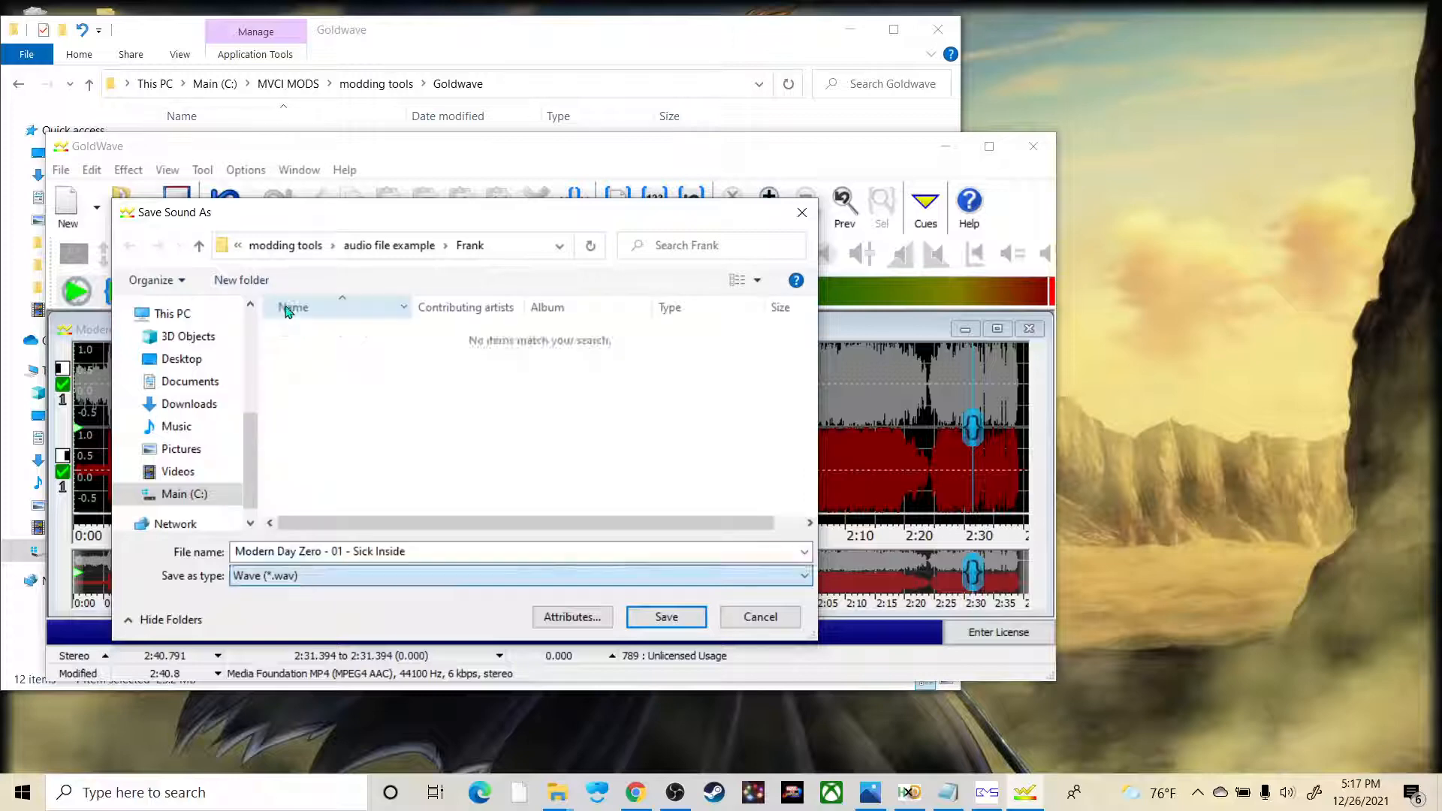
pyautogui.click(666, 616)
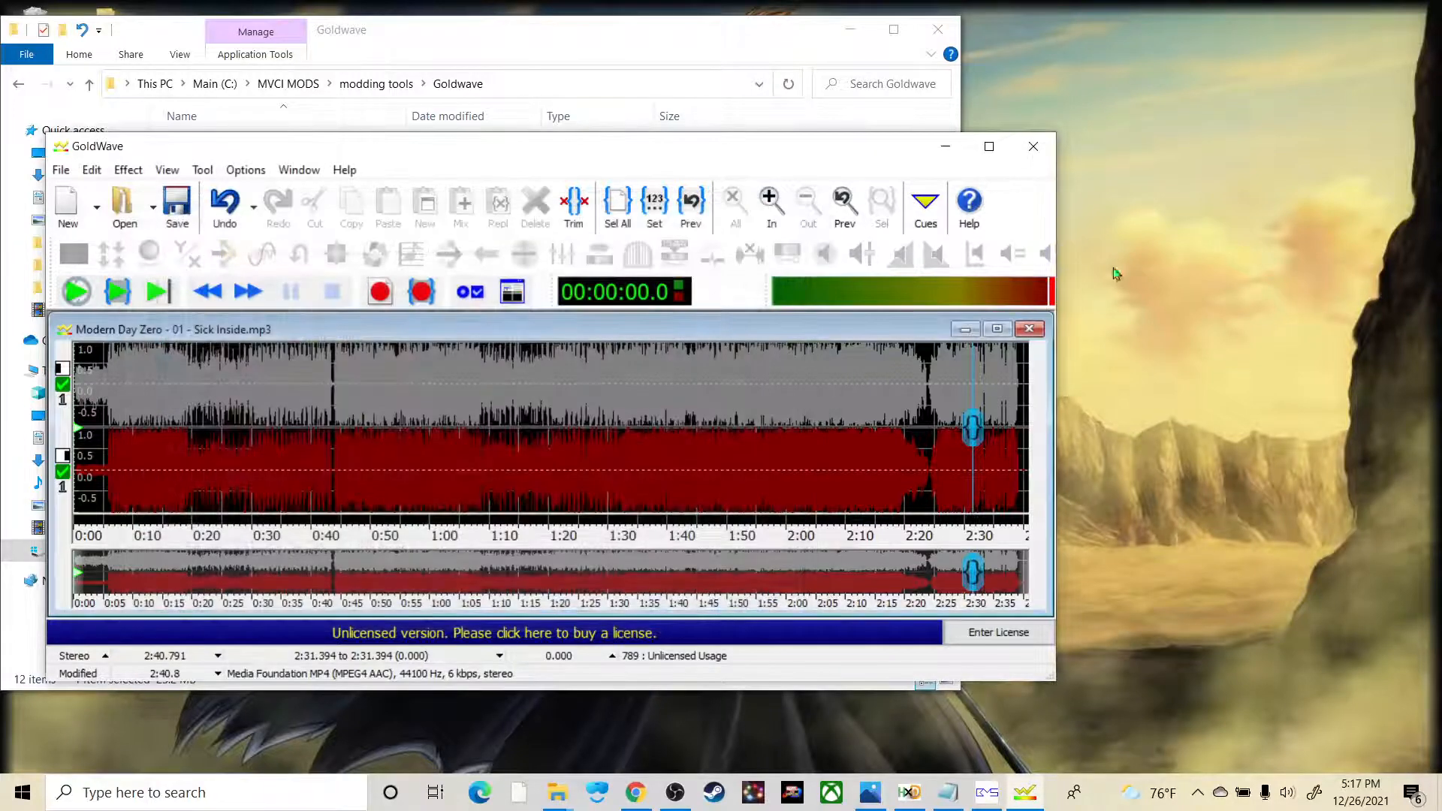
pyautogui.click(1033, 146)
pyautogui.click(628, 440)
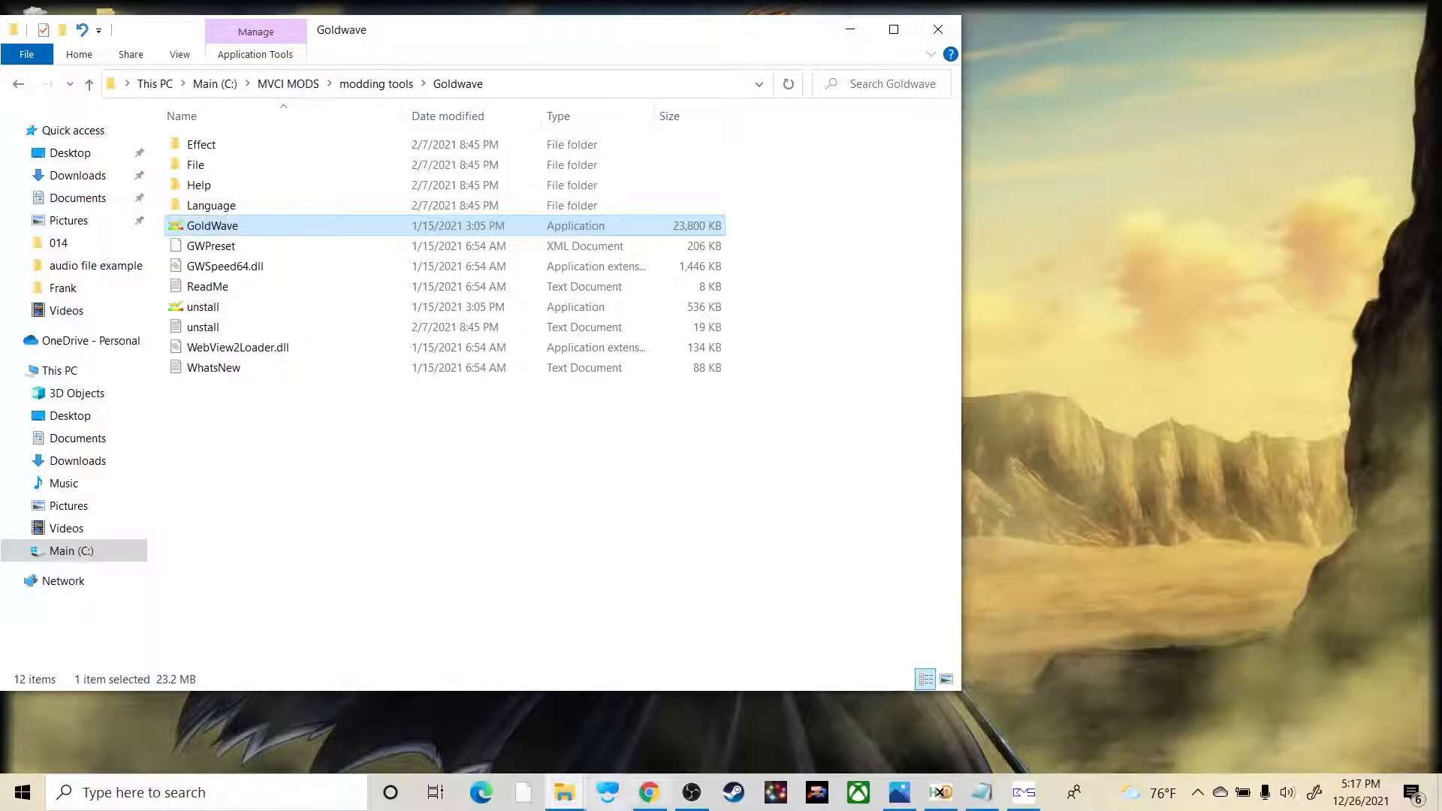
# Step: Select the frank song 2 WAV file in the Frank folder and check the HCA conversion instructions in the Google Docs guide
pyautogui.hotkey('alt', 'Tab')
pyautogui.click(560, 532)
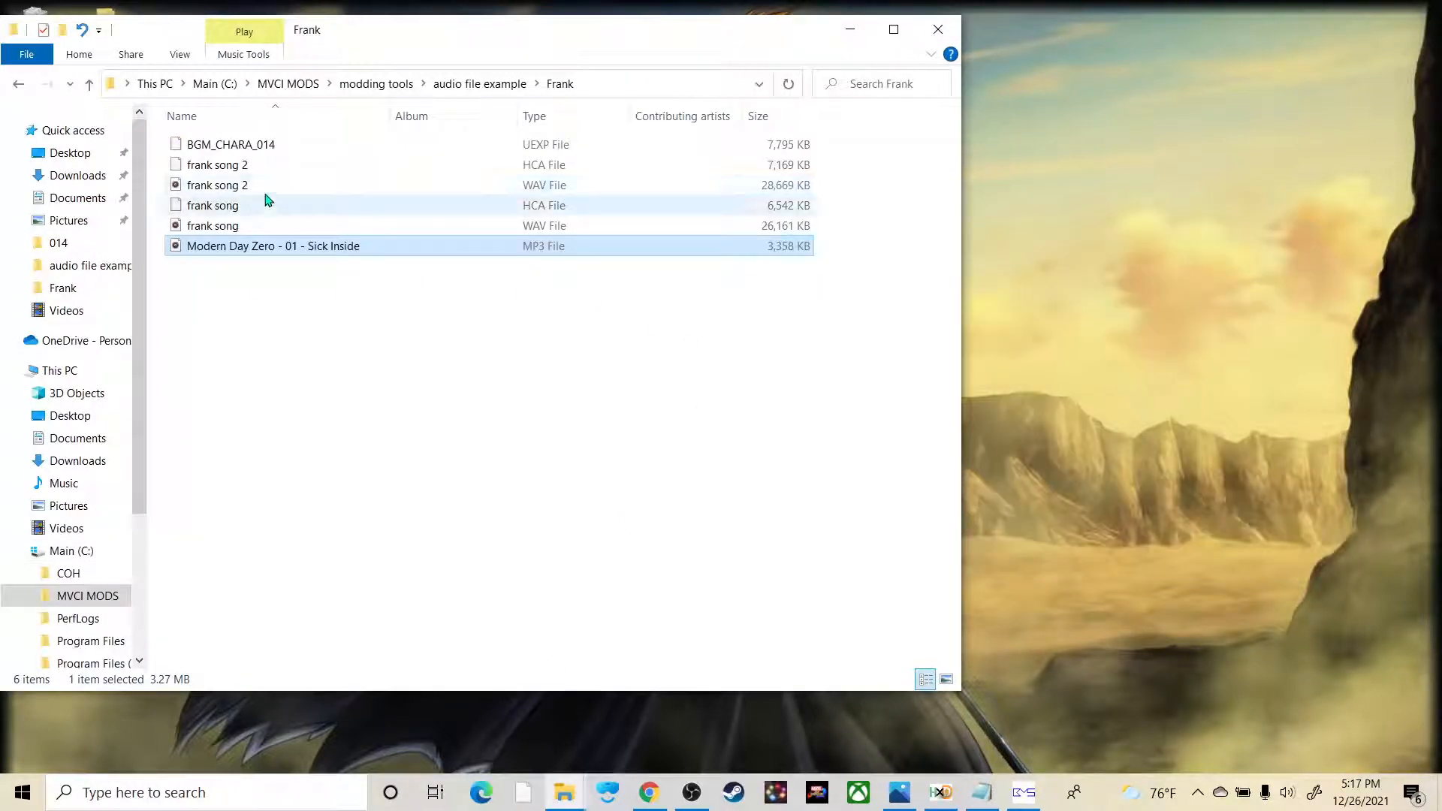
pyautogui.click(259, 187)
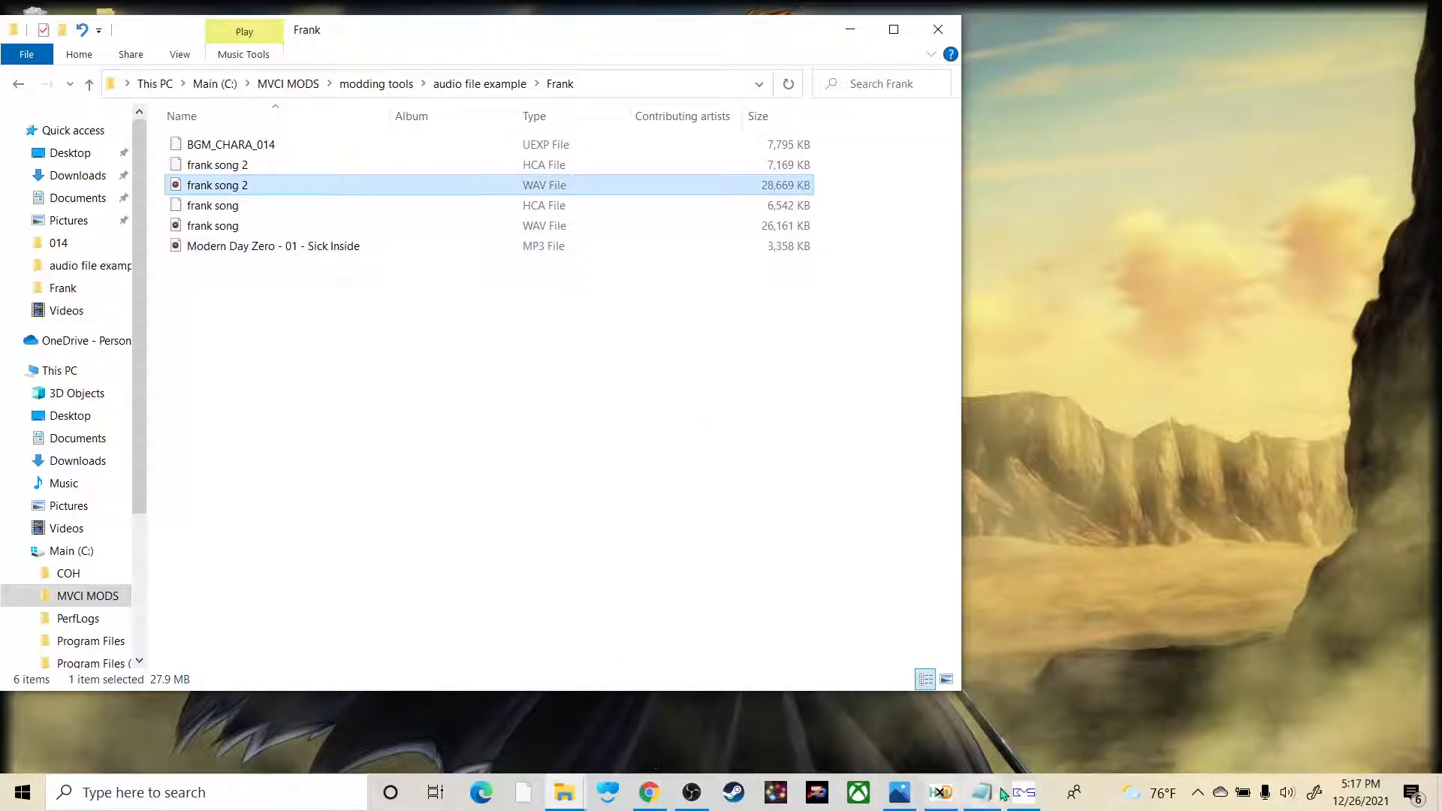
pyautogui.click(650, 793)
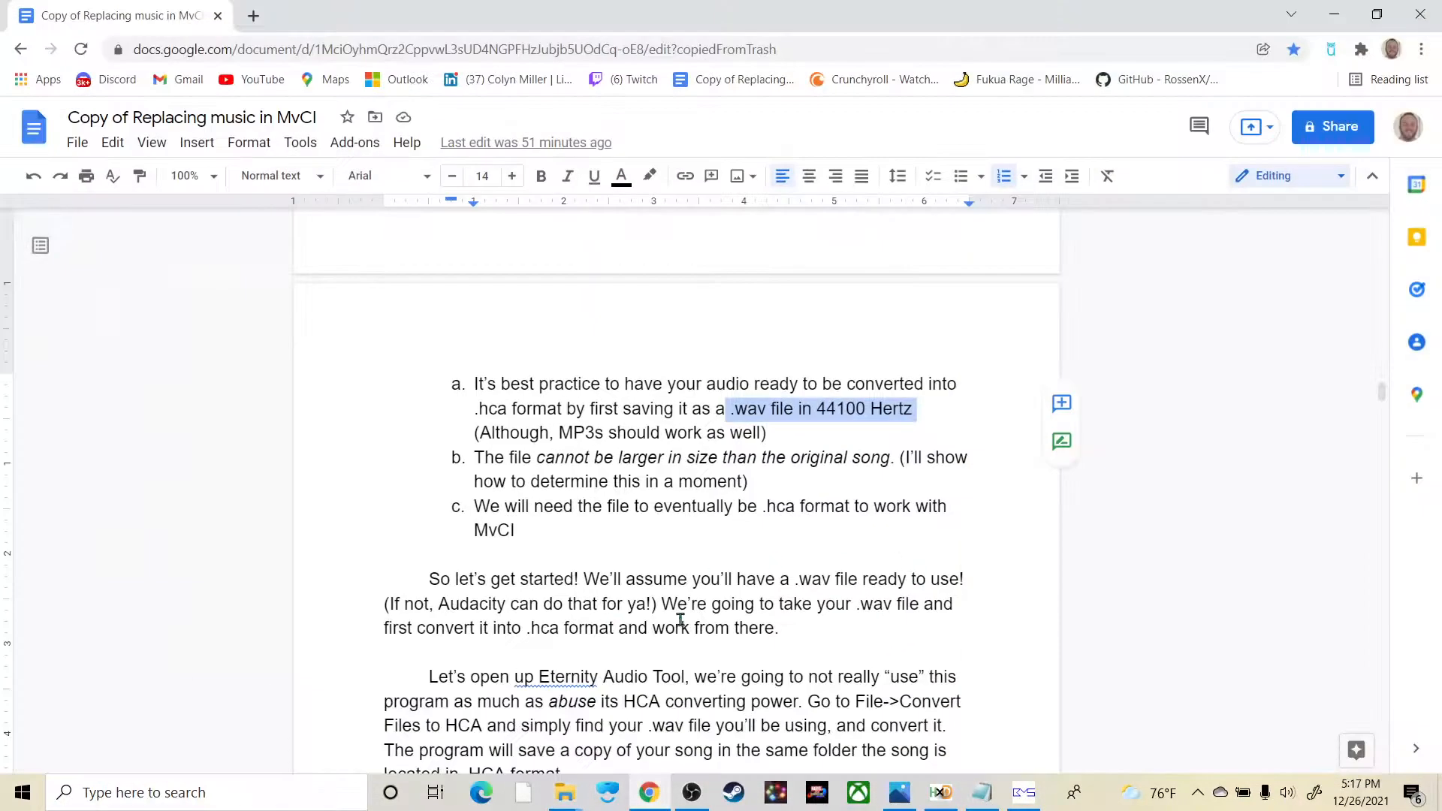
# Step: Launch eternity_audio_tool from the modding tools\Eternity folder in File Explorer
pyautogui.hotkey('alt', 'Tab')
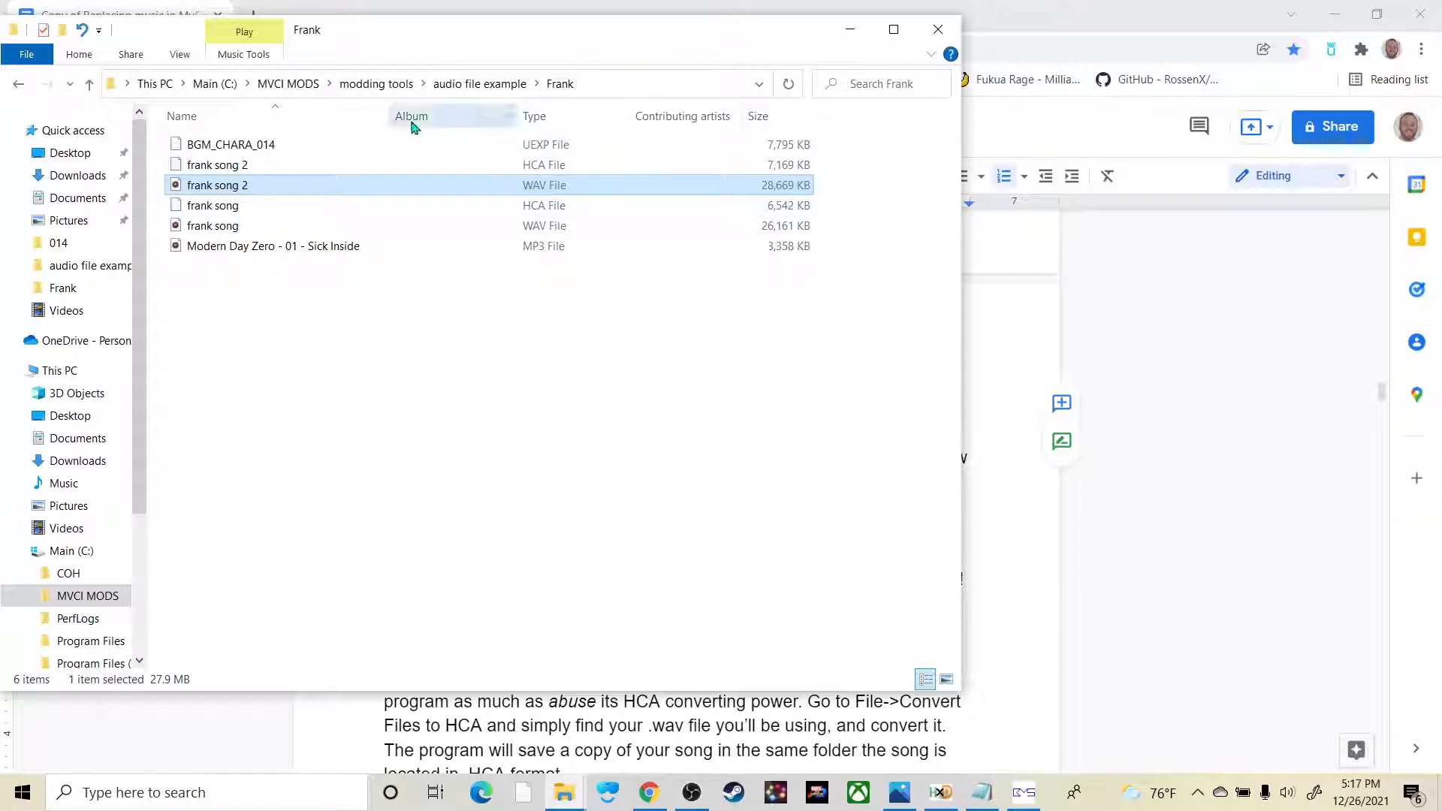
pyautogui.click(382, 84)
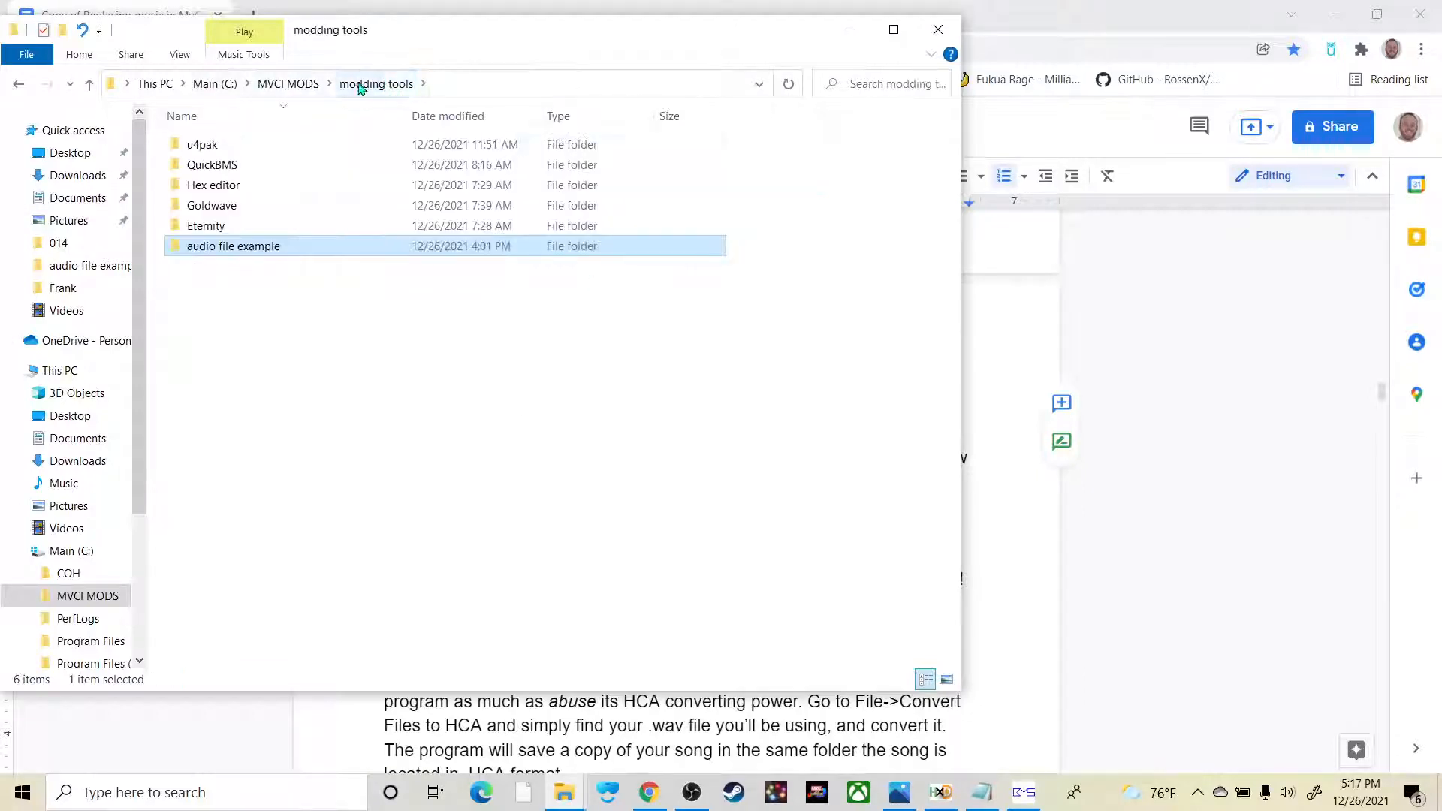
pyautogui.doubleClick(216, 226)
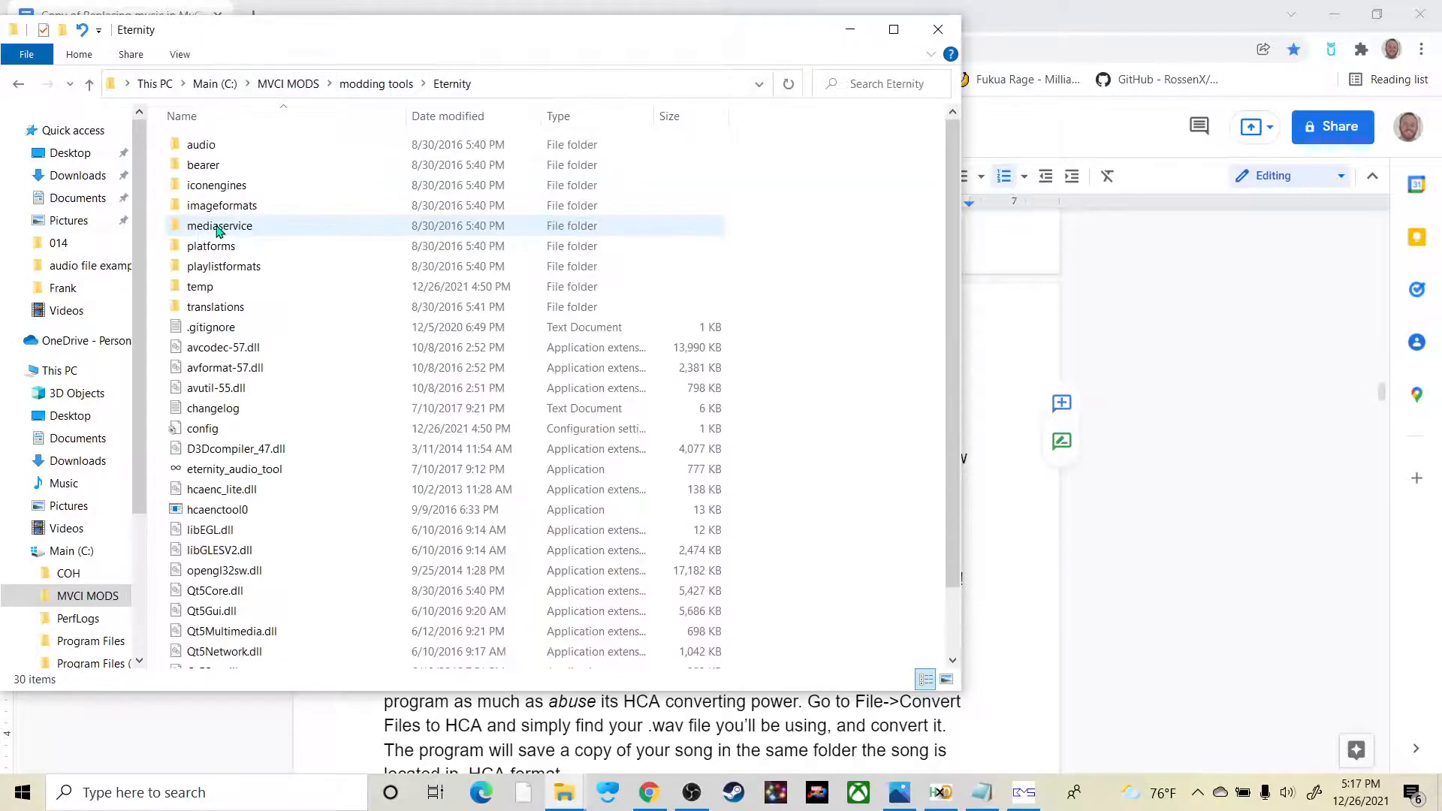
pyautogui.doubleClick(233, 471)
# Step: Convert the frank song 2 WAV file from the Frank folder to HCA format in Eternity Audio Tool
pyautogui.click(361, 187)
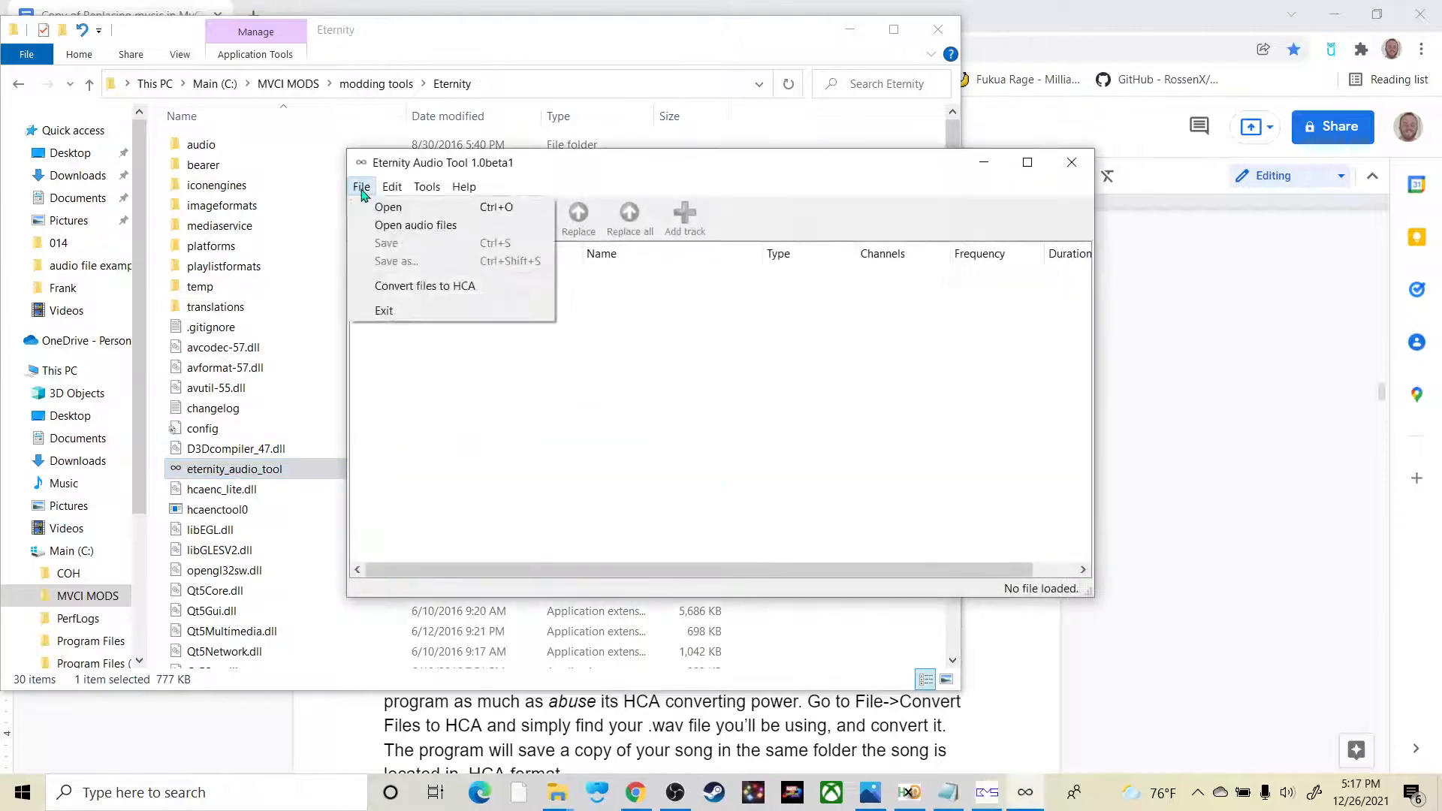
pyautogui.click(426, 286)
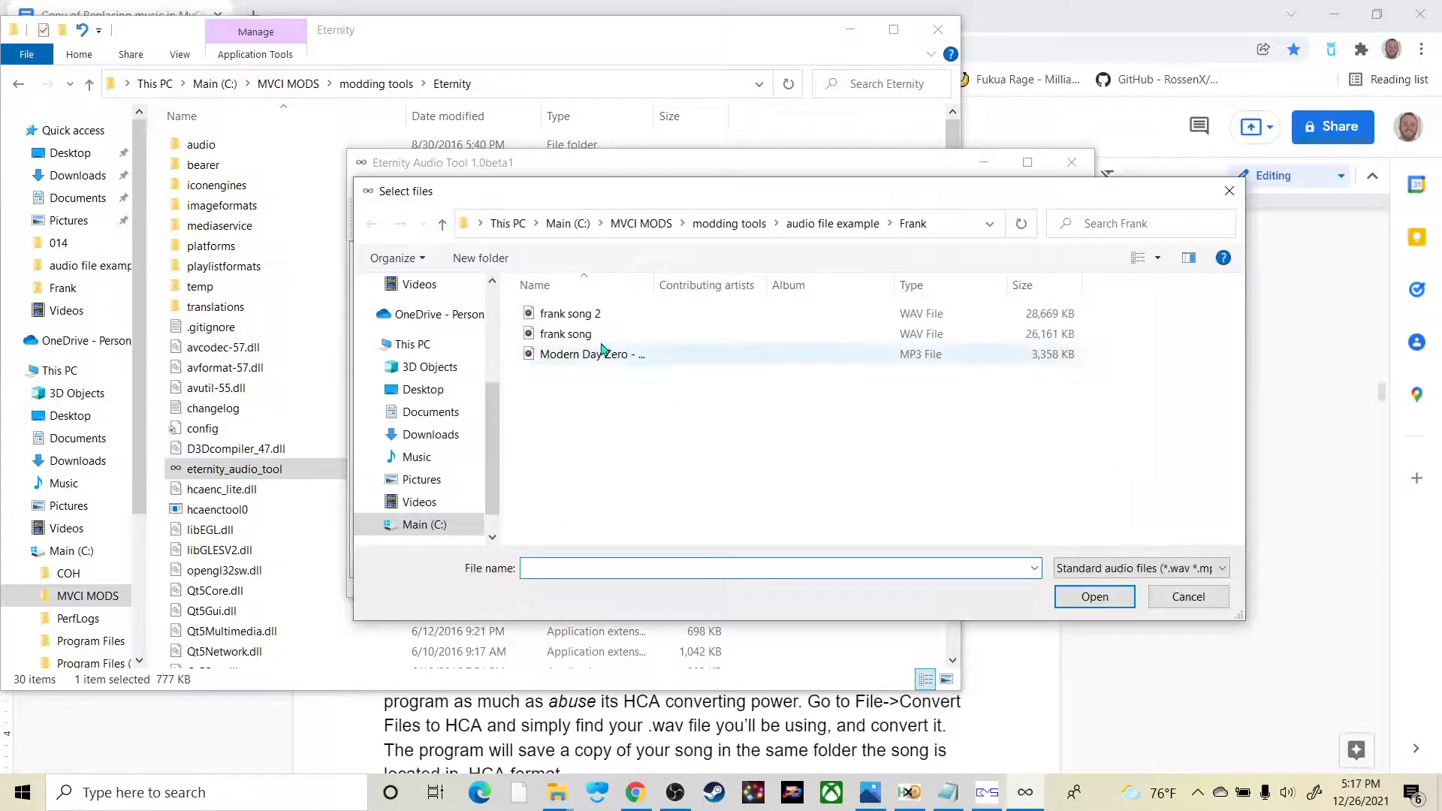
pyautogui.click(612, 315)
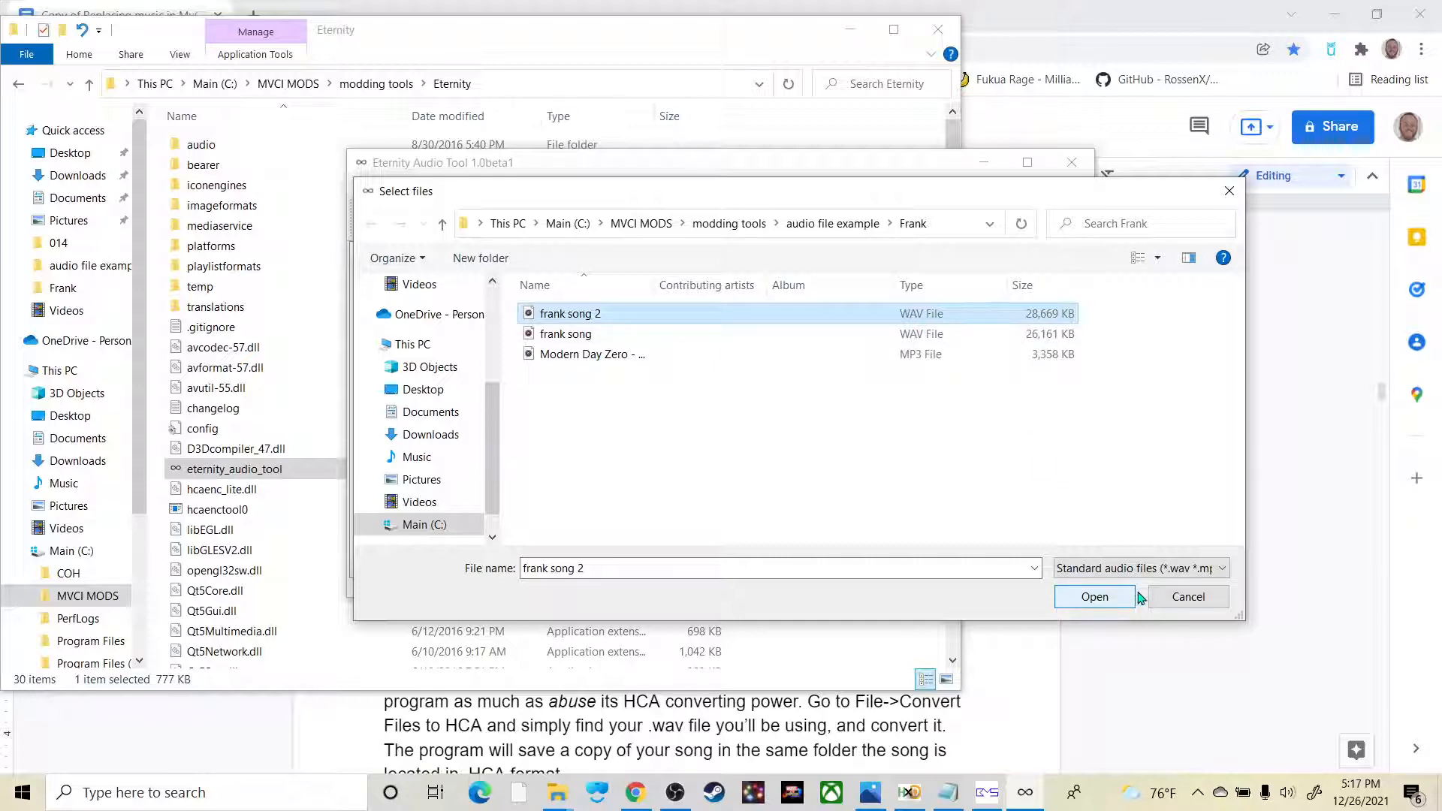
pyautogui.click(1095, 598)
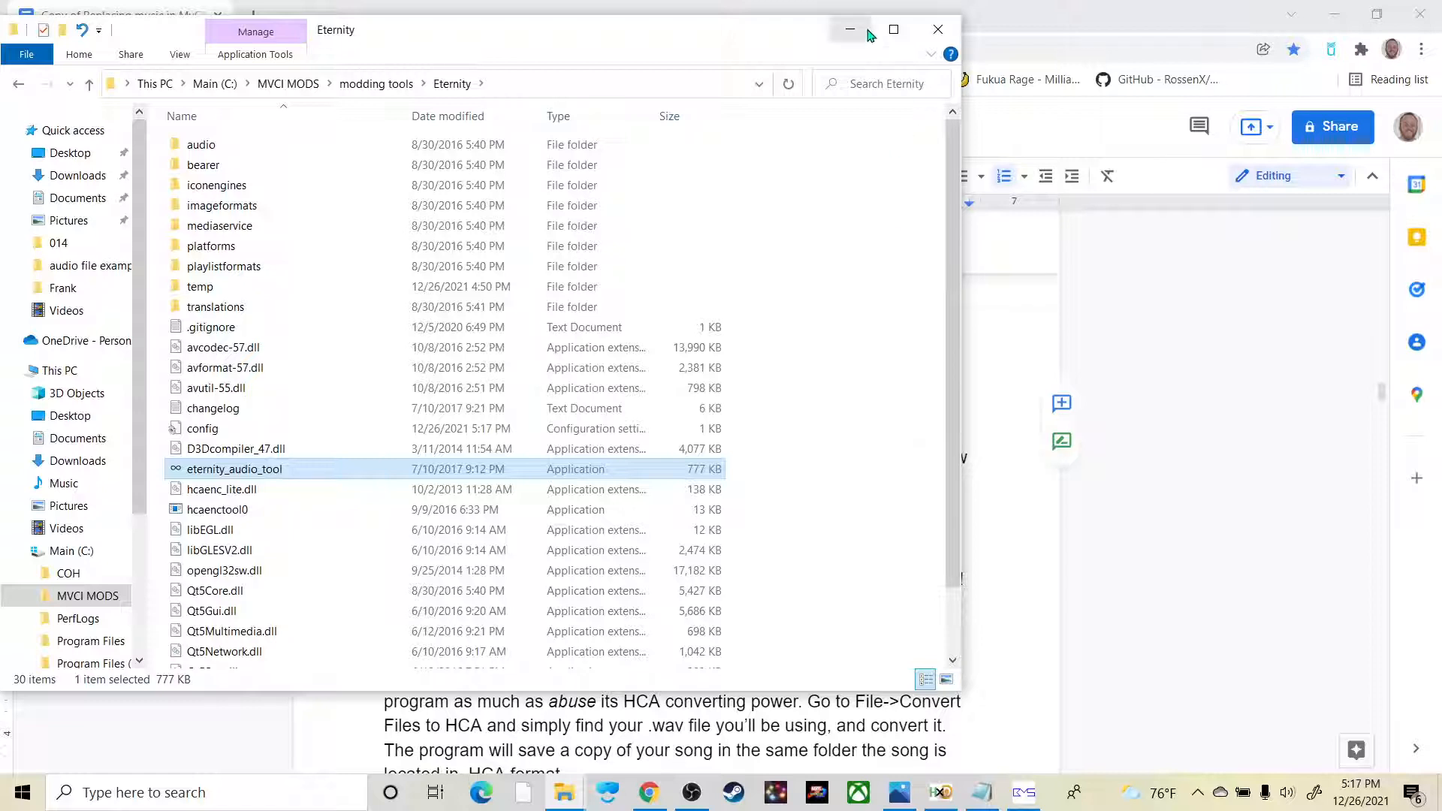
# Step: Go back to the audio file example\Frank folder and select the frank song 2 HCA file
pyautogui.click(19, 86)
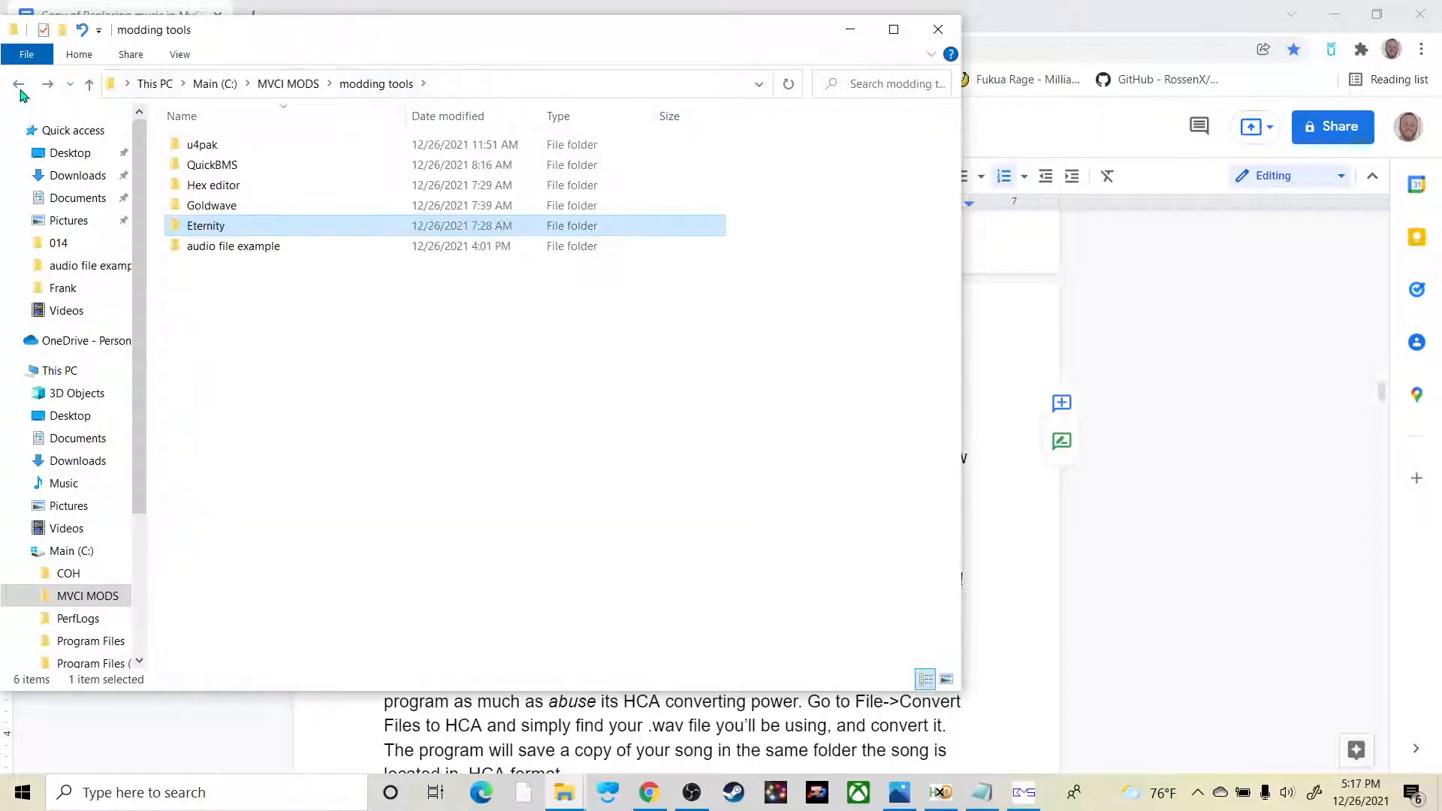
pyautogui.doubleClick(321, 247)
pyautogui.doubleClick(274, 162)
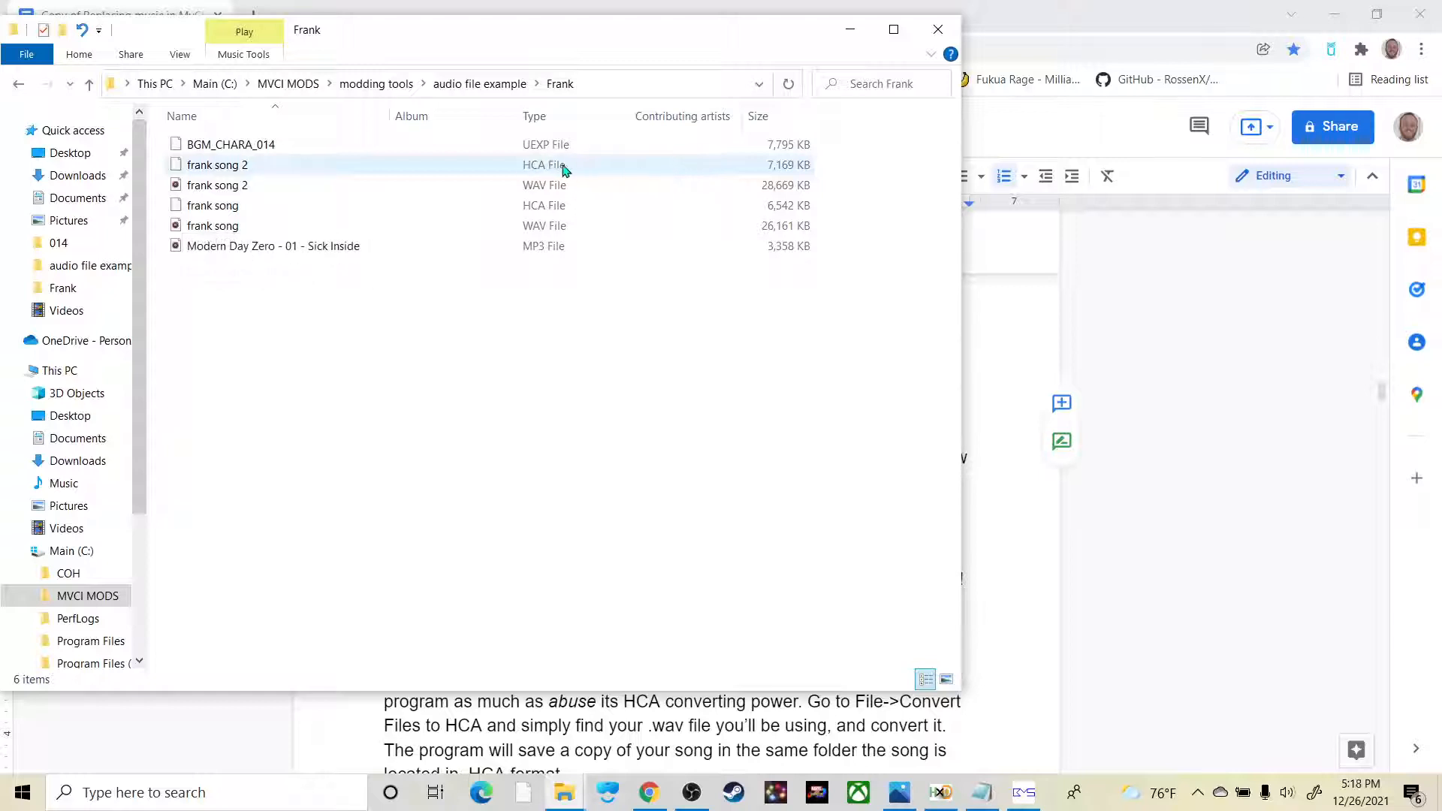
pyautogui.click(526, 167)
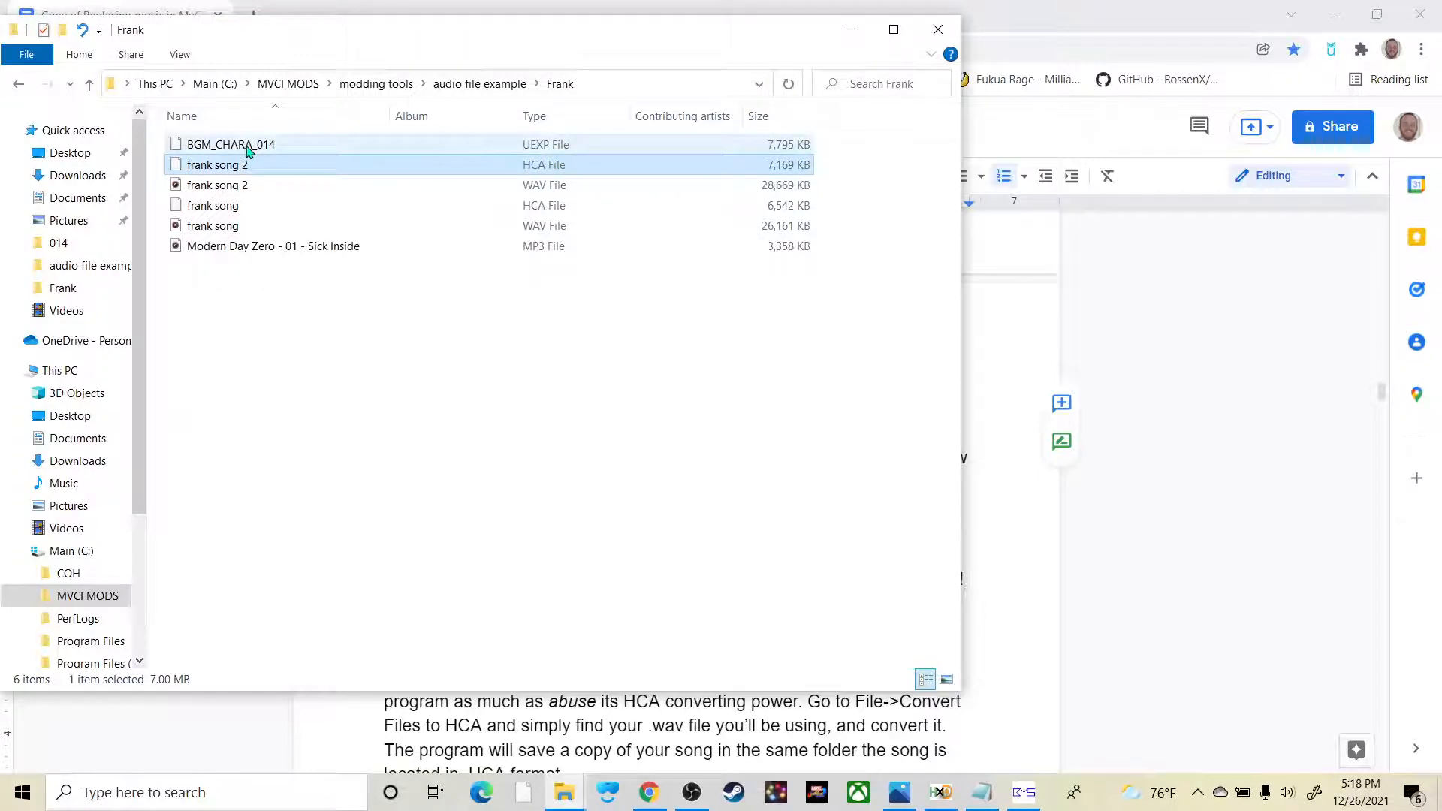
# Step: Open the BGM_CHARA_014 UEXP file from the Frank folder in HxD Hex Editor
pyautogui.rightClick(334, 145)
pyautogui.moveTo(124, 460)
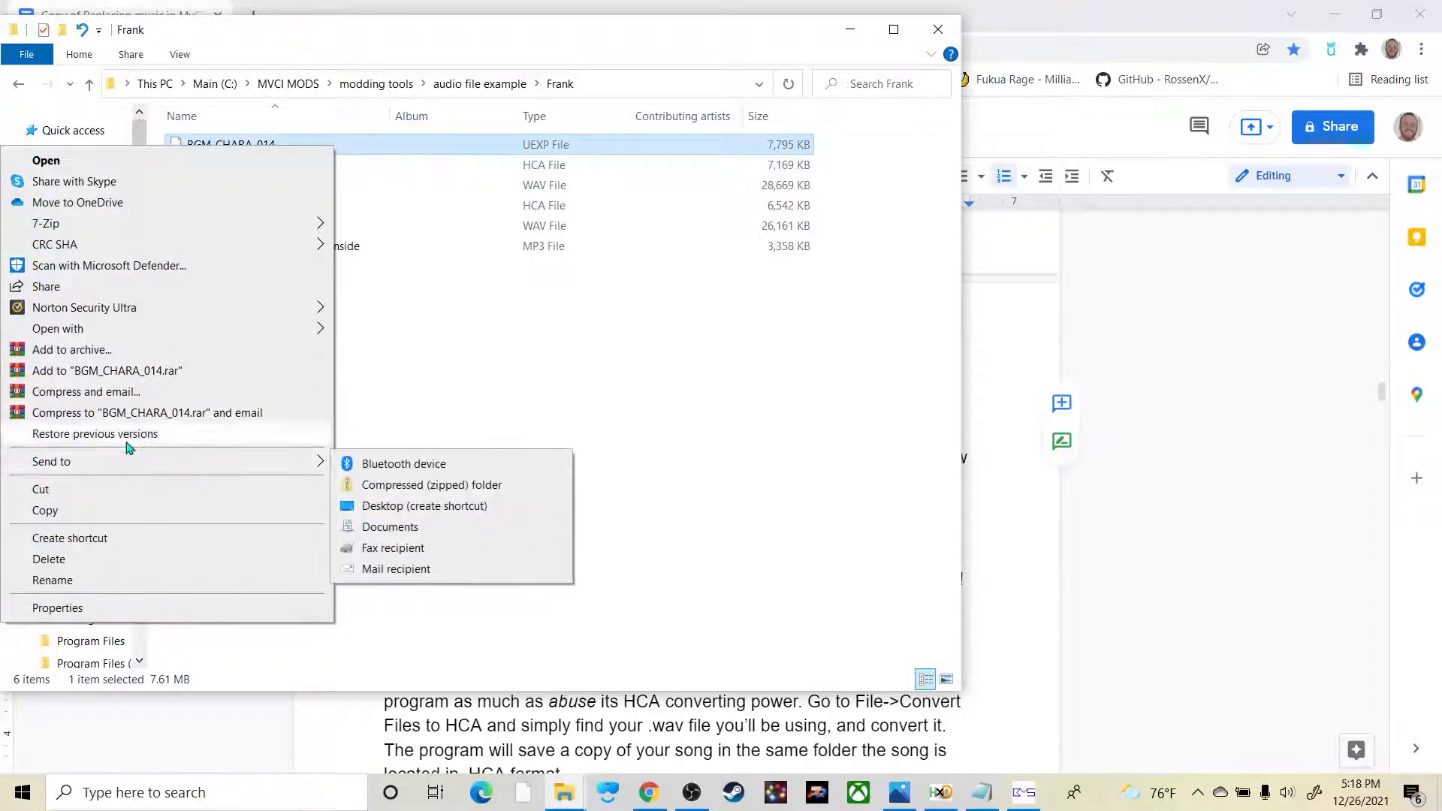
pyautogui.moveTo(298, 332)
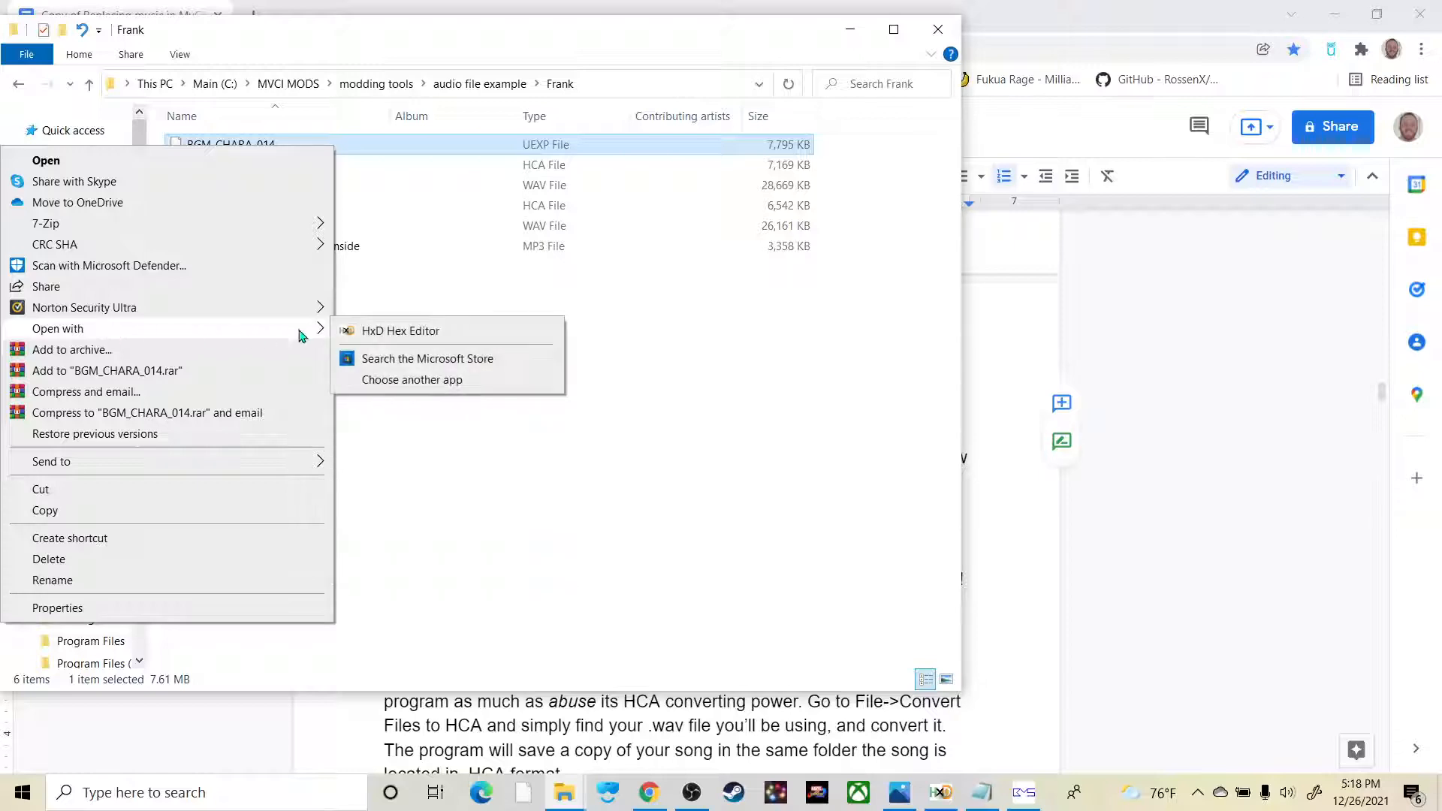
pyautogui.click(403, 334)
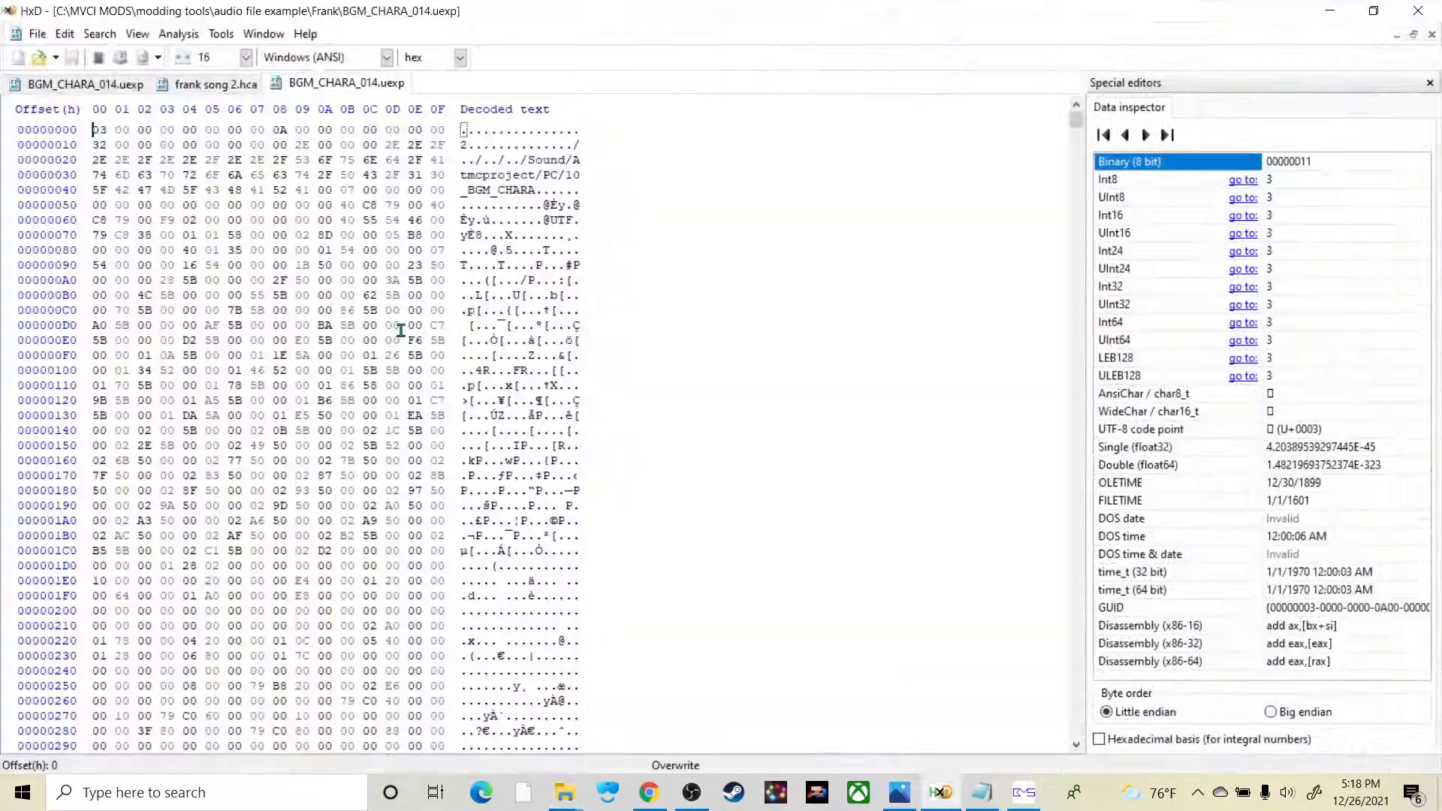
# Step: Close the previously opened BGM_CHARA_014.uexp from the 014 folder and the old frank song 2.hca in HxD
pyautogui.rightClick(108, 84)
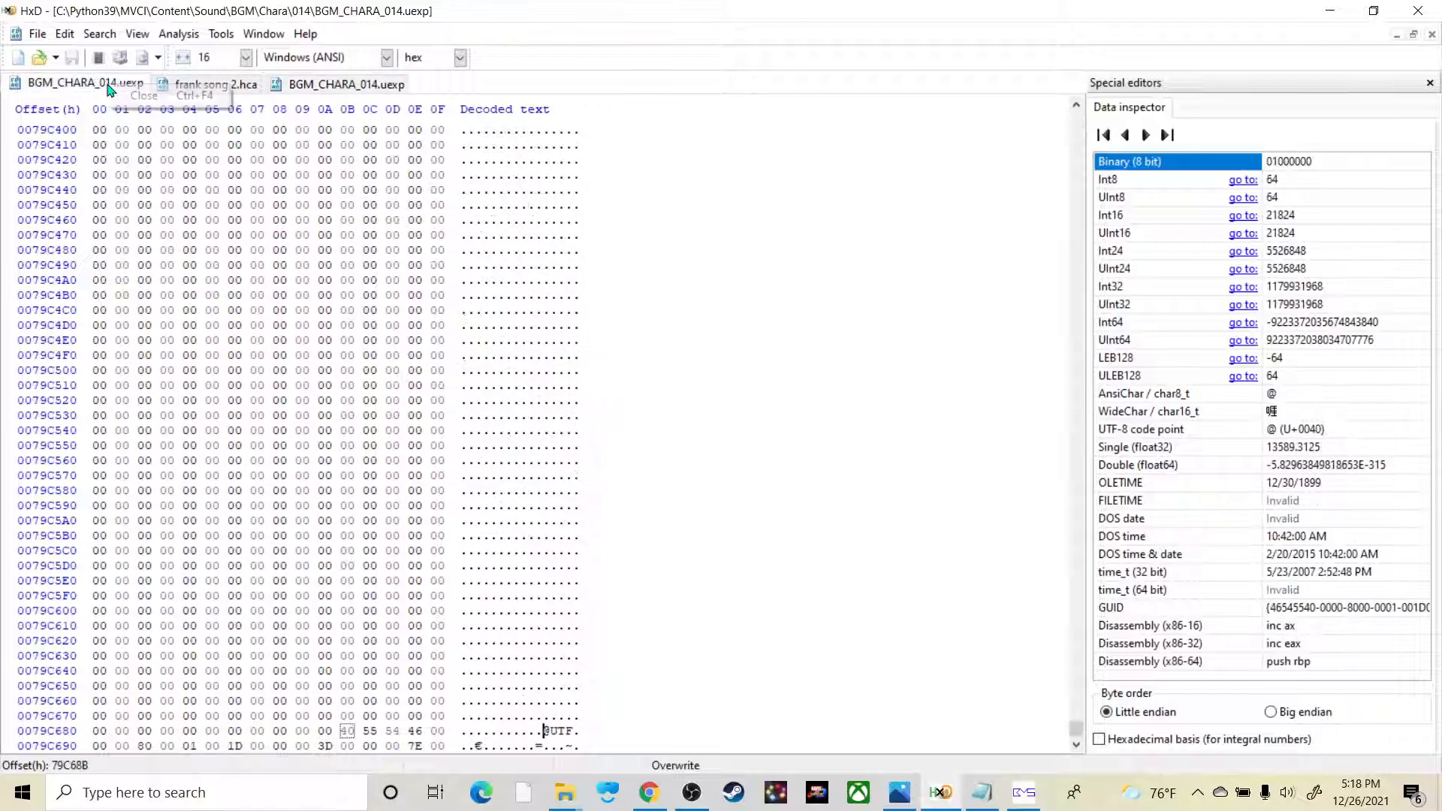
pyautogui.click(111, 96)
pyautogui.rightClick(93, 88)
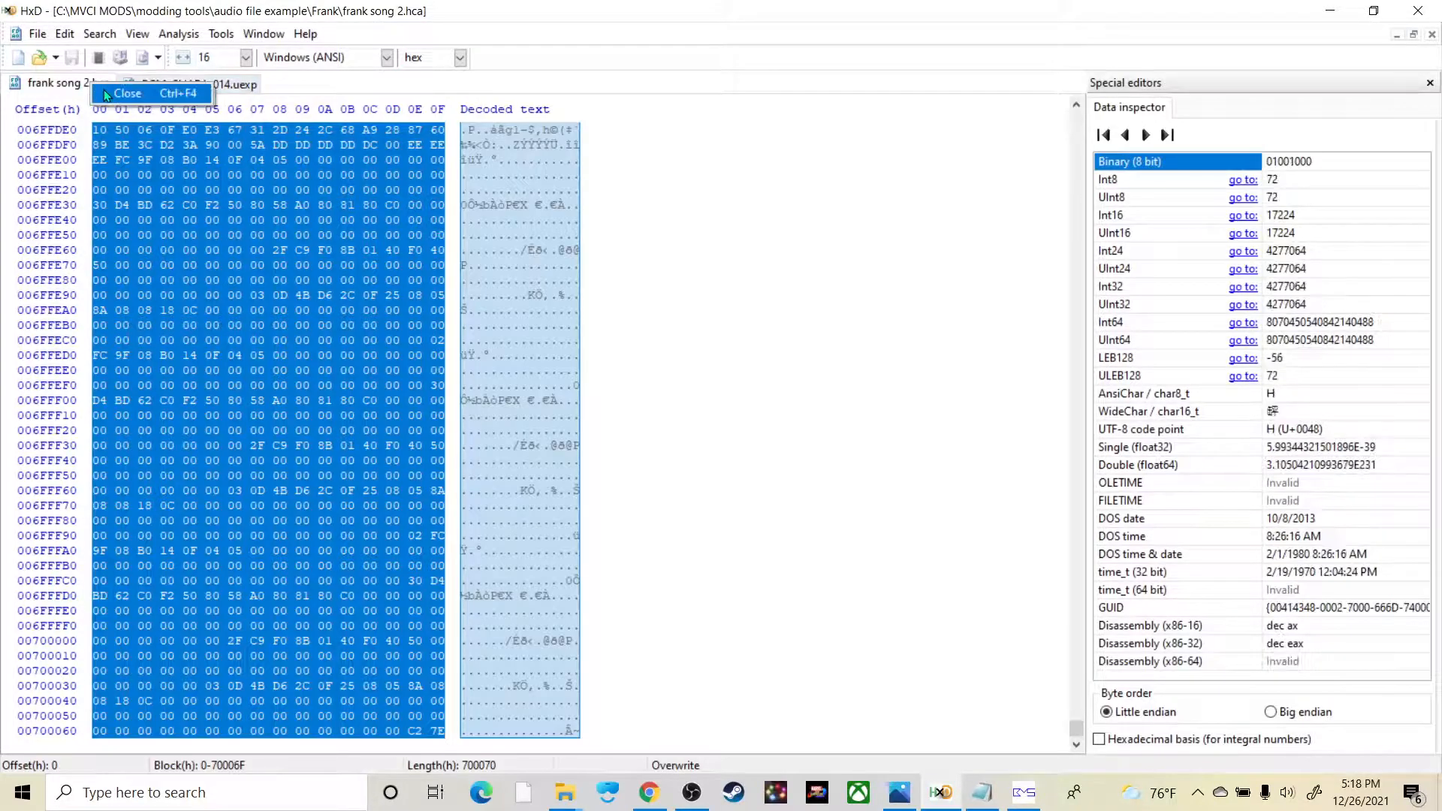
pyautogui.click(99, 96)
# Step: Open the frank song 2 HCA file from the Frank folder in HxD Hex Editor
pyautogui.hotkey('alt', 'Tab')
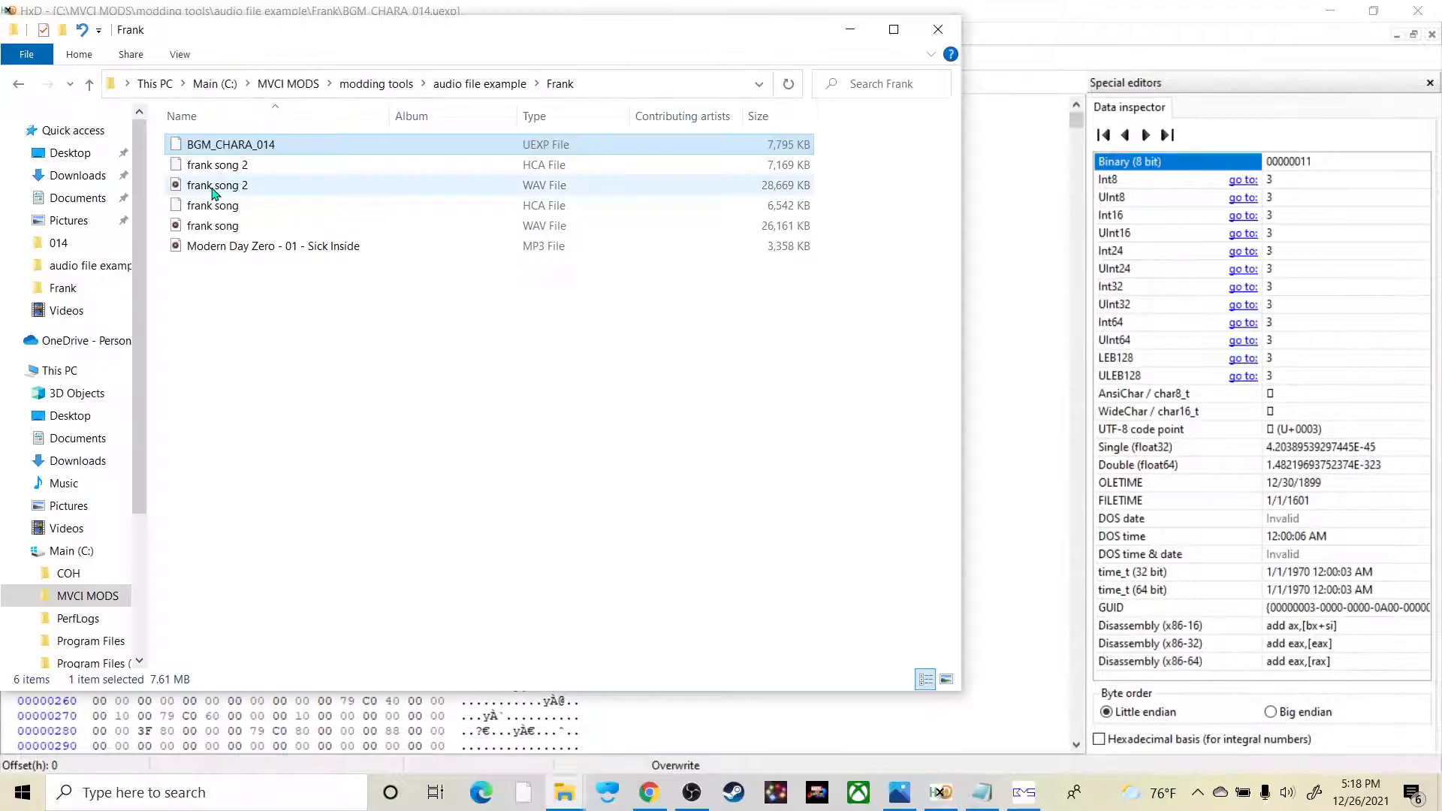
pyautogui.rightClick(250, 167)
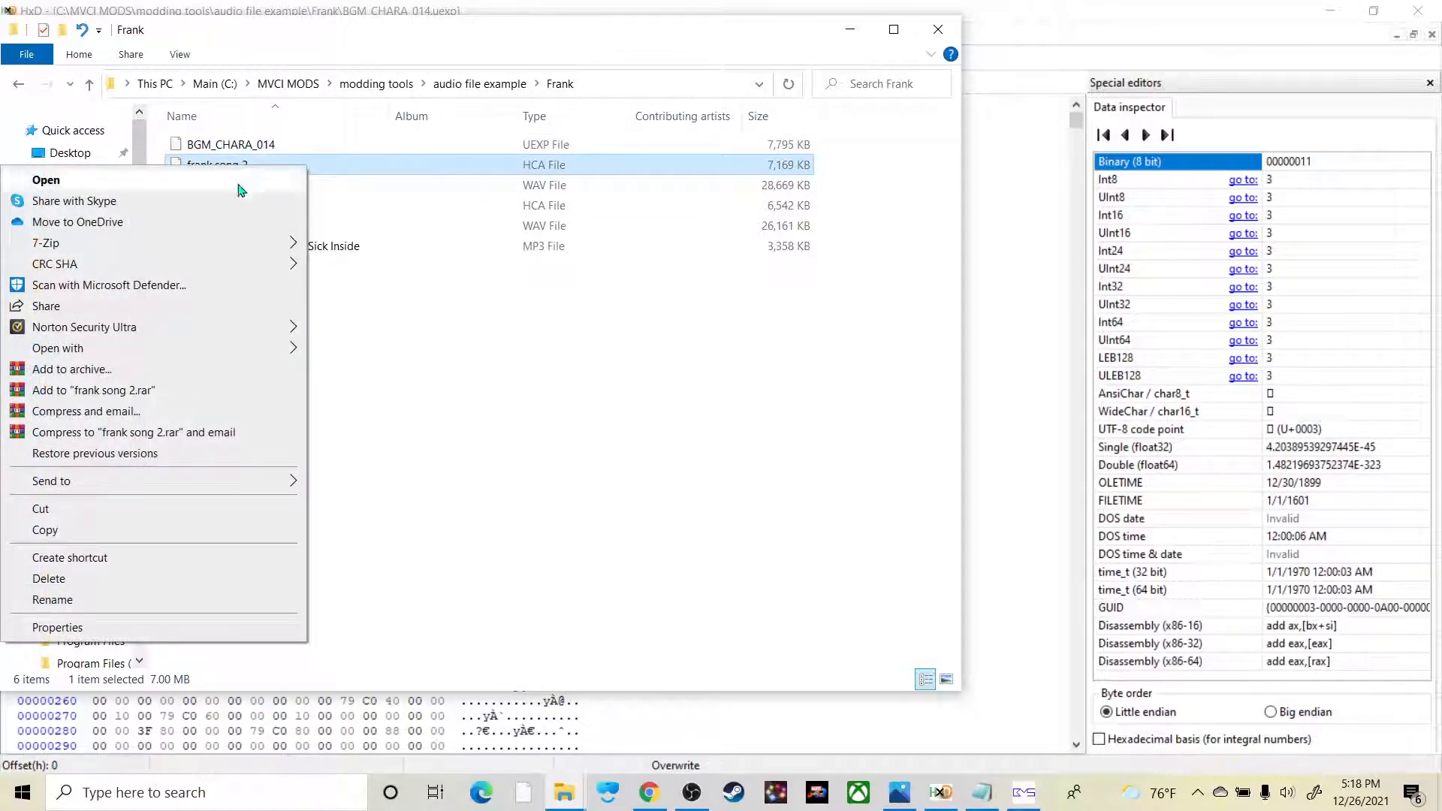
pyautogui.moveTo(191, 348)
pyautogui.click(328, 356)
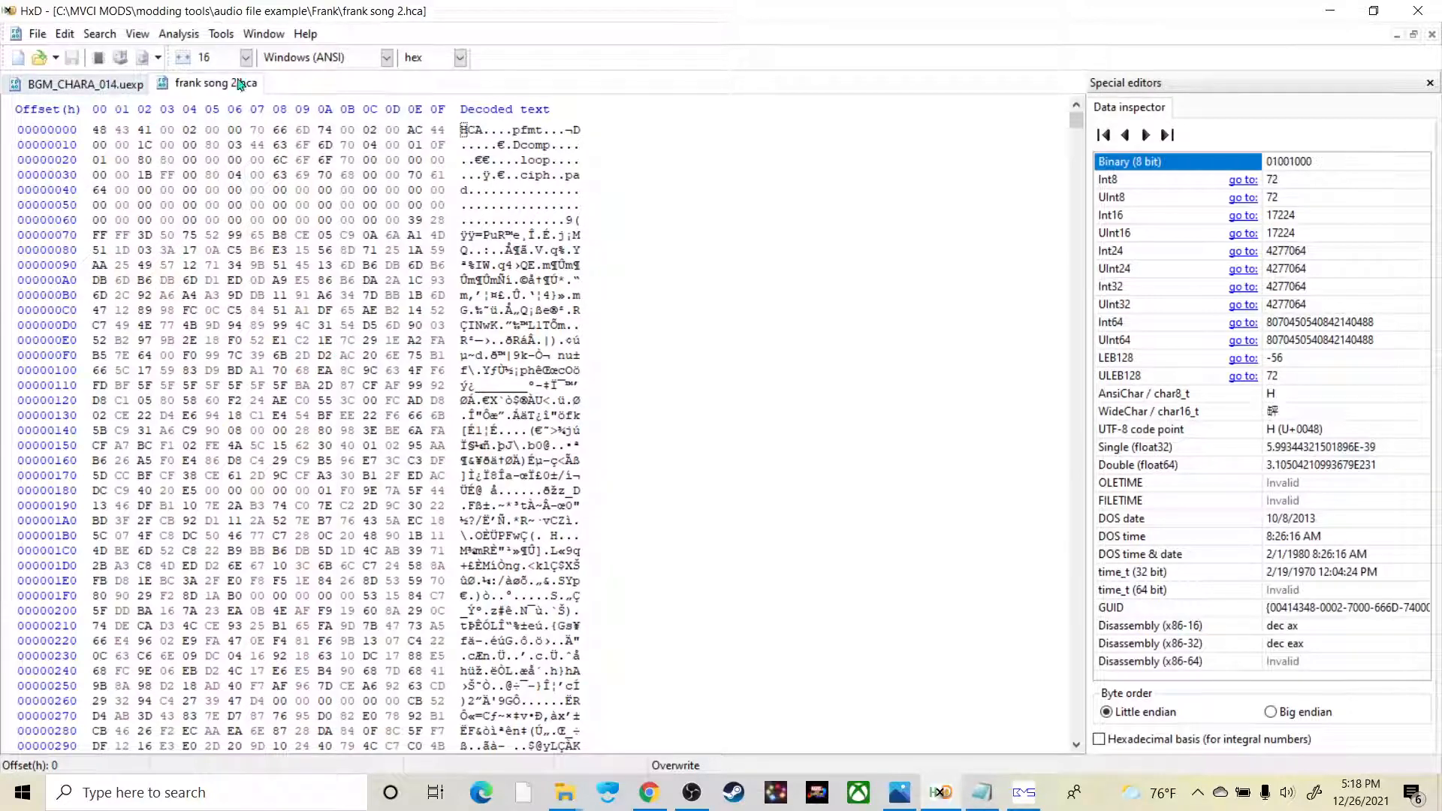
pyautogui.click(115, 86)
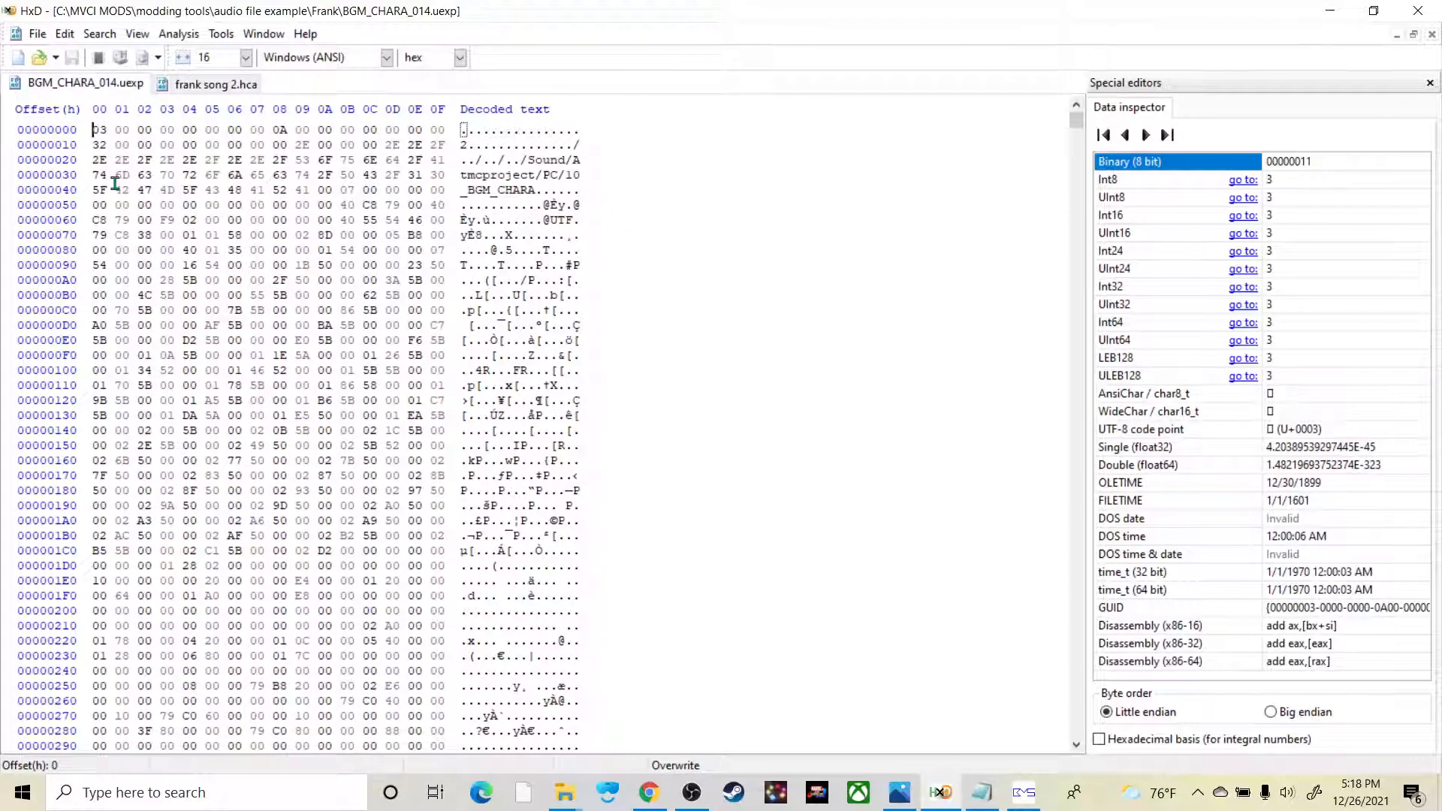
pyautogui.click(1024, 793)
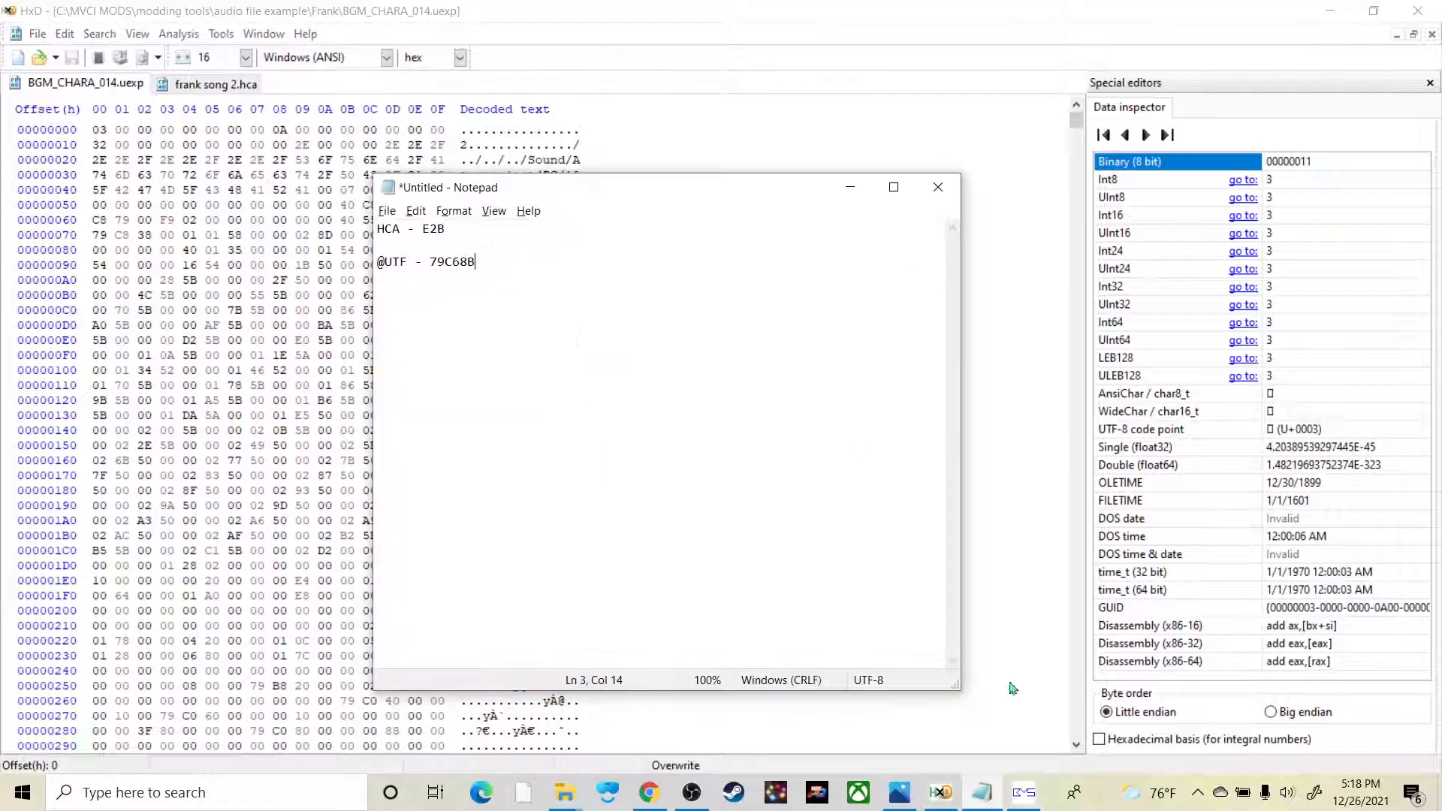
pyautogui.moveTo(471, 231); pyautogui.dragTo(428, 229)
pyautogui.press('BackSpace')
pyautogui.press('BackSpace')
pyautogui.click(506, 269)
# Step: Search forward from the first byte of BGM_CHARA_014.uexp for the text string HCA
pyautogui.moveTo(114, 141); pyautogui.dragTo(109, 135)
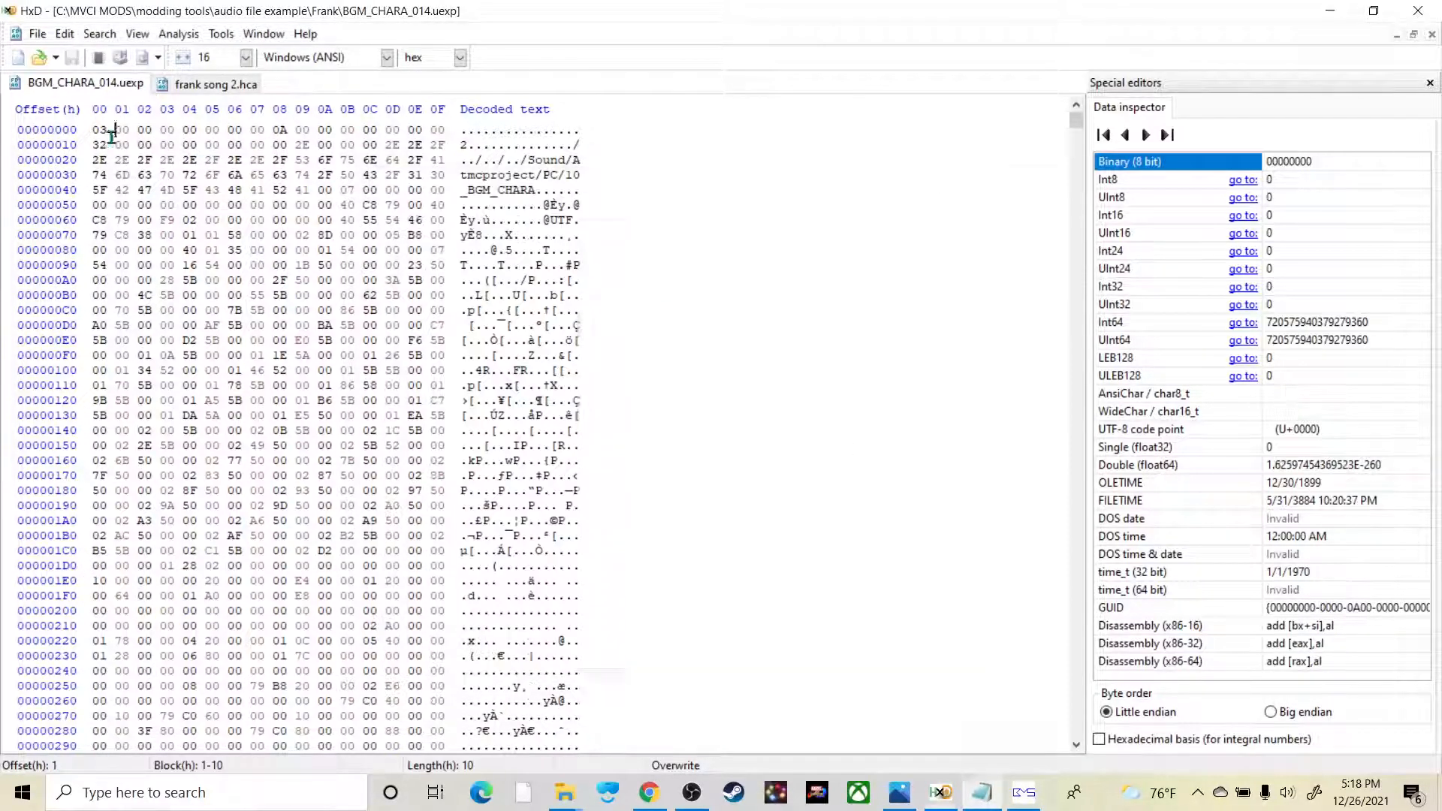
pyautogui.click(98, 128)
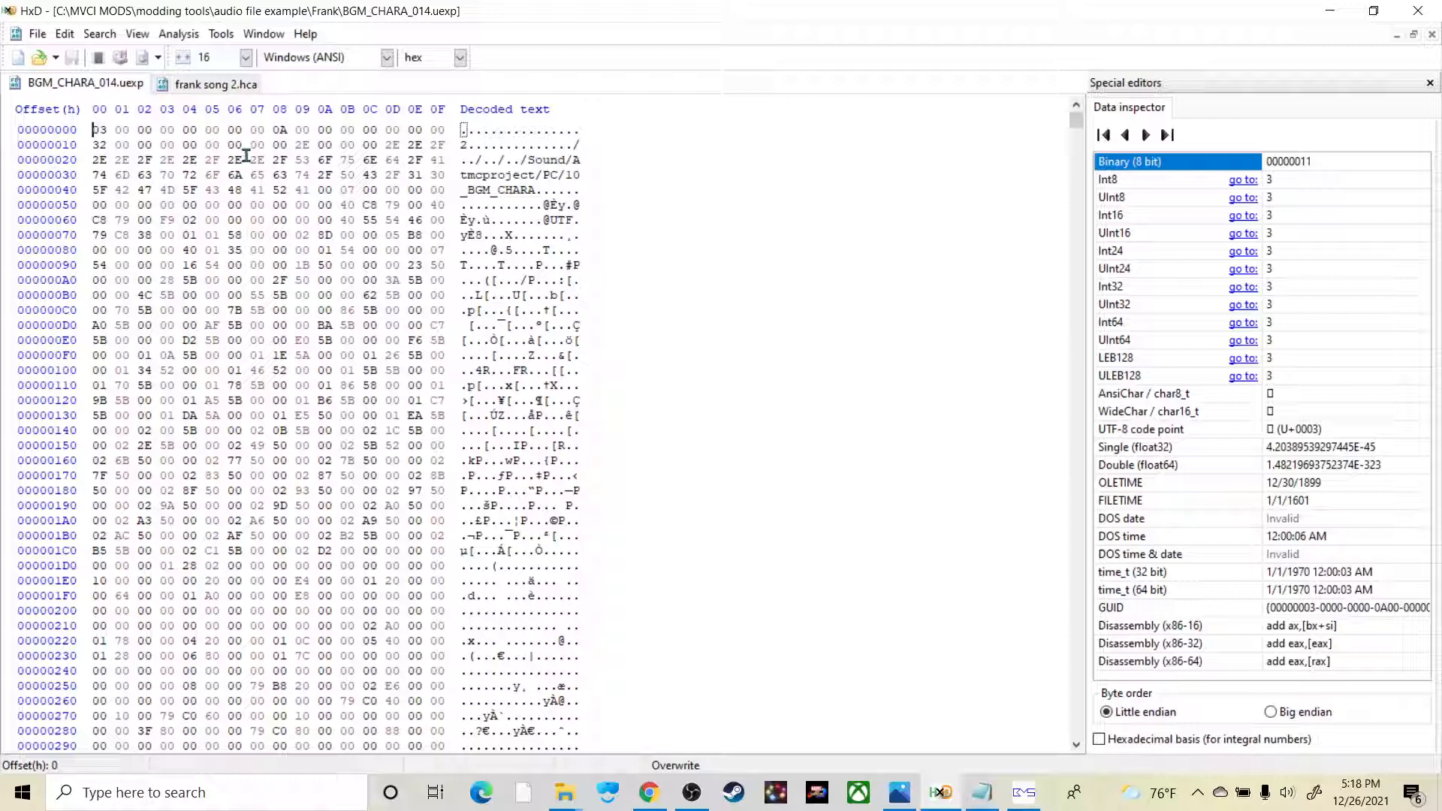
pyautogui.hotkey('ctrl', 'f')
pyautogui.write('HCA')
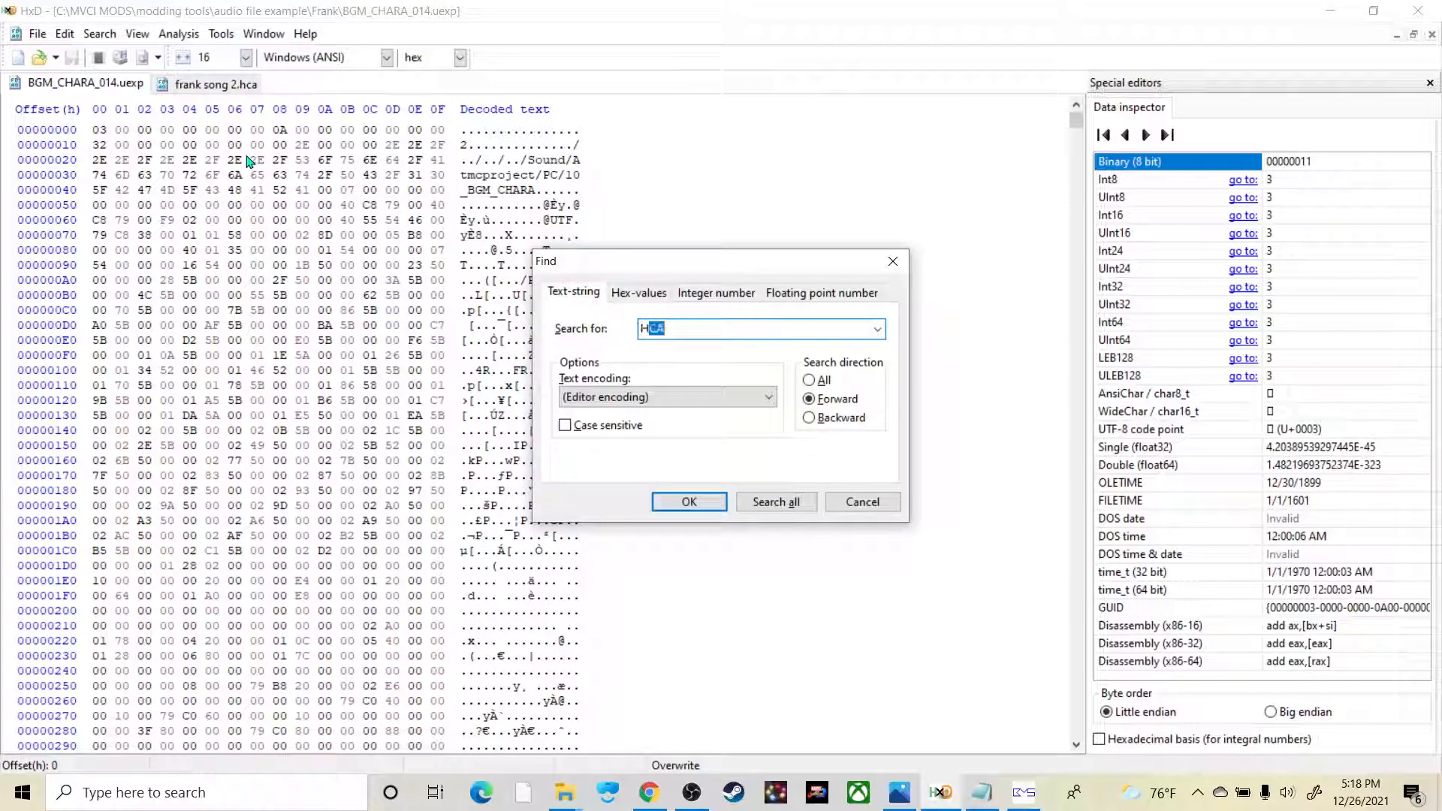
pyautogui.click(685, 502)
# Step: Check the offset where HCA begins in BGM_CHARA_014.uexp and record it as E4B on the HCA line in Notepad
pyautogui.click(542, 430)
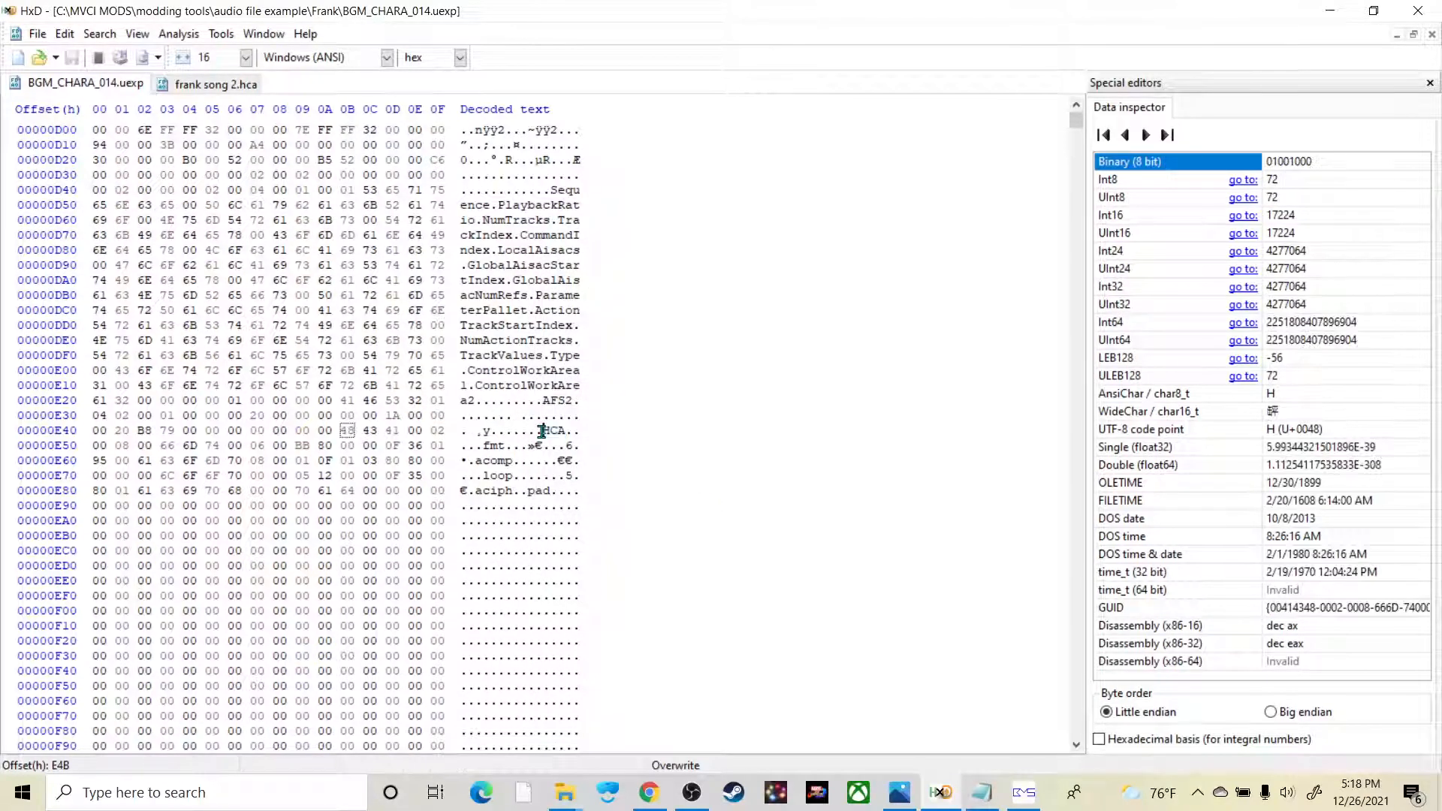
pyautogui.rightClick(542, 430)
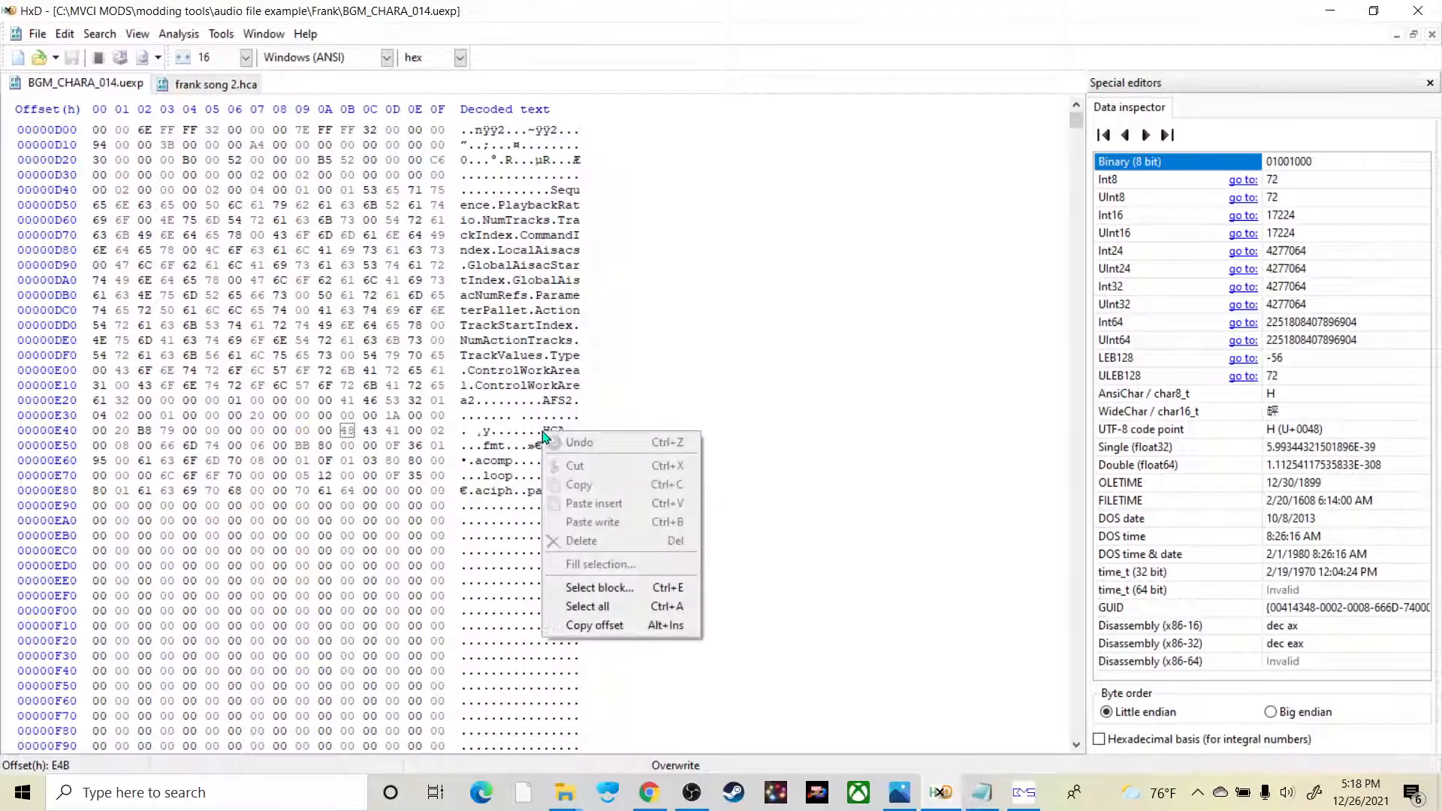
pyautogui.click(599, 588)
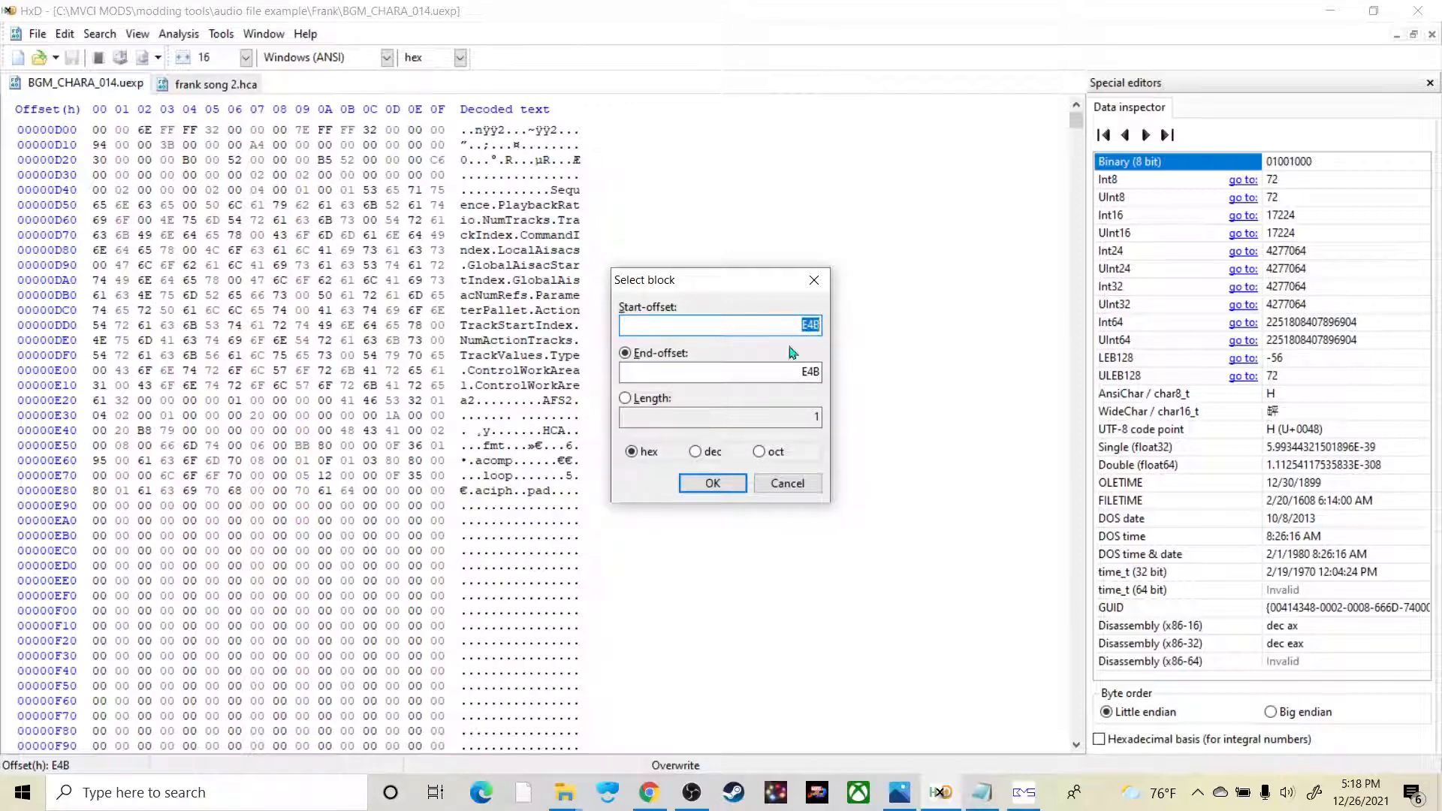
pyautogui.click(982, 792)
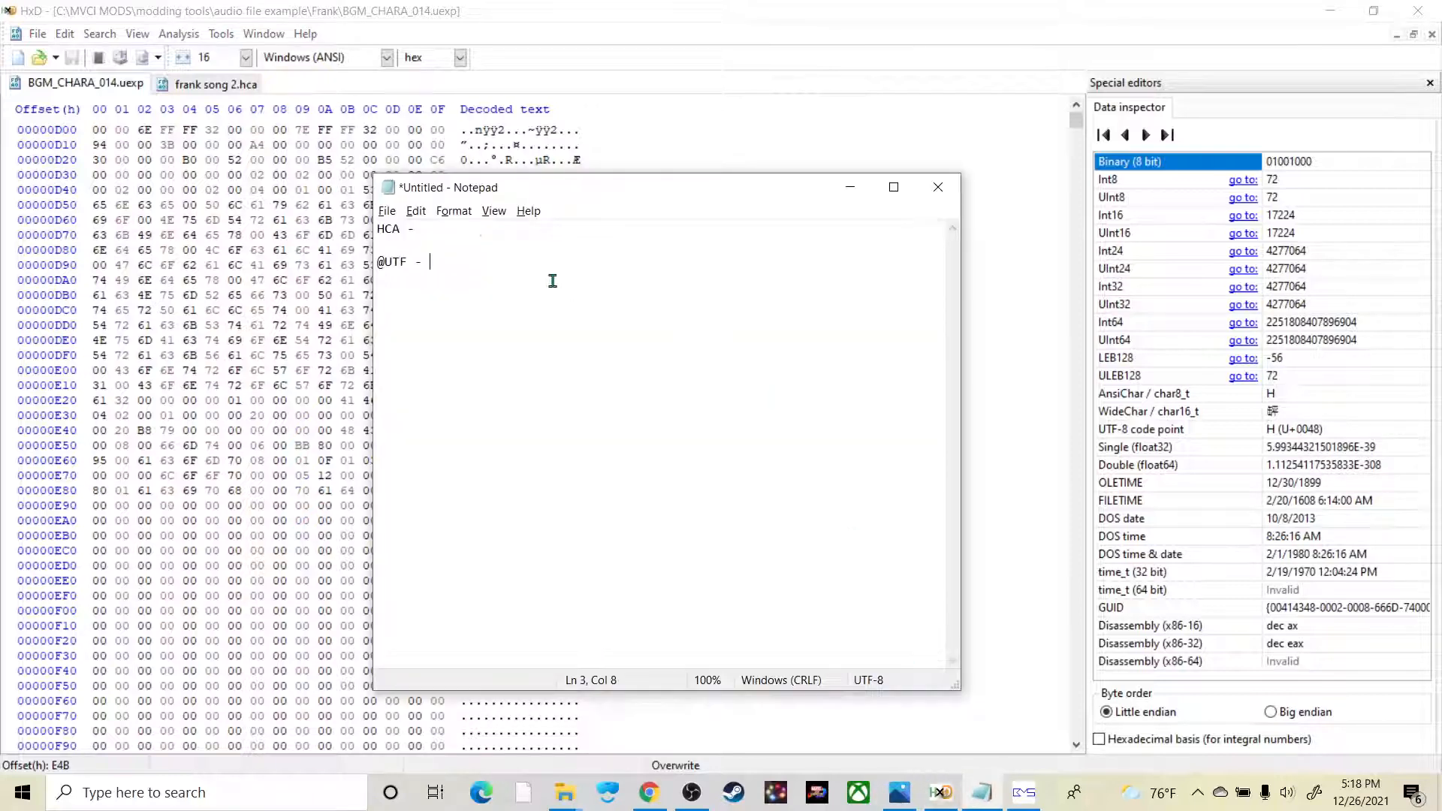
pyautogui.write('e4b')
pyautogui.press('BackSpace')
pyautogui.press('capslock')
pyautogui.write('E4B')
pyautogui.press('capslock')
pyautogui.hotkey('alt', 'Tab')
pyautogui.hotkey('ctrl', 'e')
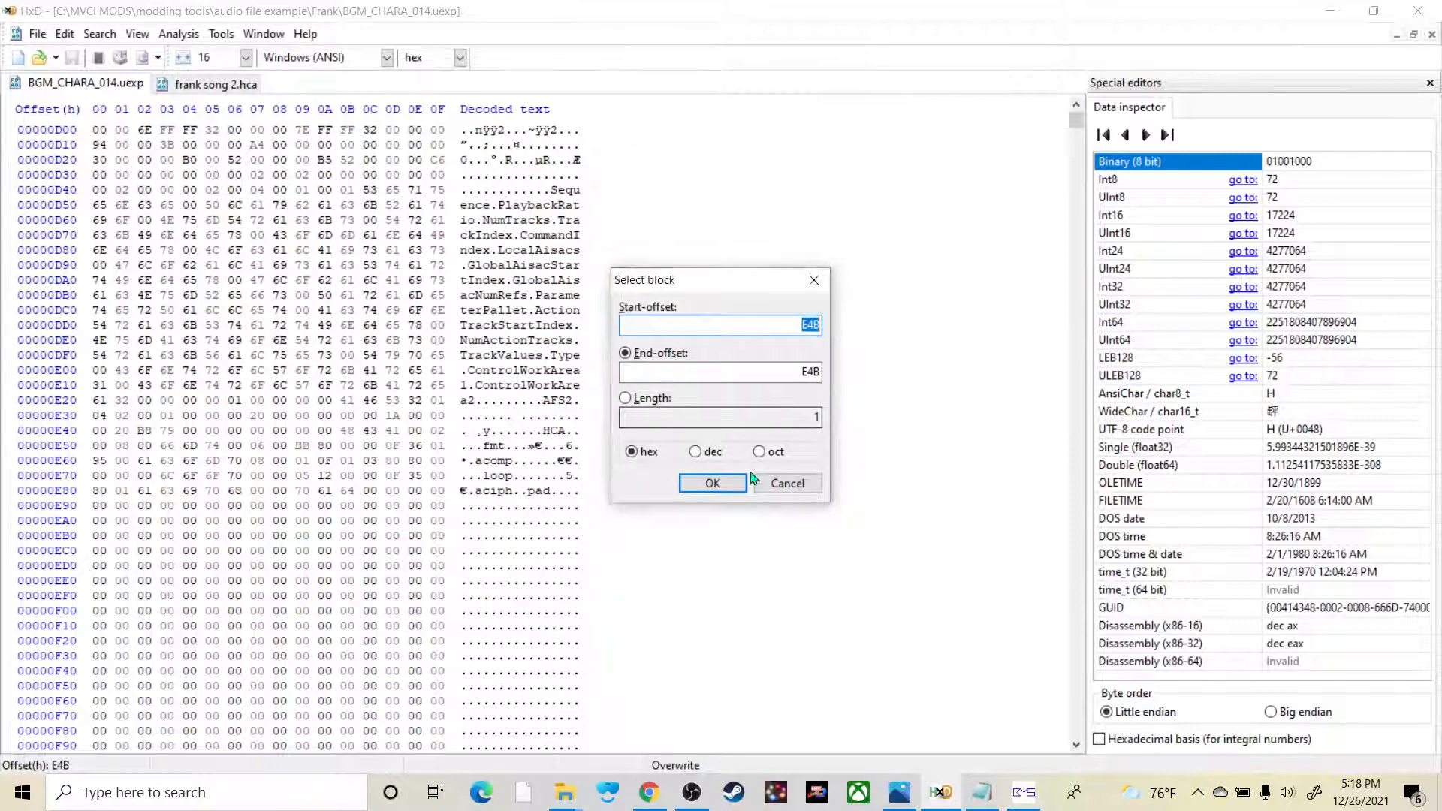
pyautogui.press('Return')
pyautogui.rightClick(546, 432)
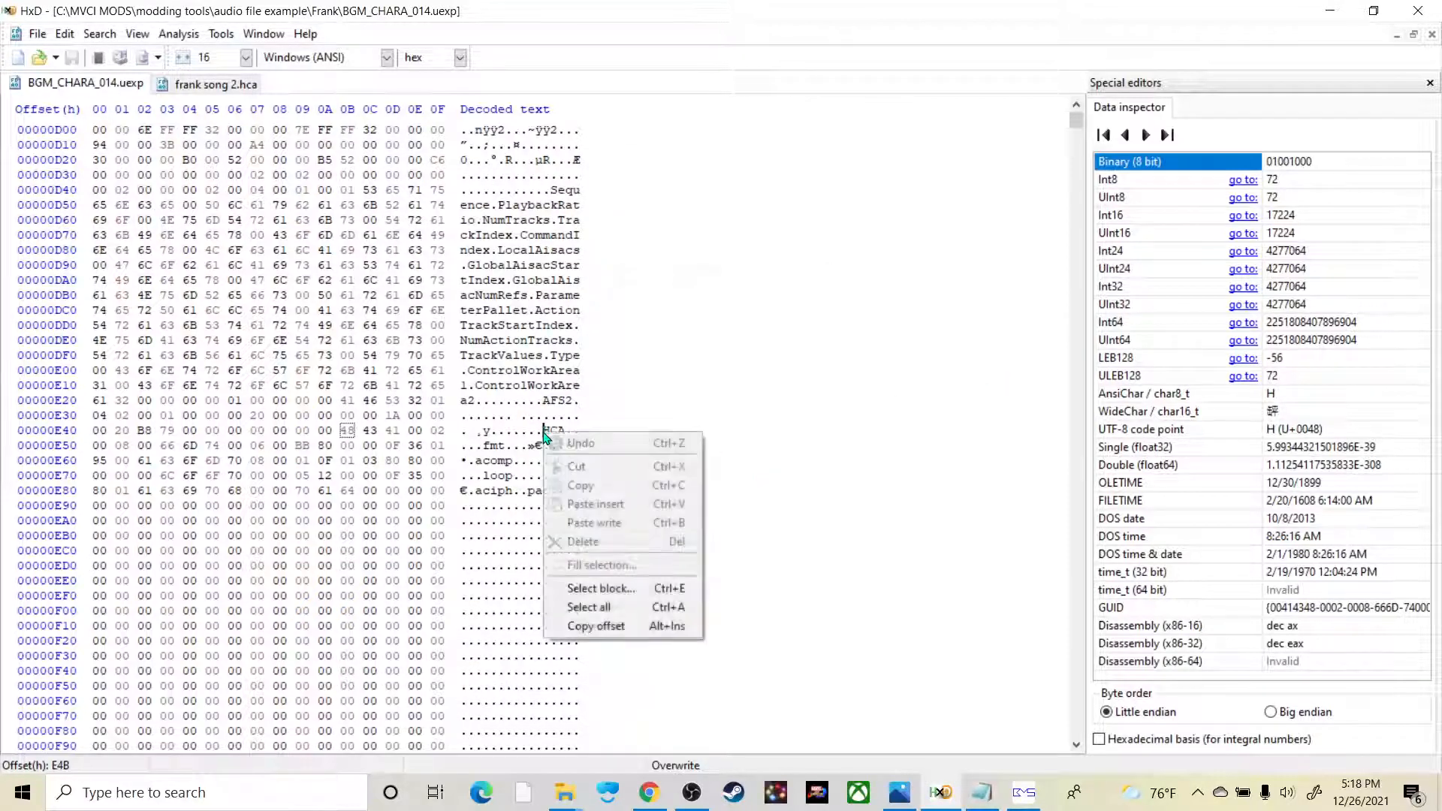
pyautogui.press('Escape')
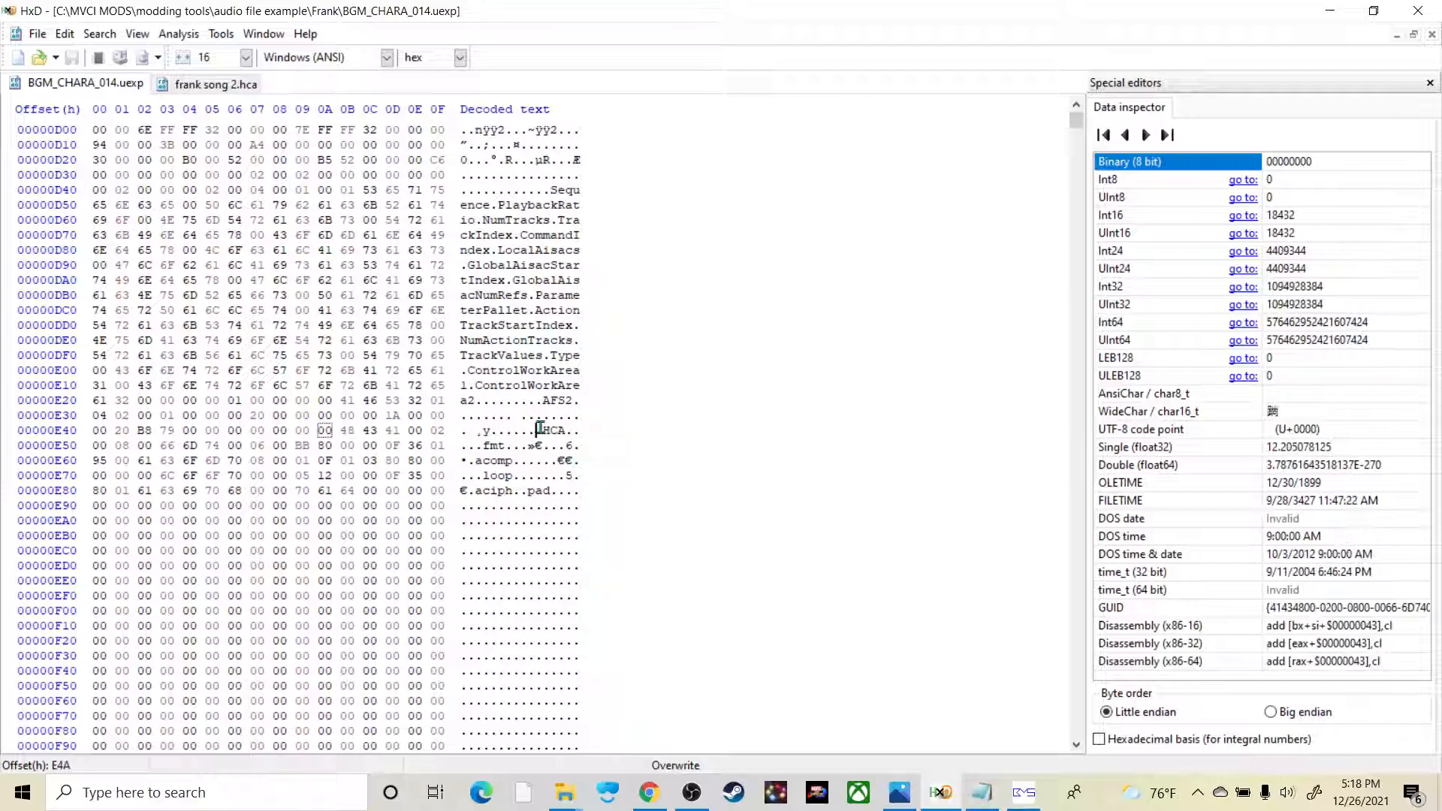
pyautogui.hotkey('ctrl', 'f')
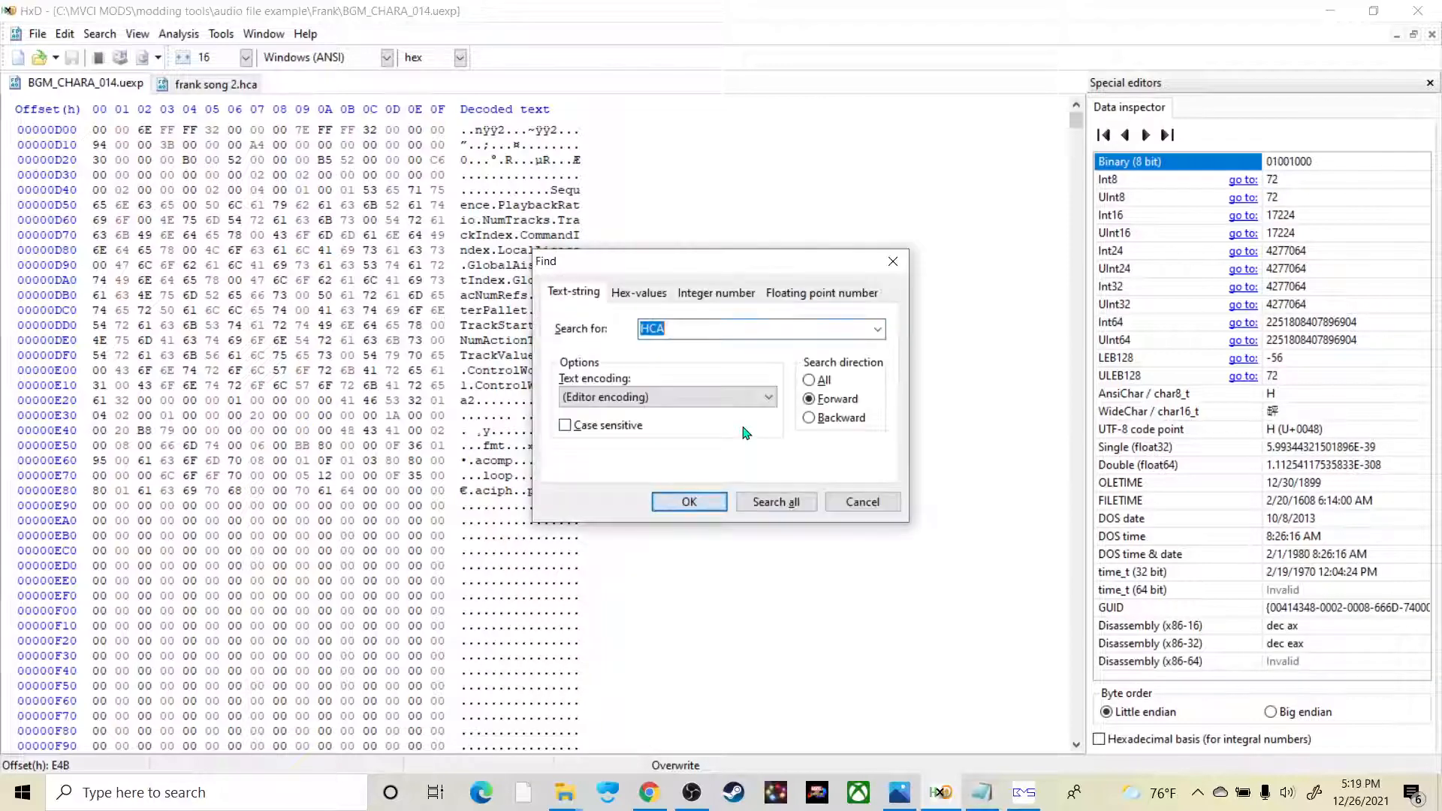
pyautogui.write('@UTF')
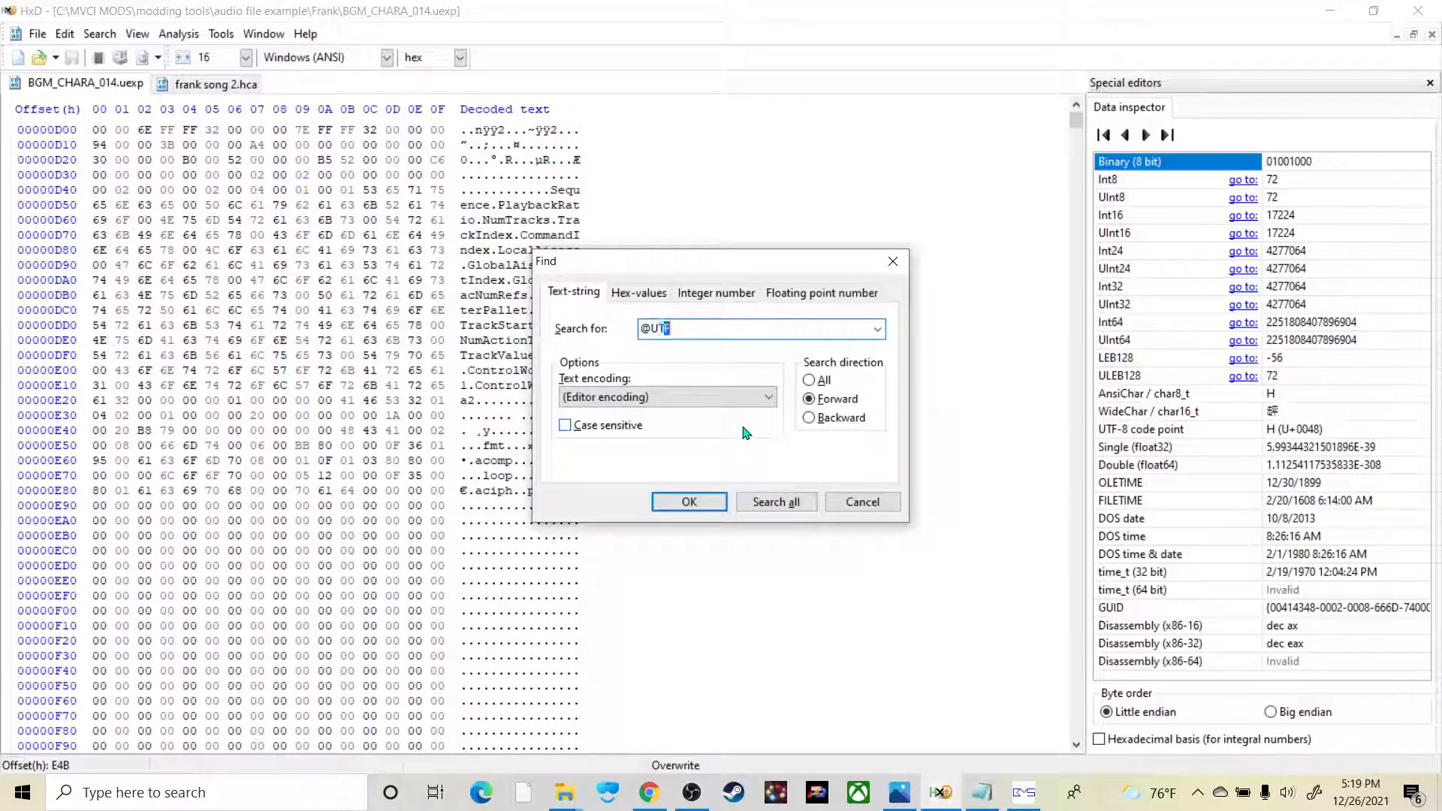
pyautogui.click(699, 501)
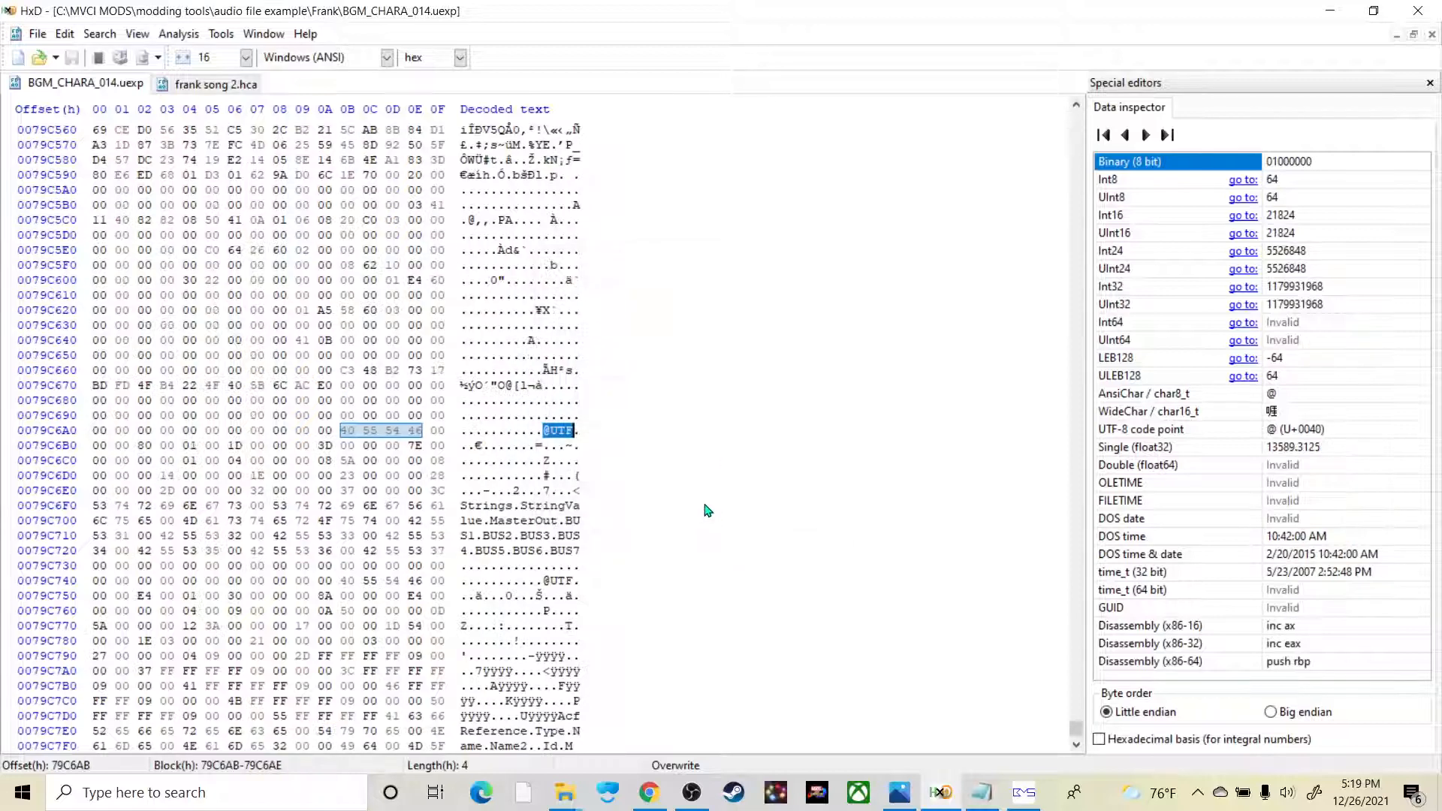
pyautogui.click(546, 433)
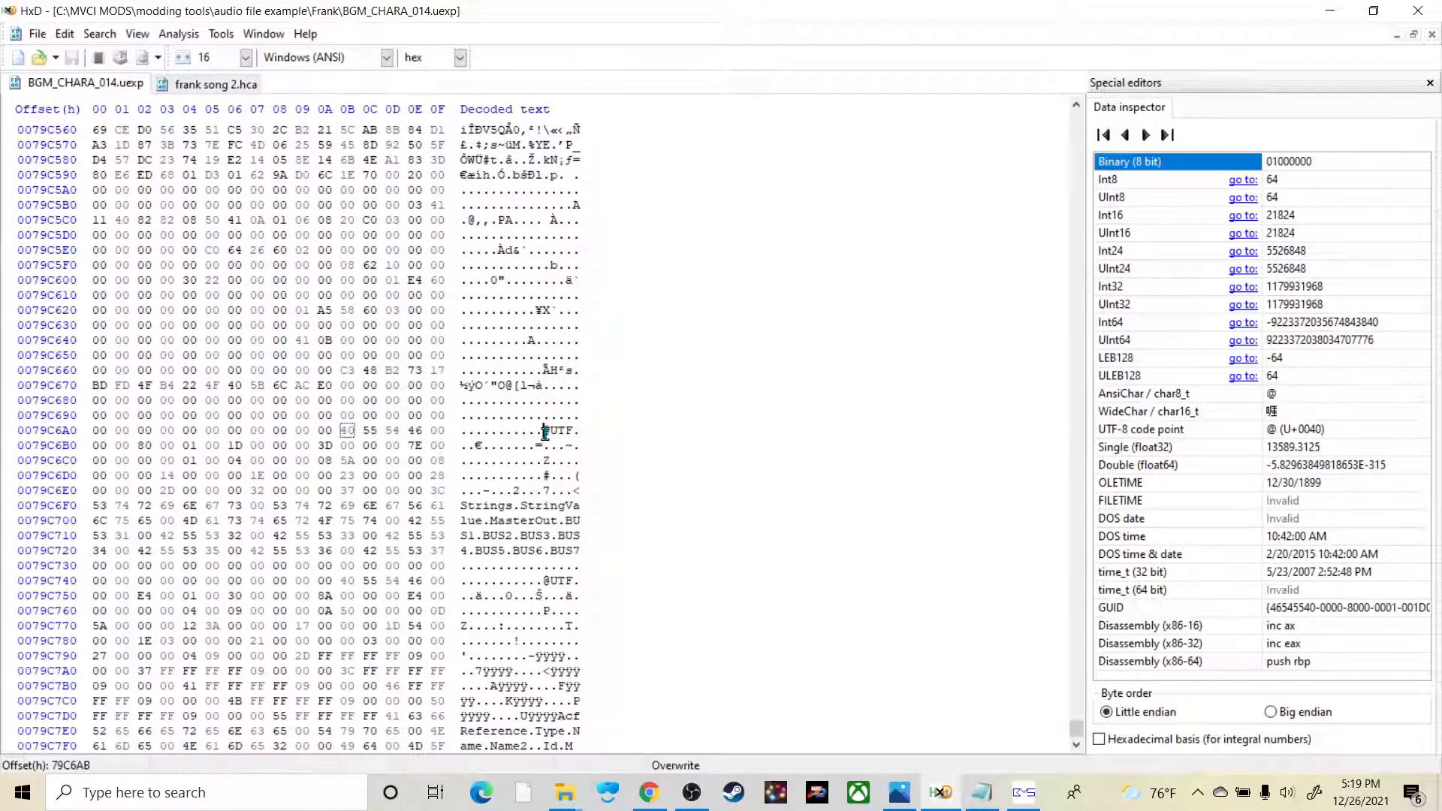
pyautogui.rightClick(542, 433)
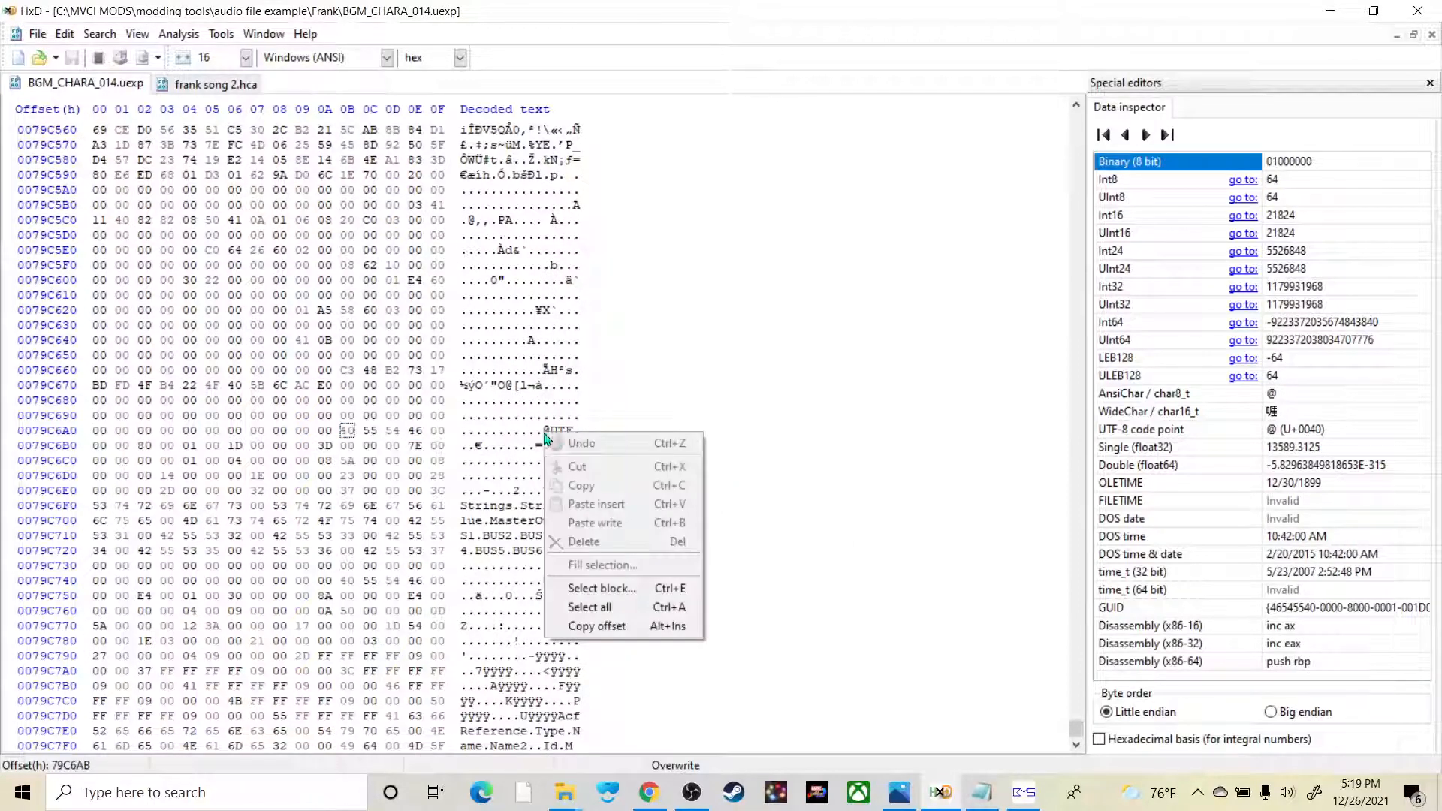
pyautogui.click(637, 589)
pyautogui.click(818, 373)
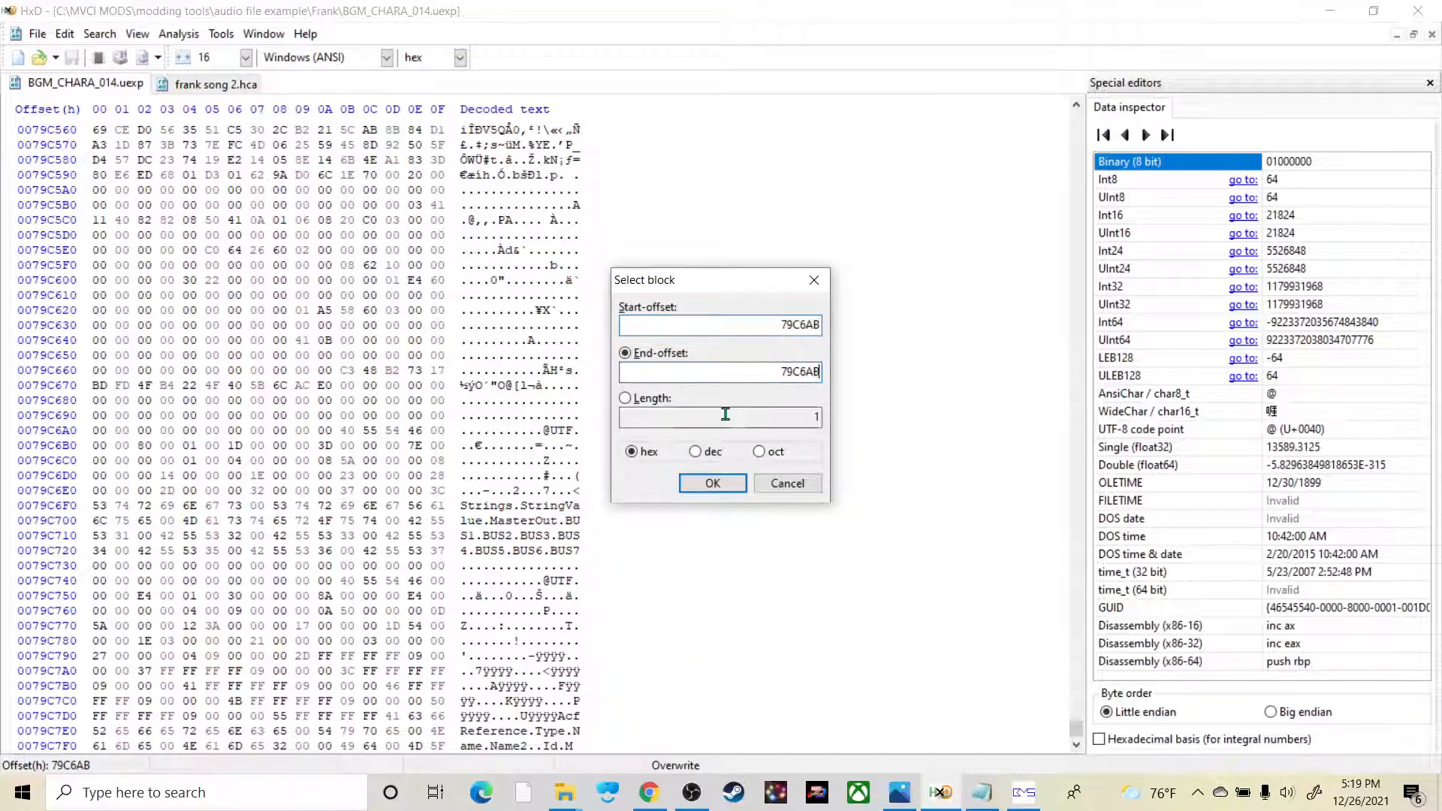
pyautogui.hotkey('ctrl', 'a')
pyautogui.hotkey('ctrl', 'c')
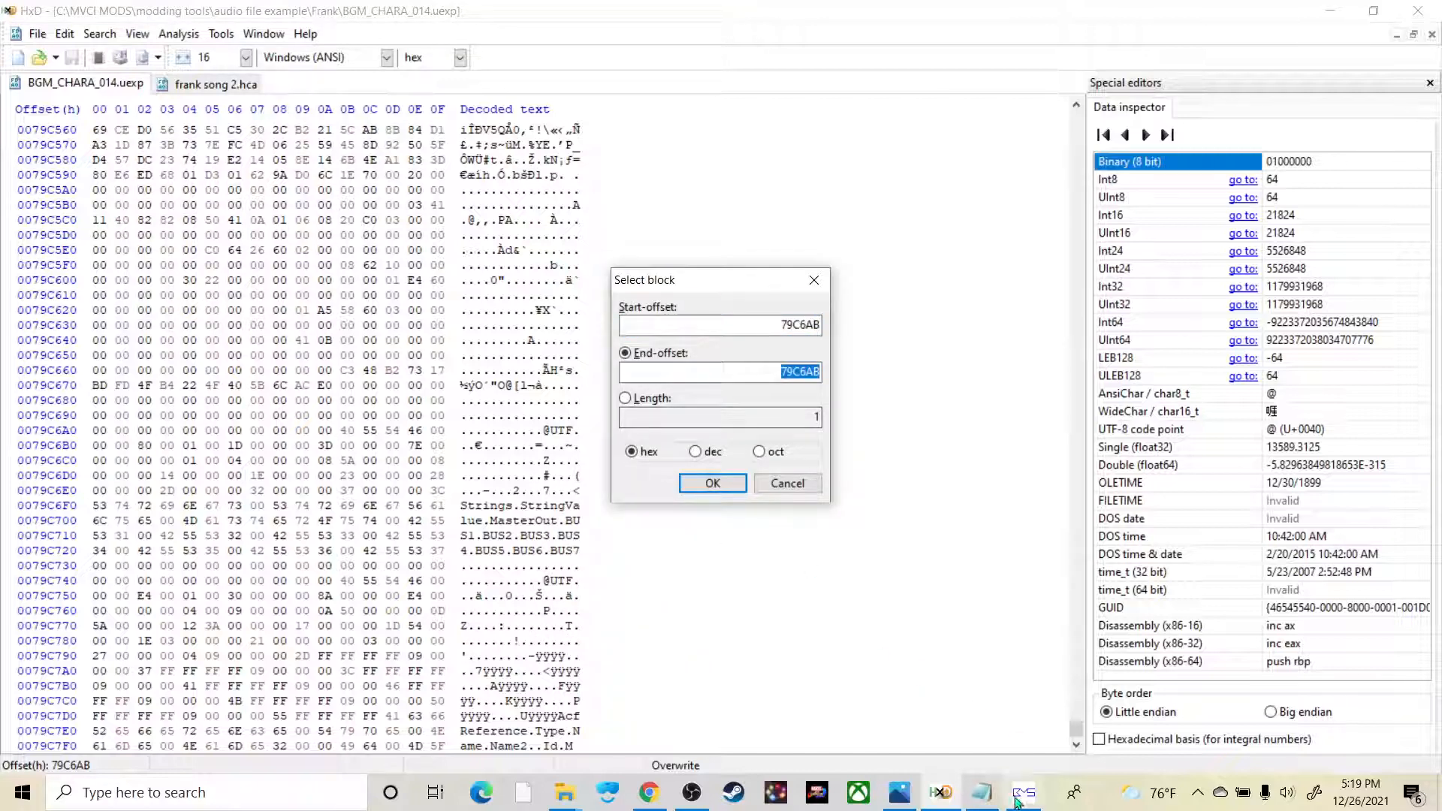
pyautogui.click(982, 792)
pyautogui.hotkey('ctrl', 'v')
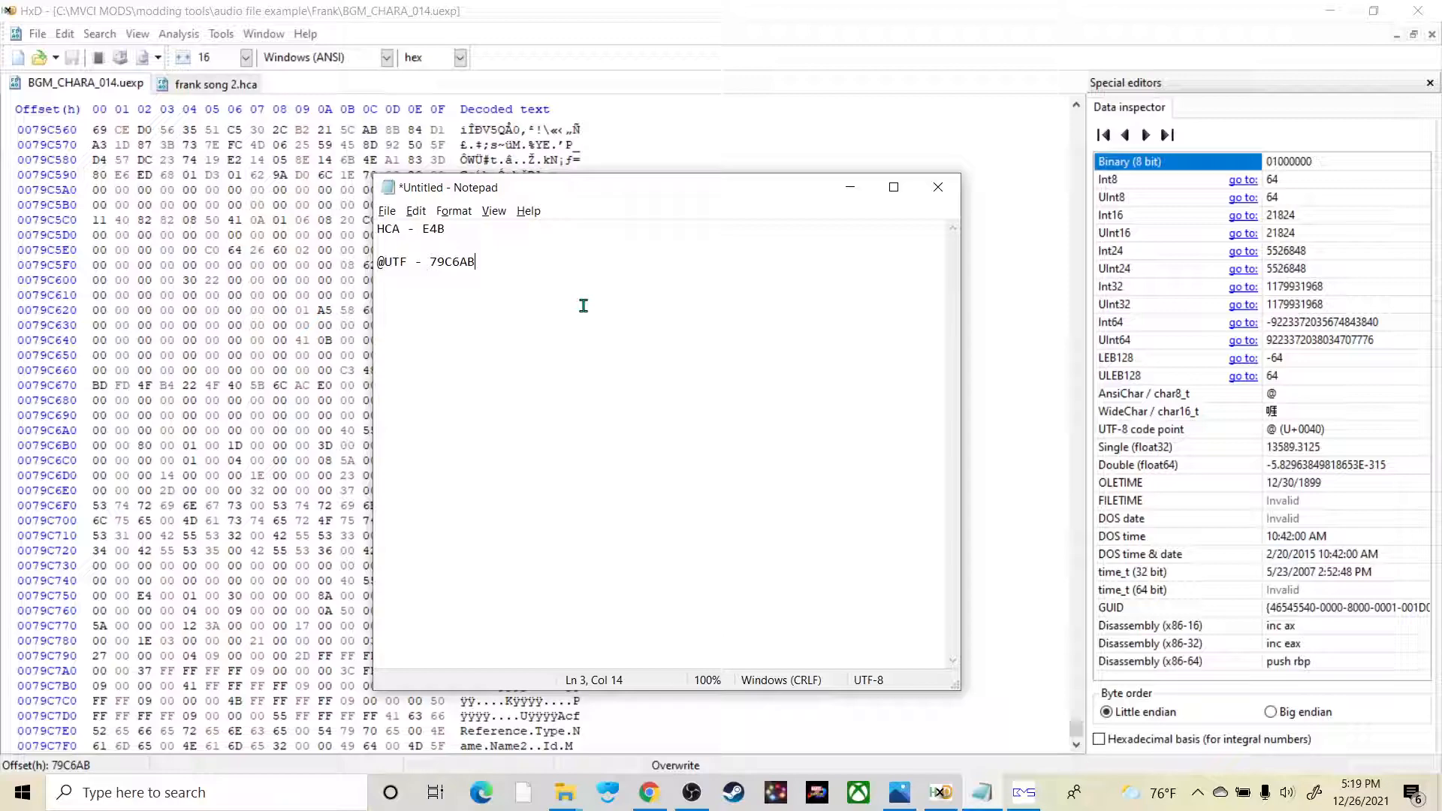
pyautogui.click(363, 376)
pyautogui.click(785, 482)
pyautogui.scroll(5, 435, 417)
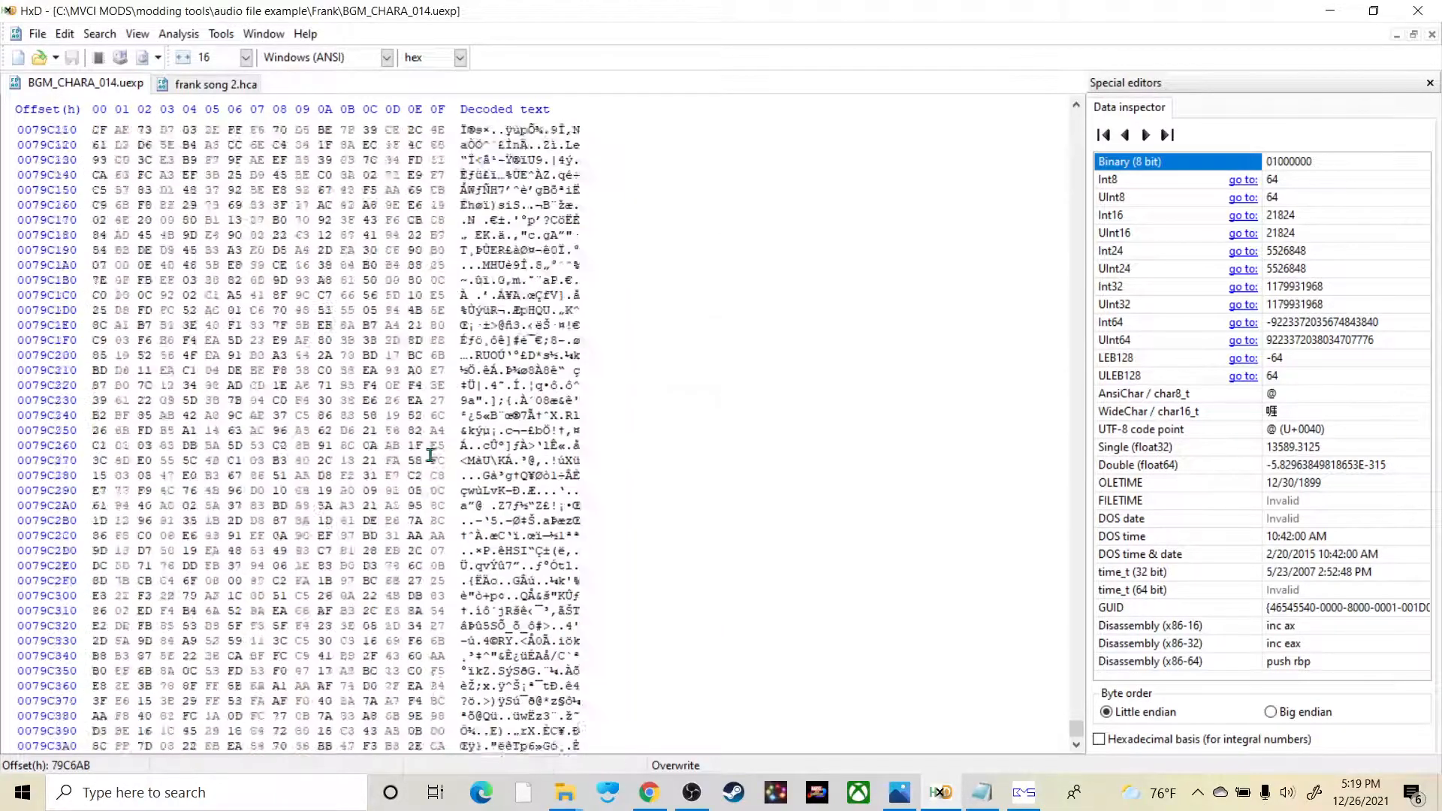
pyautogui.moveTo(1076, 727); pyautogui.dragTo(1023, 108)
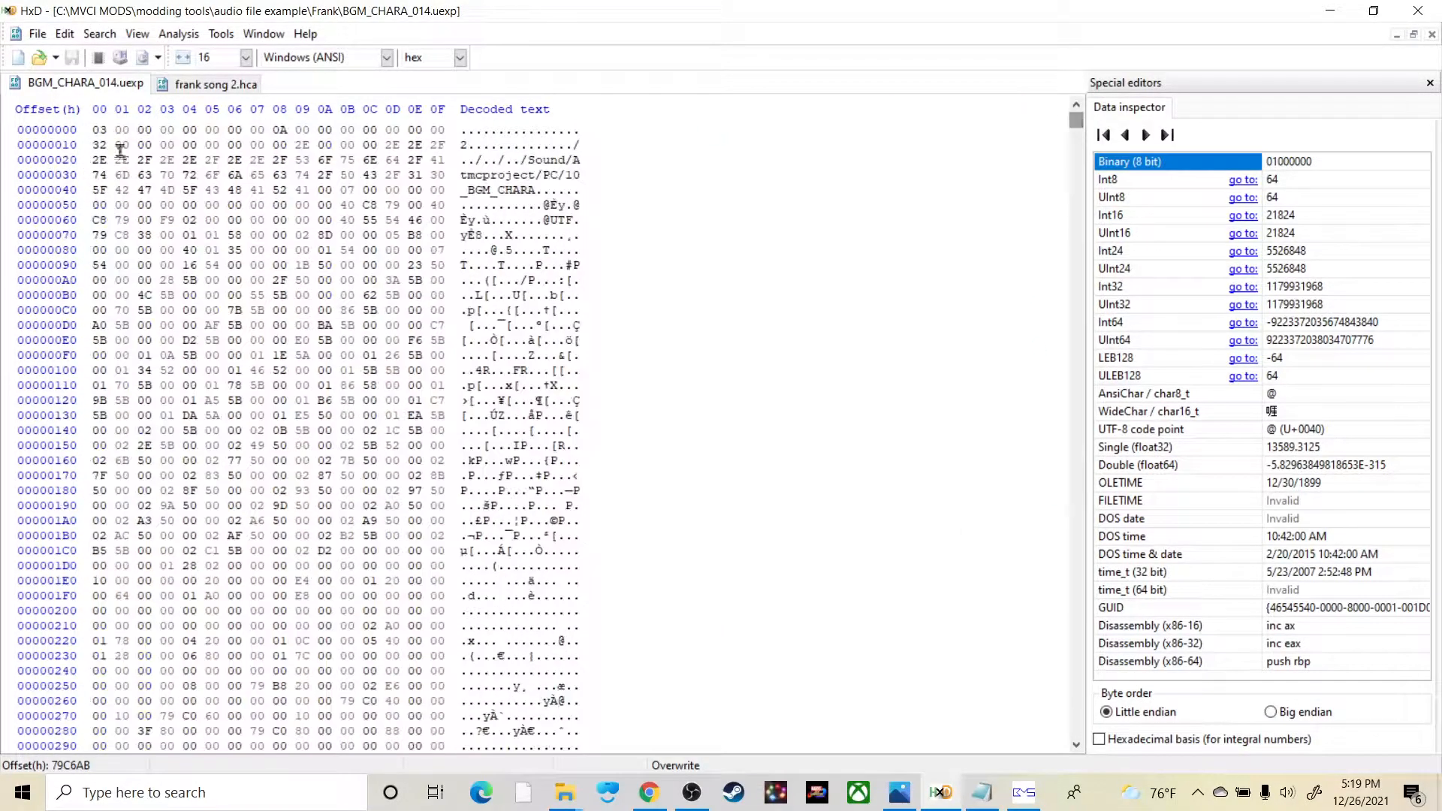
pyautogui.click(98, 129)
pyautogui.hotkey('ctrl', 'f')
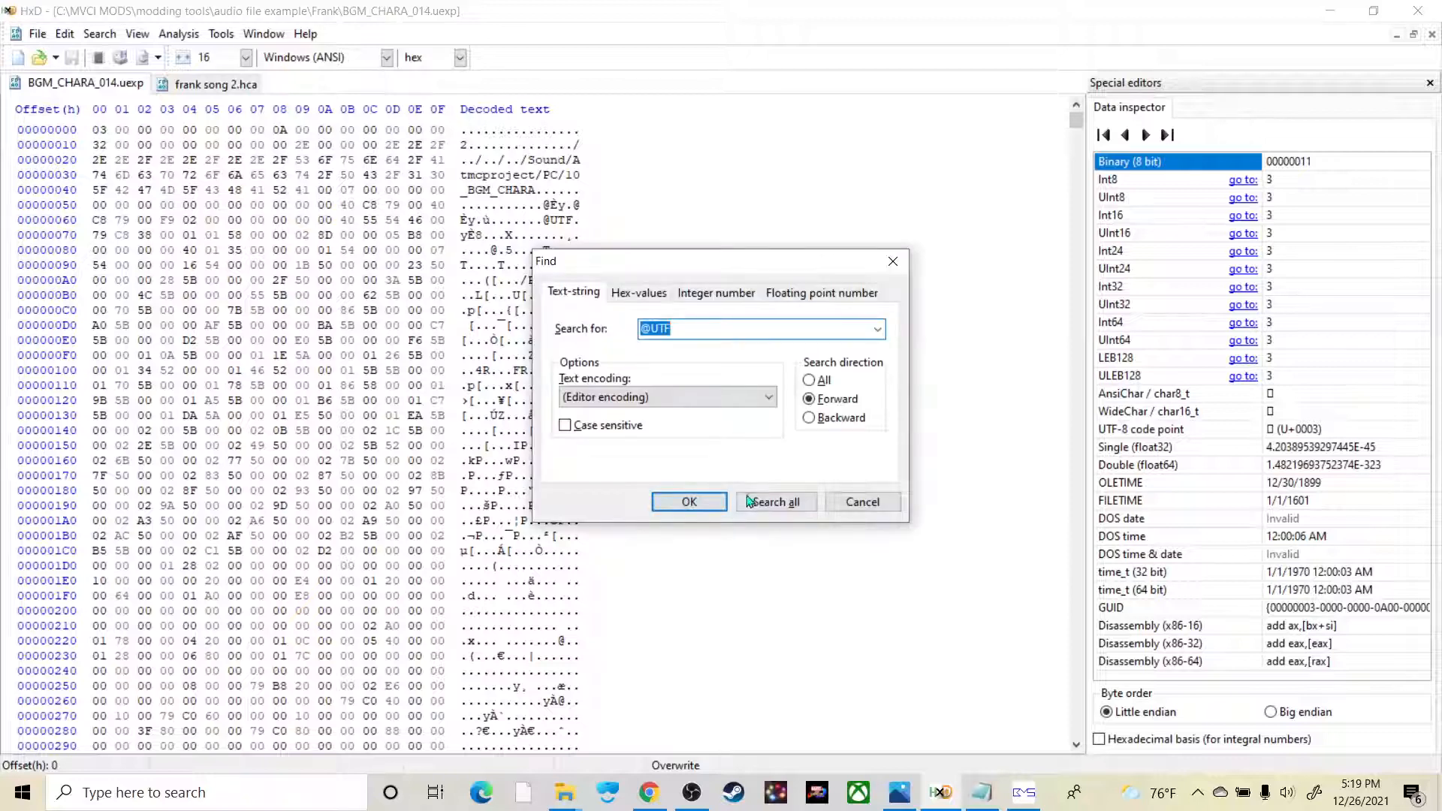
pyautogui.click(688, 502)
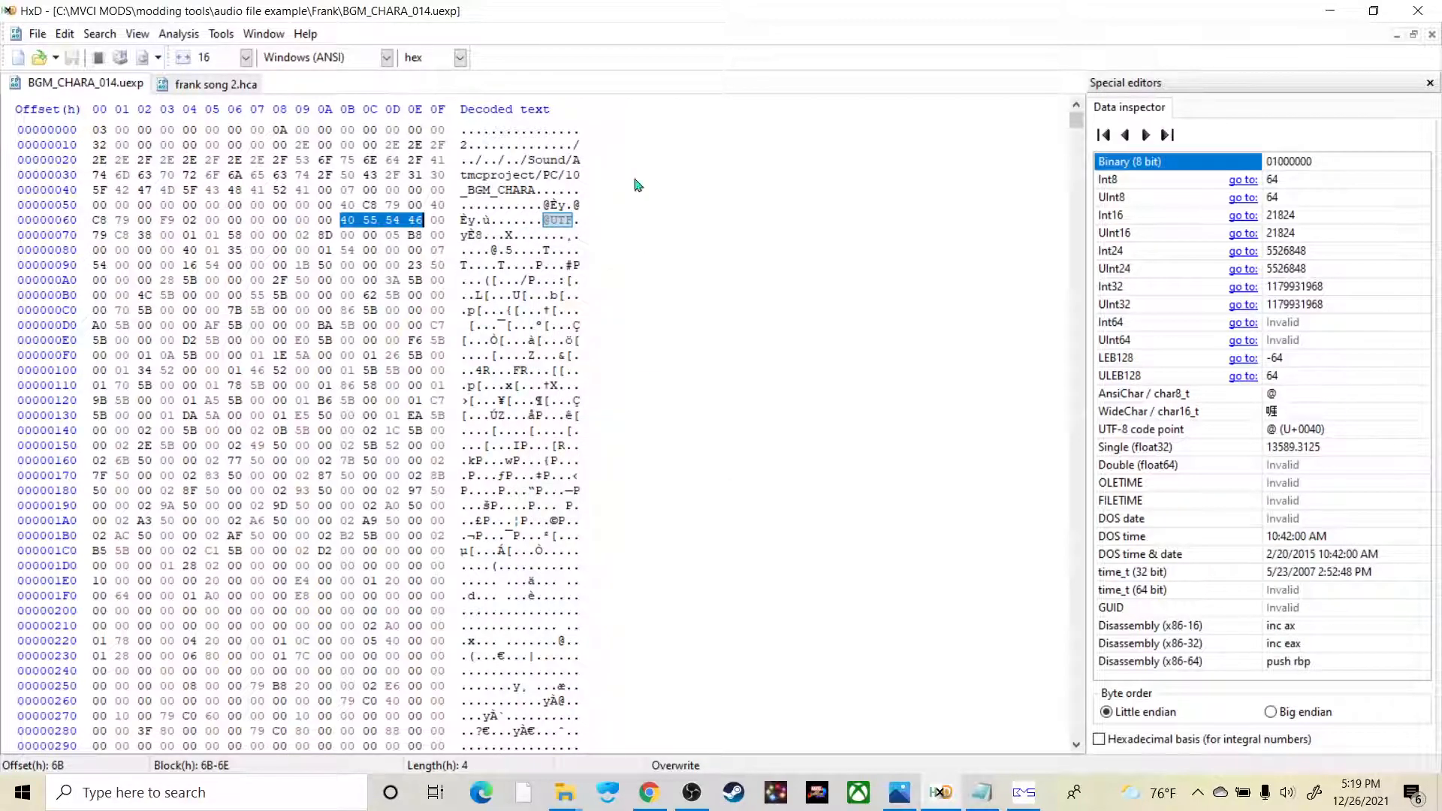
# Step: Search forward from the file's first byte for HCA, and set the block selection at the start of the match
pyautogui.click(98, 135)
pyautogui.hotkey('ctrl', 'f')
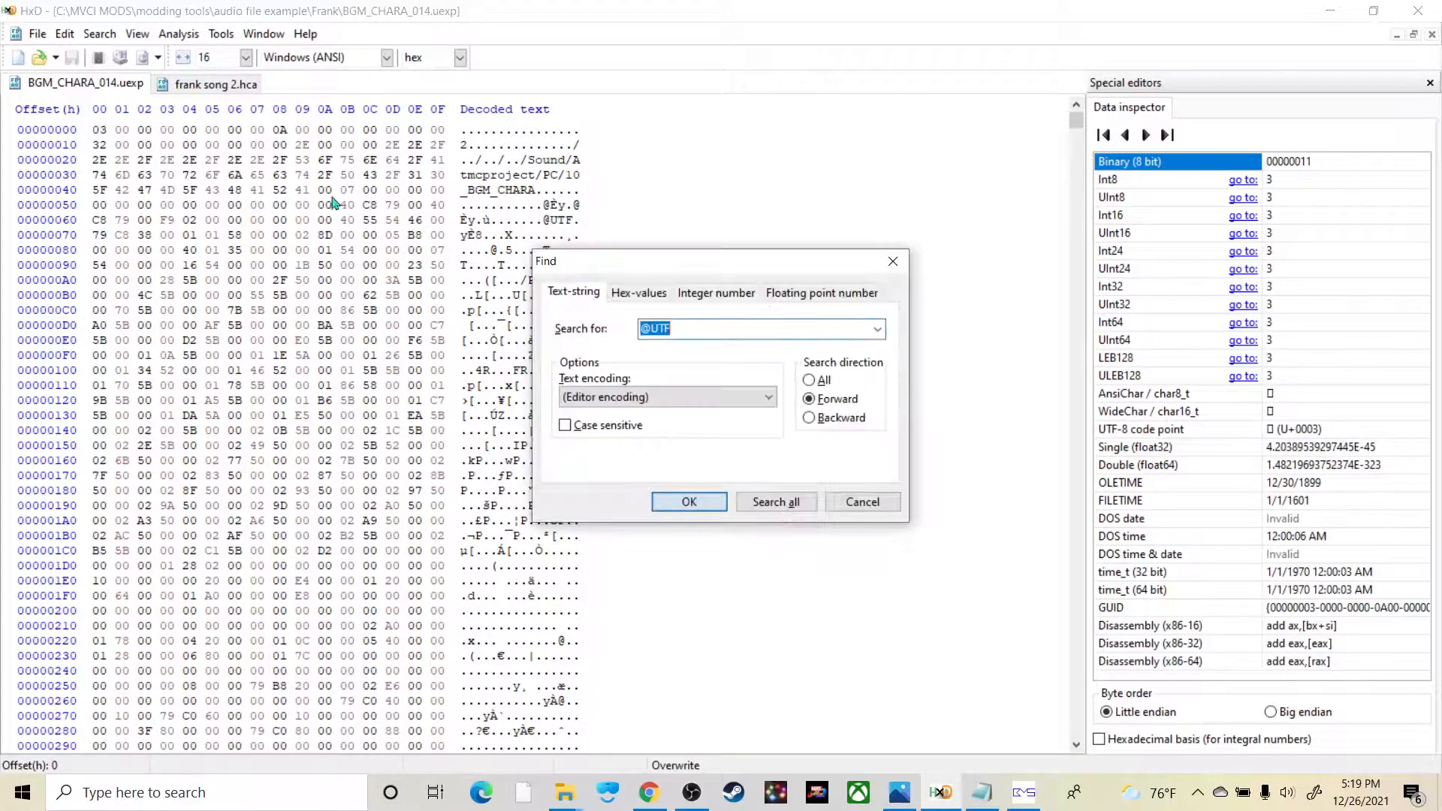
pyautogui.write('HCA')
pyautogui.press('Return')
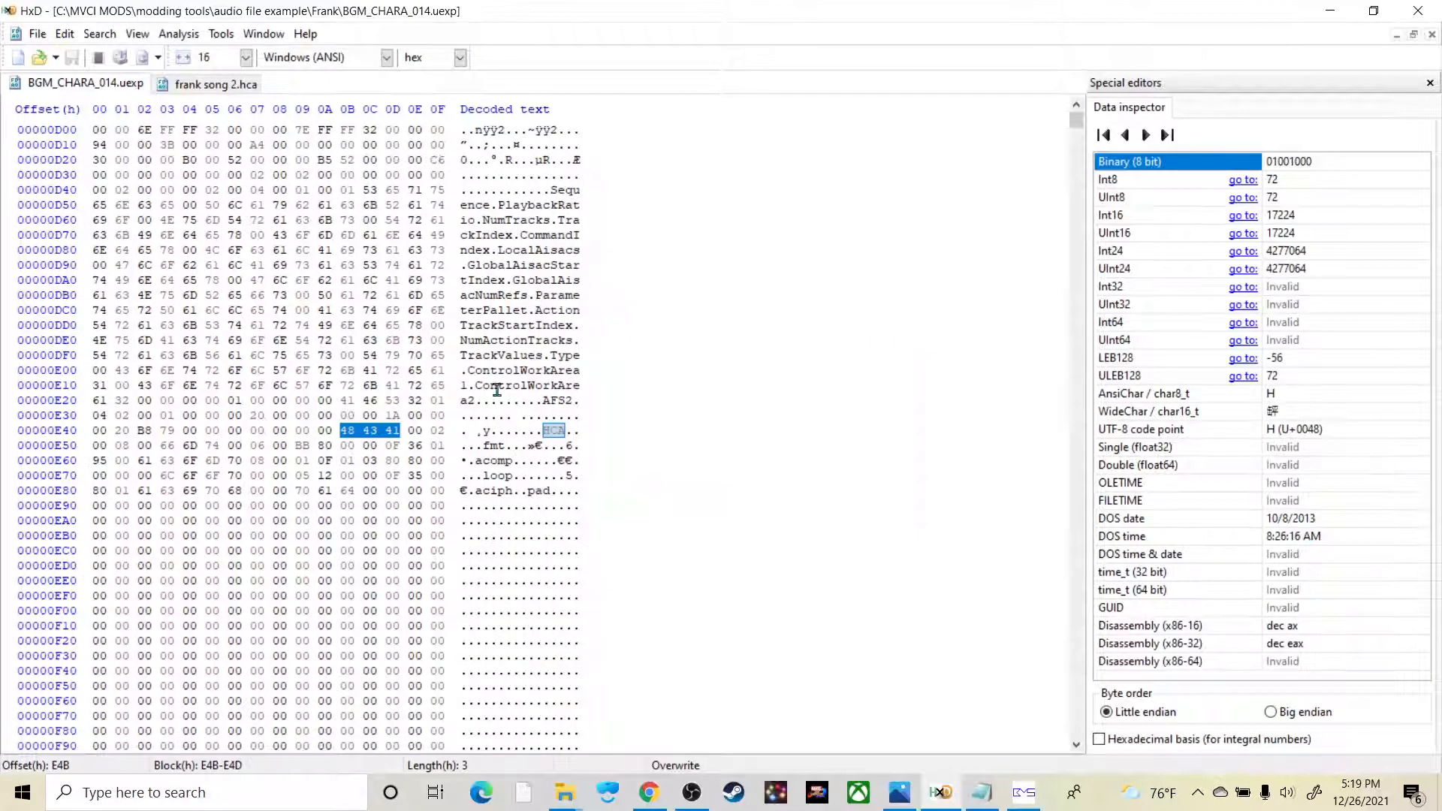
pyautogui.rightClick(543, 432)
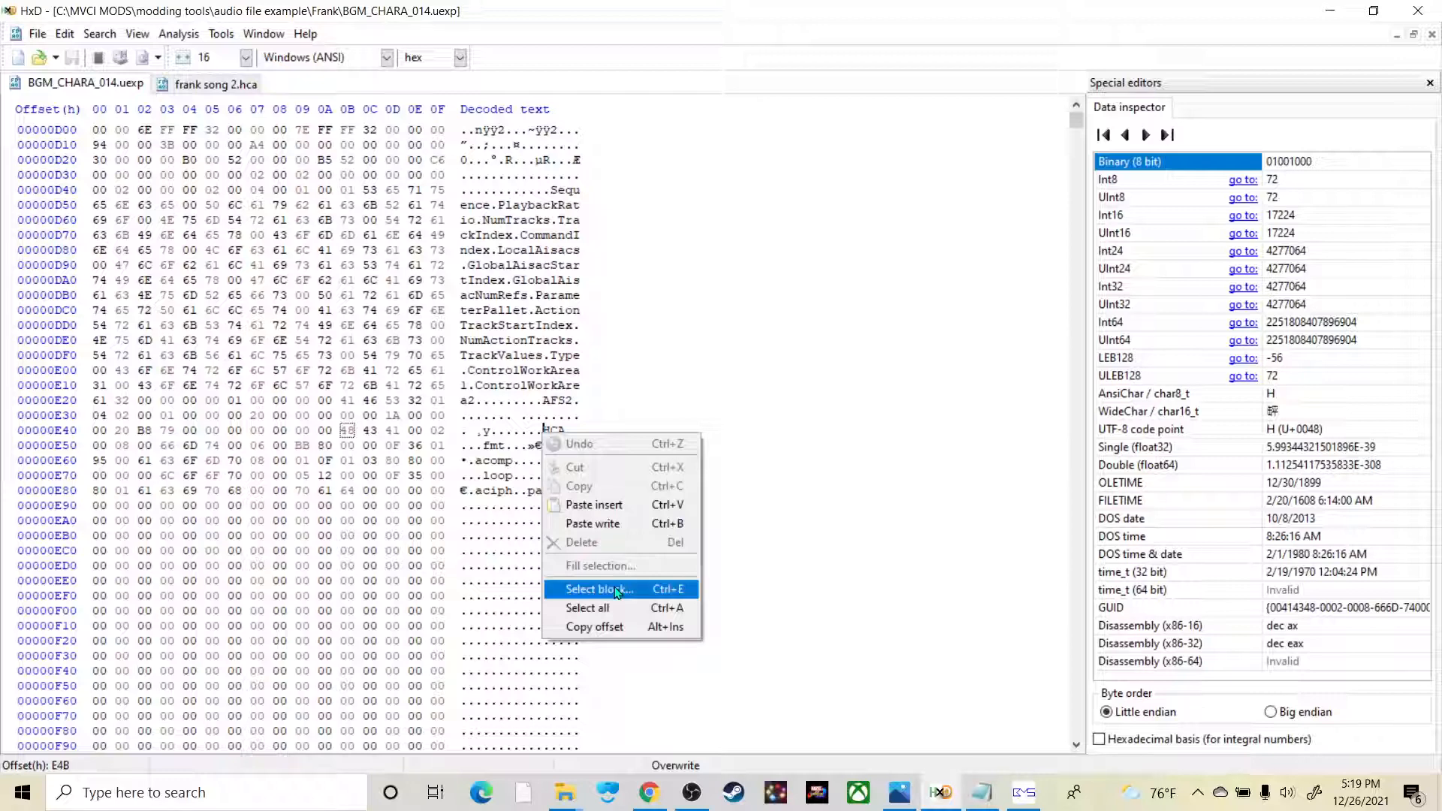
pyautogui.click(618, 586)
pyautogui.click(710, 483)
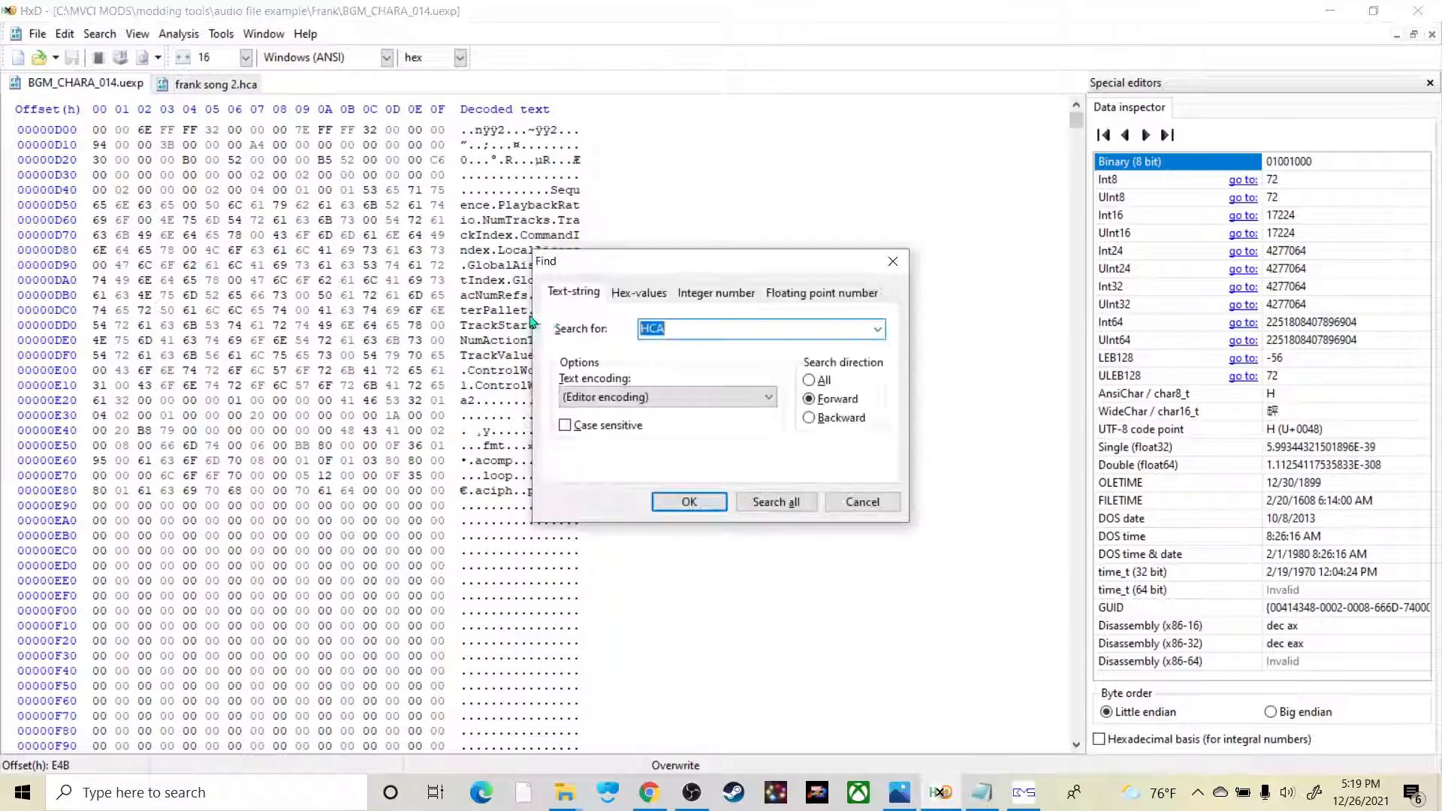
pyautogui.hotkey('ctrl', 'f')
pyautogui.write('@UTF')
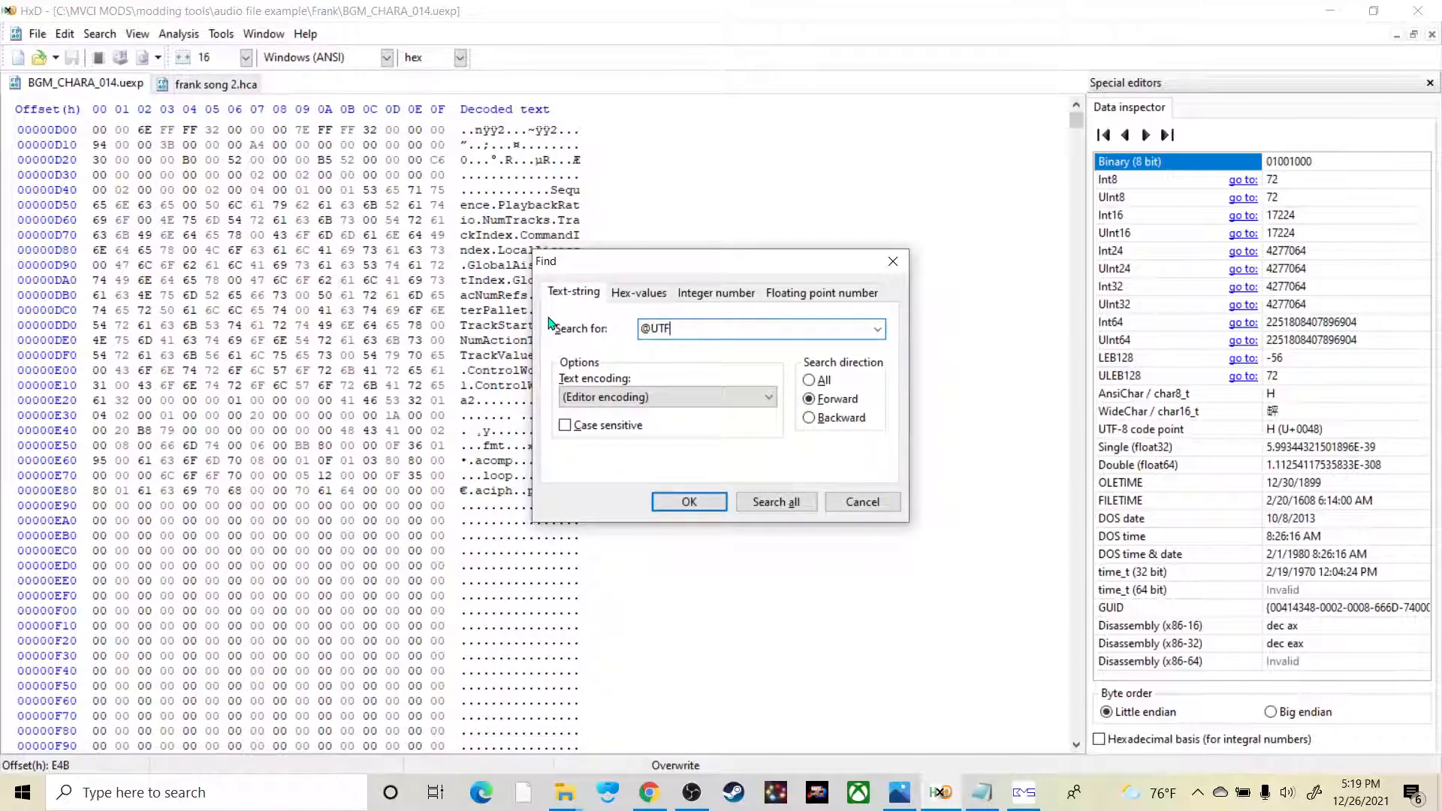
pyautogui.click(713, 509)
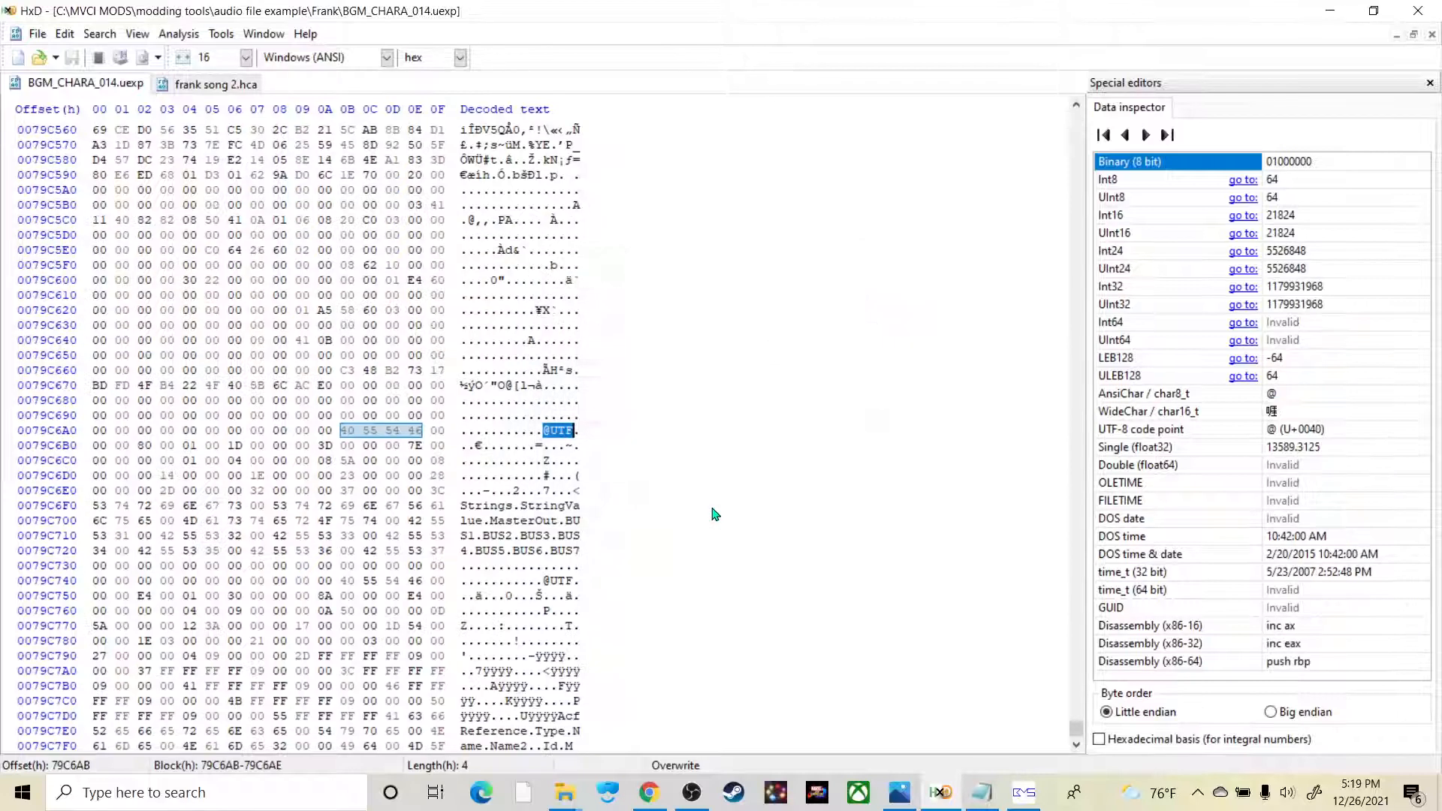
pyautogui.click(556, 438)
pyautogui.rightClick(556, 438)
pyautogui.click(637, 591)
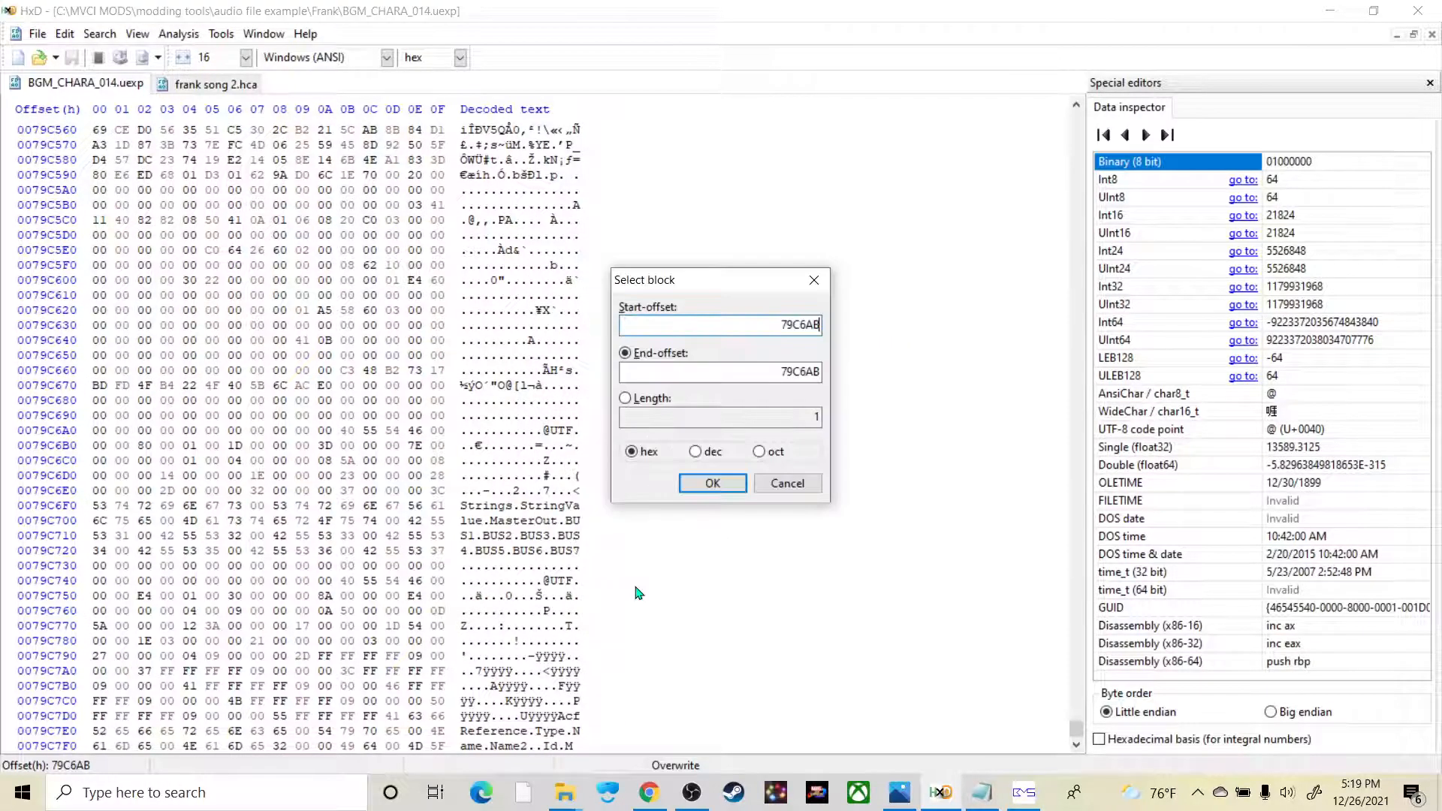
pyautogui.hotkey('alt', 'Tab')
pyautogui.hotkey('alt', 'Tab')
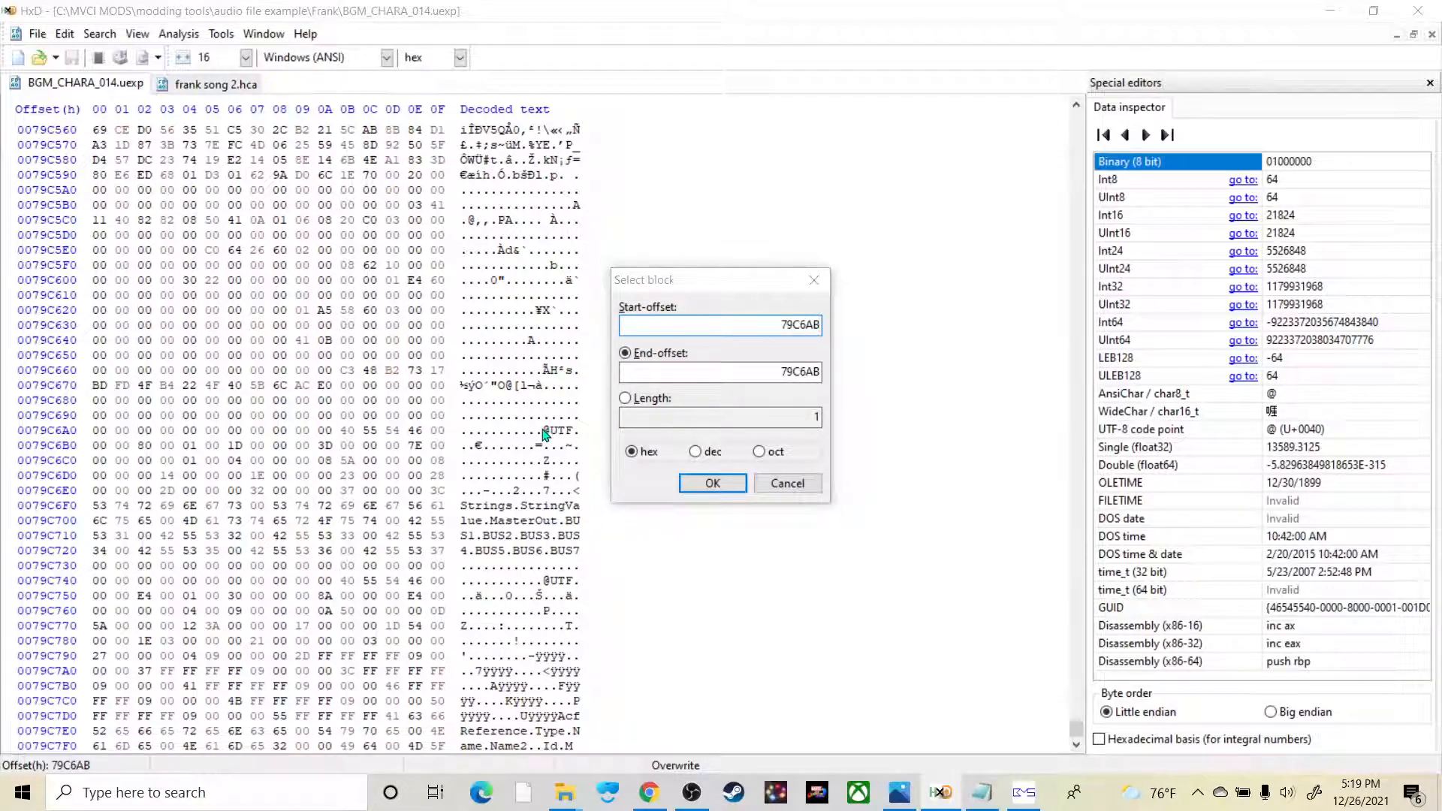
pyautogui.doubleClick(770, 325)
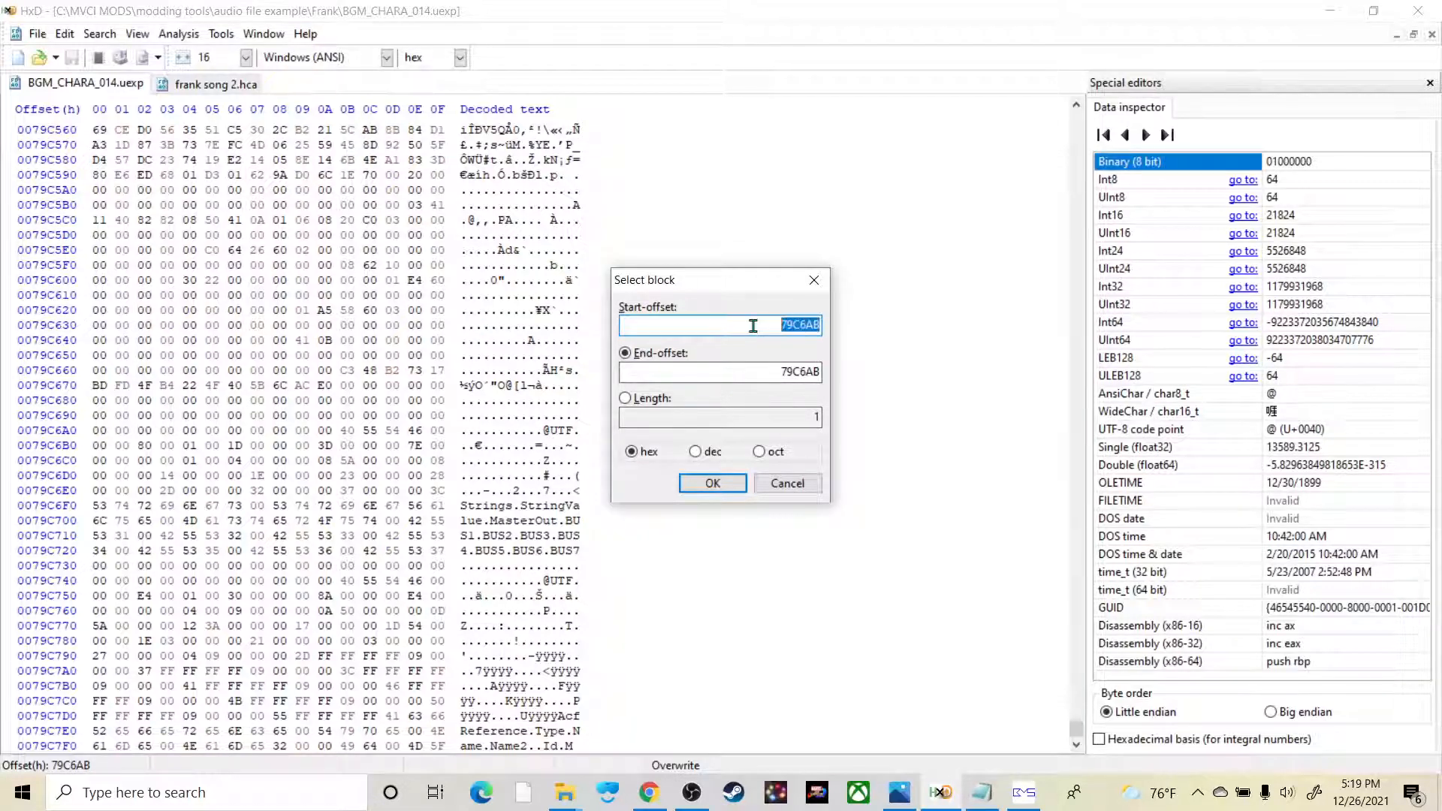
pyautogui.hotkey('alt', 'Tab')
pyautogui.hotkey('alt', 'Tab')
pyautogui.write('8')
pyautogui.click(732, 486)
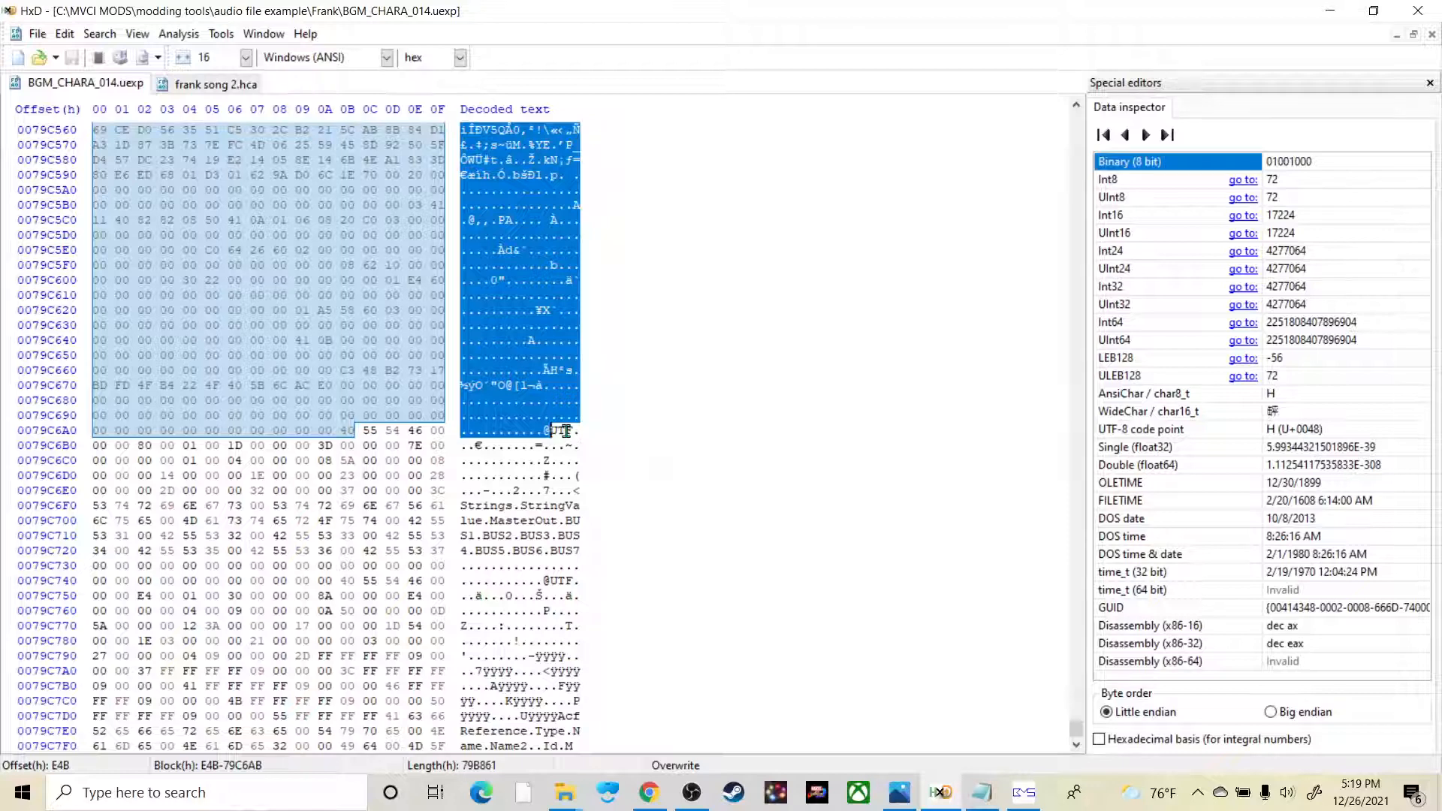
pyautogui.moveTo(567, 431)
pyautogui.mouseDown()
pyautogui.moveTo(530, 431)
pyautogui.moveTo(567, 431)
pyautogui.moveTo(545, 431)
pyautogui.mouseUp()
# Step: Select and copy the entire contents of frank song 2.hca
pyautogui.click(216, 84)
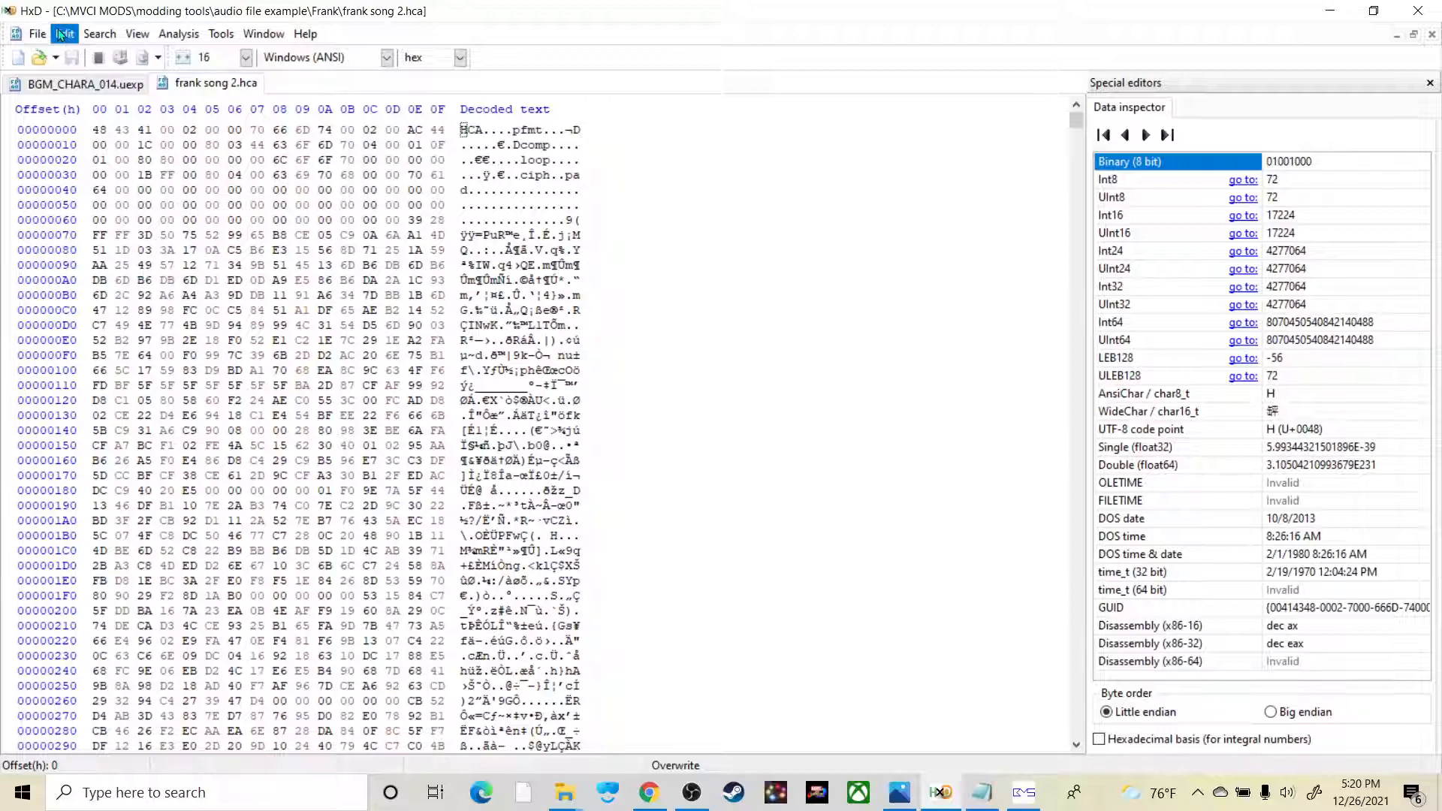
pyautogui.click(64, 33)
pyautogui.click(327, 192)
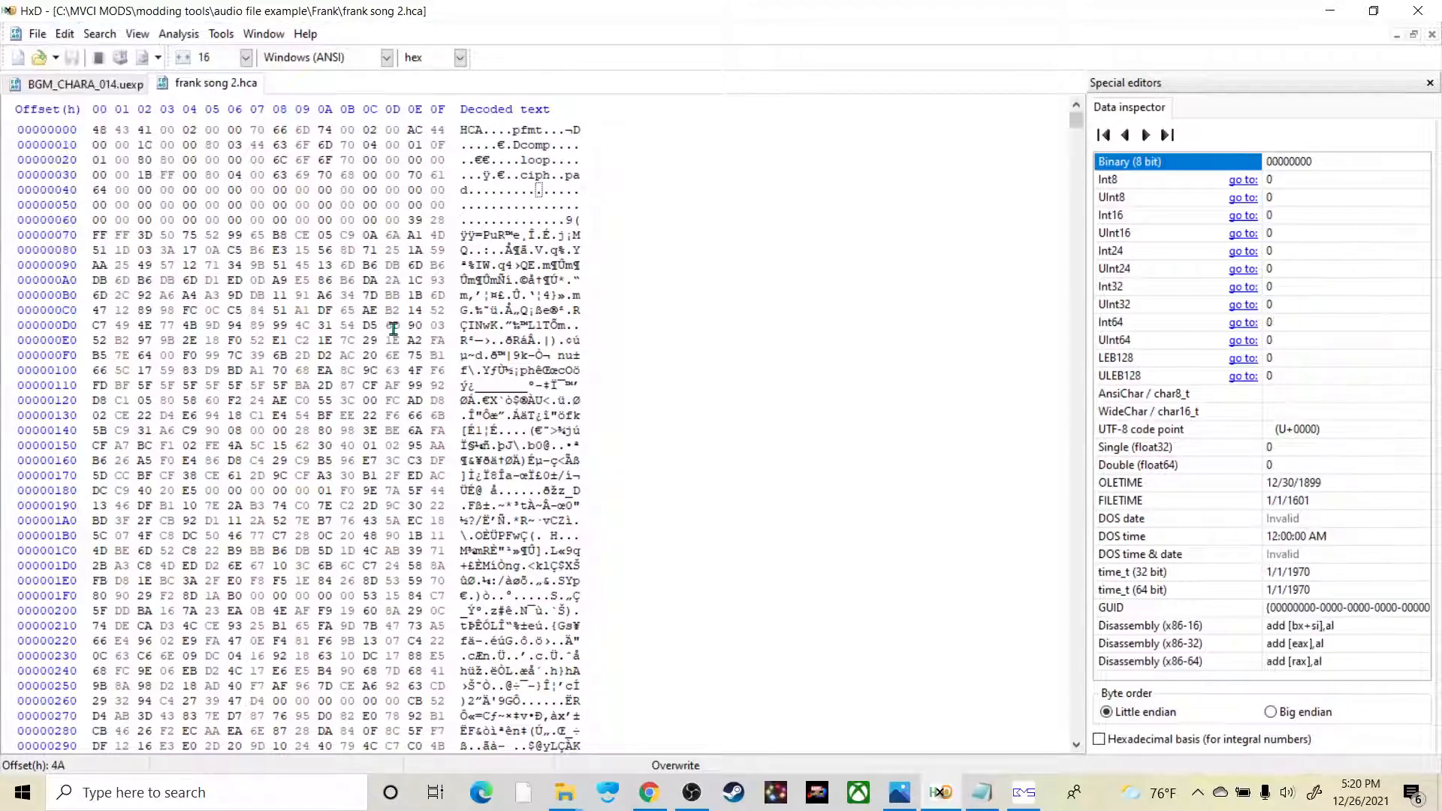
pyautogui.hotkey('ctrl', 'a')
pyautogui.click(64, 34)
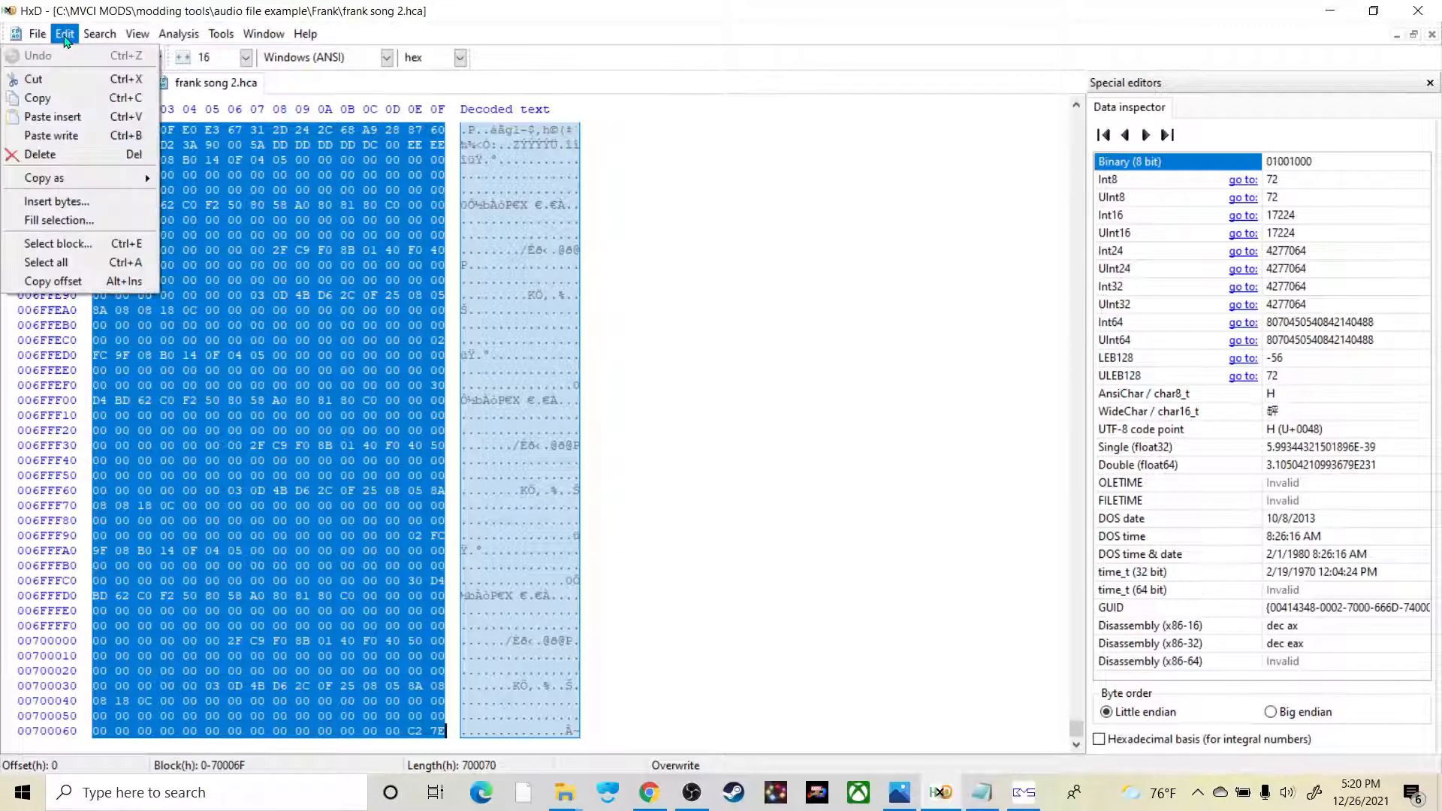
pyautogui.click(59, 98)
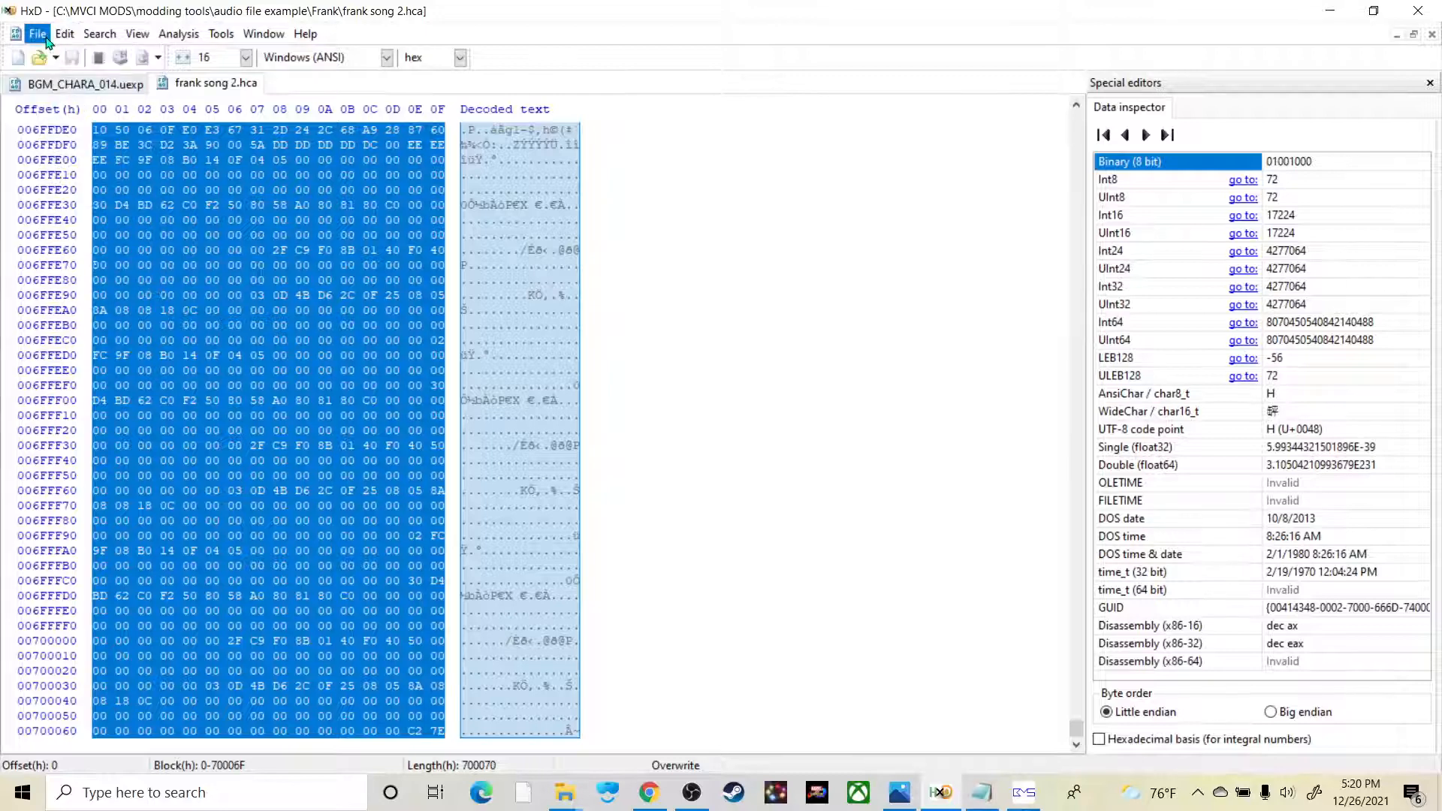
# Step: Overwrite the selected block in BGM_CHARA_014.uexp with the copied frank song 2.hca data using Paste write
pyautogui.click(82, 87)
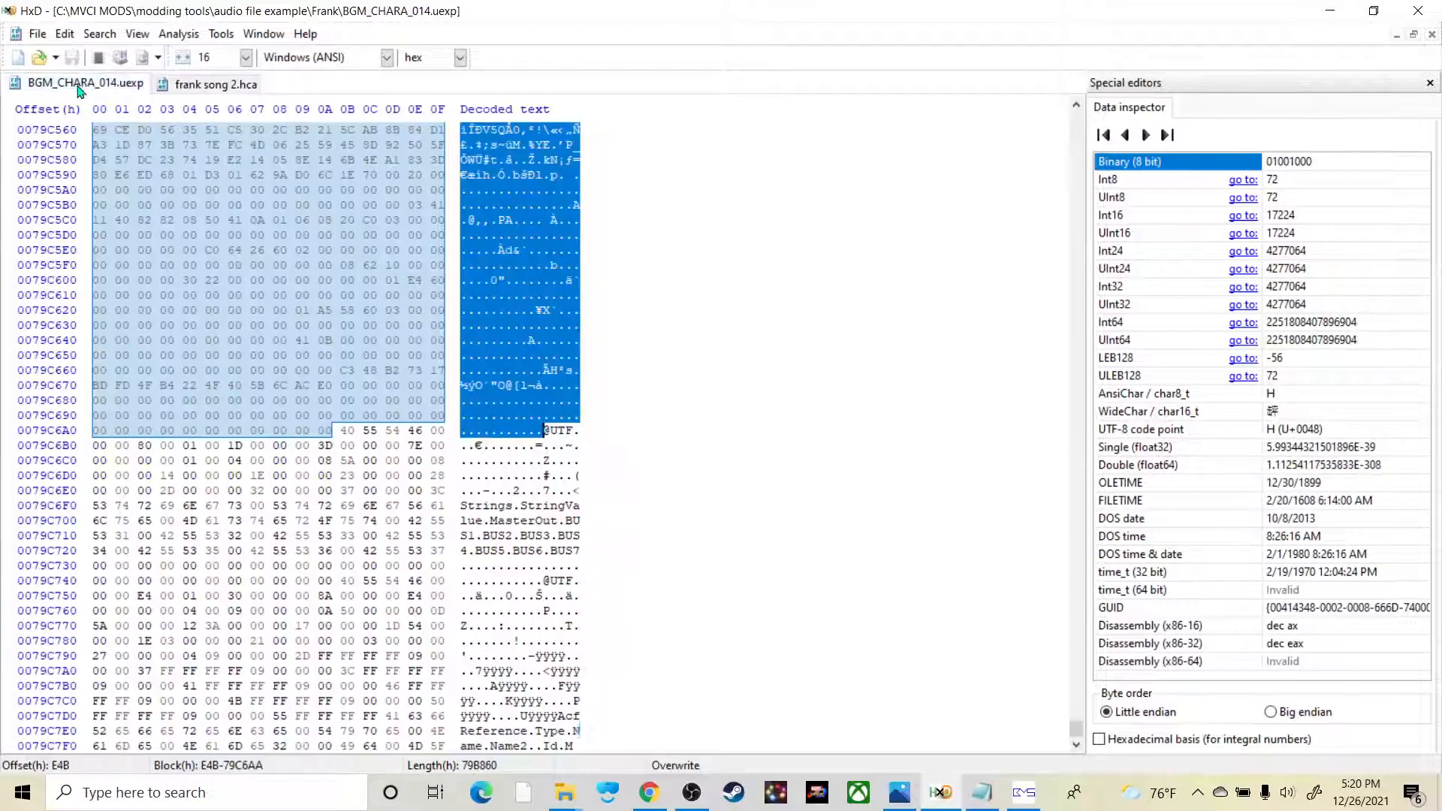
pyautogui.click(65, 34)
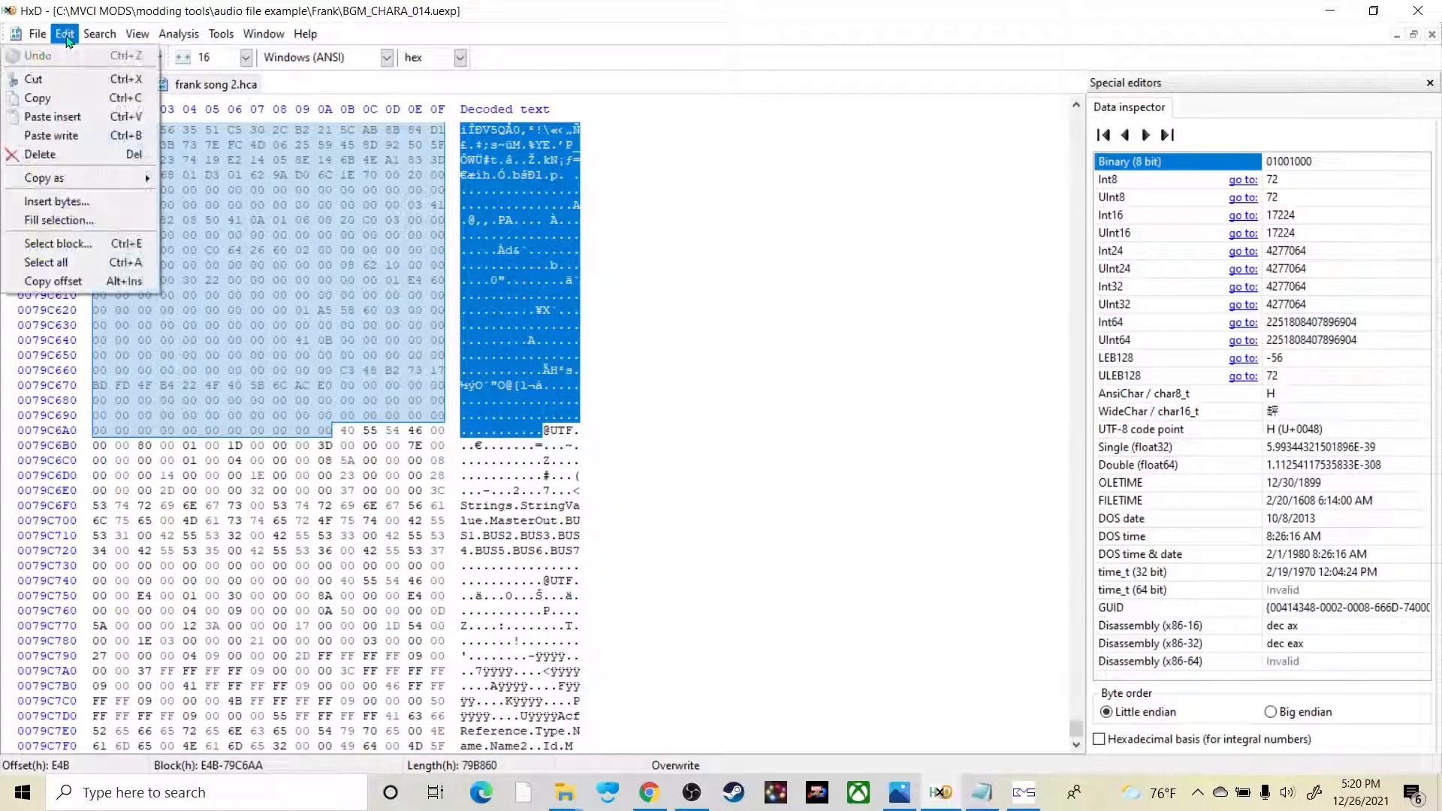
pyautogui.click(88, 137)
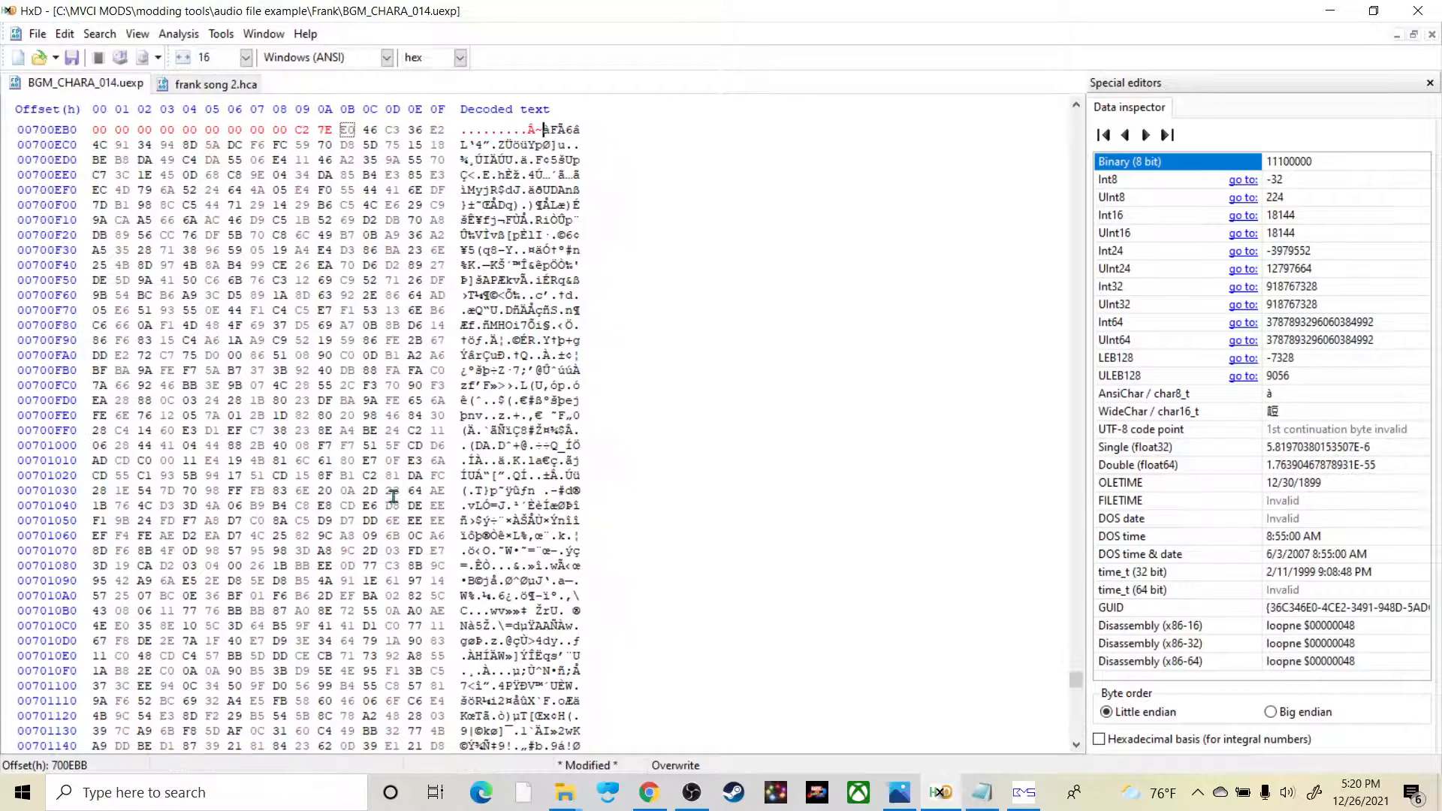
pyautogui.scroll(7, 571, 425)
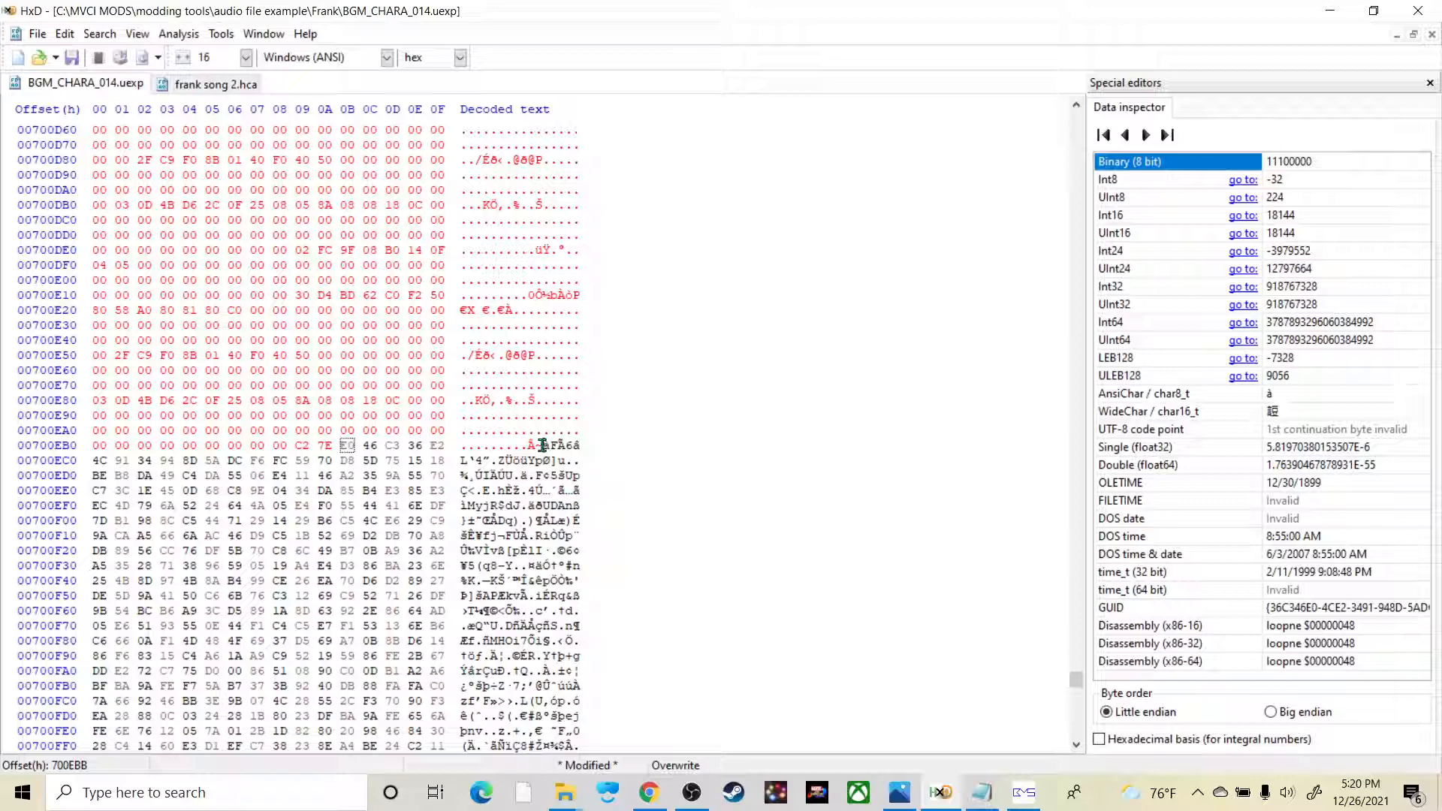
pyautogui.rightClick(543, 446)
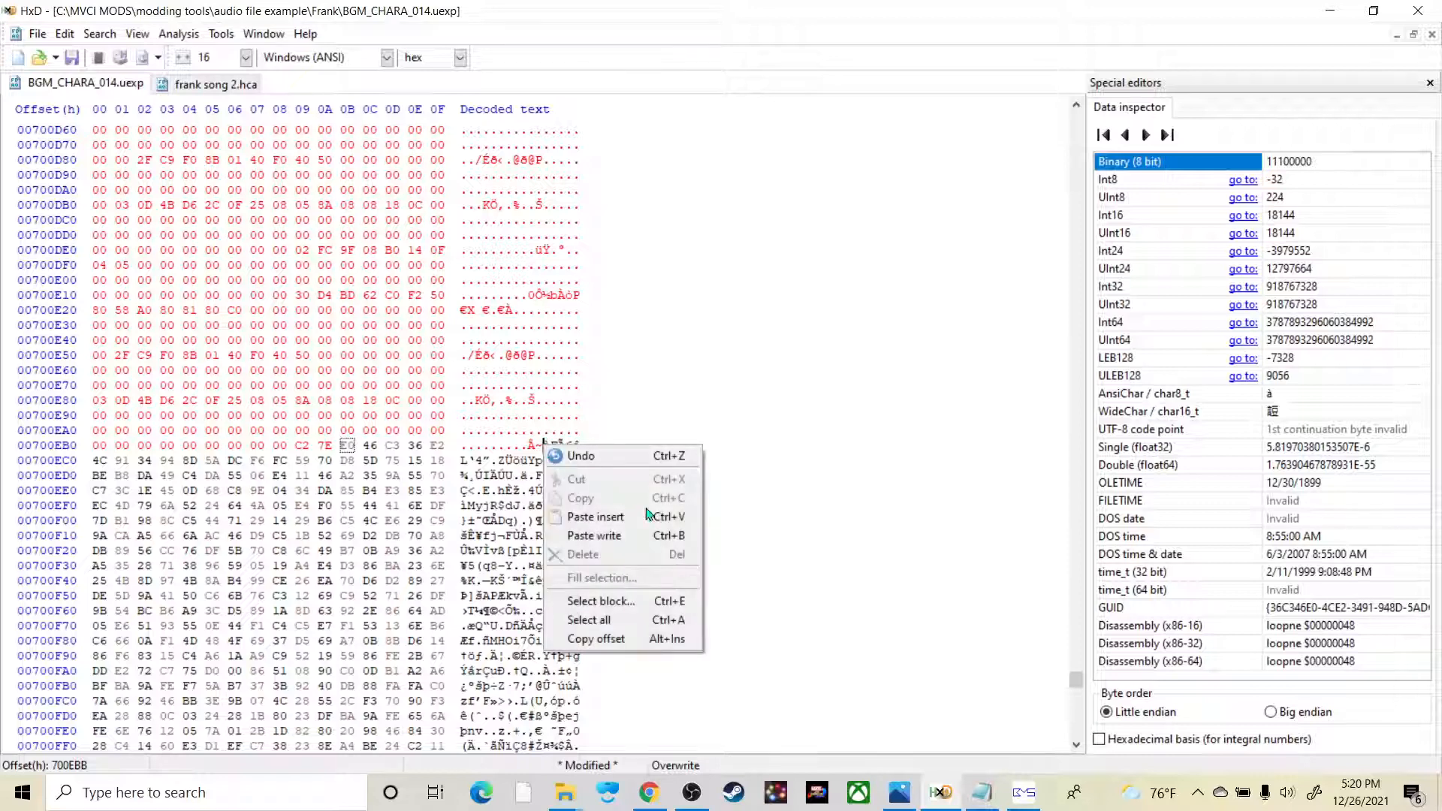
pyautogui.click(635, 603)
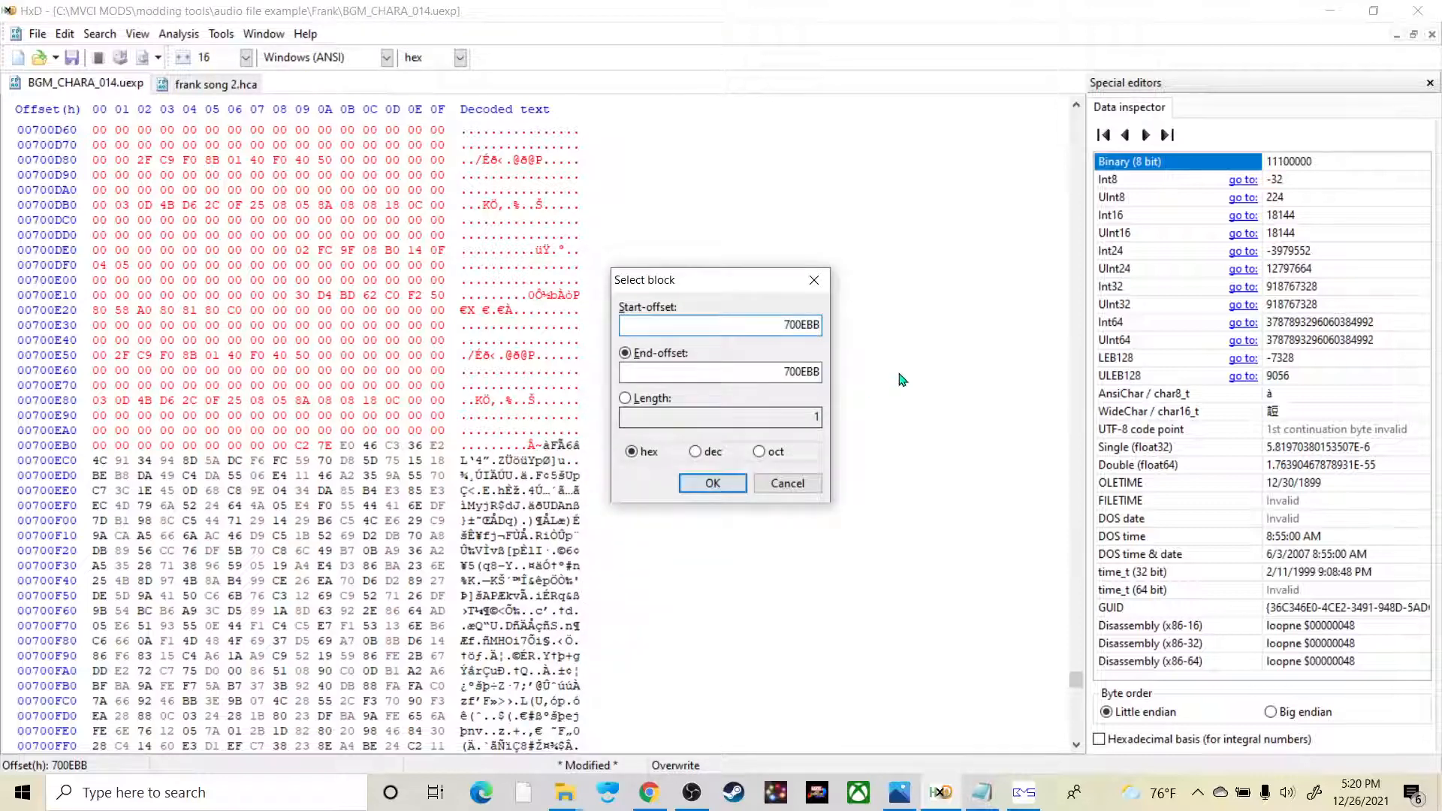
pyautogui.click(656, 359)
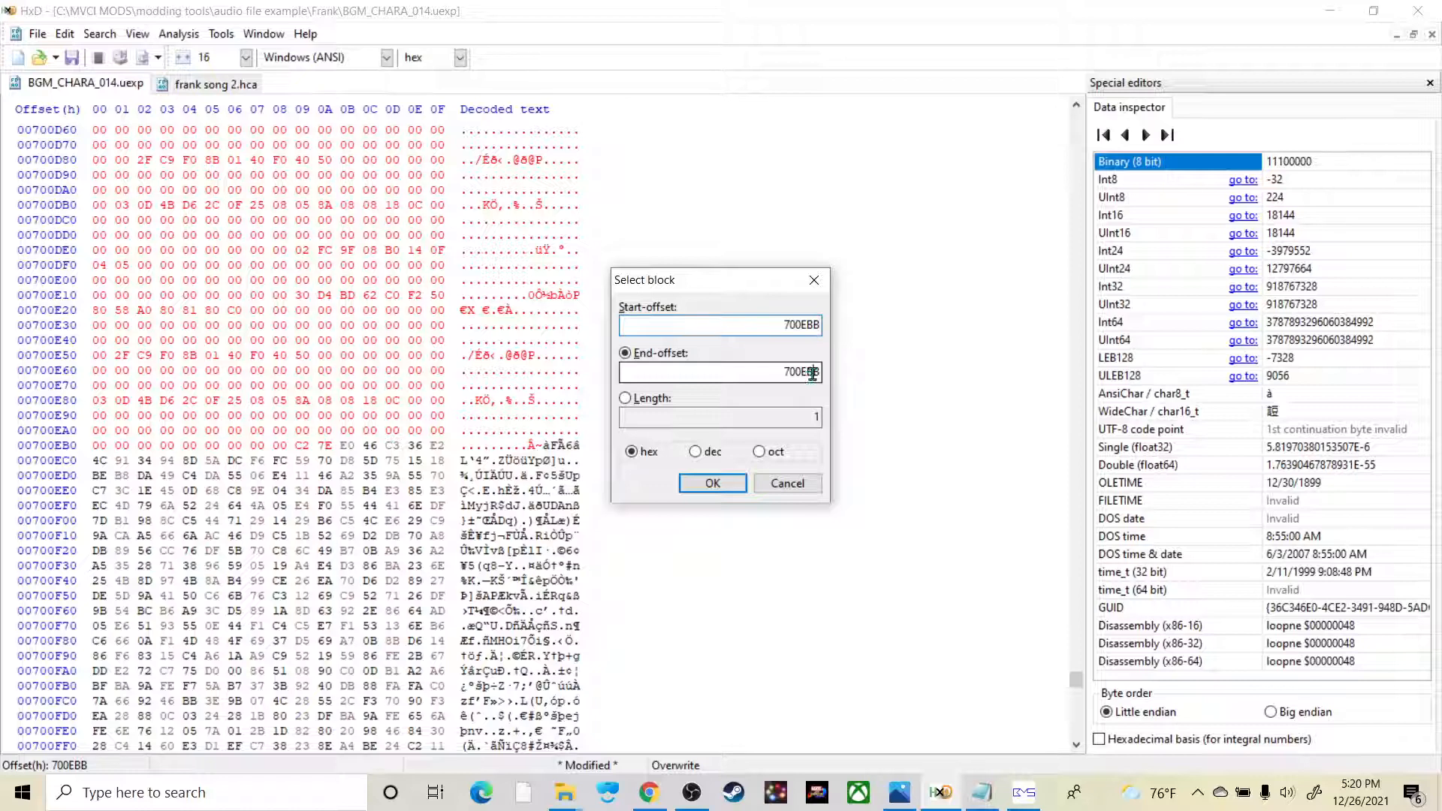
pyautogui.click(983, 793)
pyautogui.moveTo(565, 188); pyautogui.dragTo(981, 197)
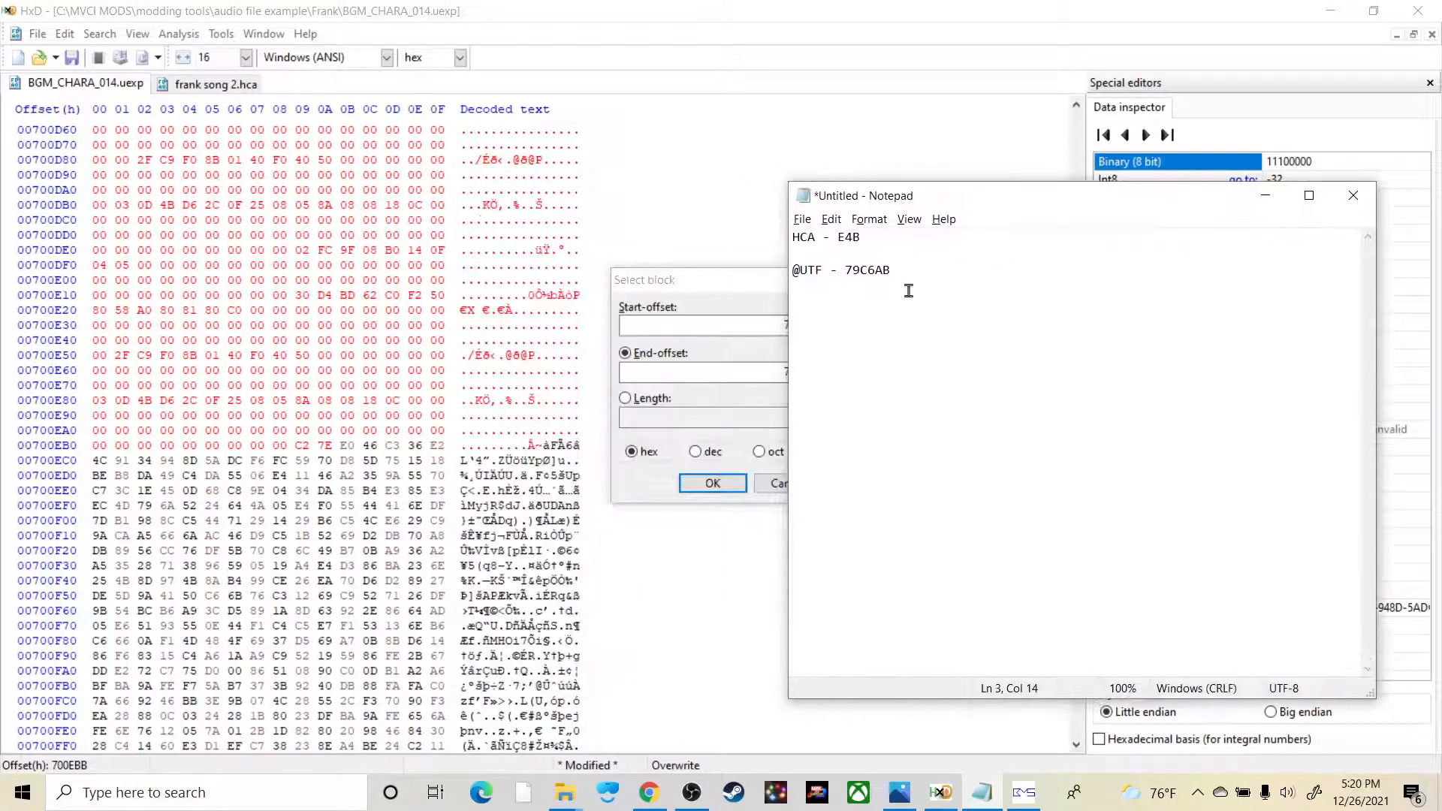
pyautogui.click(727, 287)
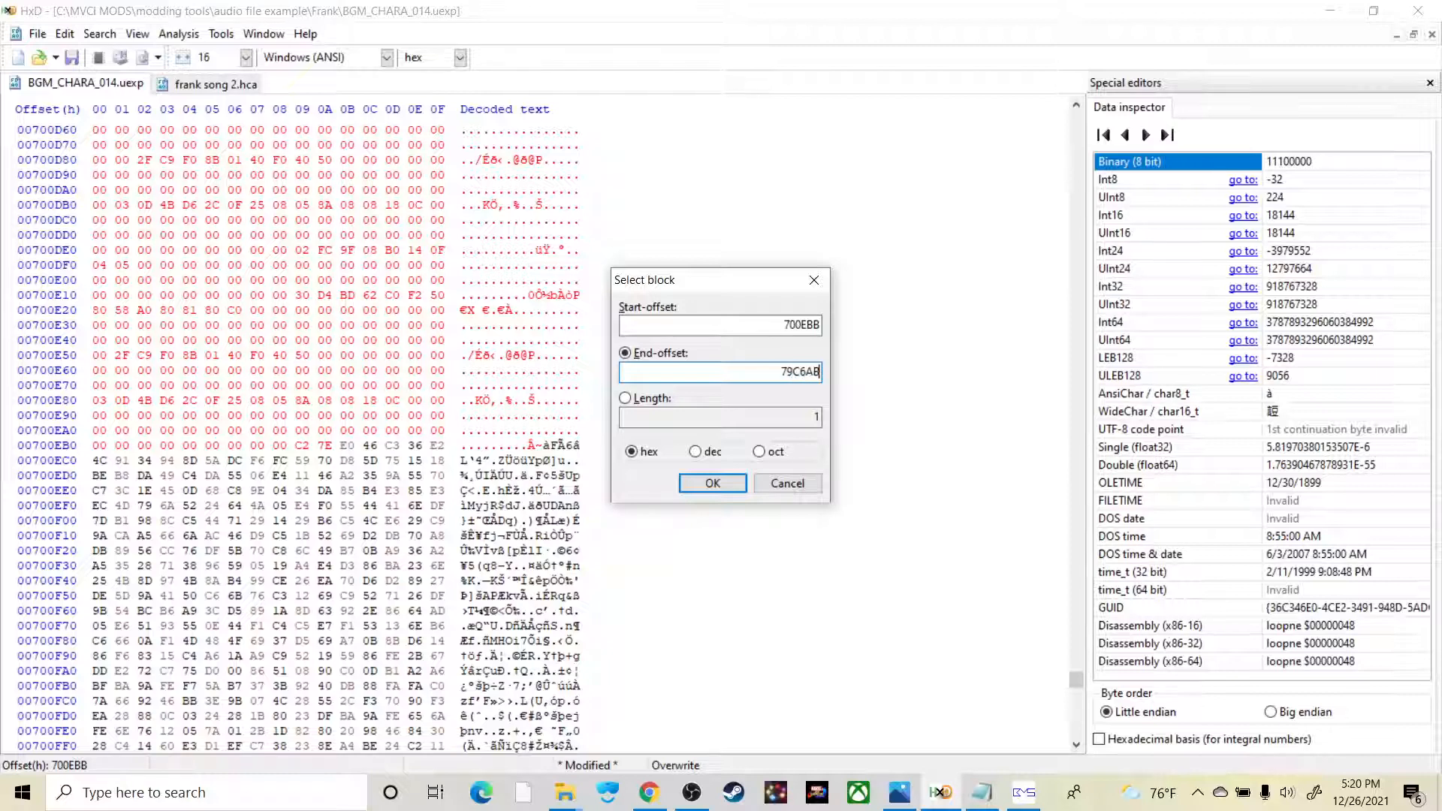
pyautogui.hotkey('alt', 'Tab')
pyautogui.hotkey('alt', 'Tab')
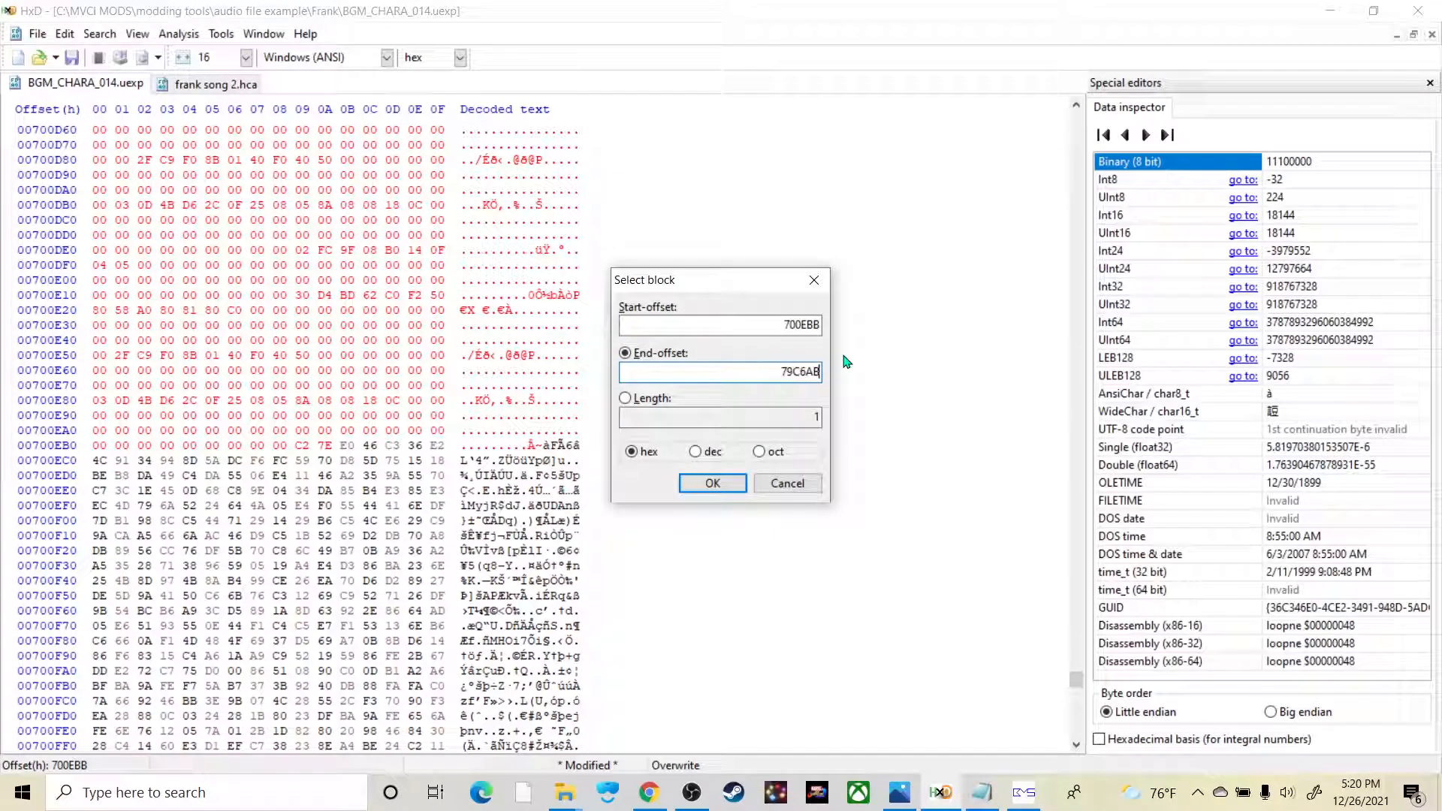
pyautogui.click(713, 484)
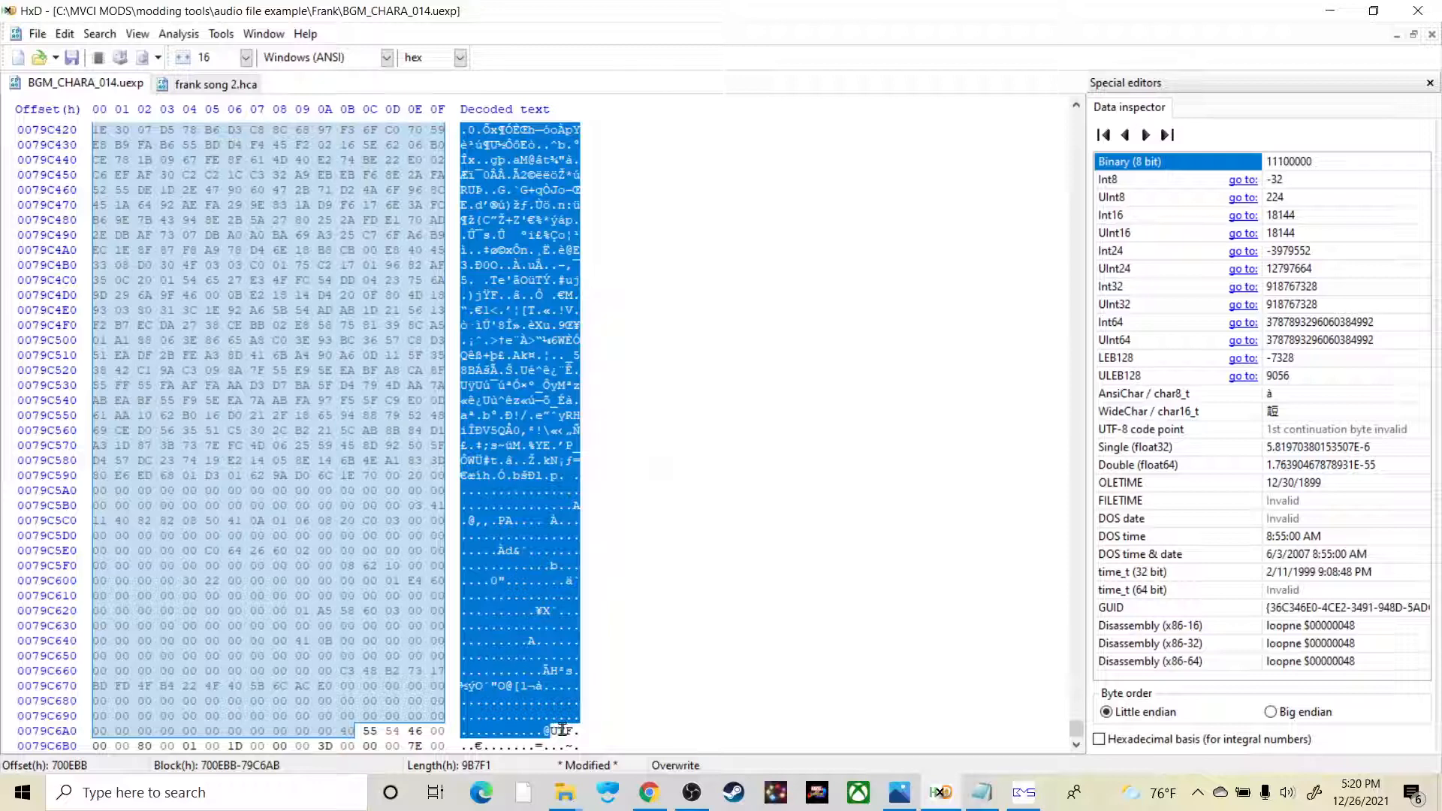
pyautogui.moveTo(562, 730); pyautogui.dragTo(546, 731)
# Step: Fill the selected leftover bytes with the hex value 00
pyautogui.rightClick(562, 672)
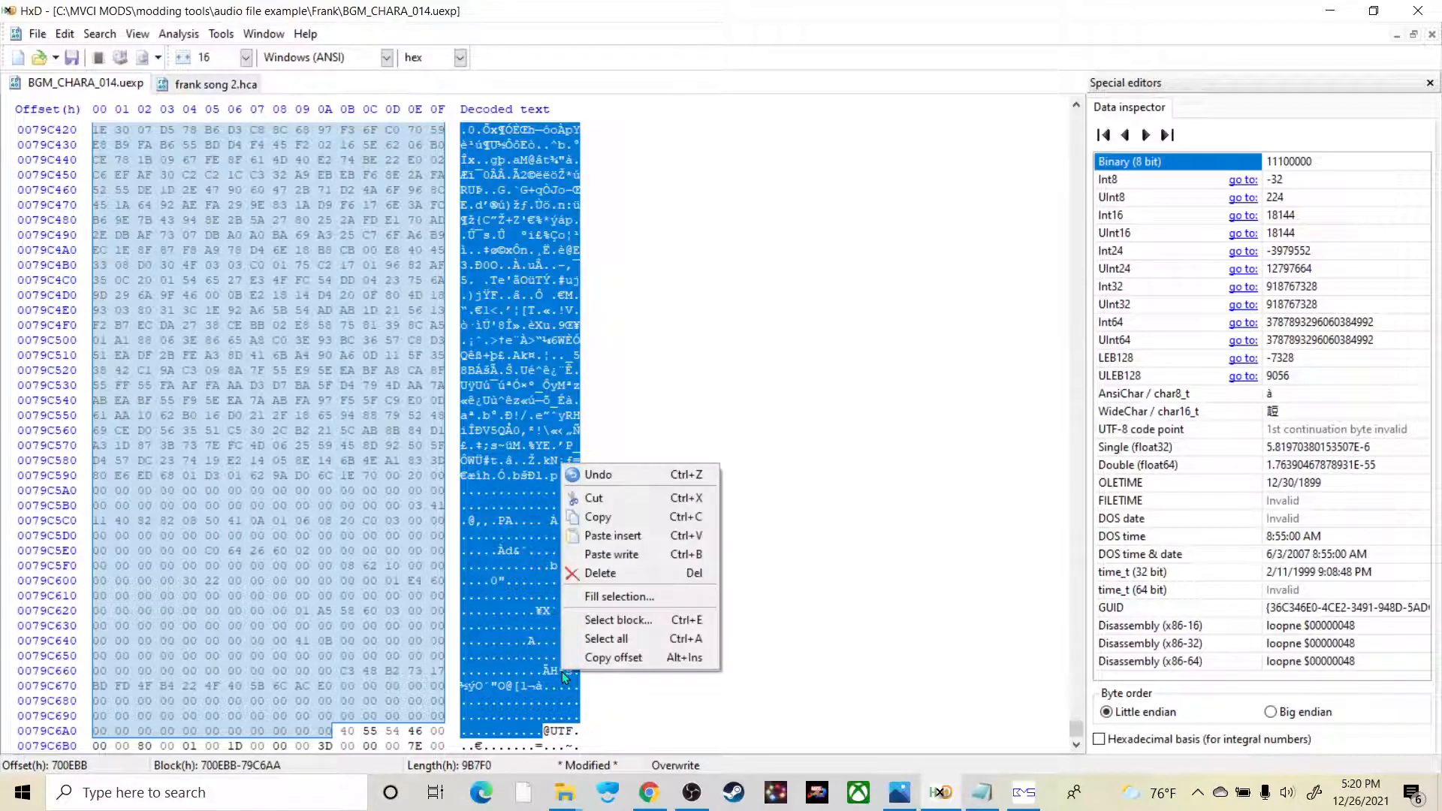
pyautogui.click(649, 601)
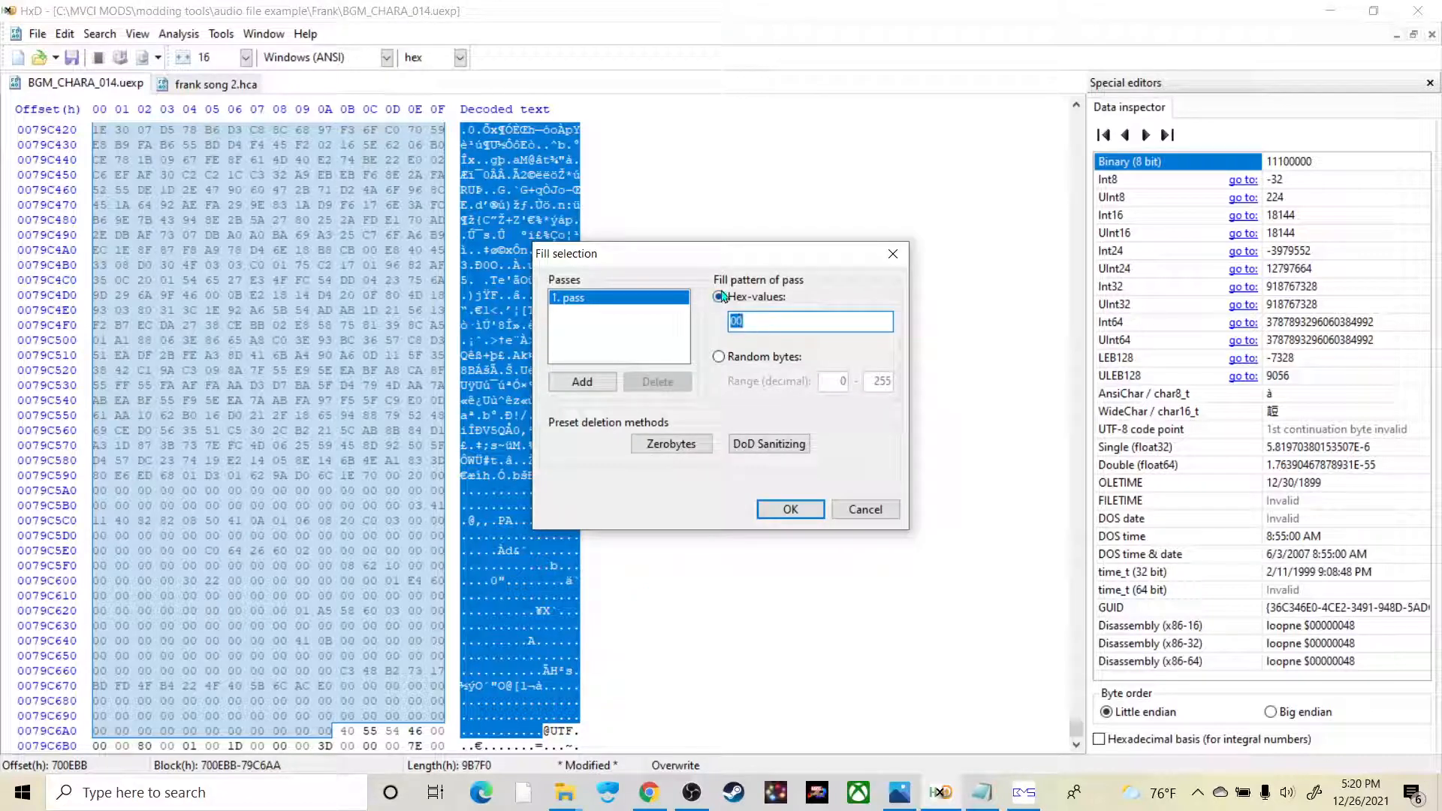
pyautogui.click(816, 509)
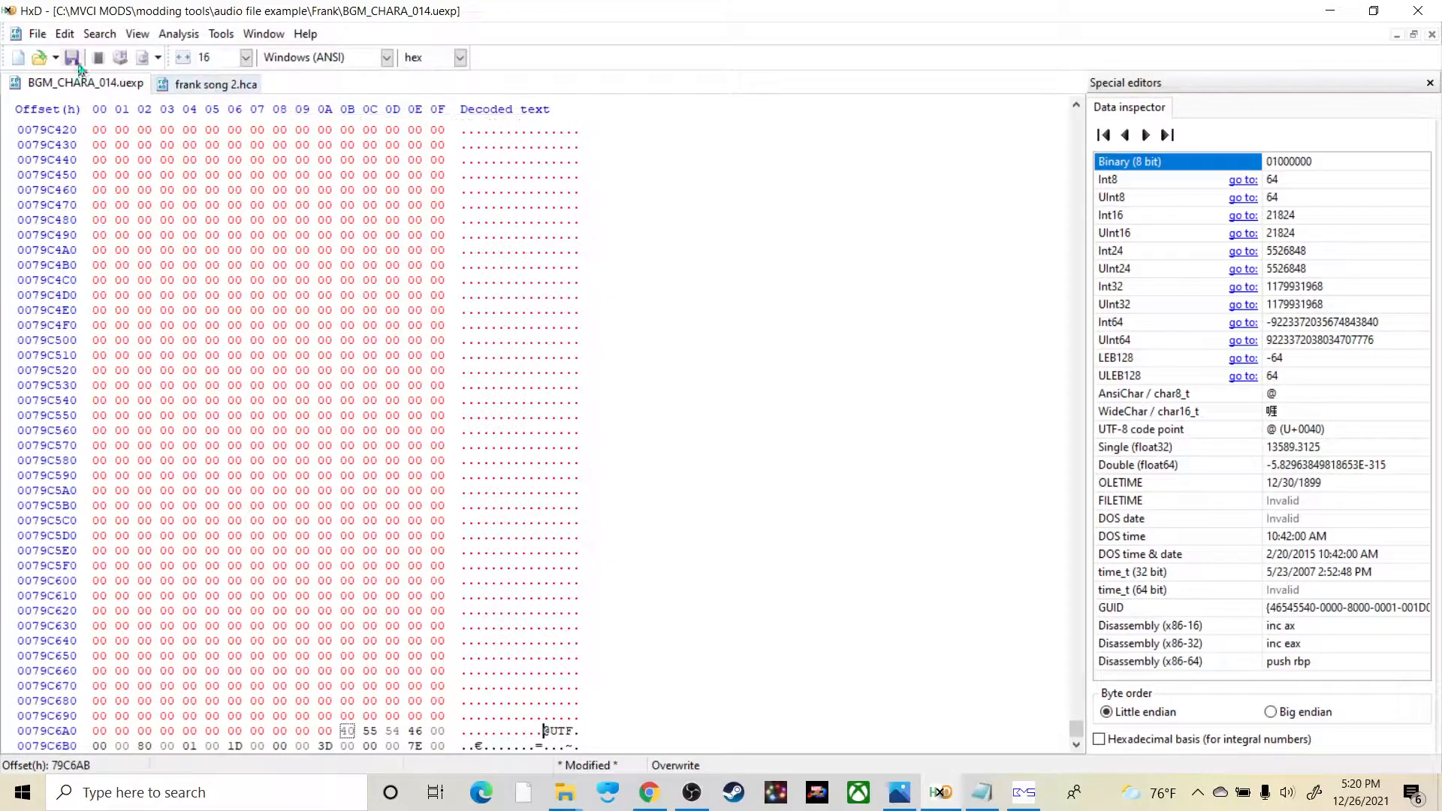
# Step: Start saving BGM_CHARA_014.uexp as a new copy, stripping the folder path from the file name to leave BGM_CHARA_014
pyautogui.click(47, 37)
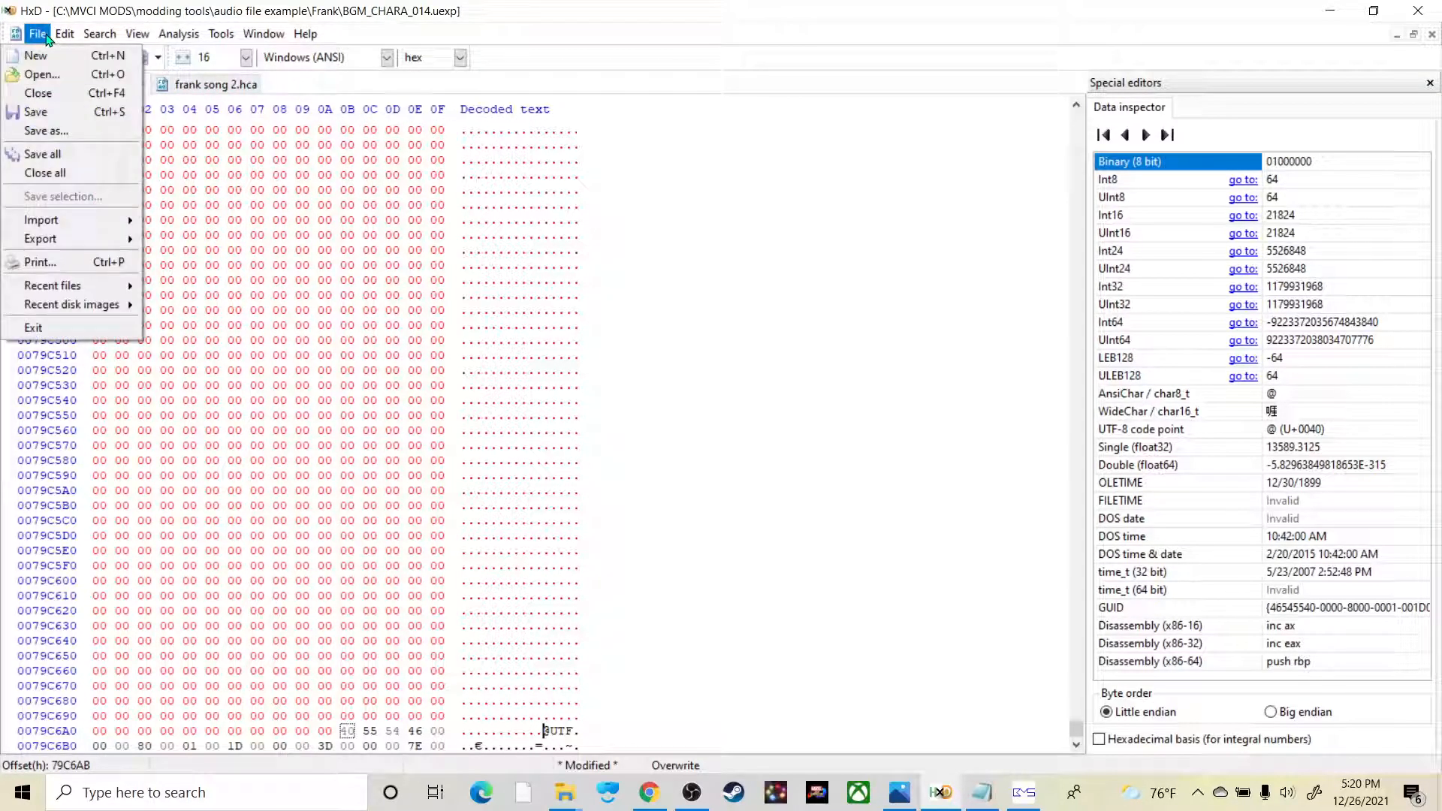
pyautogui.click(69, 135)
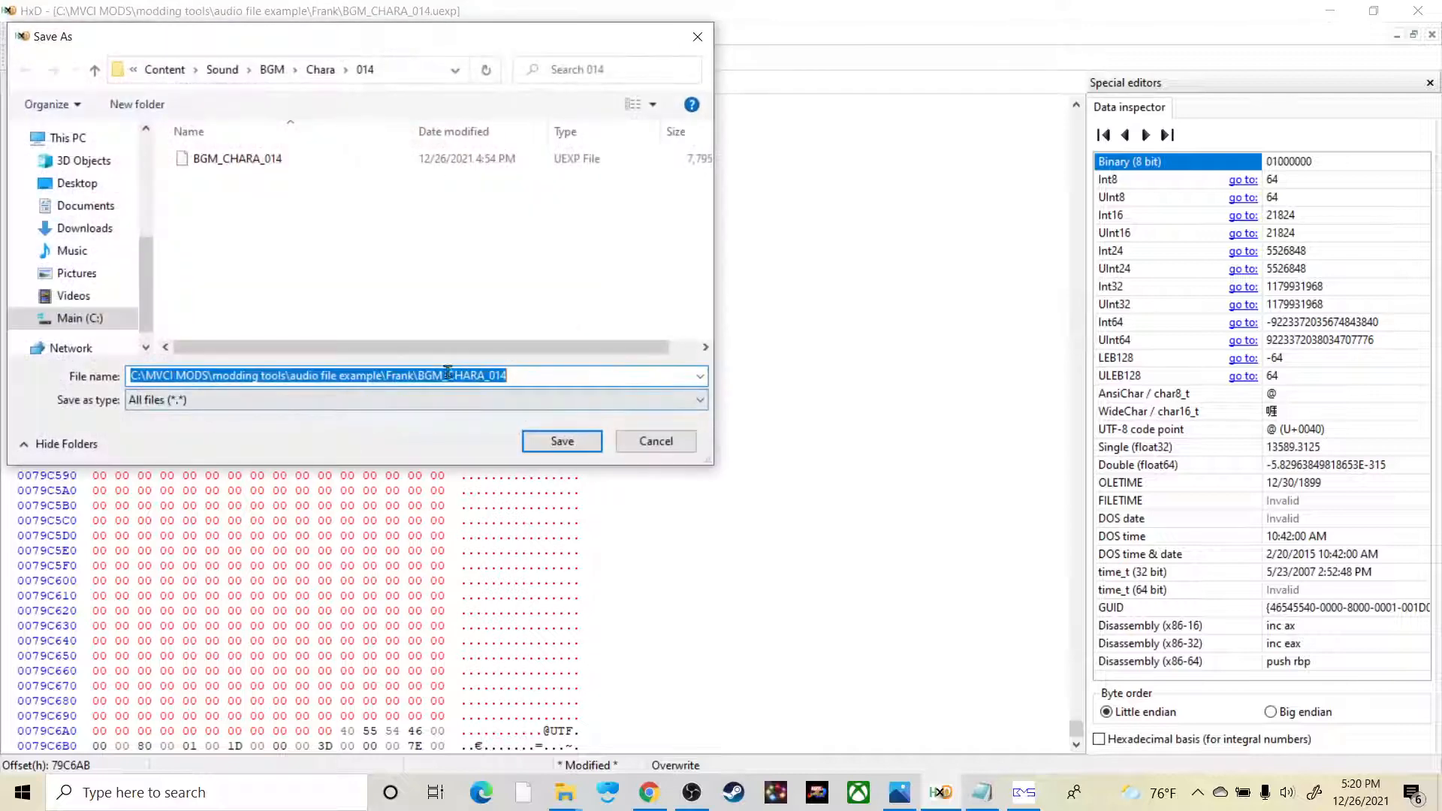
pyautogui.moveTo(415, 375); pyautogui.dragTo(18, 350)
pyautogui.press('BackSpace')
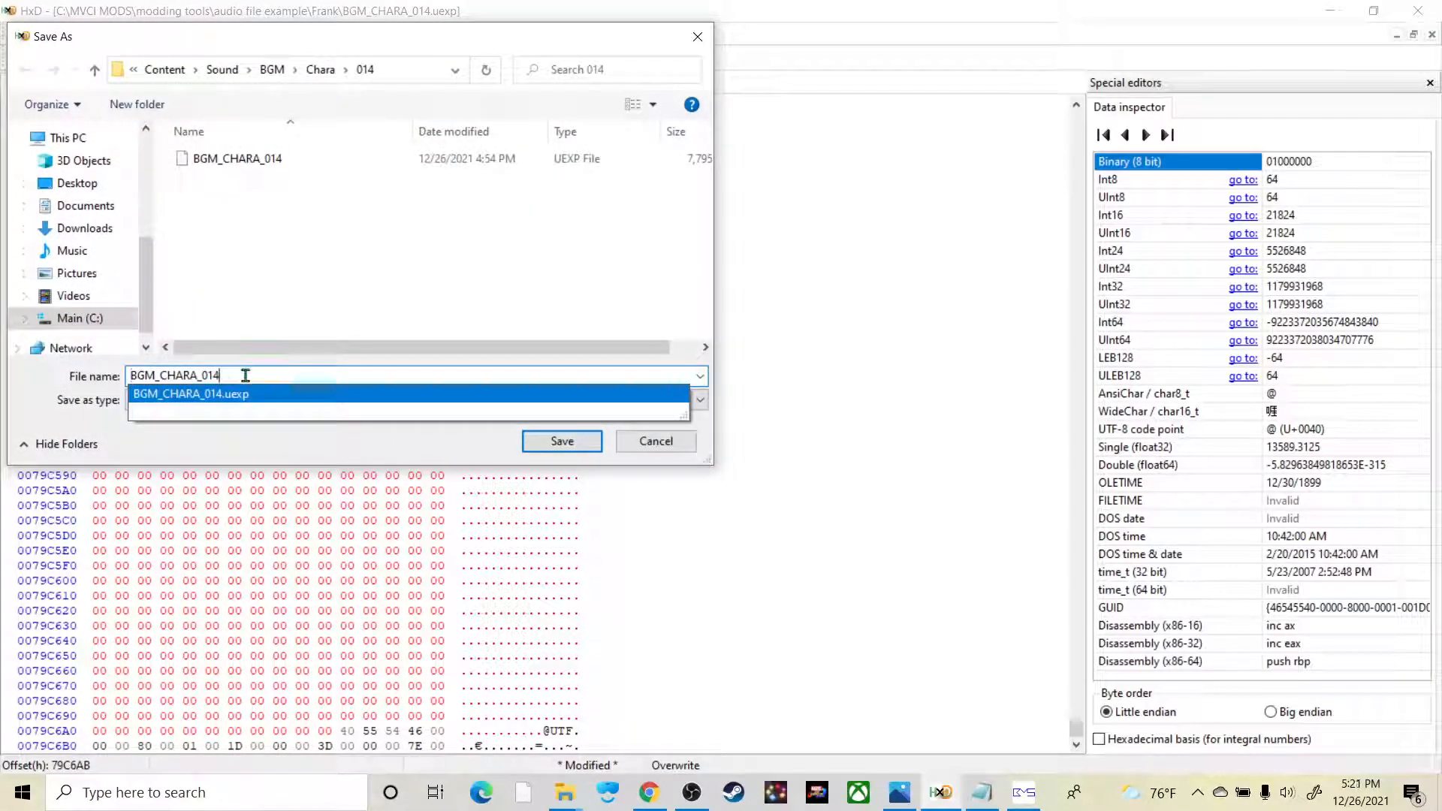
# Step: Browse the save location to the Python39 folder on the Main (C:) drive
pyautogui.scroll(-1, 115, 305)
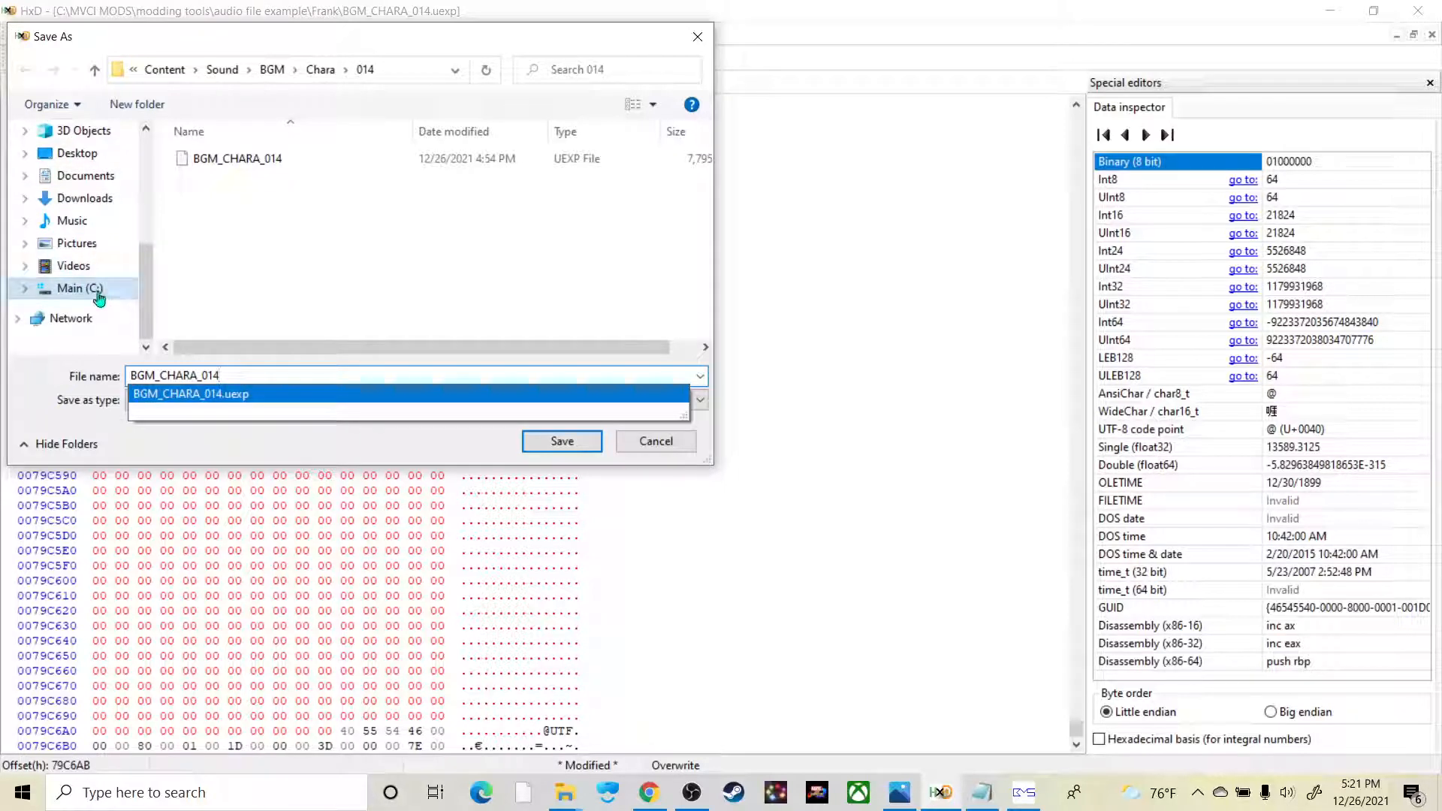
pyautogui.scroll(4, 82, 256)
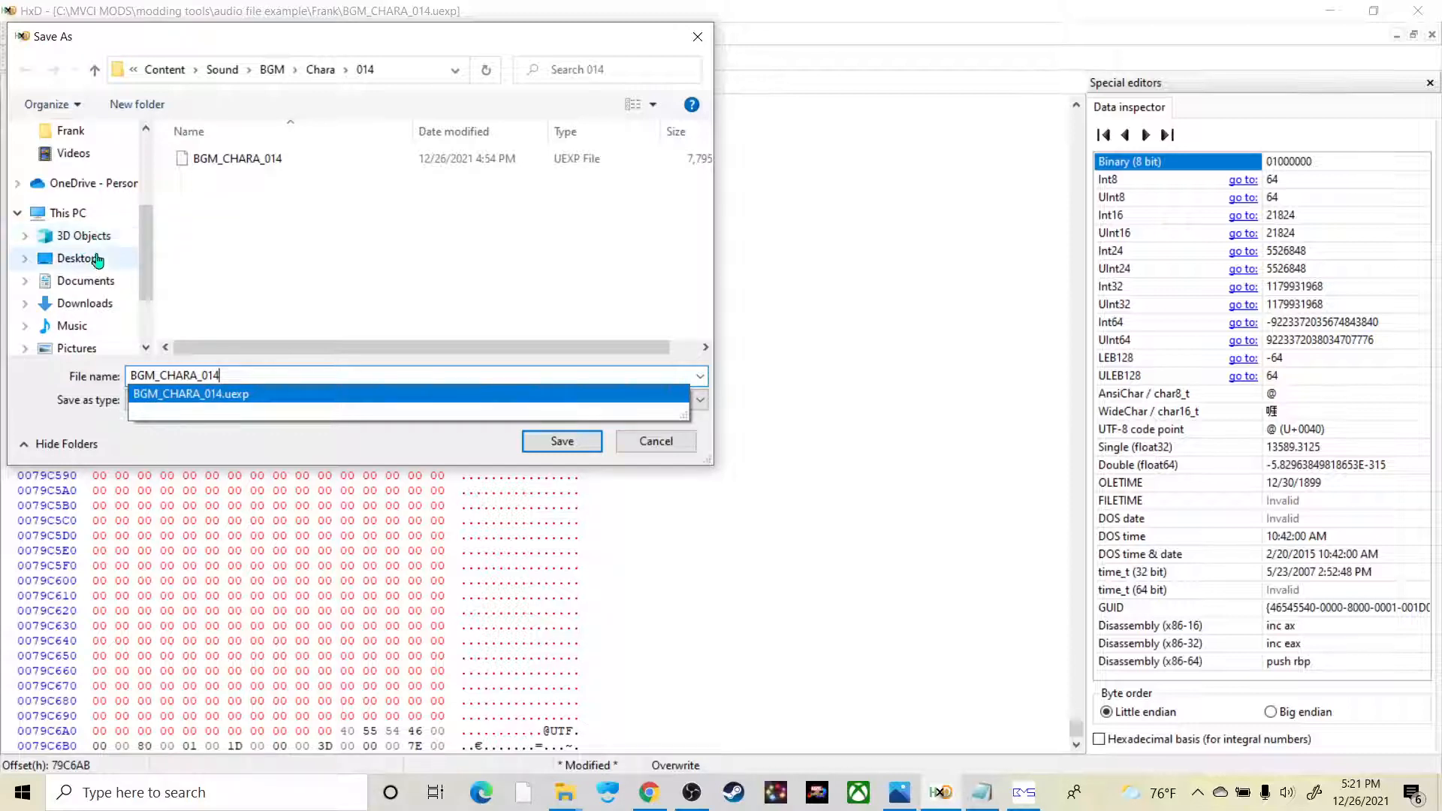
pyautogui.scroll(2, 88, 259)
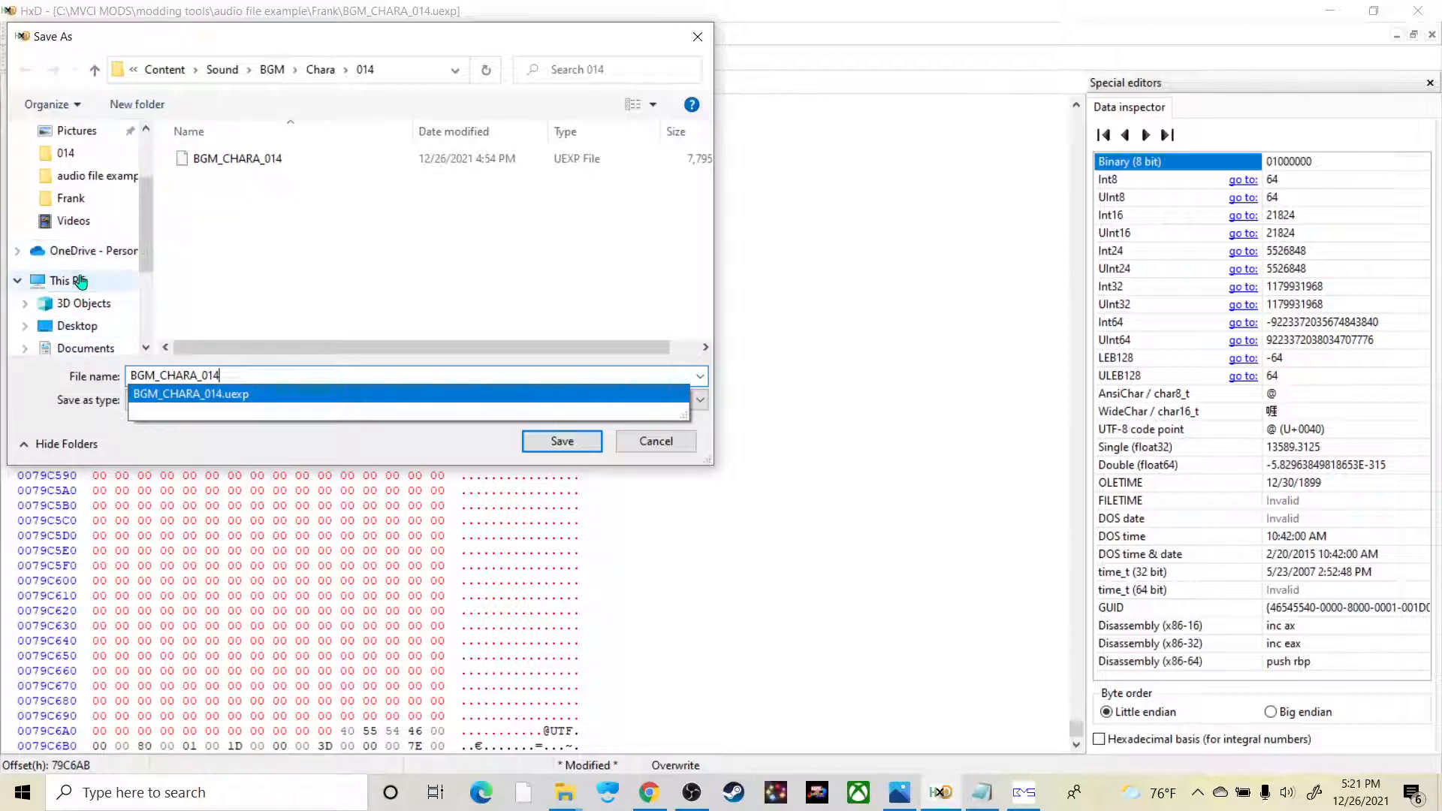
pyautogui.click(74, 281)
pyautogui.scroll(-3, 83, 180)
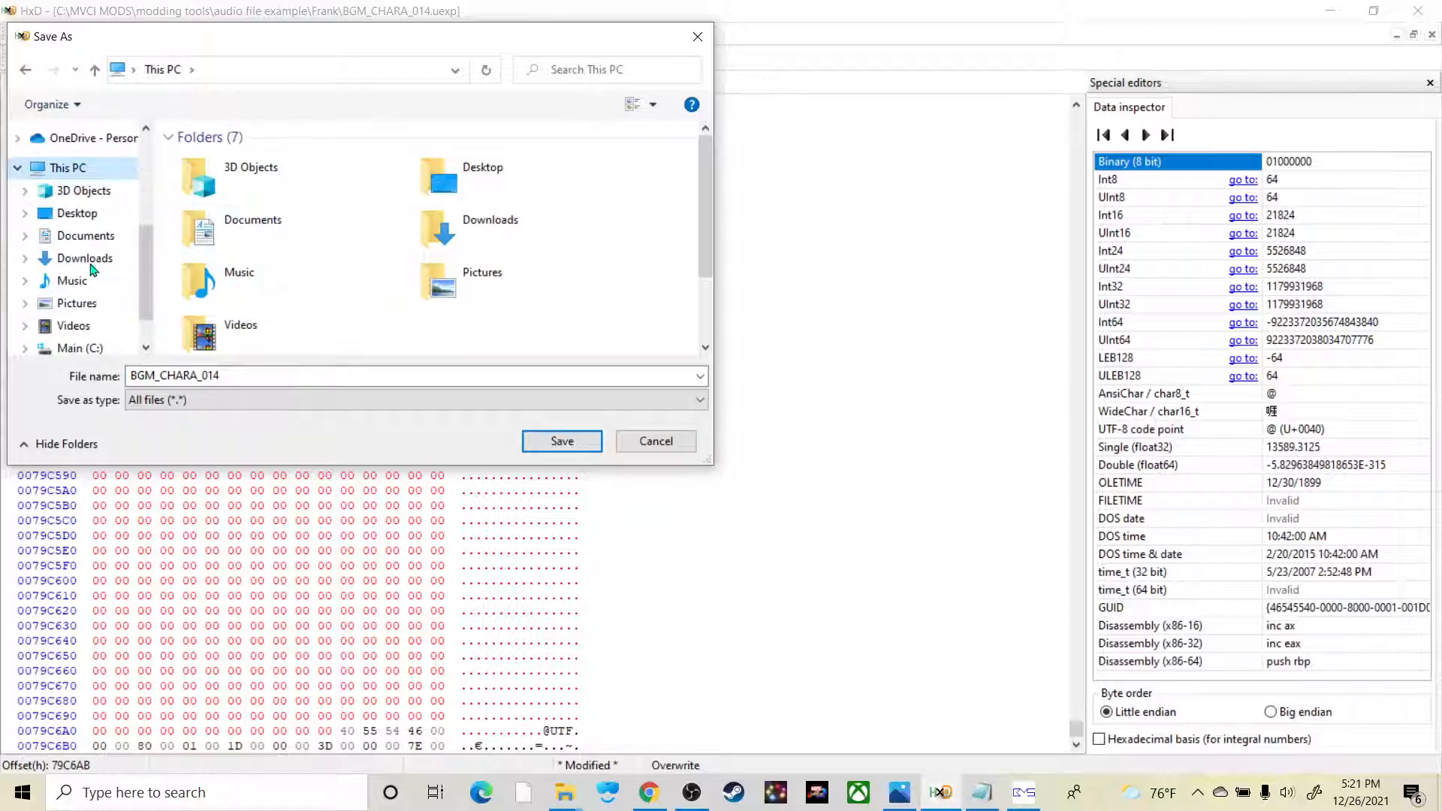
pyautogui.click(79, 348)
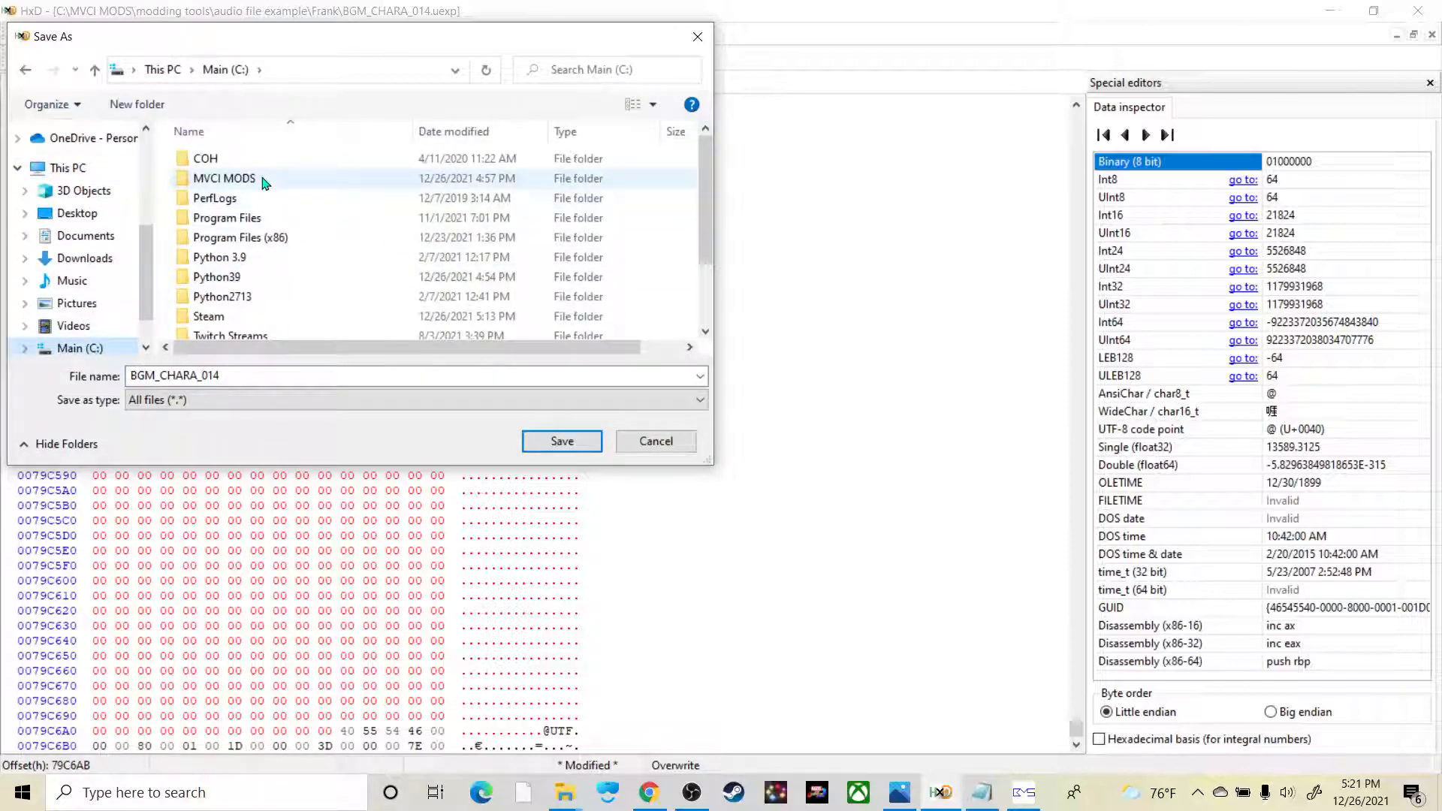
pyautogui.doubleClick(254, 278)
pyautogui.scroll(-10, 250, 290)
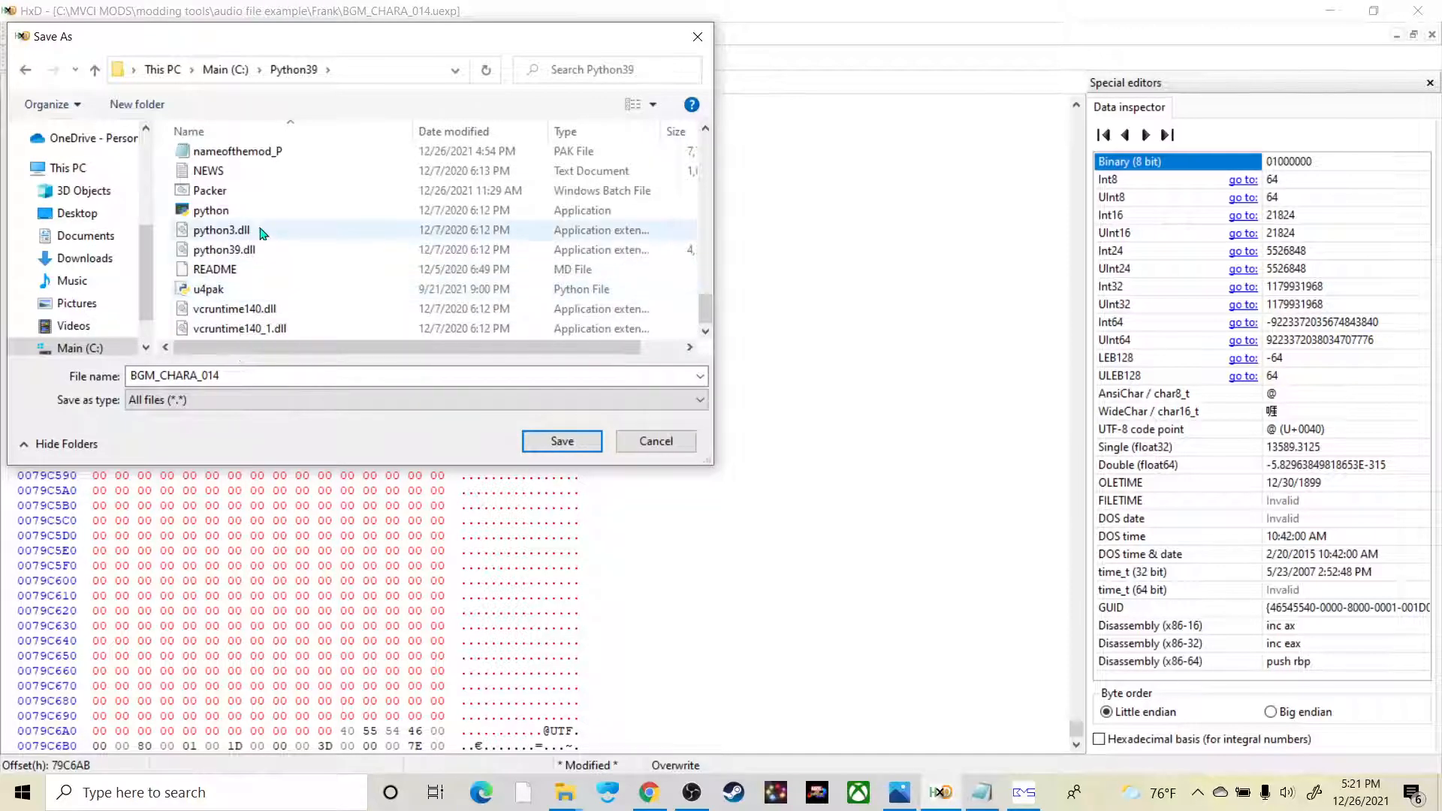
pyautogui.scroll(10, 259, 203)
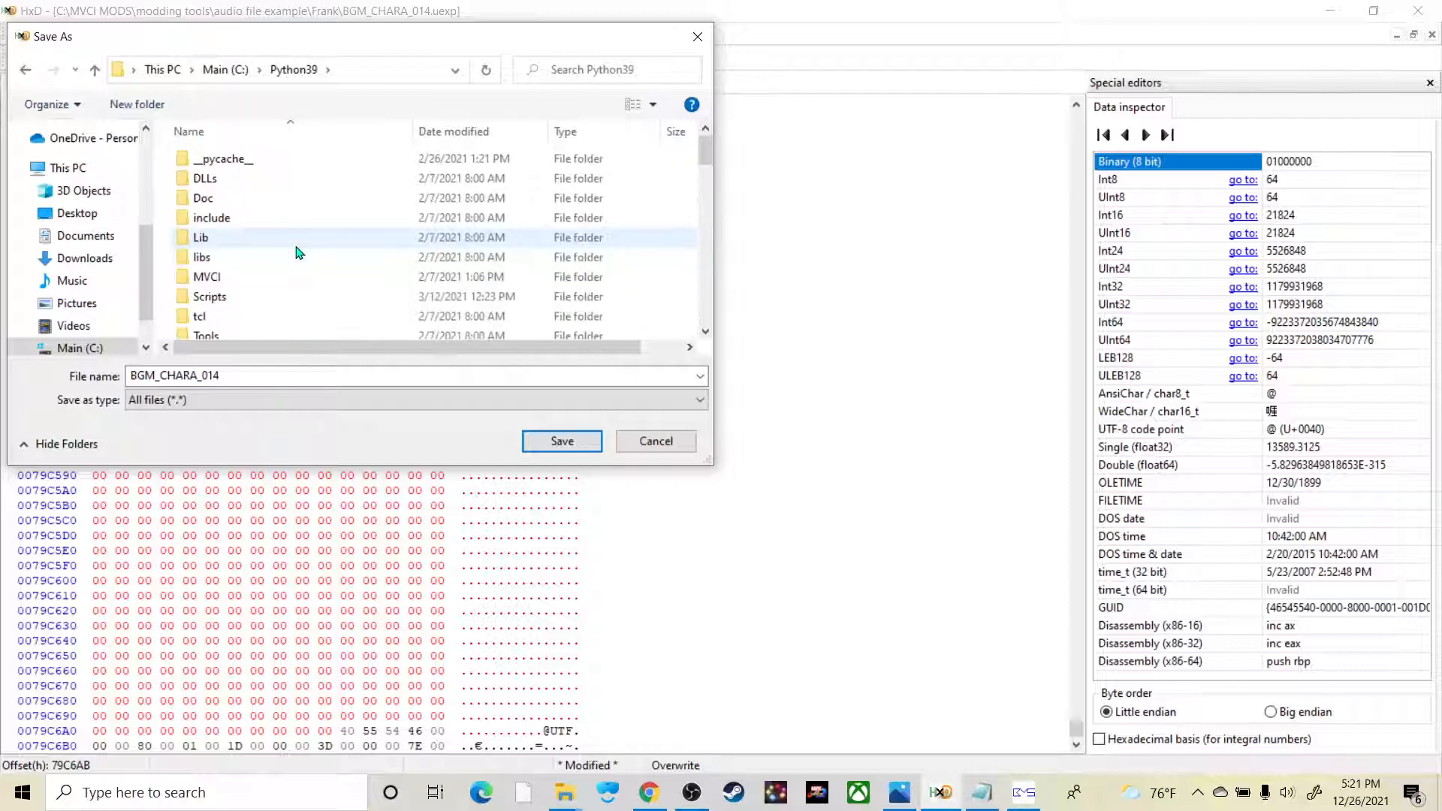
pyautogui.scroll(-10, 259, 289)
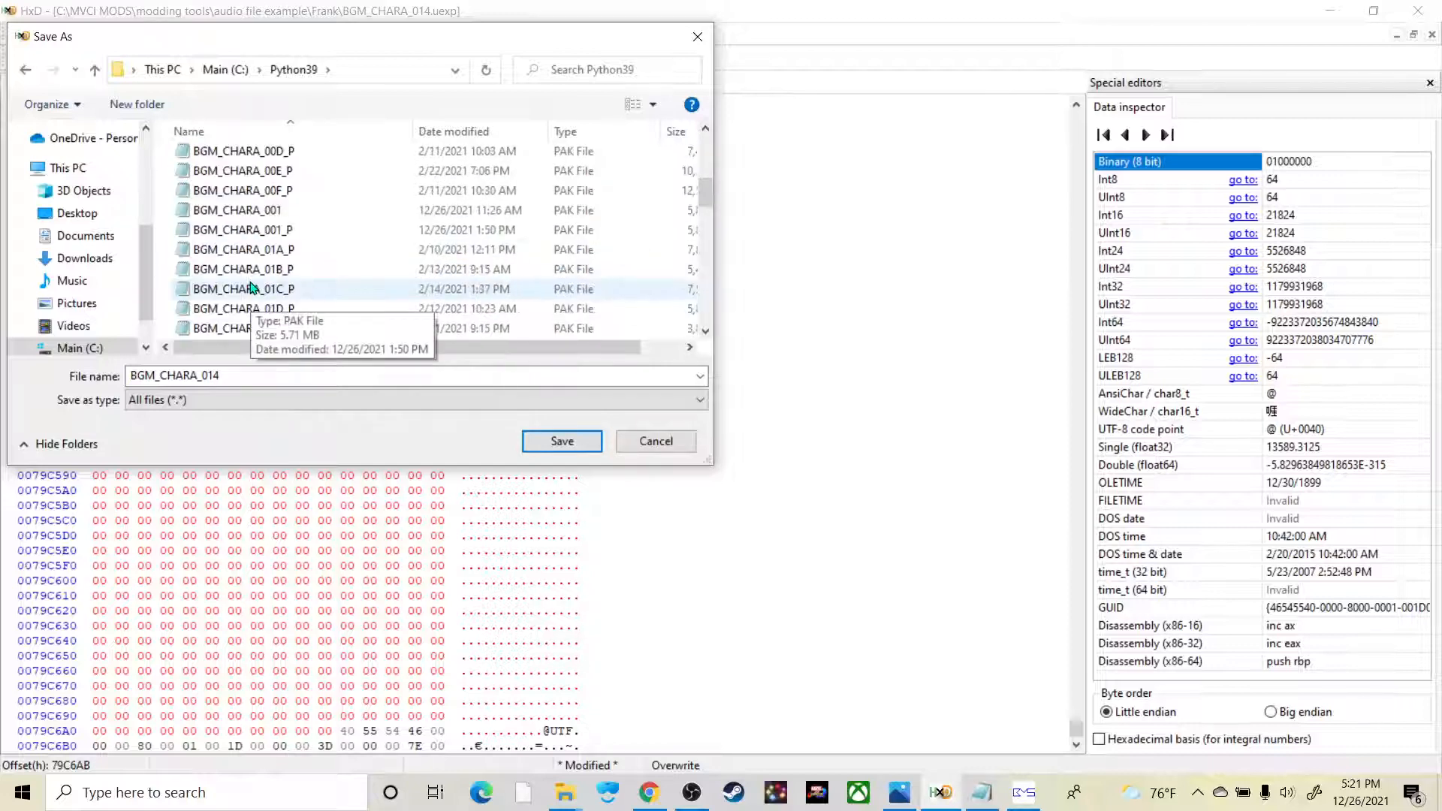
pyautogui.scroll(-2, 259, 296)
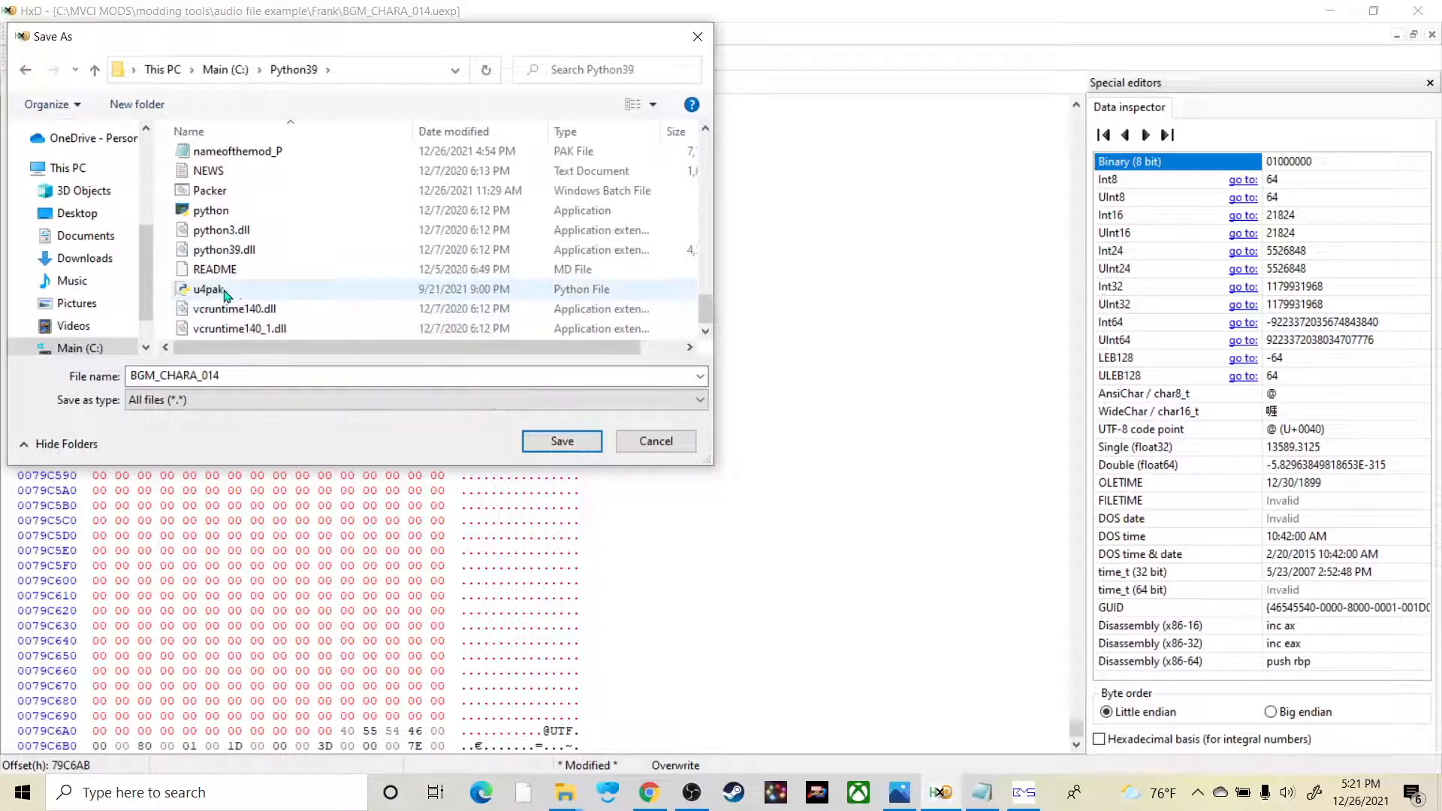
pyautogui.scroll(10, 246, 295)
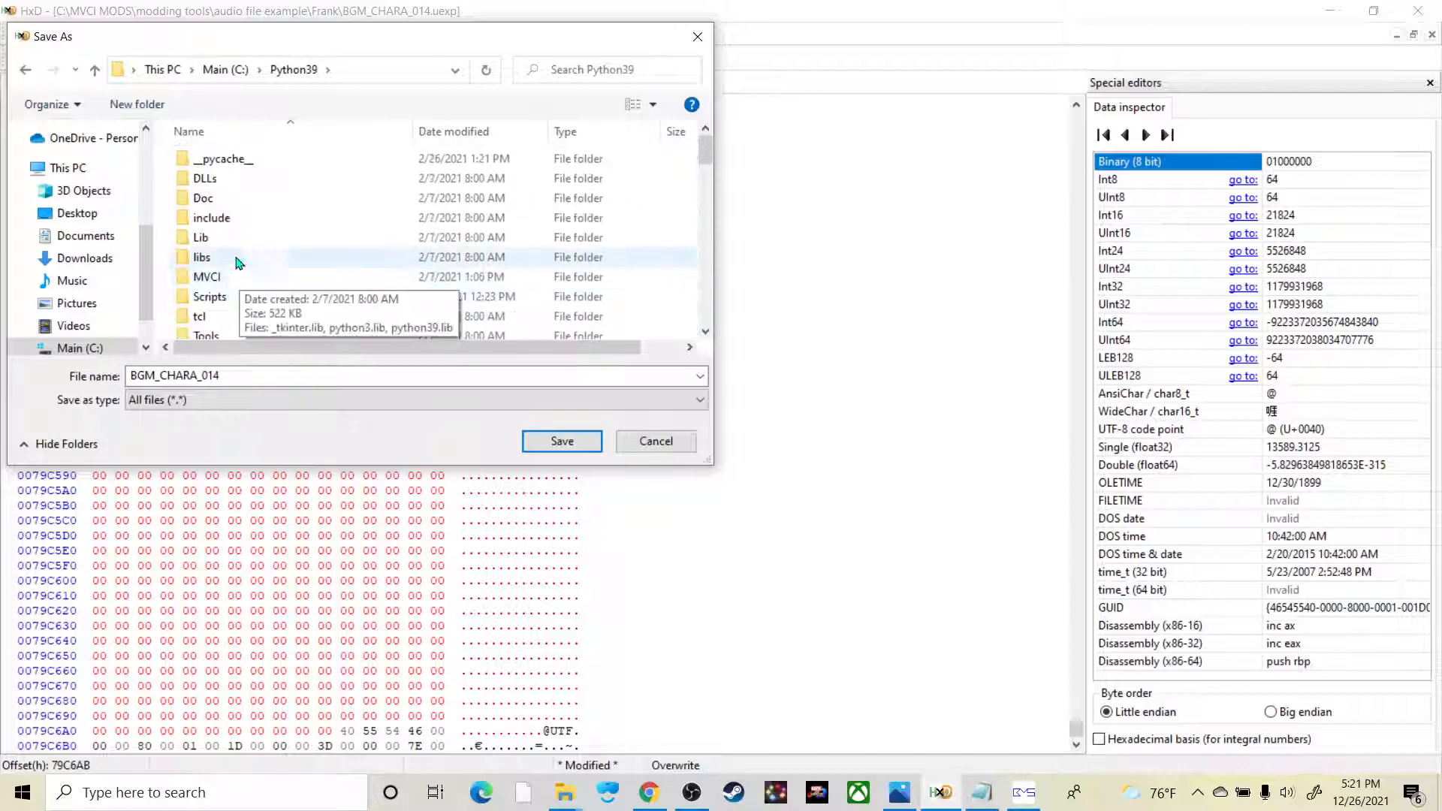
# Step: Set the save location to the MVCI\Content\Sound\BGM\Chara\014 folder inside Python39
pyautogui.click(230, 282)
pyautogui.doubleClick(231, 279)
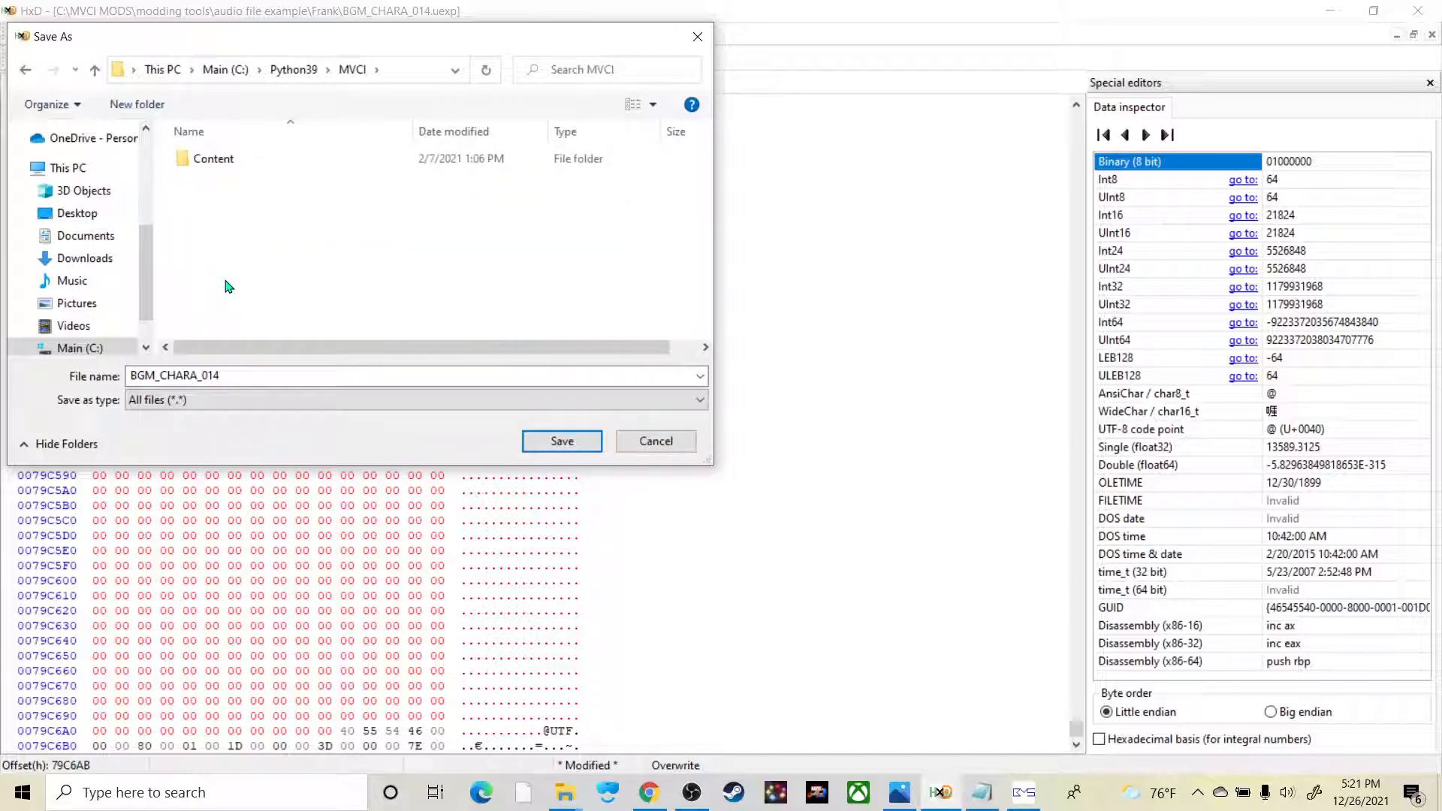
pyautogui.doubleClick(236, 162)
pyautogui.click(238, 167)
pyautogui.doubleClick(238, 167)
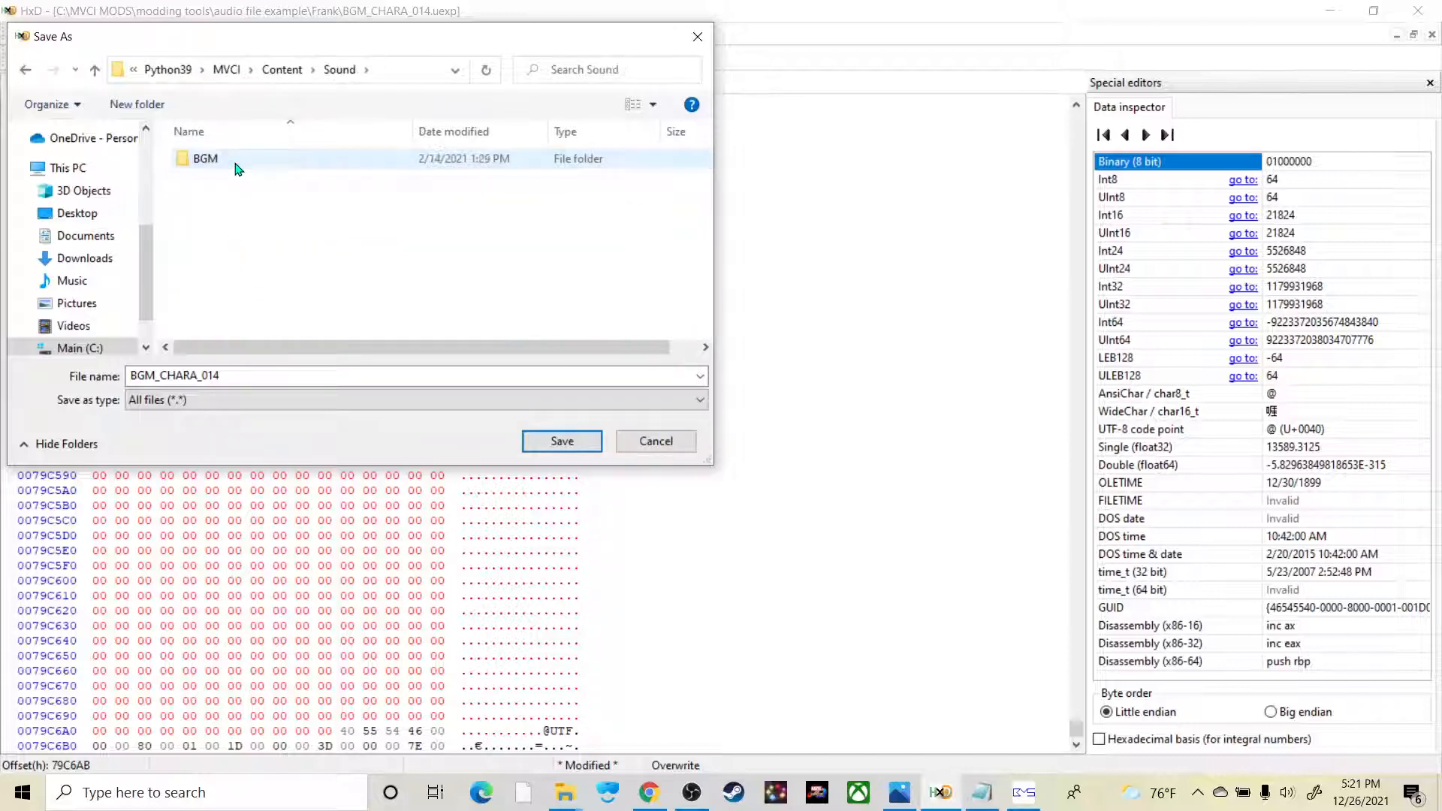
pyautogui.click(237, 167)
pyautogui.doubleClick(237, 167)
pyautogui.click(237, 167)
pyautogui.doubleClick(237, 167)
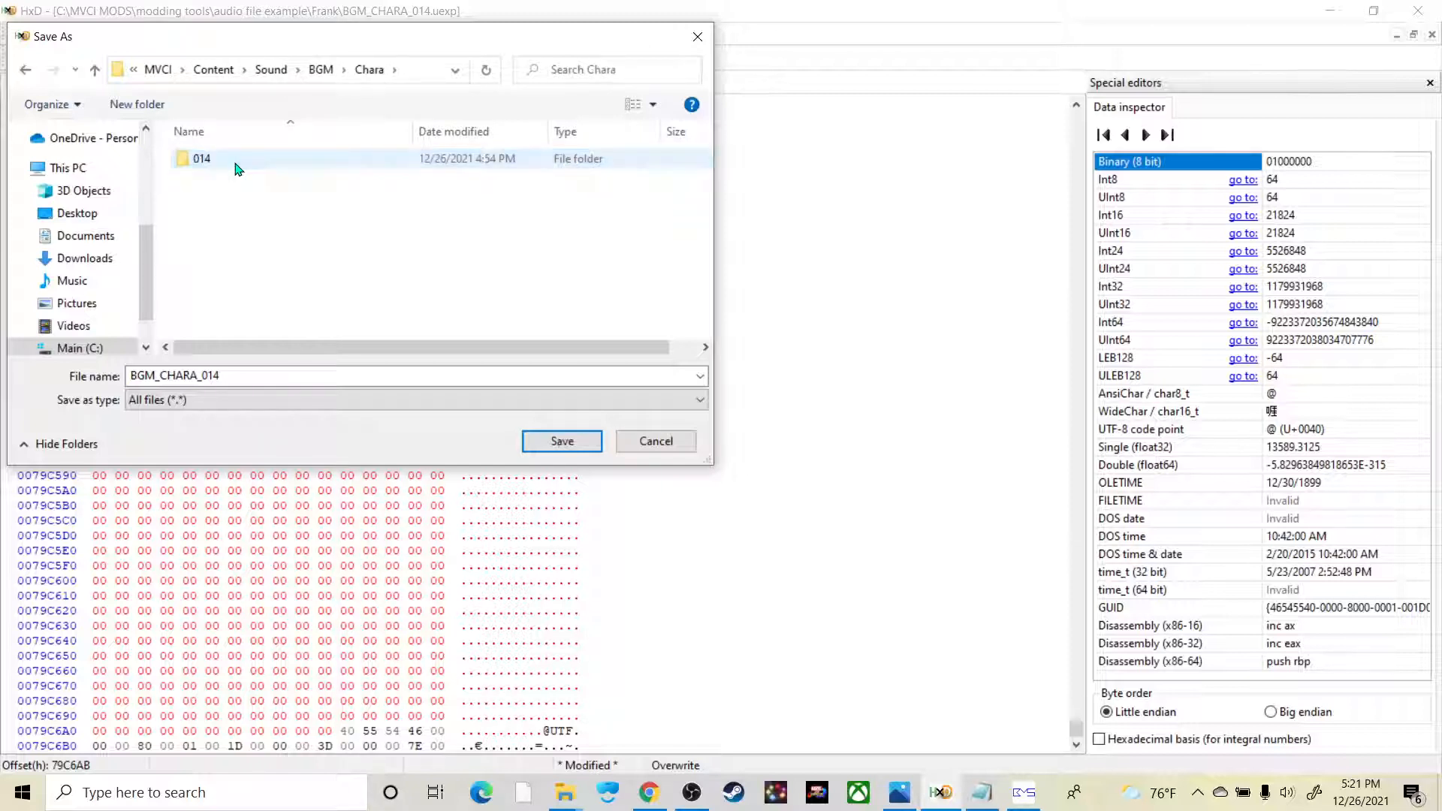
pyautogui.doubleClick(238, 166)
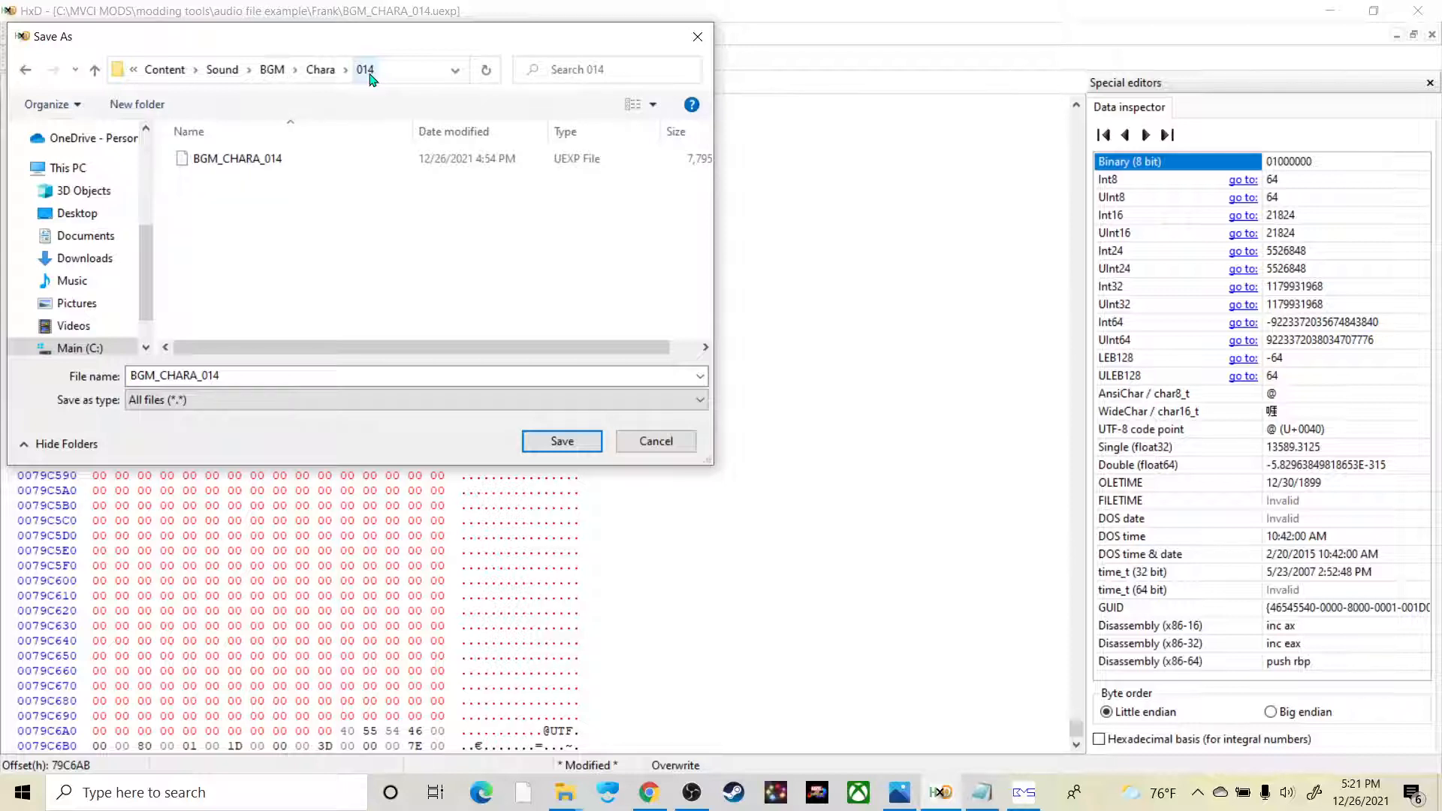
# Step: Delete the existing BGM_CHARA_014 file from the 014 folder and save the edited file there as BGM_CHARA_014.uexp
pyautogui.click(300, 166)
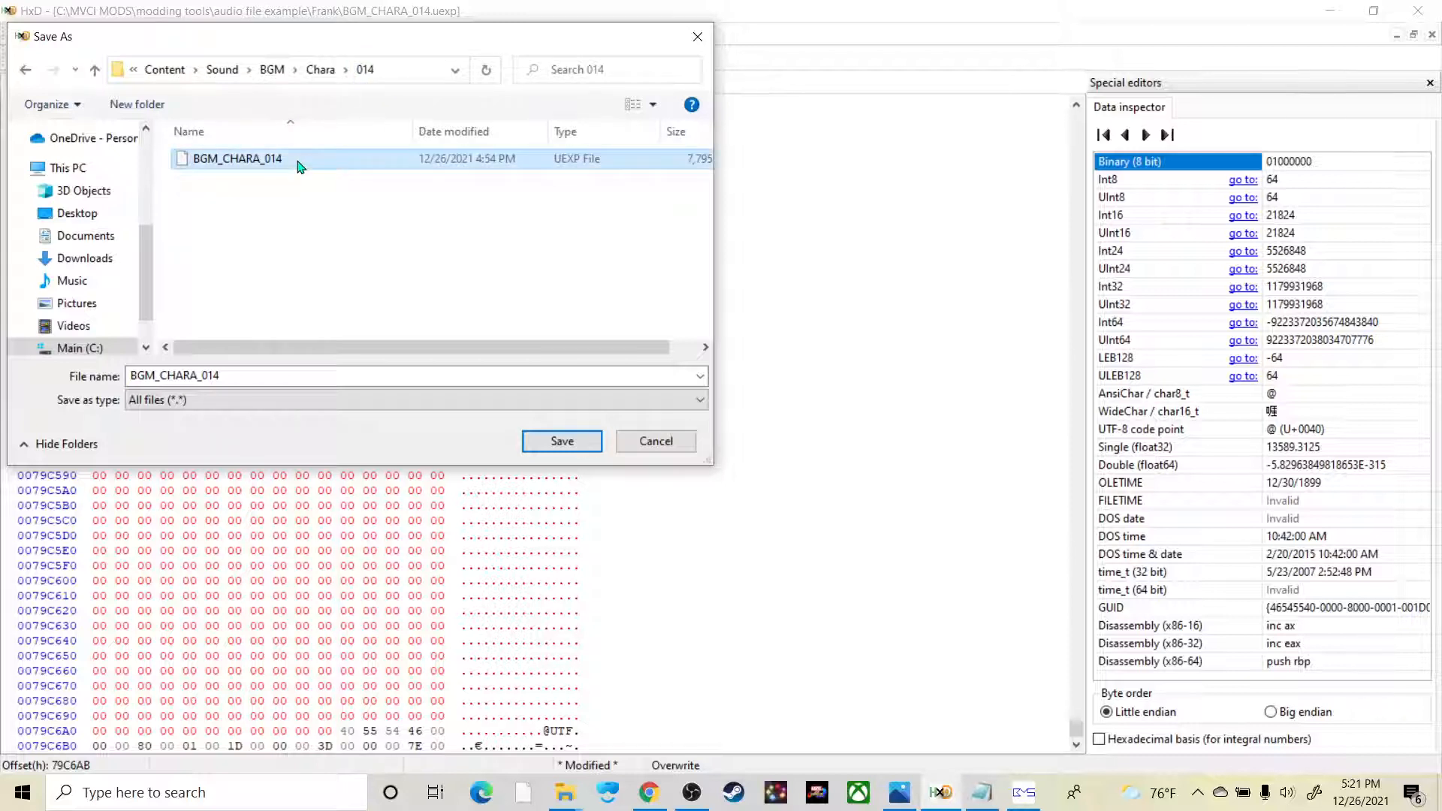
pyautogui.press('Delete')
pyautogui.click(266, 375)
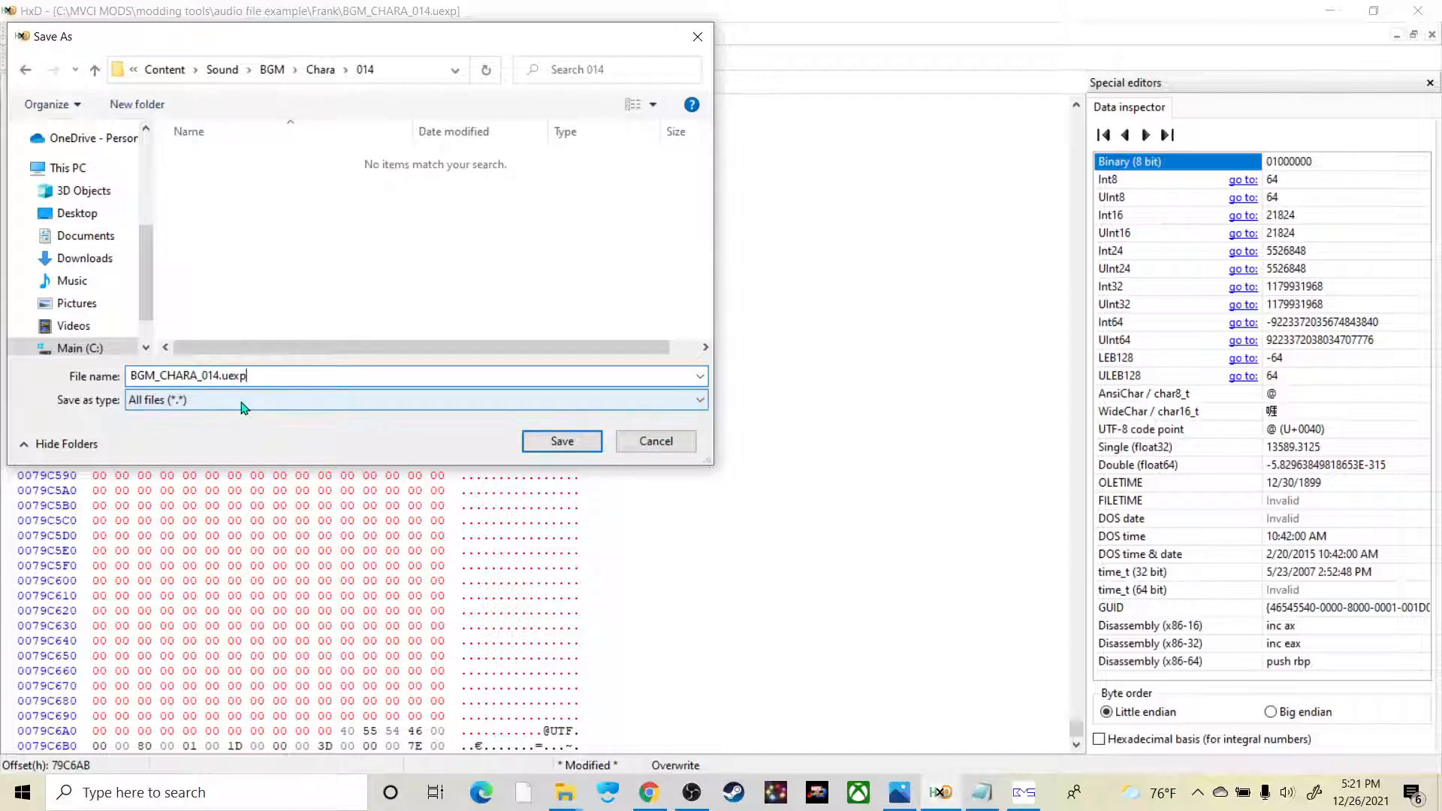
pyautogui.click(560, 442)
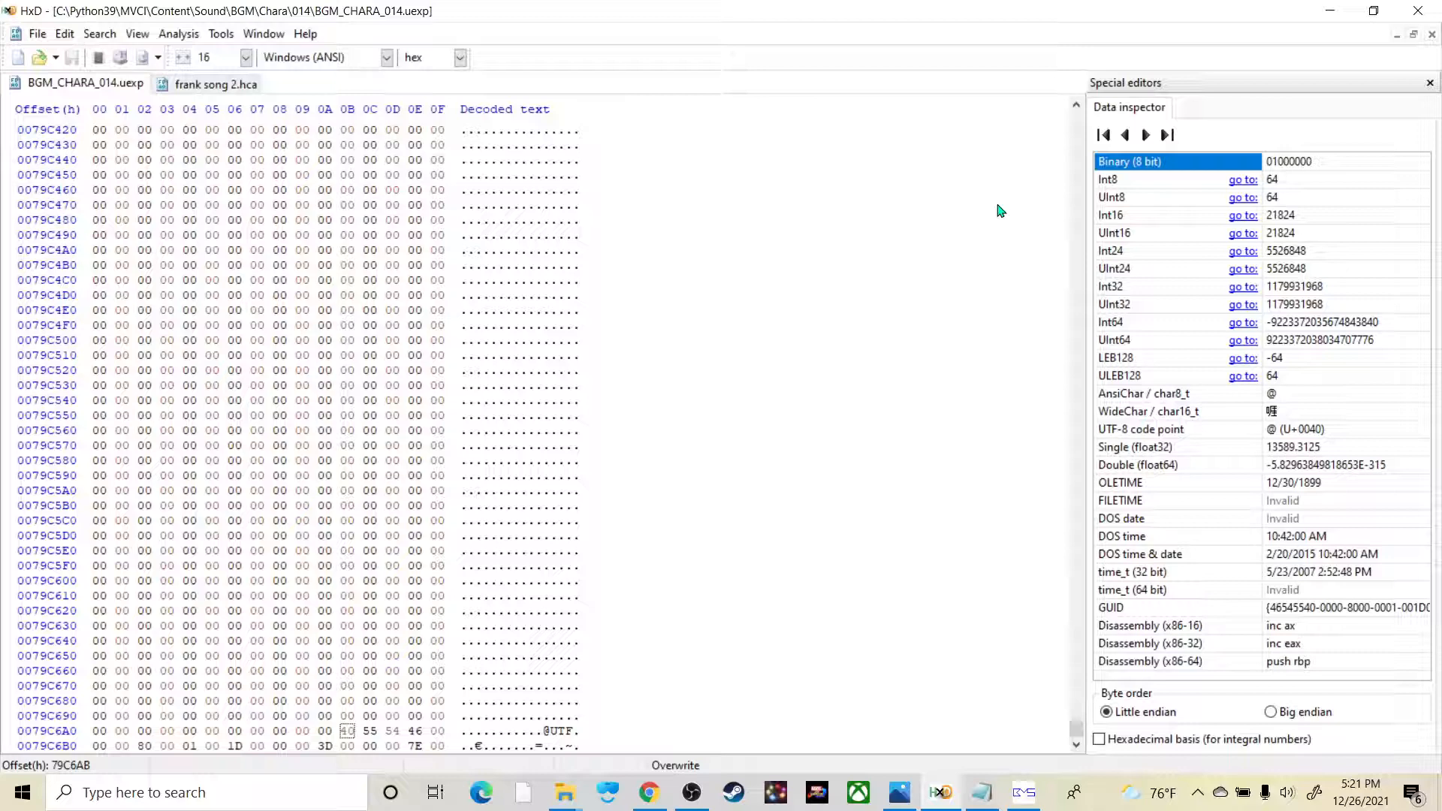
# Step: Minimize HxD and the Notepad offset notes to switch to the File Explorer window showing the Frank folder
pyautogui.click(1330, 11)
pyautogui.click(1266, 195)
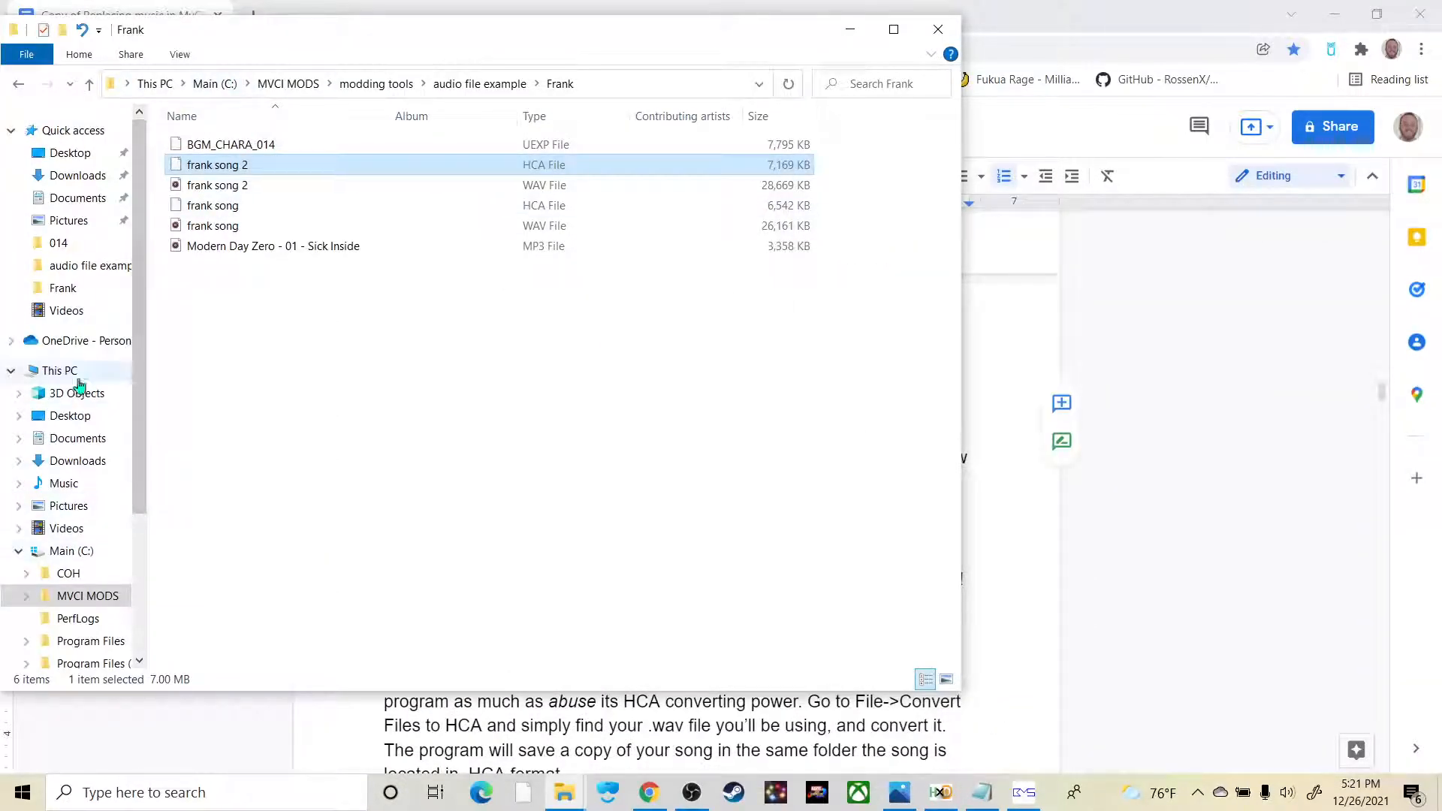
# Step: Run the Packer batch file in the Python39 folder to pack the MVCI folder into nameofthemod_P.pak and close its console
pyautogui.scroll(-2, 75, 368)
pyautogui.scroll(-1, 75, 365)
pyautogui.click(100, 603)
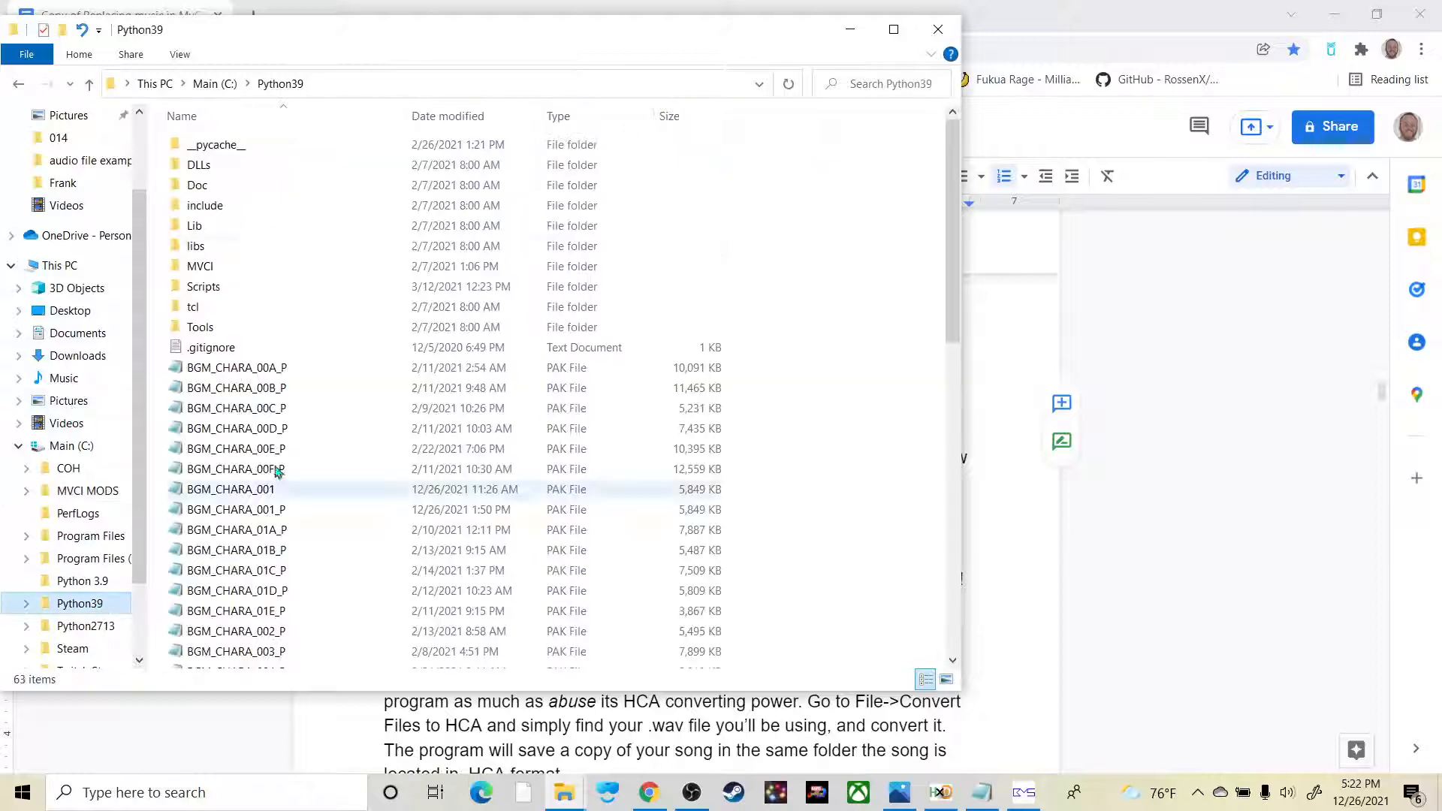
pyautogui.scroll(-12, 297, 252)
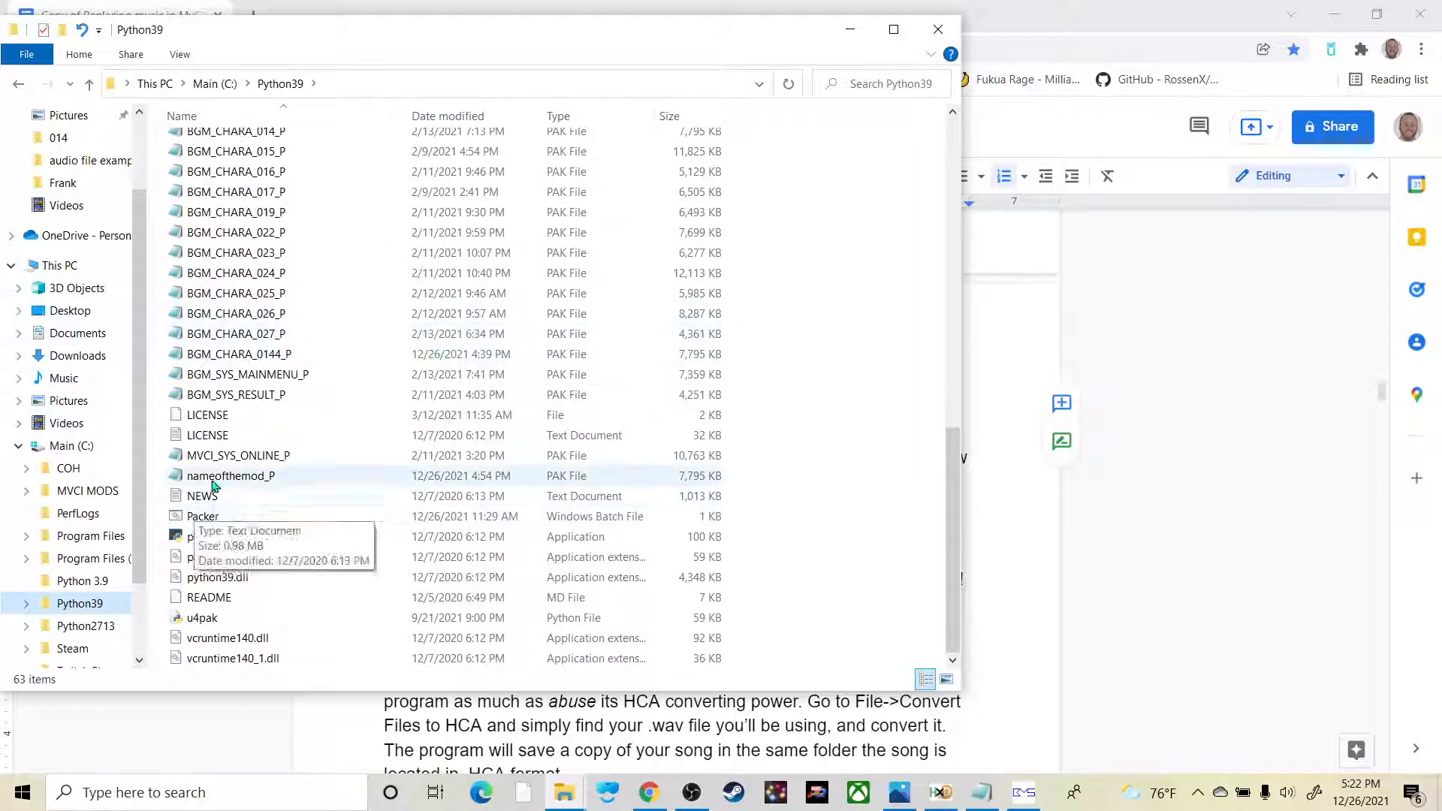
pyautogui.doubleClick(228, 519)
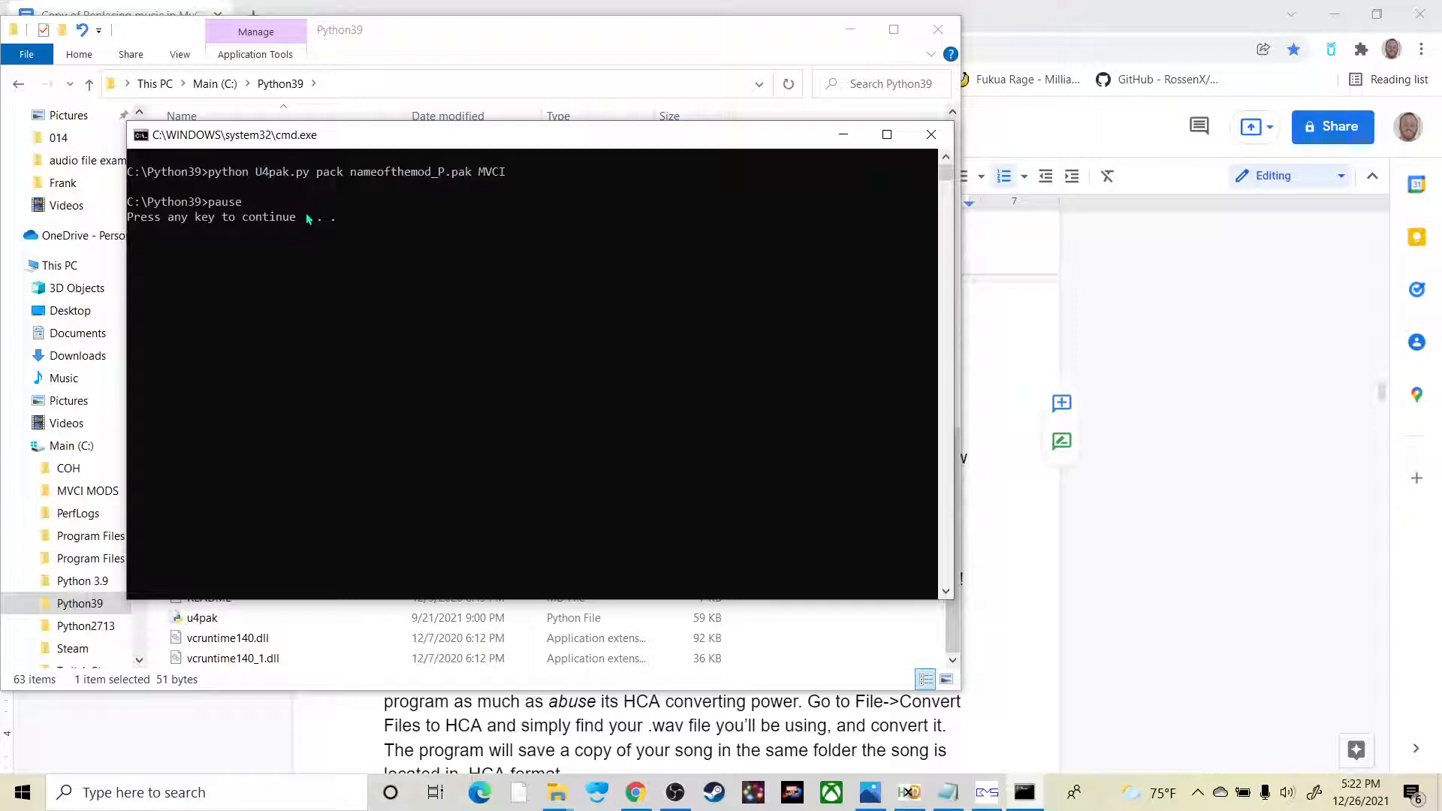
pyautogui.press('Return')
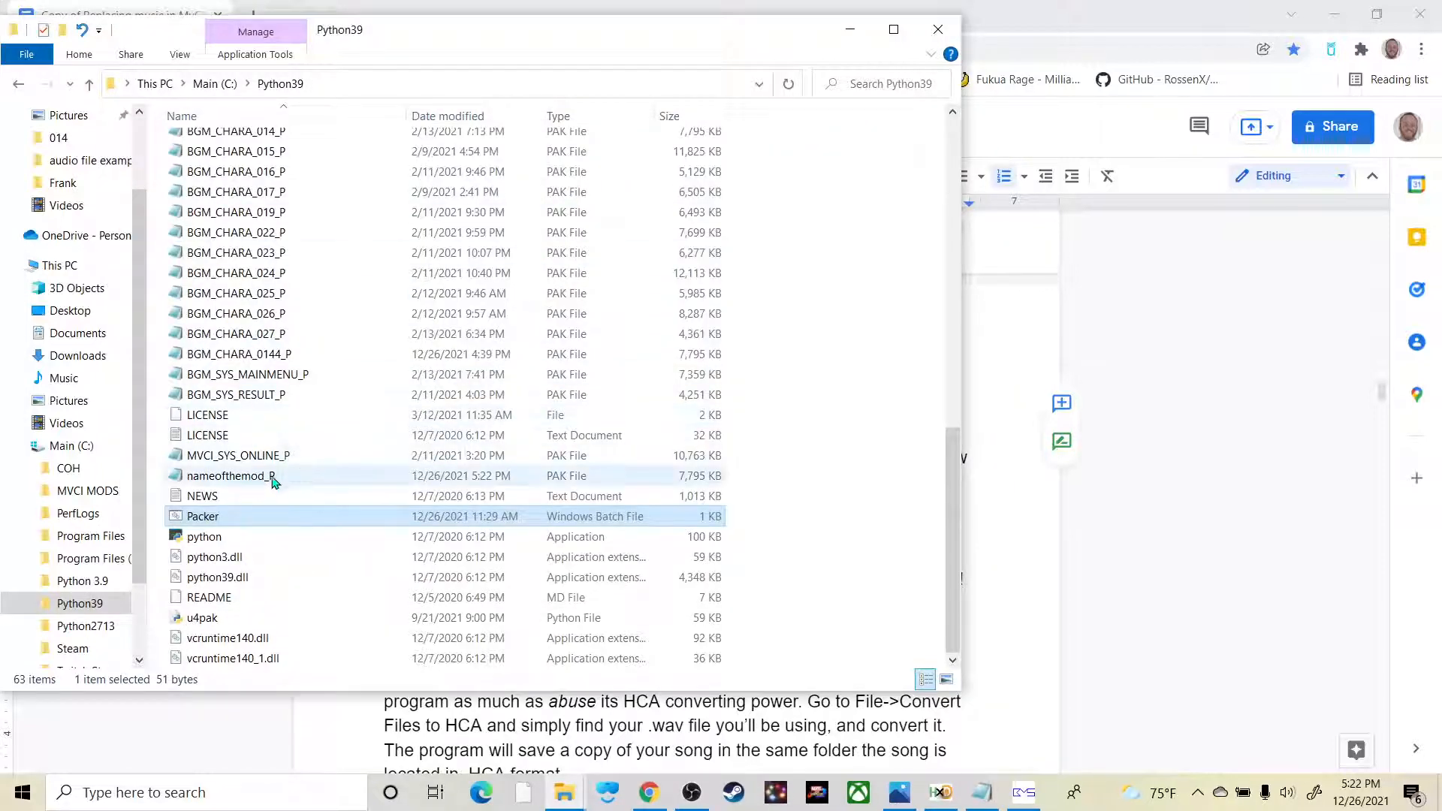
# Step: Copy the nameofthemod_P PAK file and minimize the open windows to get to the File Explorer window showing the Goldwave folder
pyautogui.click(248, 477)
pyautogui.rightClick(245, 477)
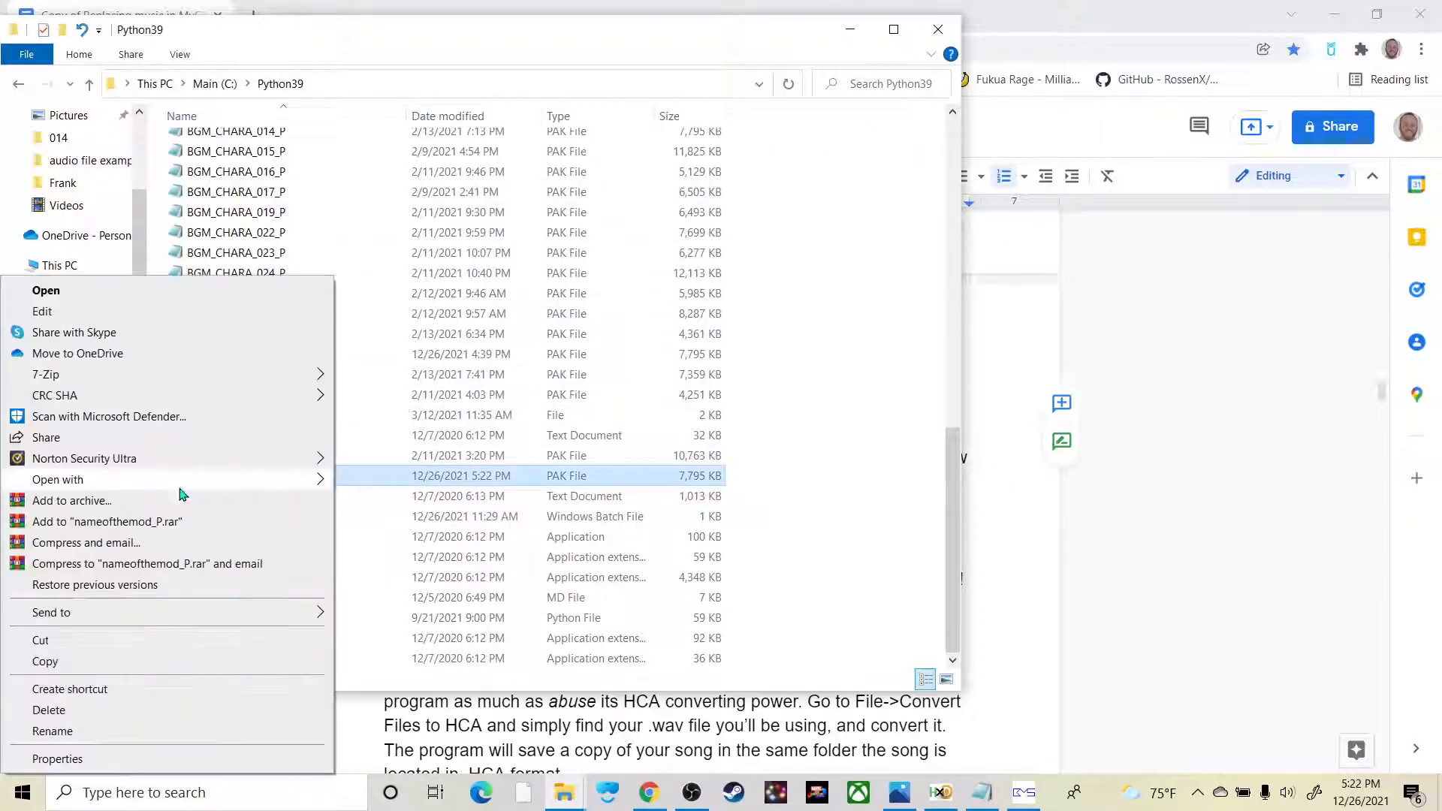
pyautogui.click(52, 661)
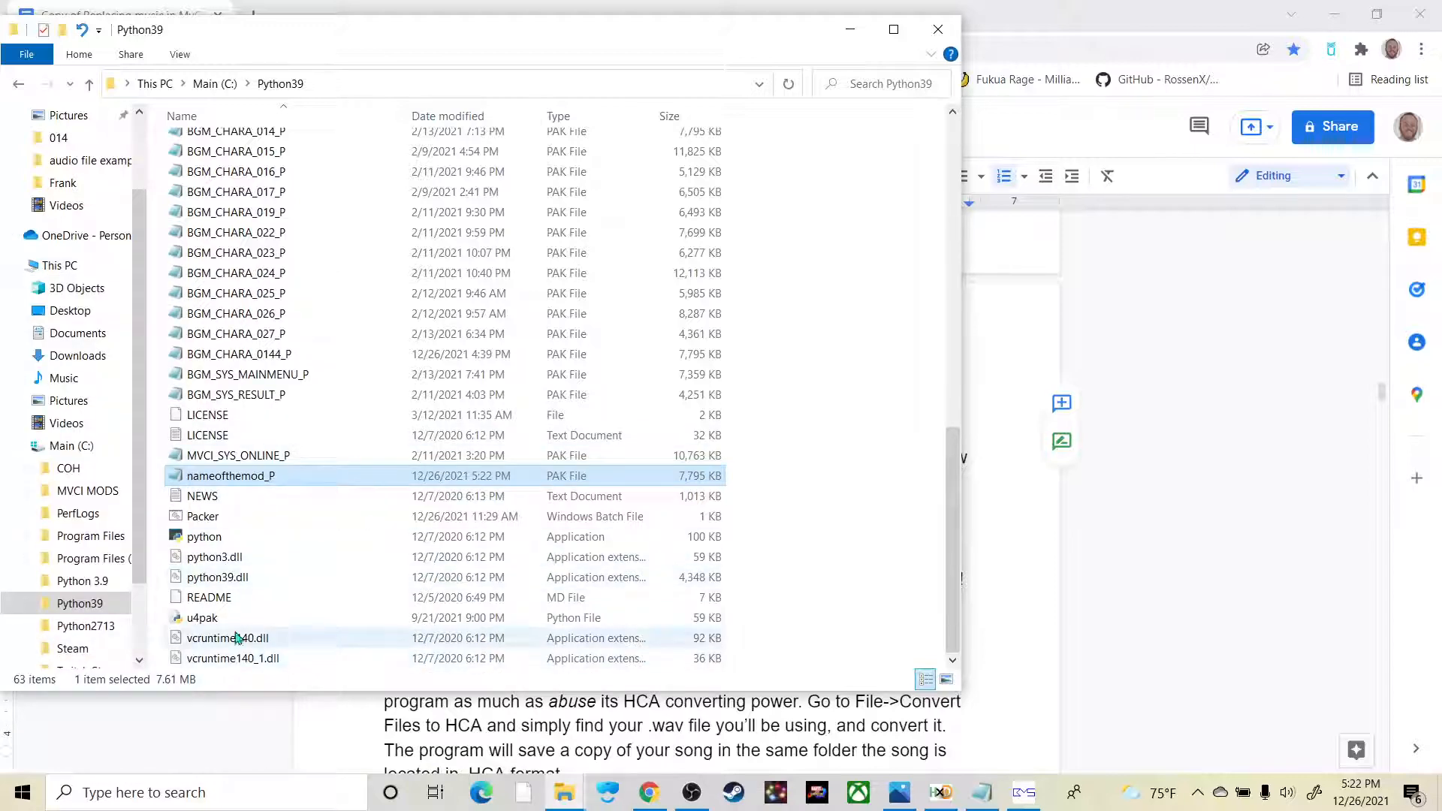
pyautogui.click(850, 30)
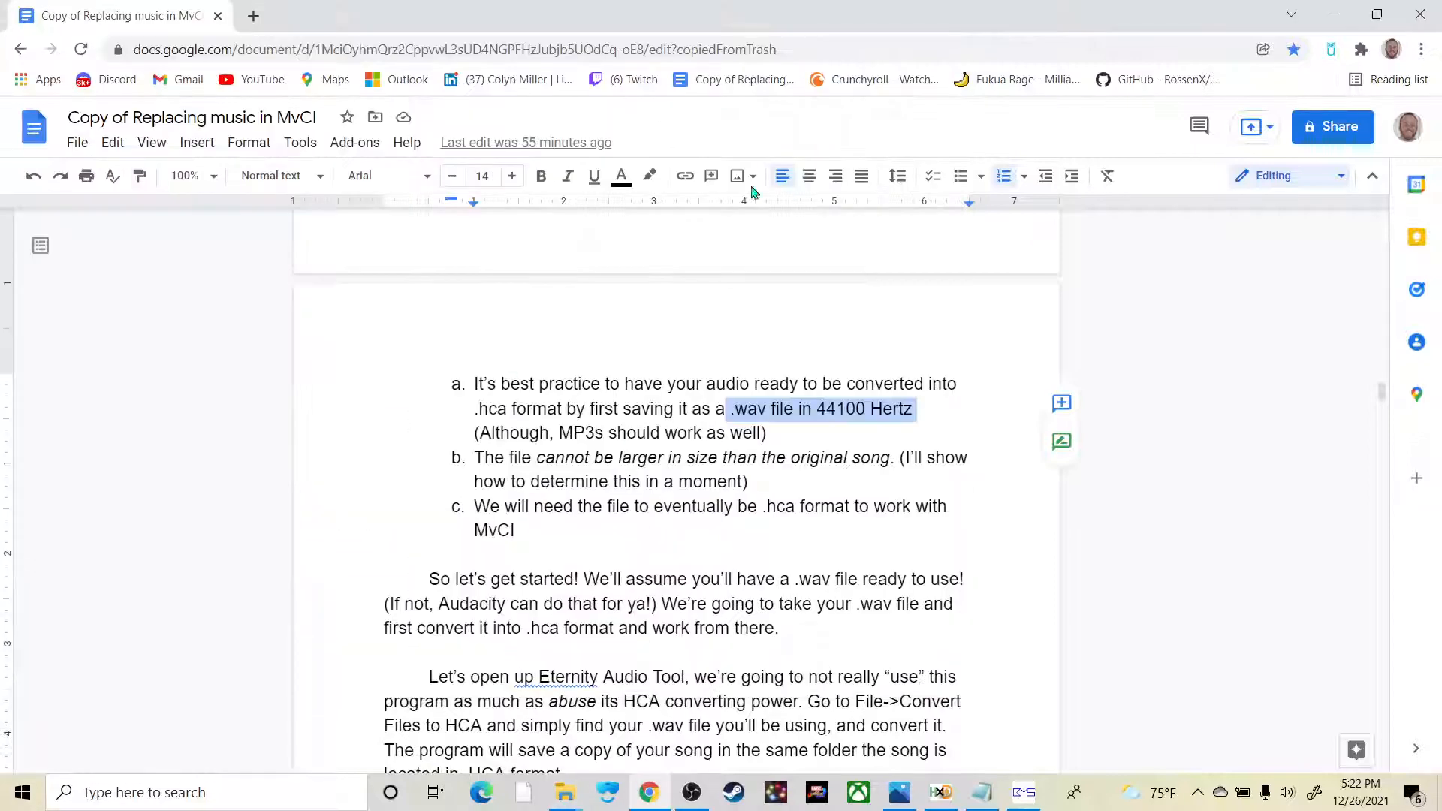
pyautogui.click(1334, 13)
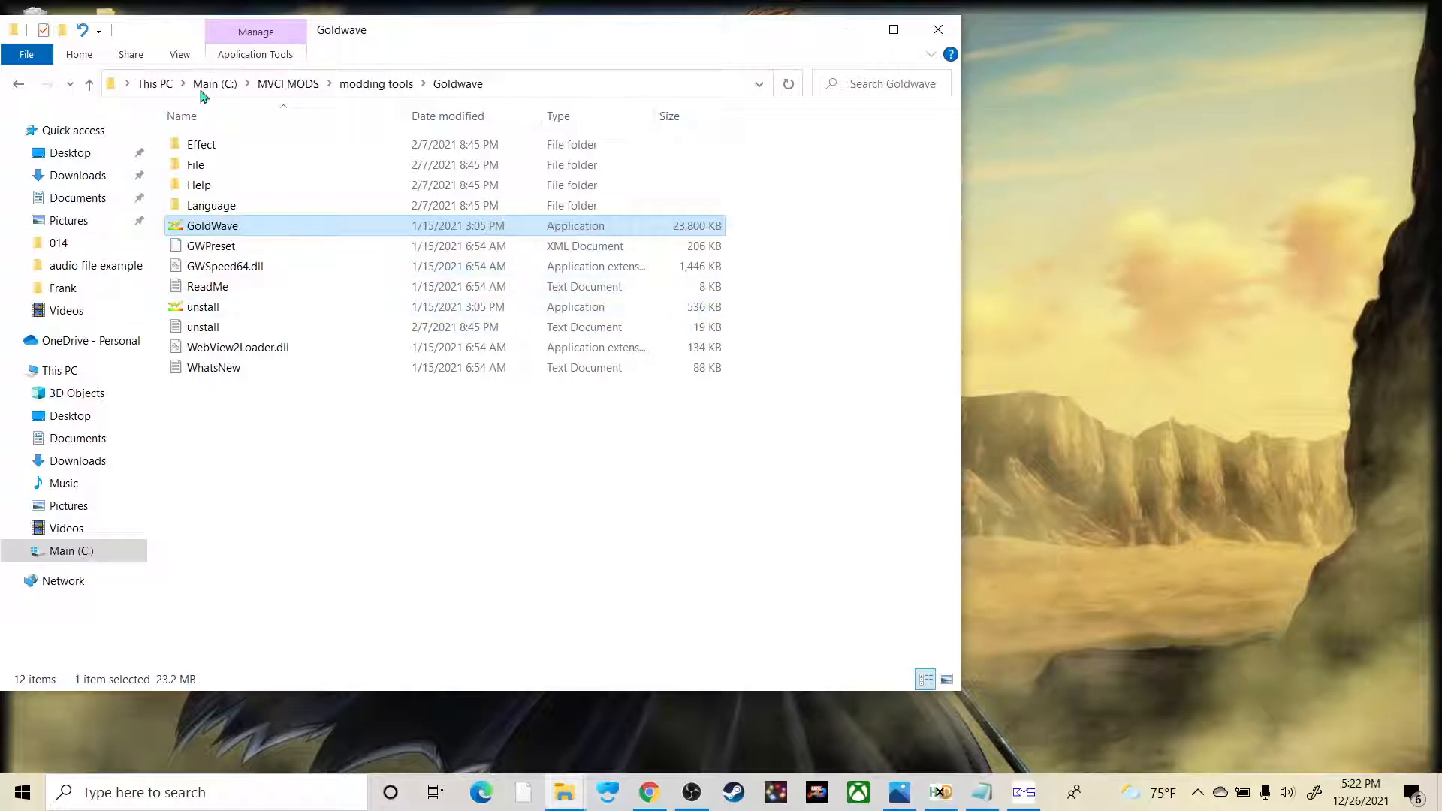
# Step: Browse to the Steam\steamapps folder on the Main (C:) drive
pyautogui.click(85, 374)
pyautogui.click(78, 550)
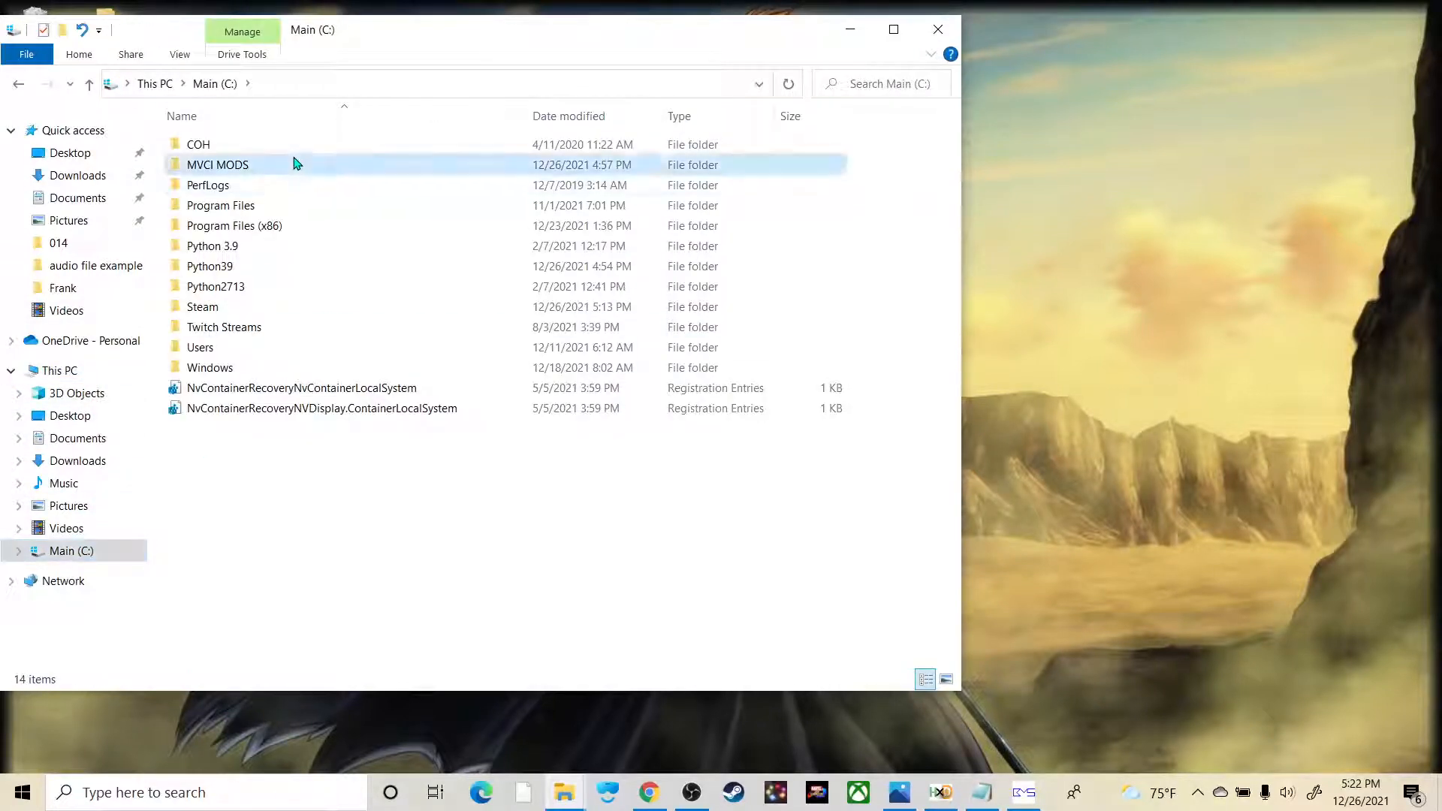
pyautogui.doubleClick(295, 164)
pyautogui.click(19, 83)
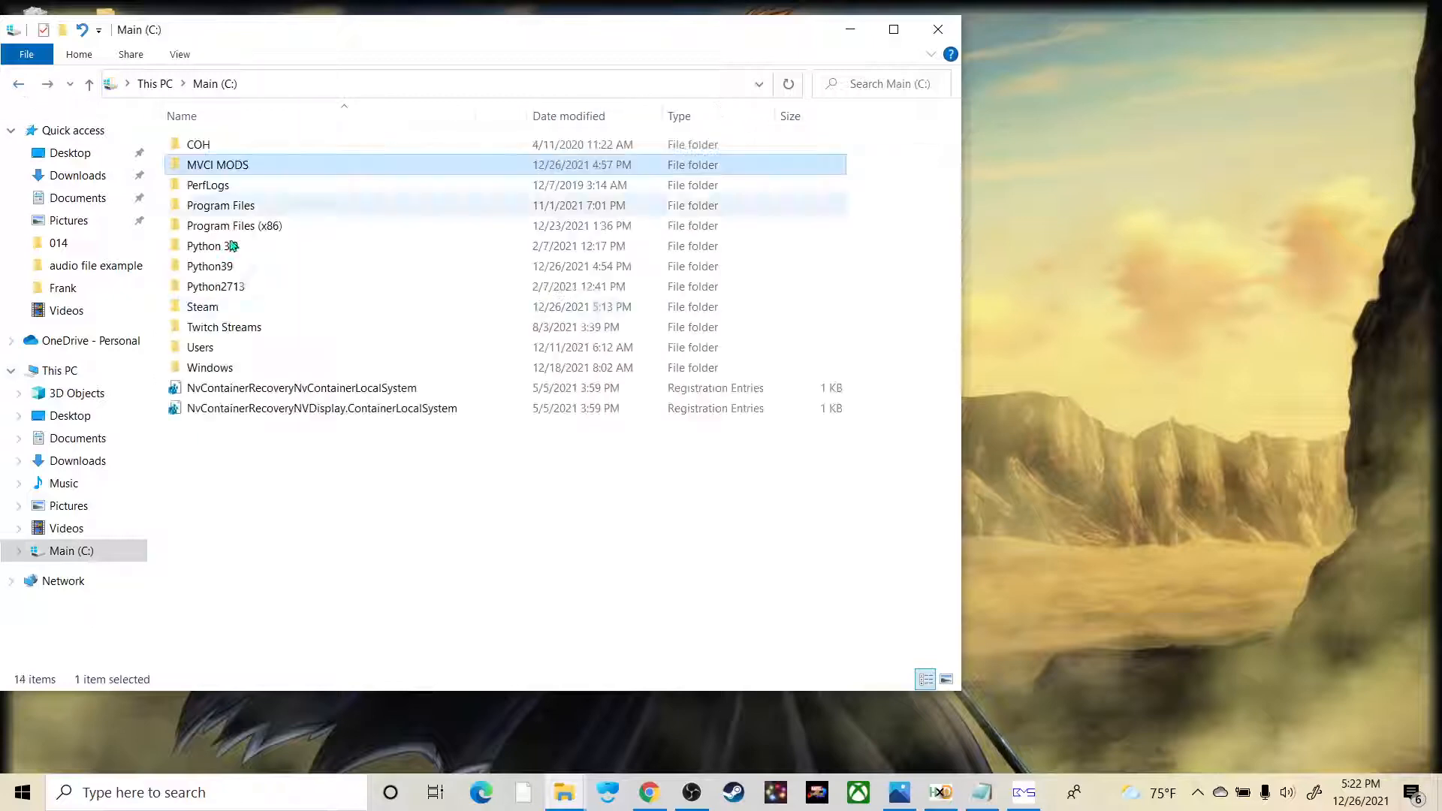
pyautogui.doubleClick(225, 308)
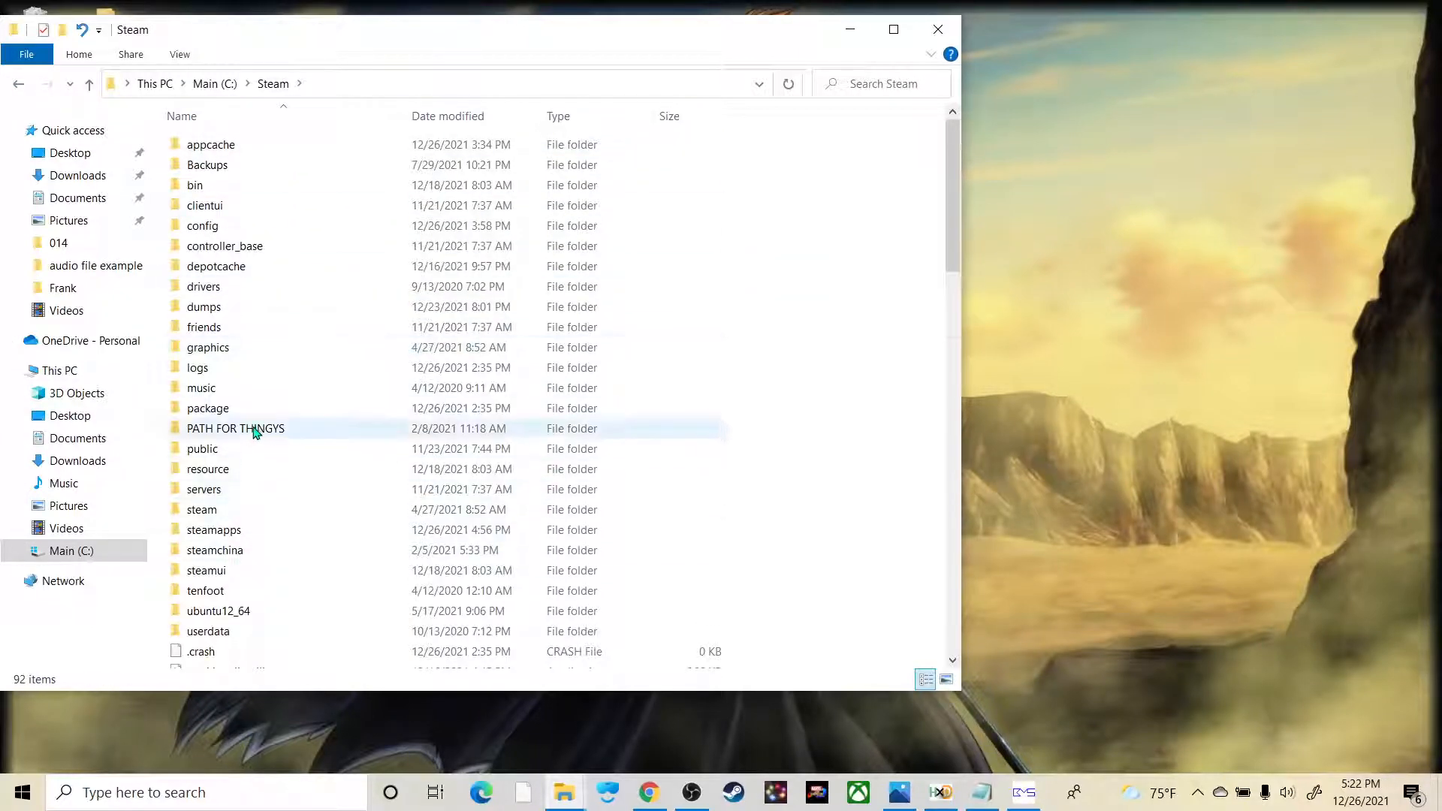
pyautogui.scroll(-6, 254, 432)
pyautogui.doubleClick(253, 179)
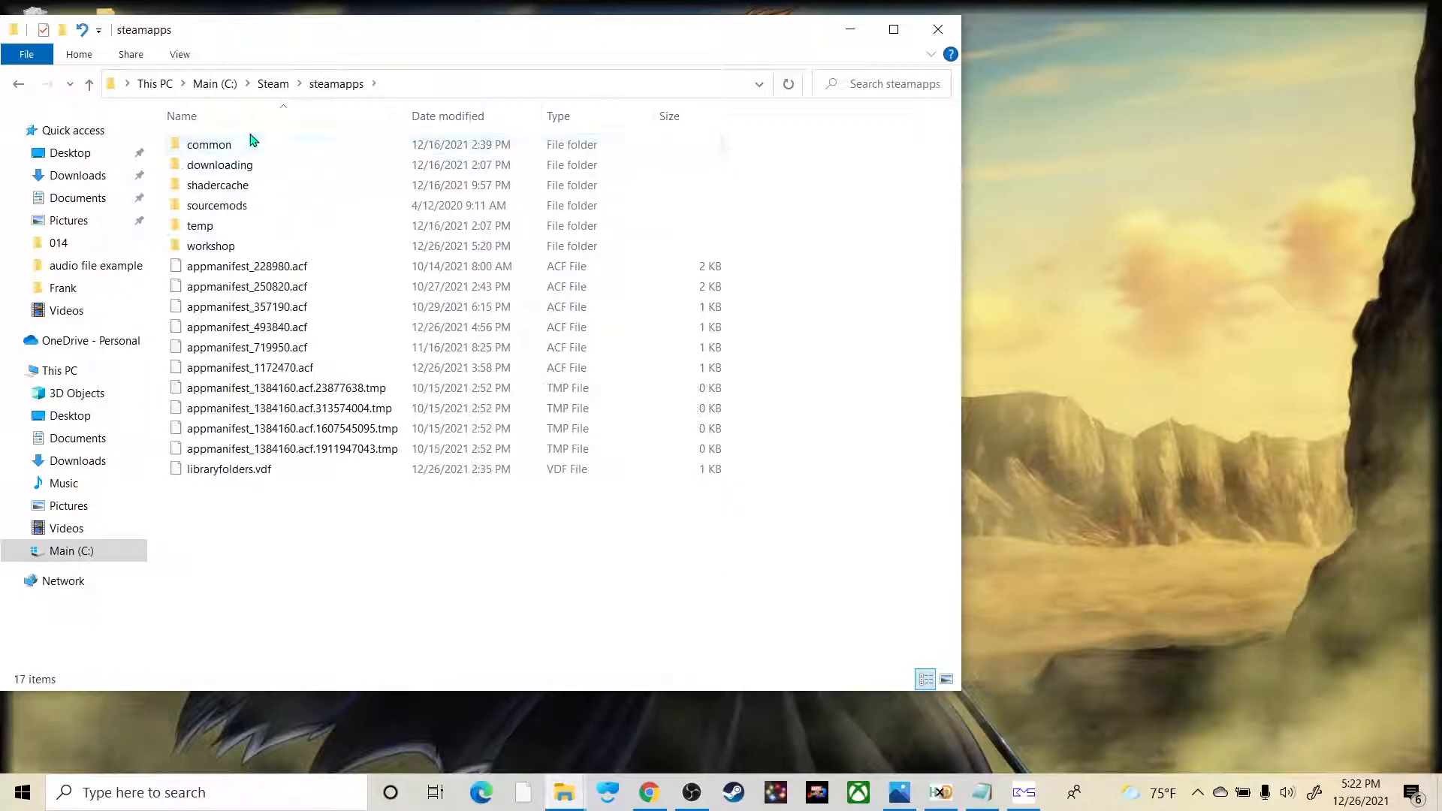
# Step: Open the game's Paks folder at common\MARVEL VS. CAPCOM INFINITE\MVCI\Content\Paks
pyautogui.doubleClick(252, 143)
pyautogui.doubleClick(256, 184)
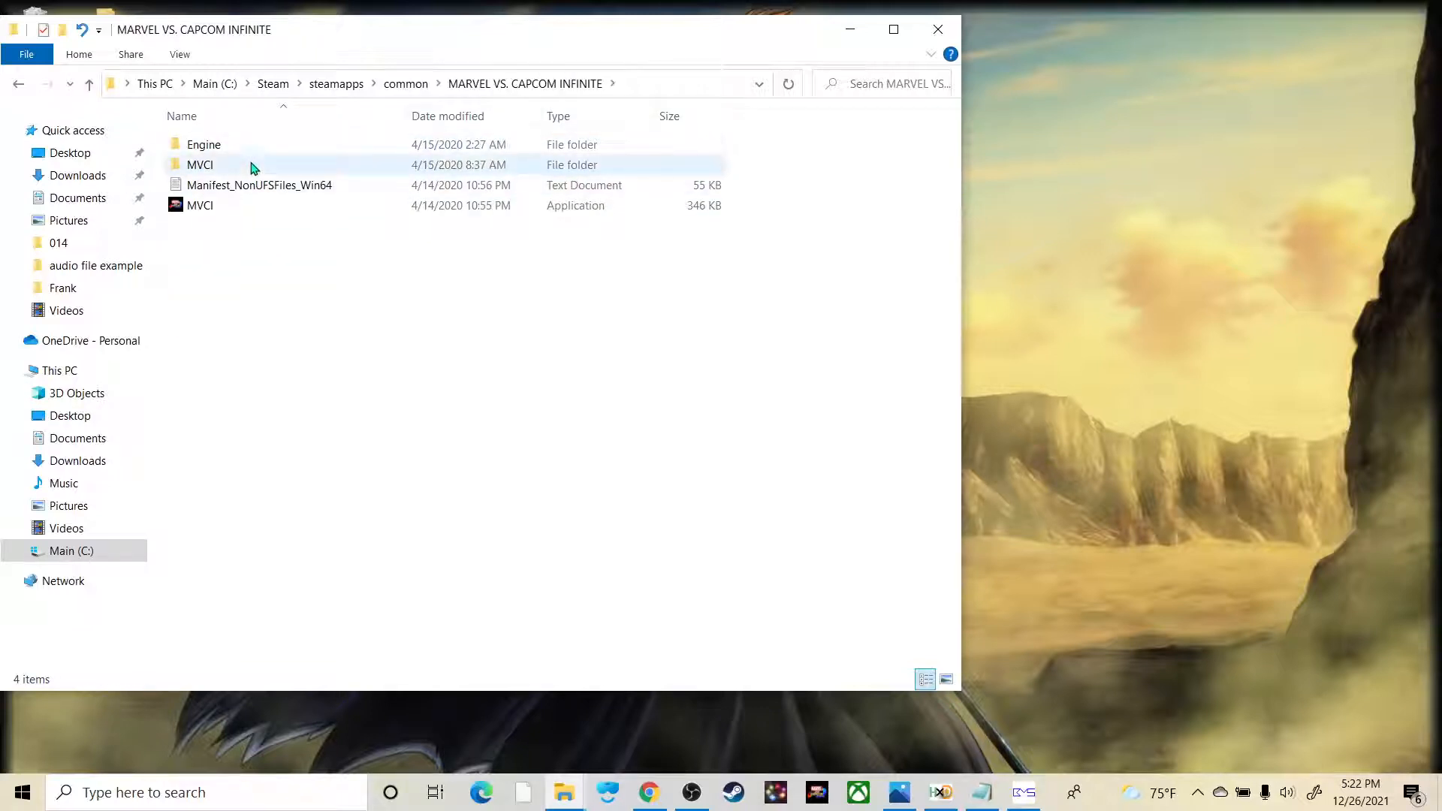
pyautogui.doubleClick(252, 166)
pyautogui.doubleClick(252, 166)
pyautogui.doubleClick(252, 166)
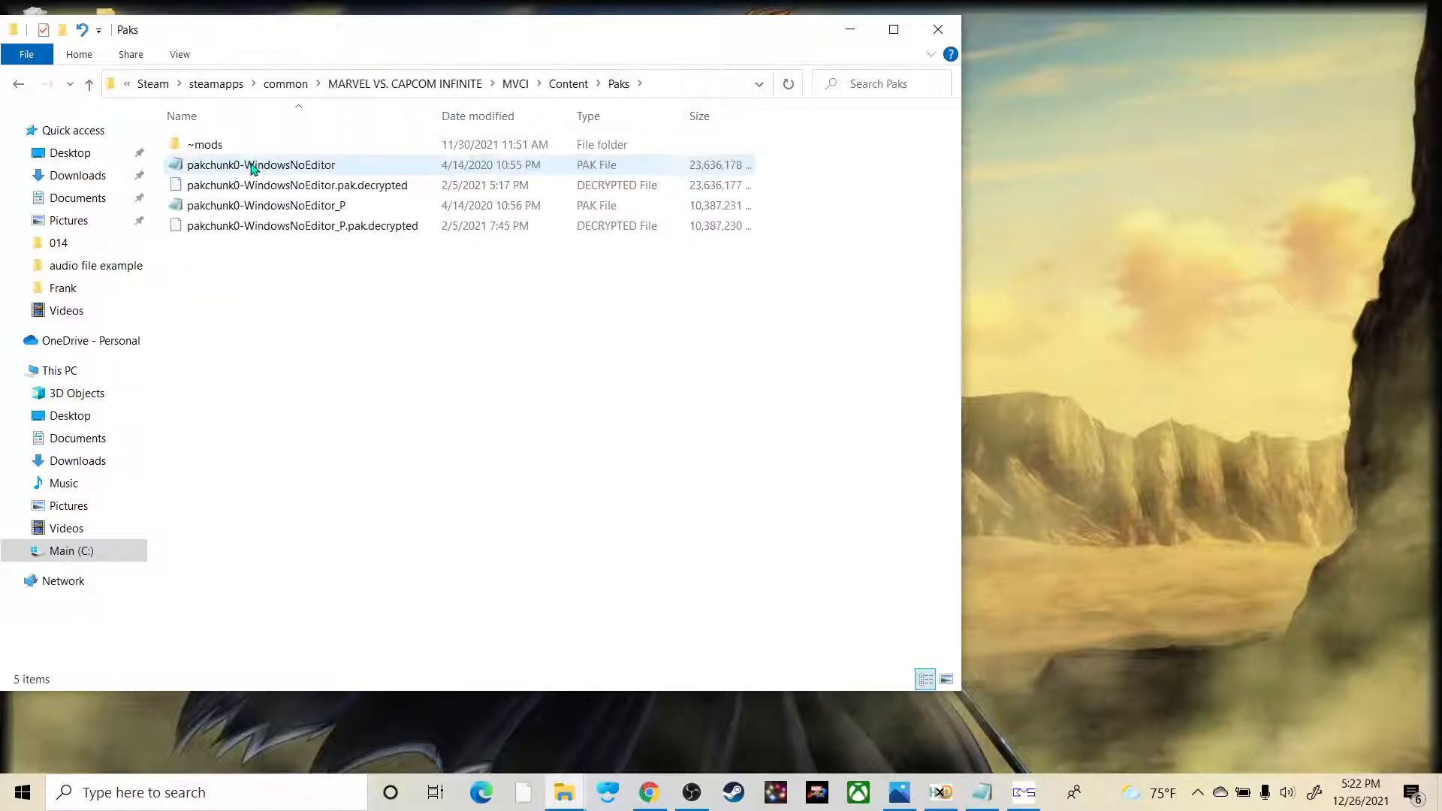
# Step: Paste the copied PAK file into the Frank West folder under ~mods\Personal BGM
pyautogui.doubleClick(253, 144)
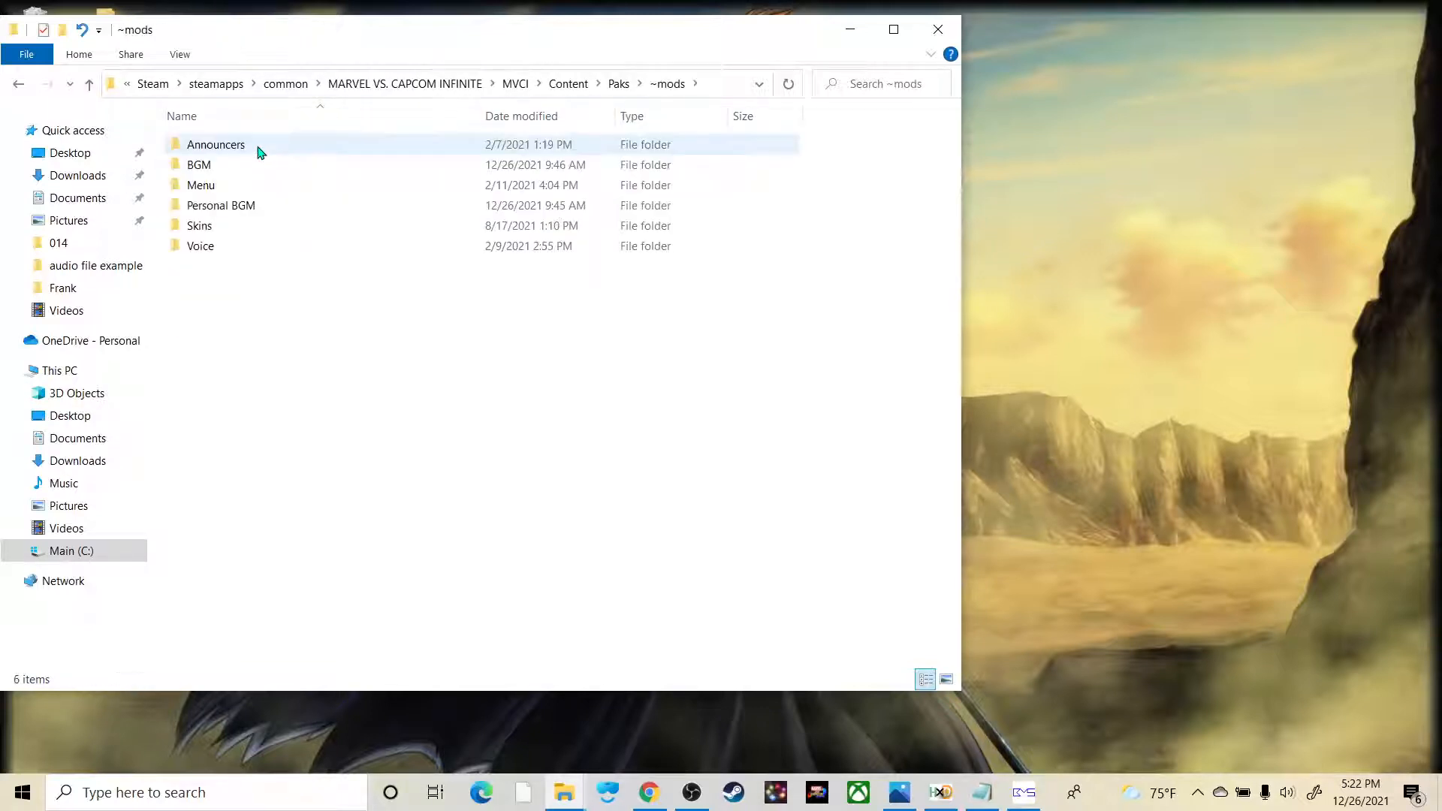
pyautogui.doubleClick(242, 208)
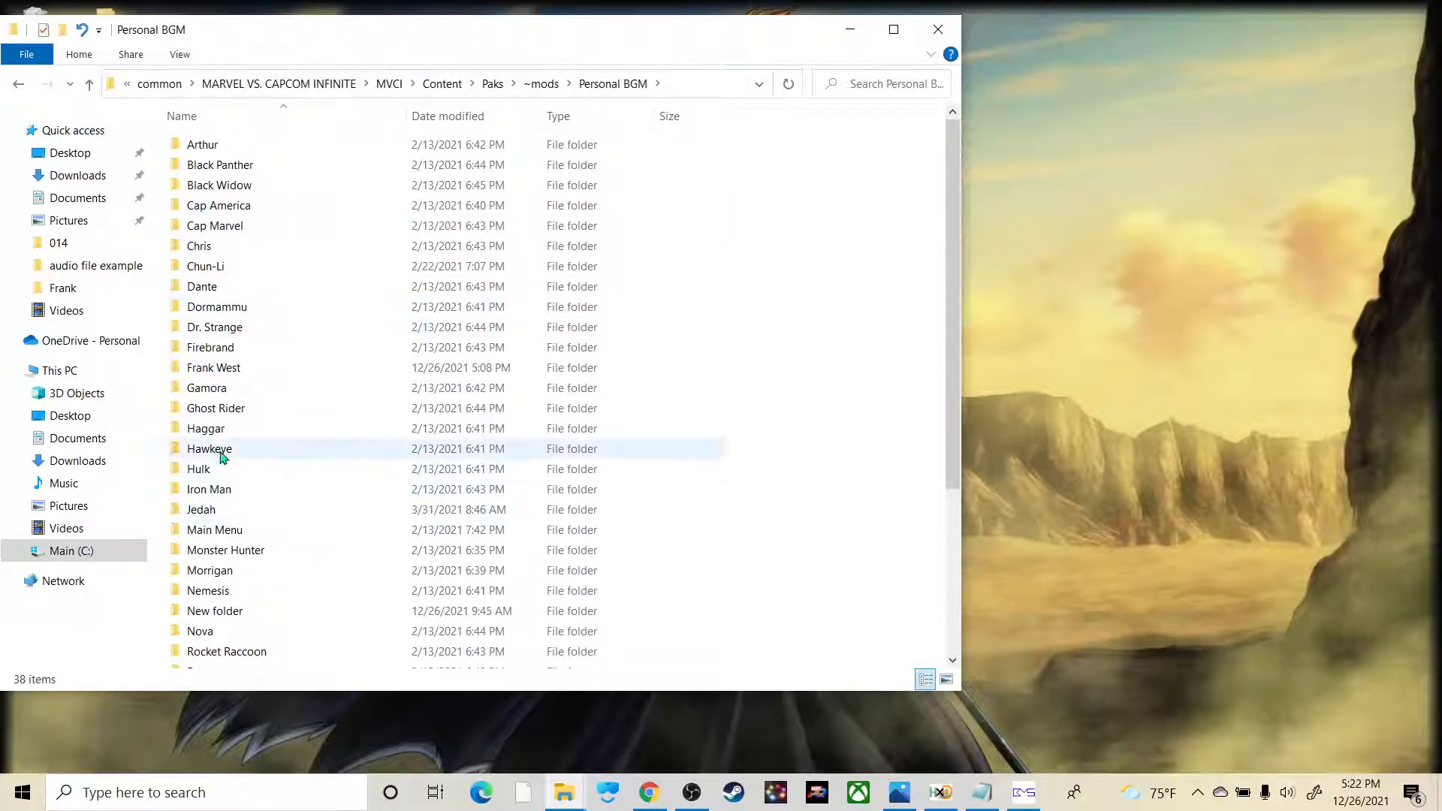
pyautogui.doubleClick(225, 368)
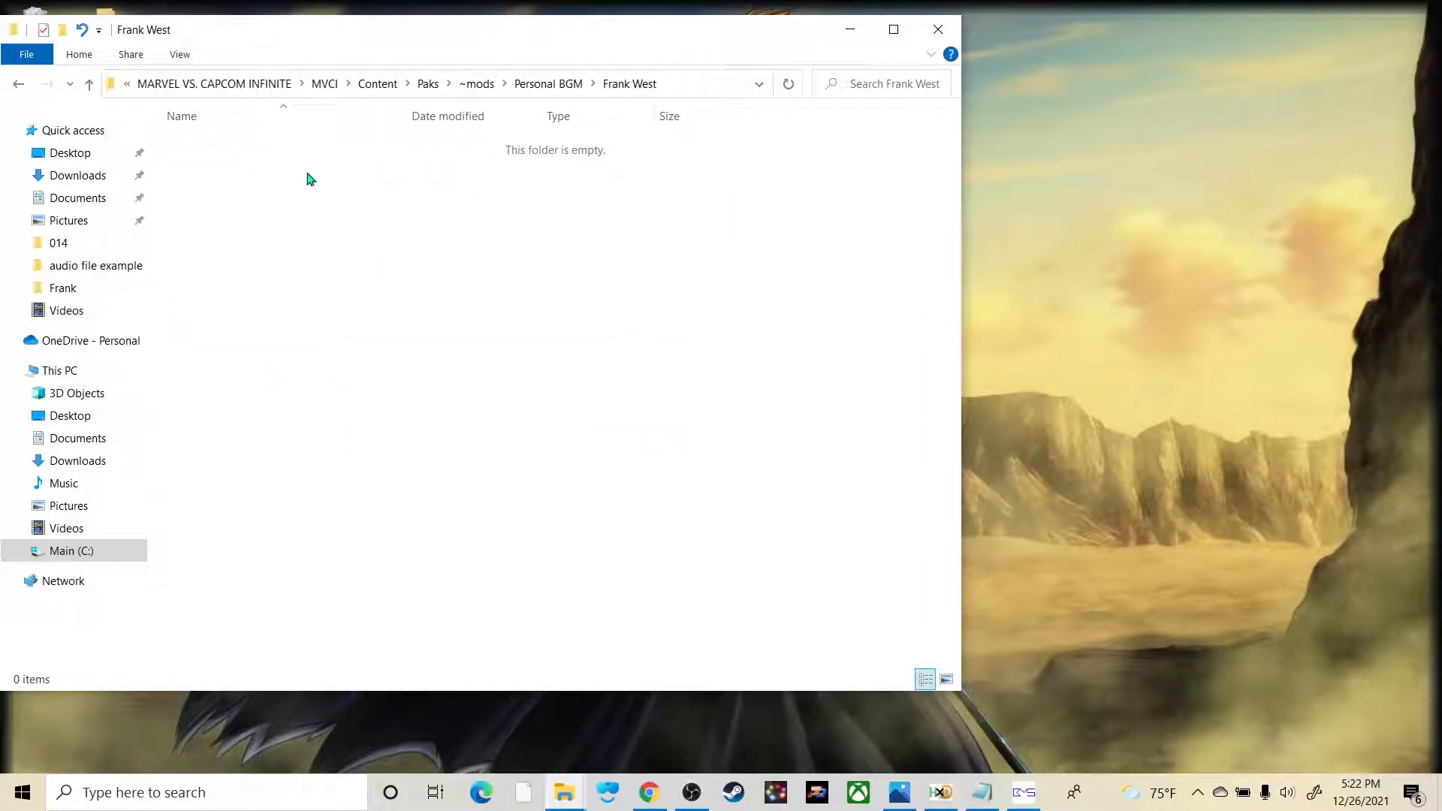
pyautogui.hotkey('ctrl', 'v')
# Step: Rename the pasted PAK file as BGM_CHARA_014_P
pyautogui.click(231, 147)
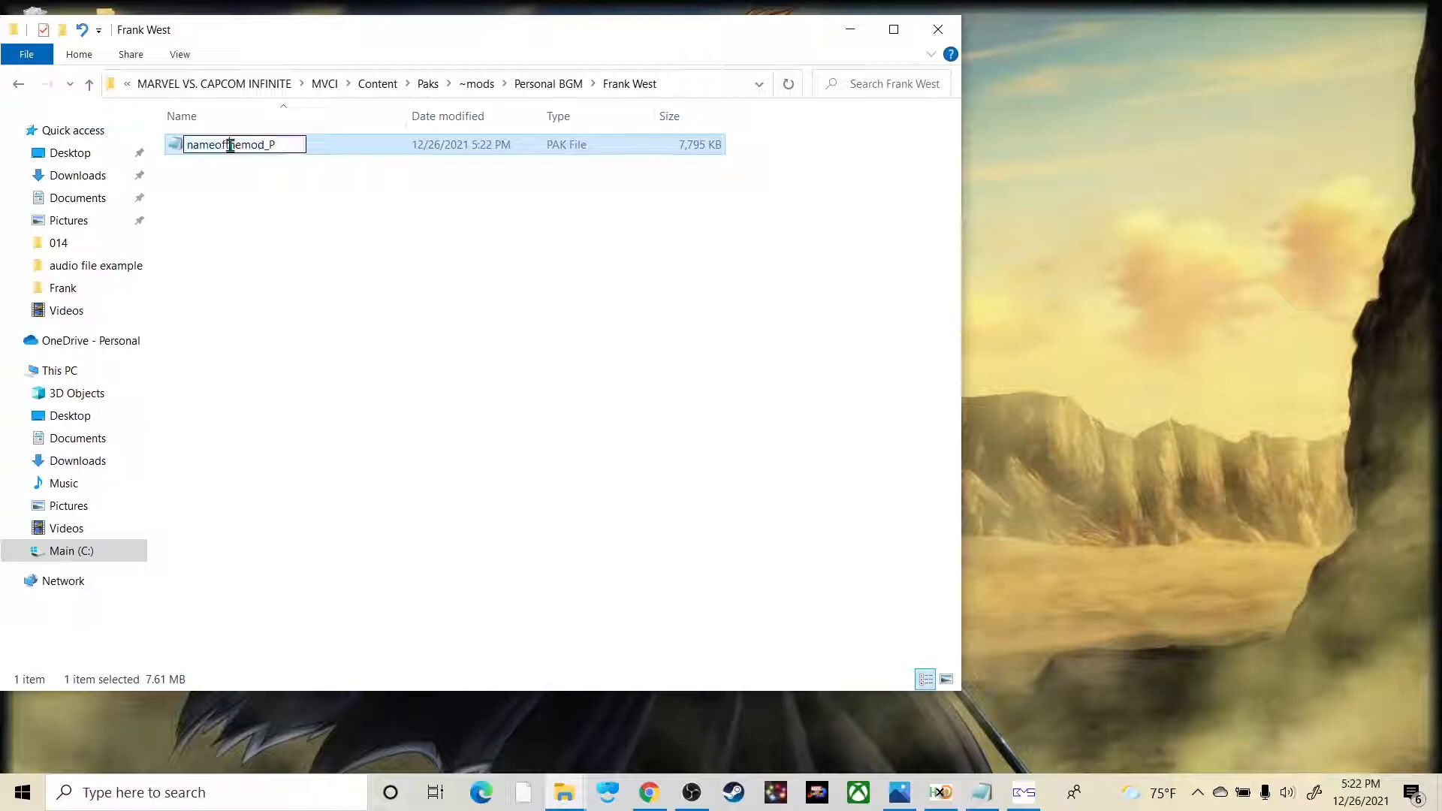
pyautogui.click(229, 145)
pyautogui.press('BackSpace')
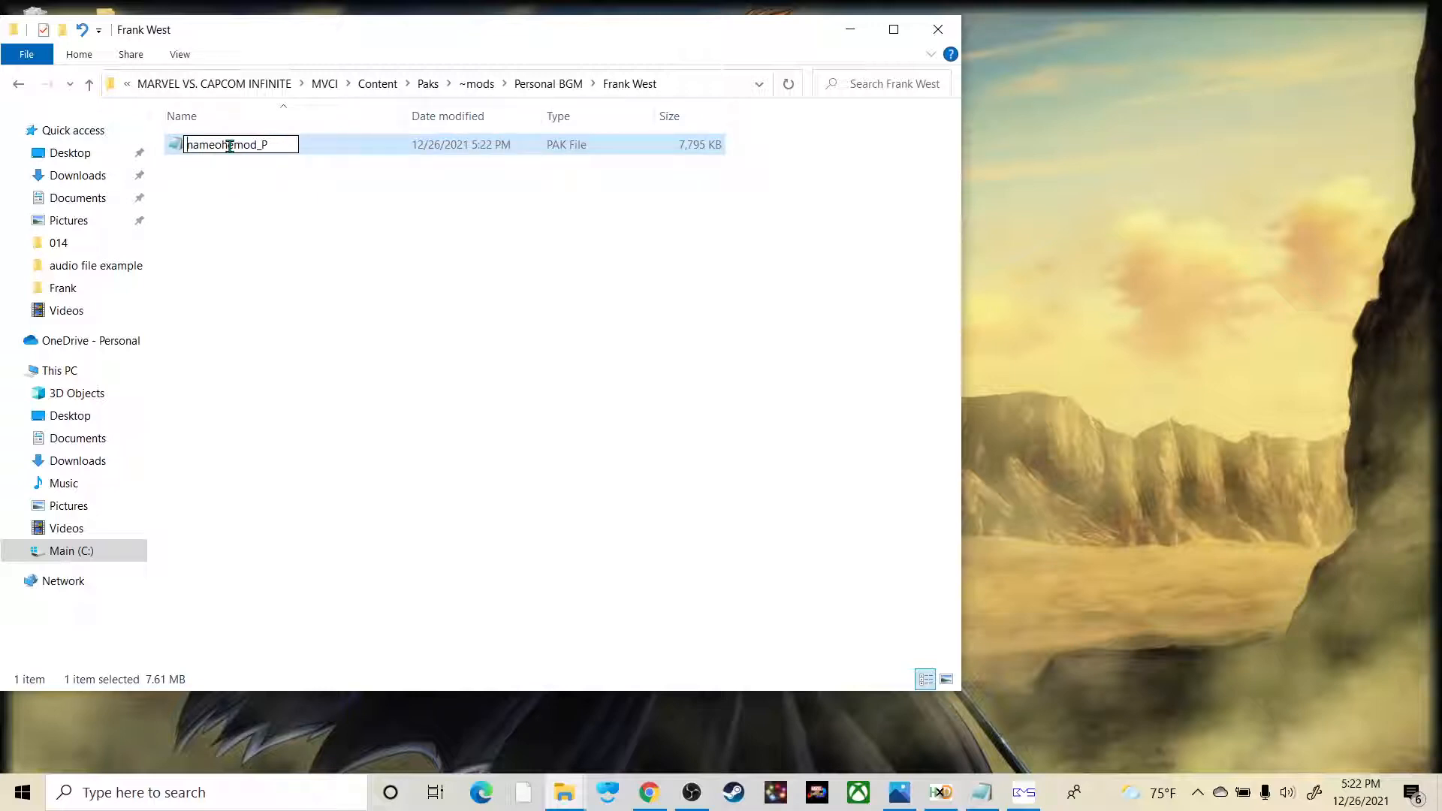
pyautogui.press('BackSpace')
pyautogui.press('BackSpace')
pyautogui.press('BackSpace')
pyautogui.press('BackSpace')
pyautogui.press('BackSpace')
pyautogui.press('BackSpace')
pyautogui.press('BackSpace')
pyautogui.press('BackSpace')
pyautogui.press('BackSpace')
pyautogui.press('BackSpace')
pyautogui.press('BackSpace')
pyautogui.write('BGM_CHARA')
pyautogui.click(319, 227)
# Step: Launch Marvel vs. Capcom: Infinite and continue past the title screen to the main menu
pyautogui.click(818, 793)
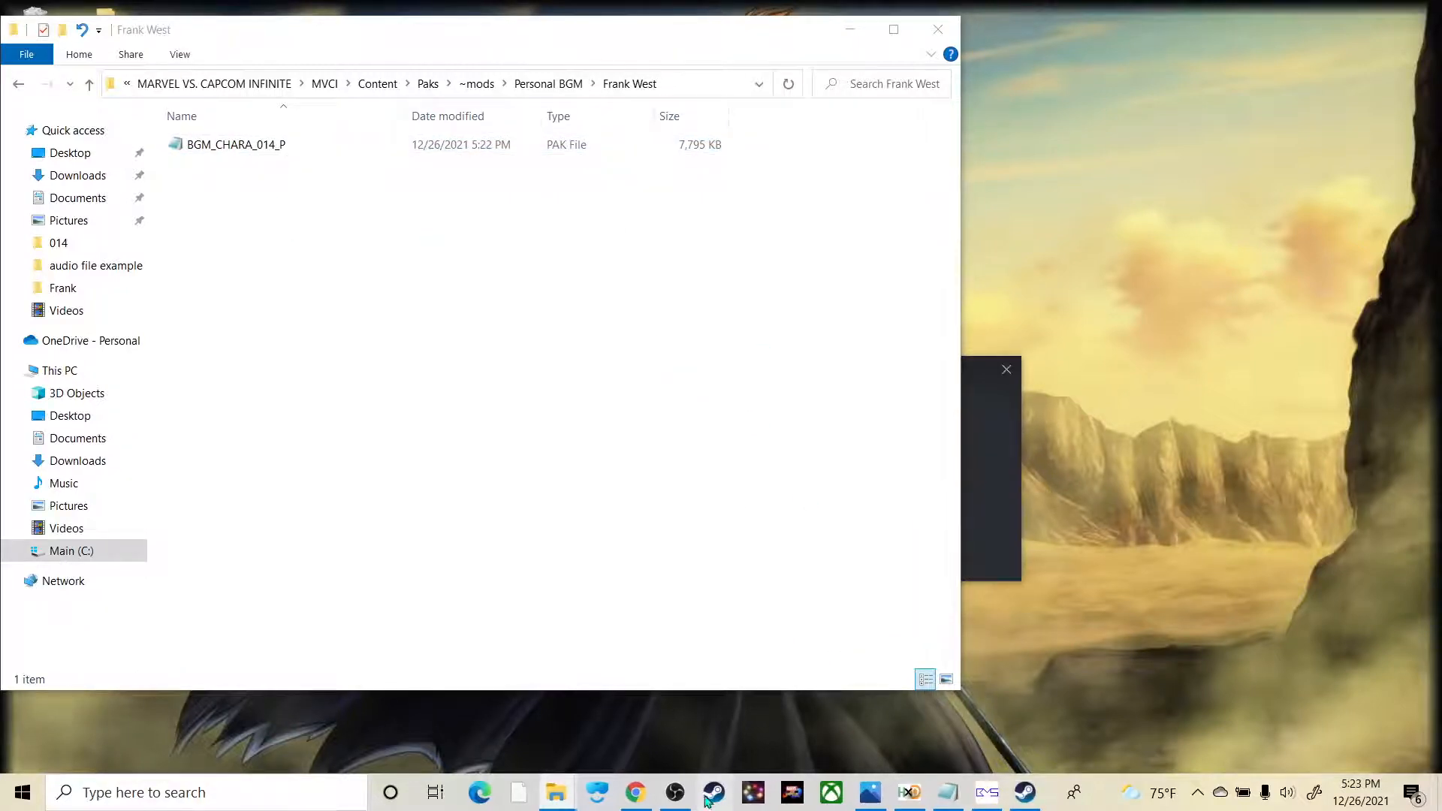
pyautogui.click(691, 792)
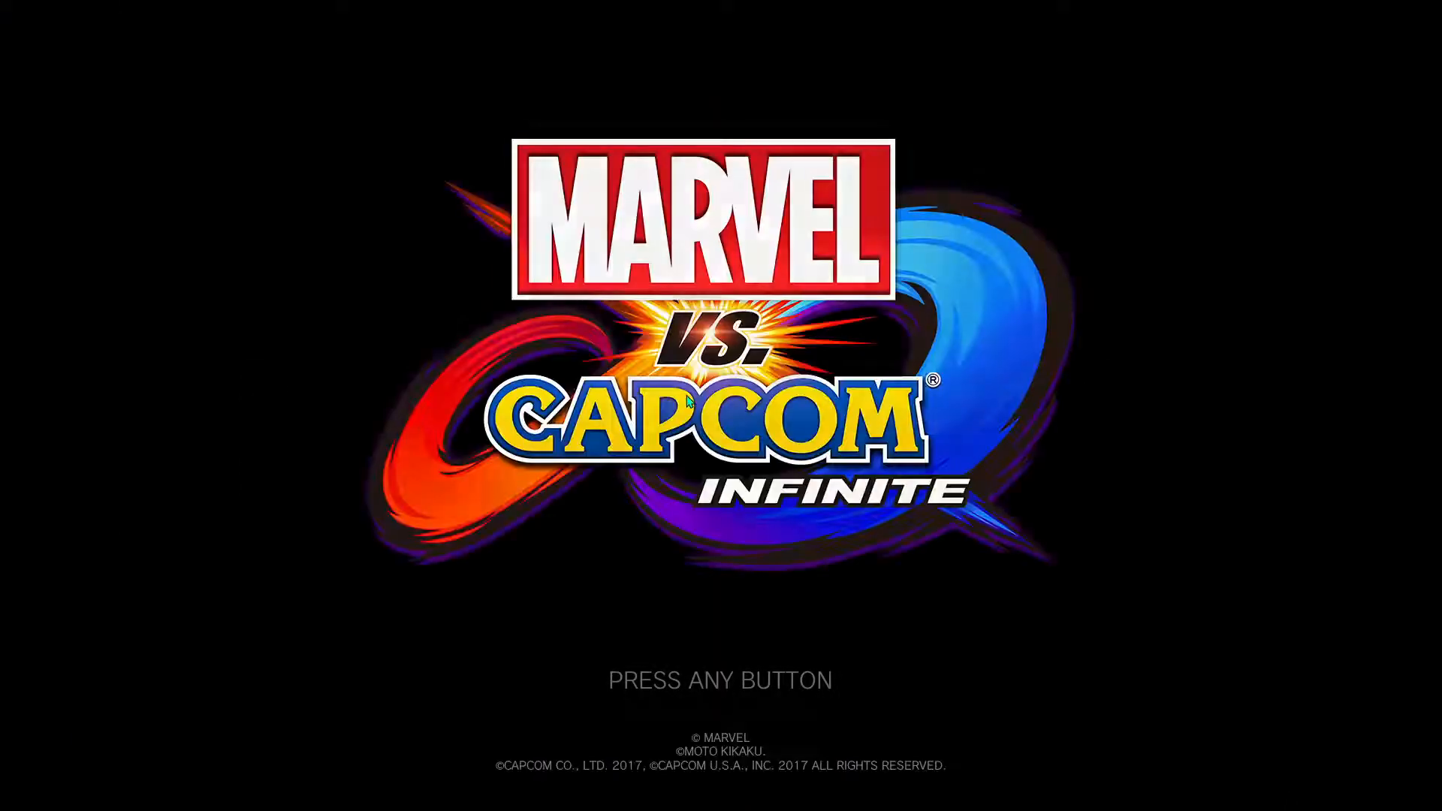
pyautogui.press('Return')
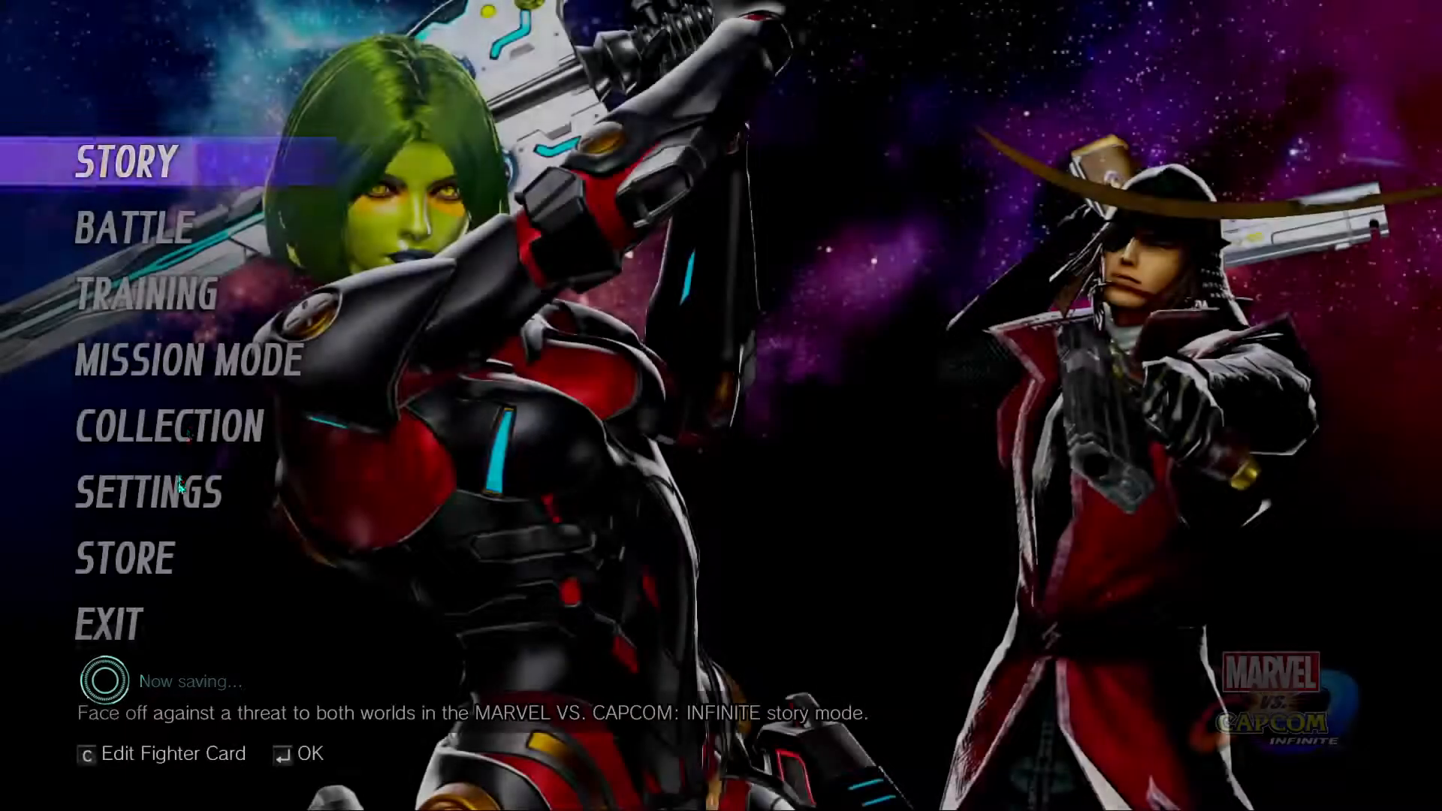
# Step: Play Frank West's theme from the Character Themes in the game's sound collection to check the replaced song, and leave the list
pyautogui.click(176, 428)
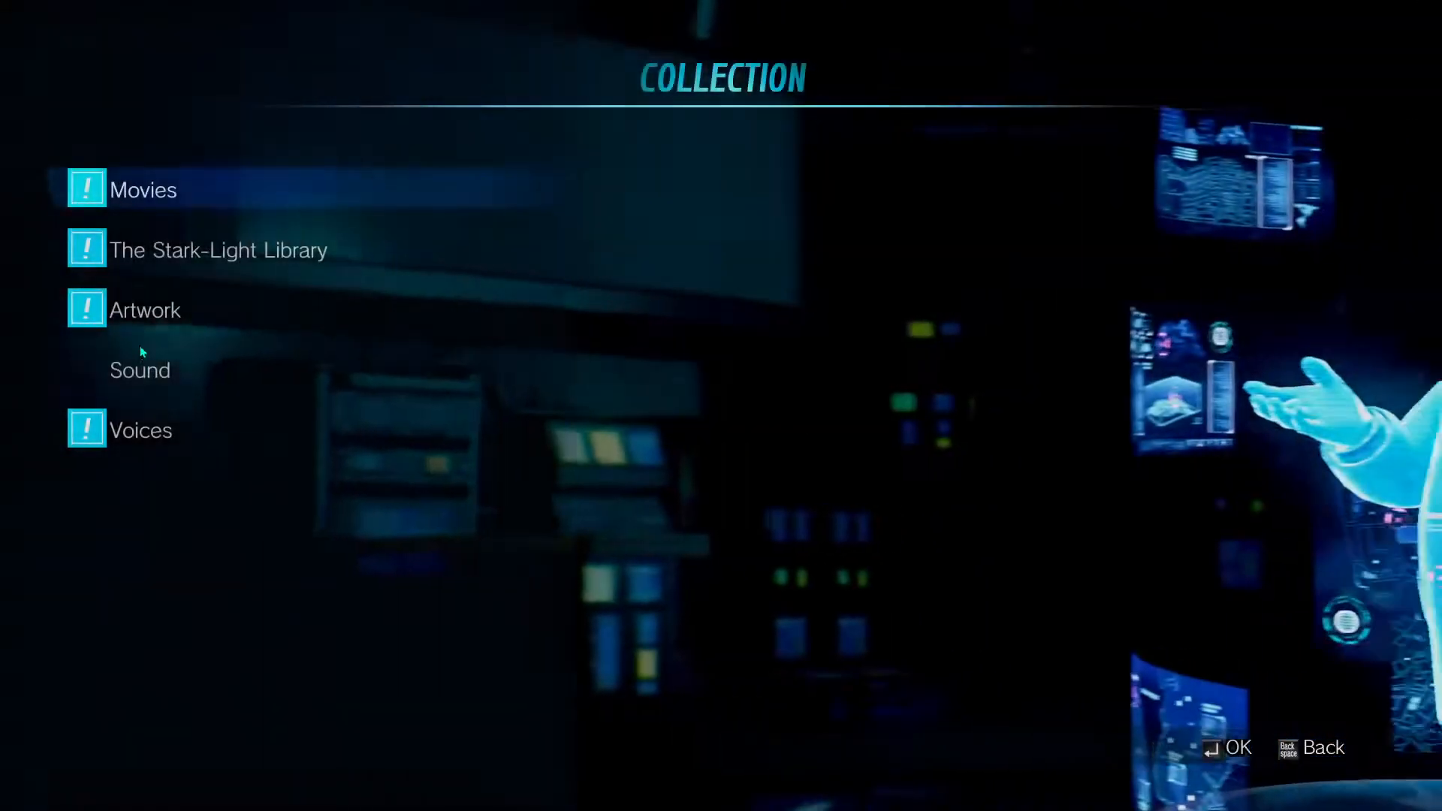
pyautogui.click(145, 375)
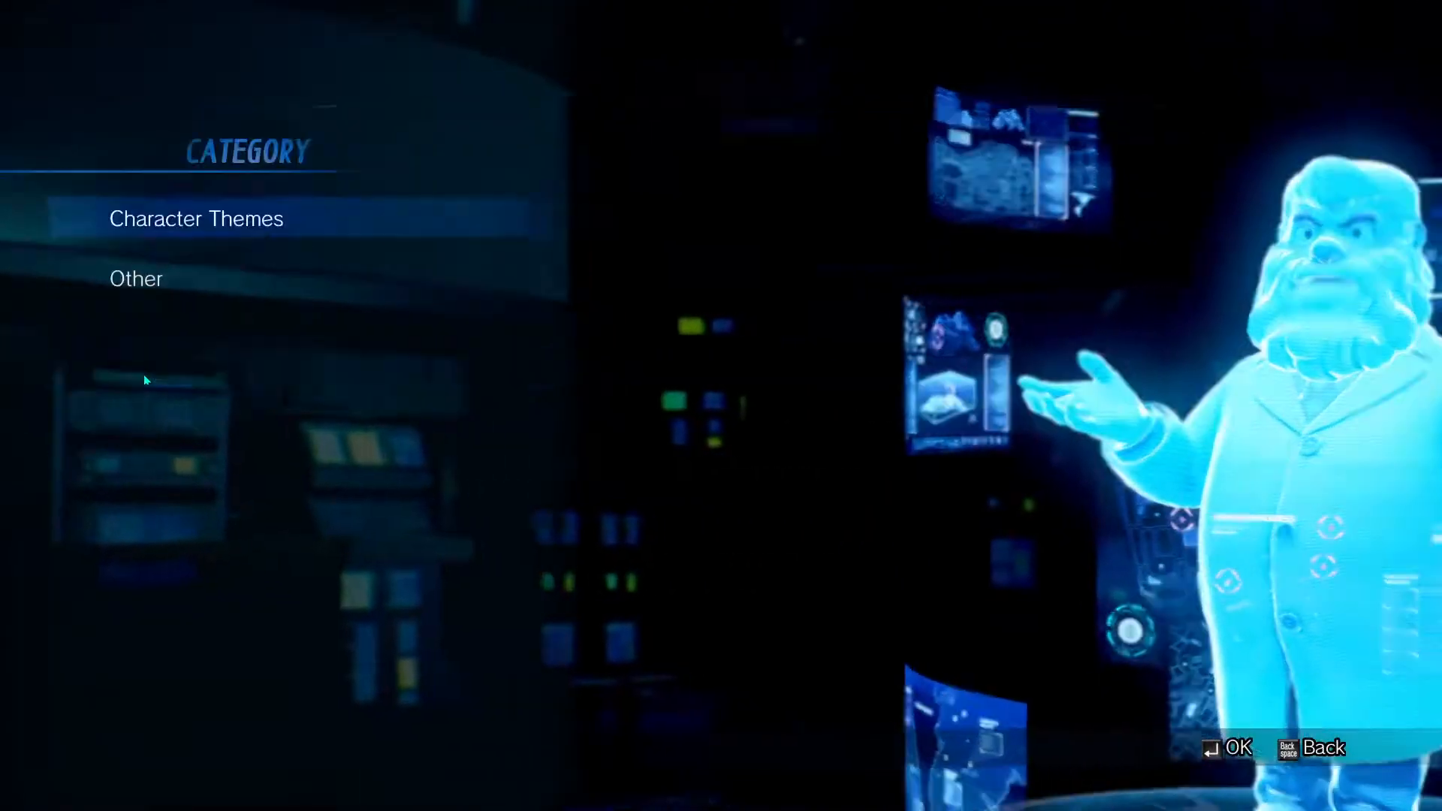
pyautogui.click(235, 226)
pyautogui.scroll(-5, 448, 451)
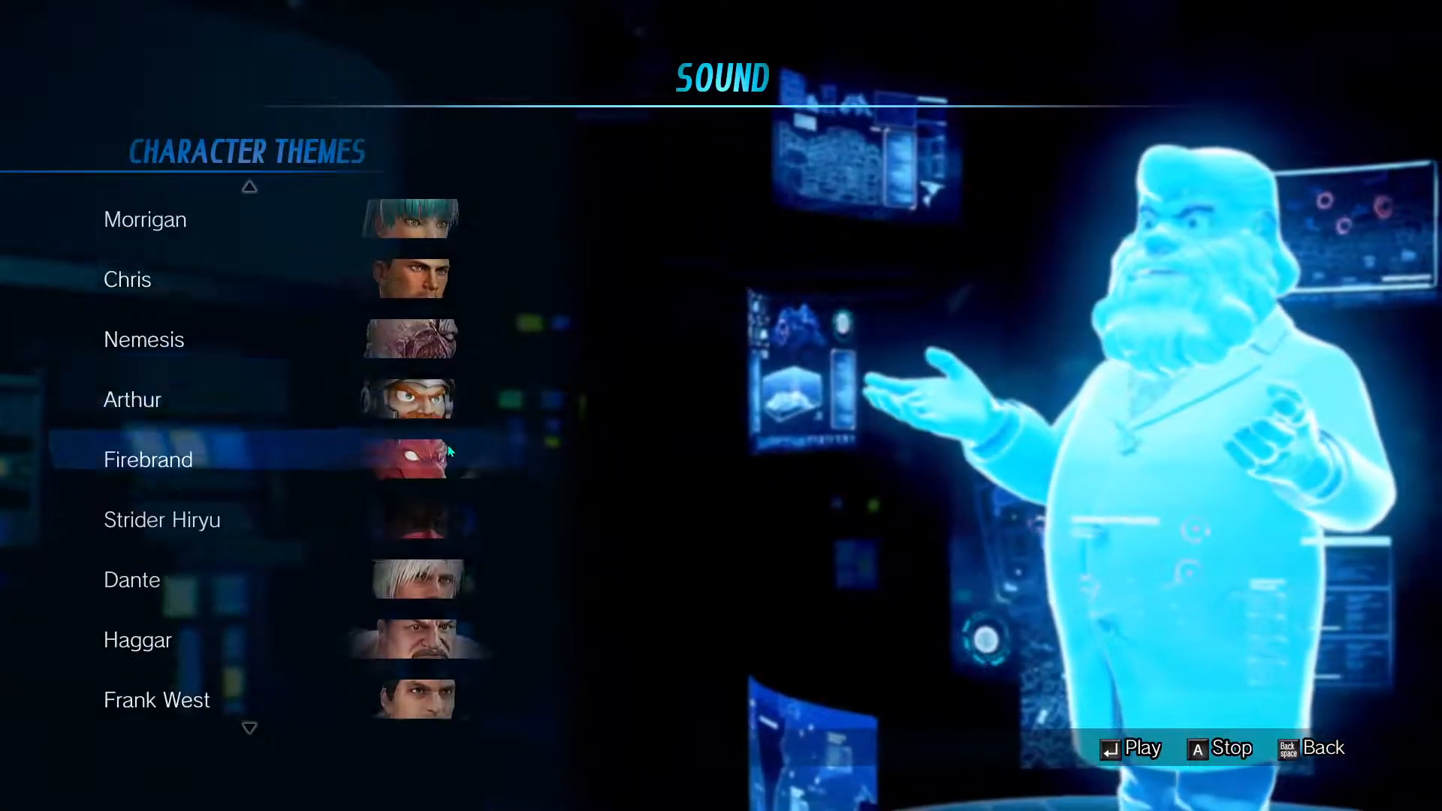
pyautogui.scroll(-3, 448, 451)
pyautogui.click(424, 517)
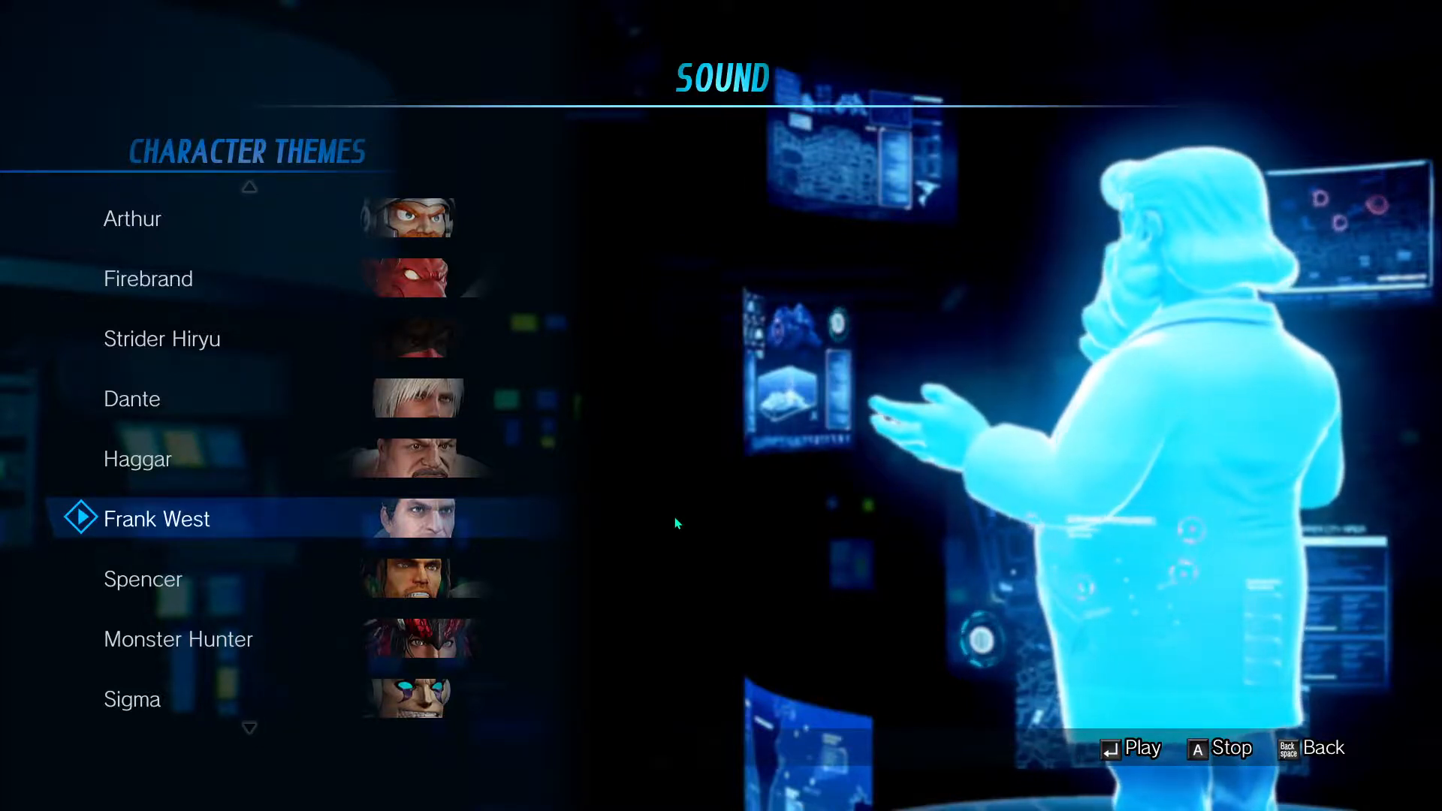
pyautogui.press('BackSpace')
pyautogui.press('BackSpace')
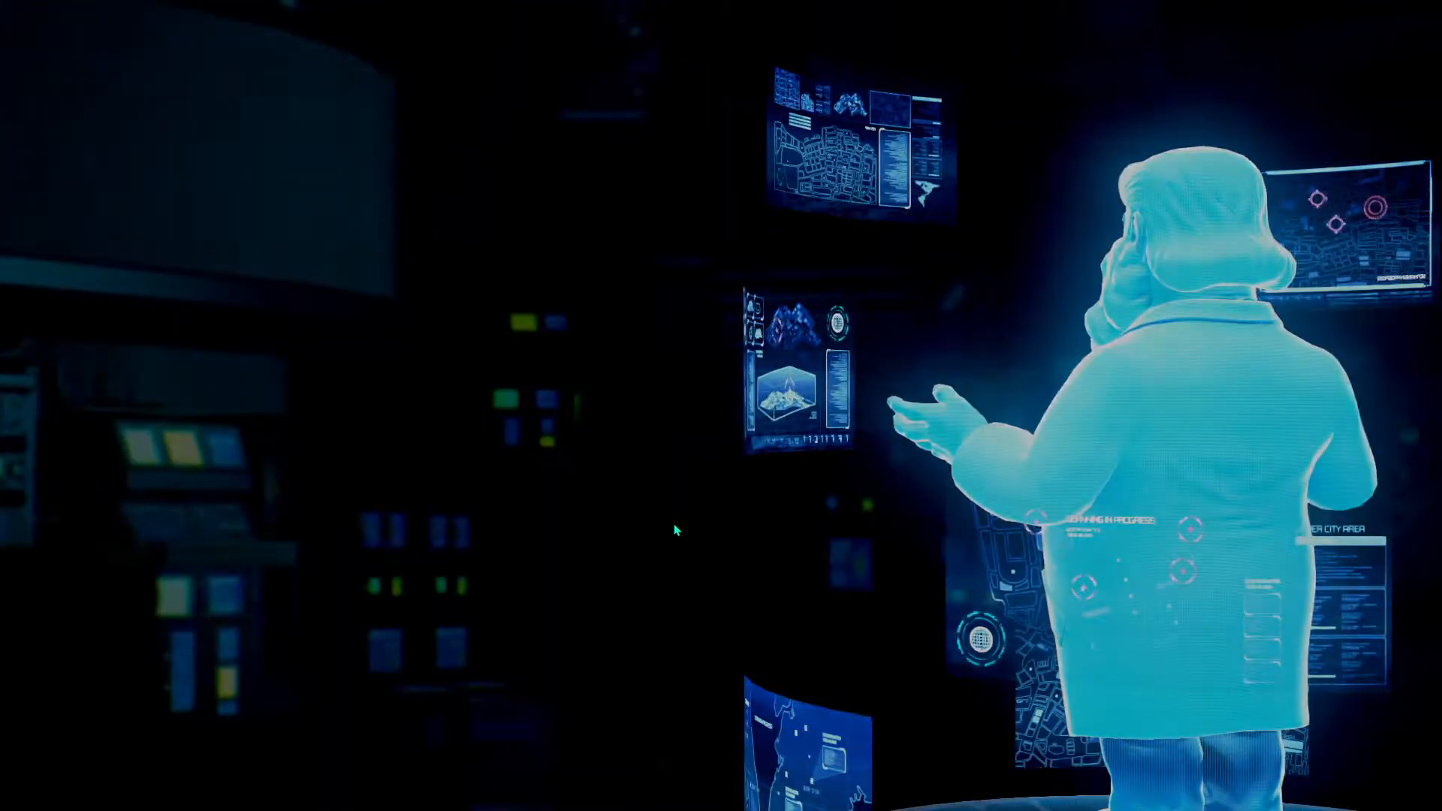